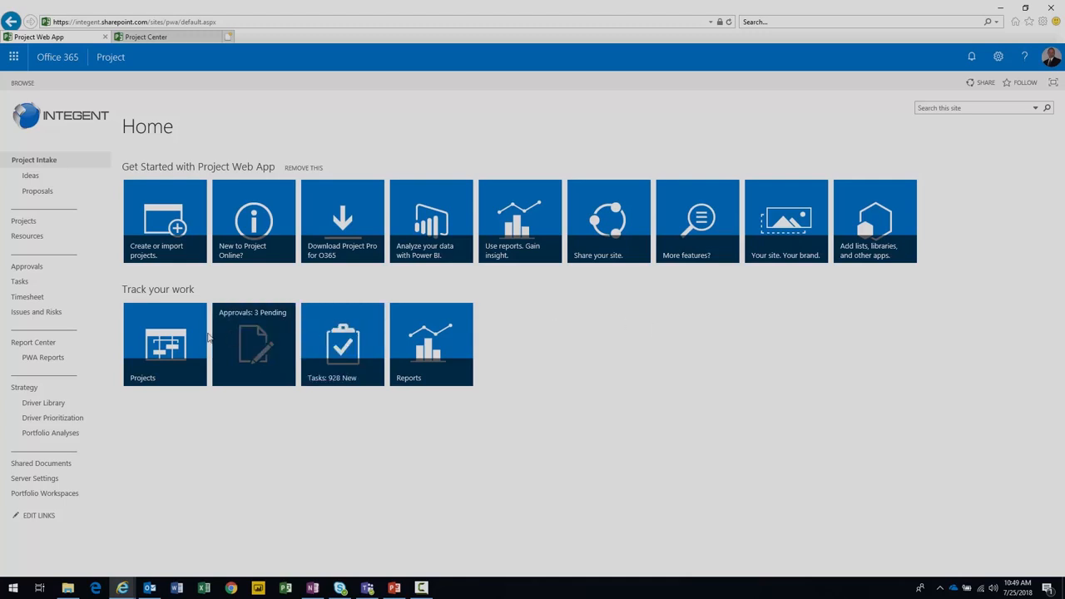
- Open the Project Center and switch the project list to the Milestone Summary view
{"action": "left_click", "coordinate": [163, 342]}
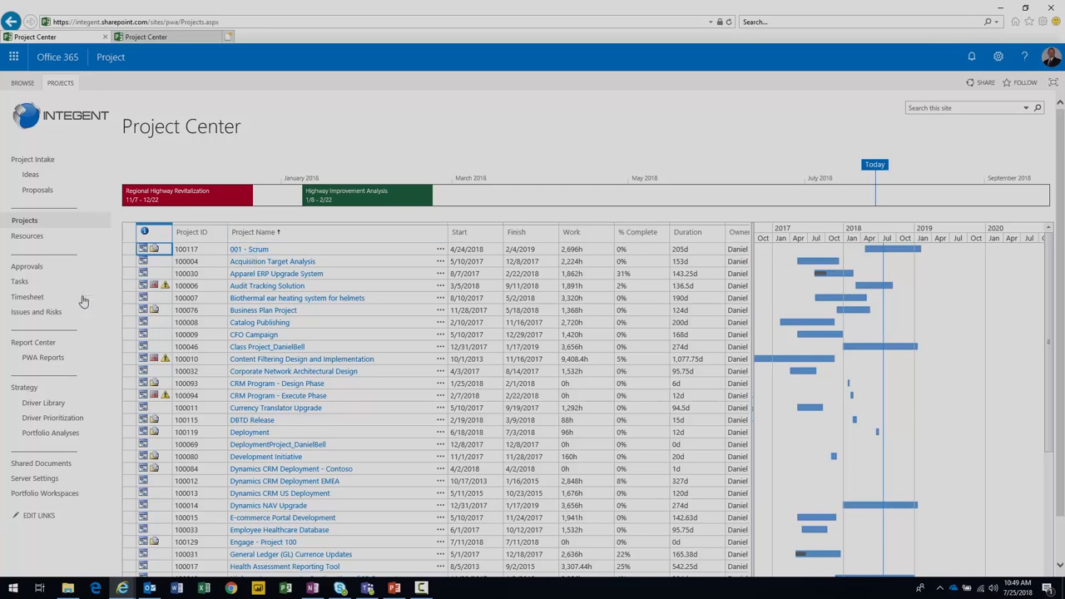
{"action": "left_click", "coordinate": [125, 275]}
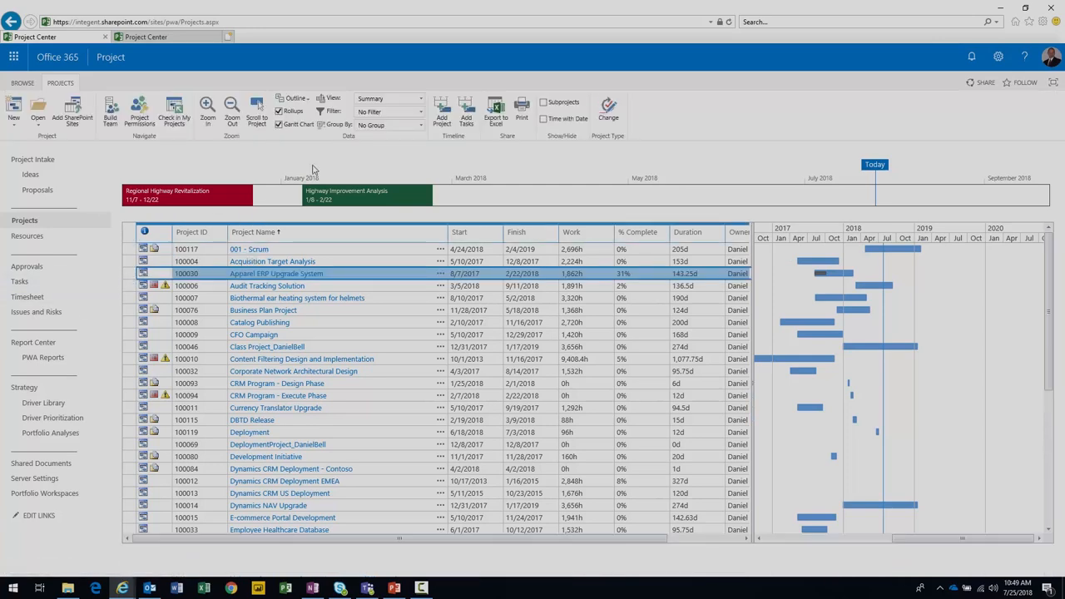
{"action": "left_click", "coordinate": [420, 99]}
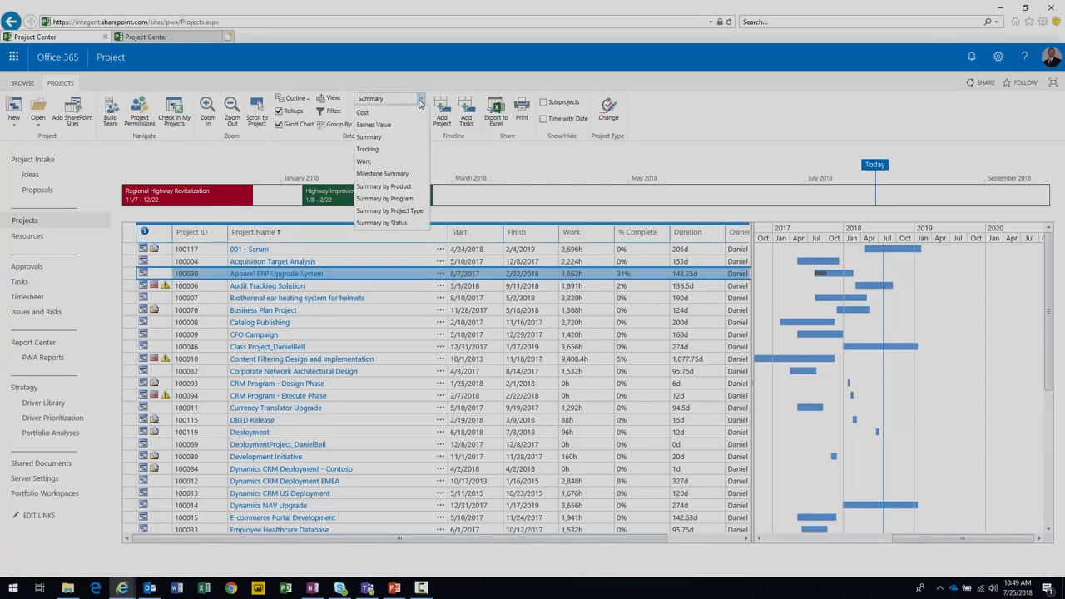
{"action": "left_click", "coordinate": [382, 174]}
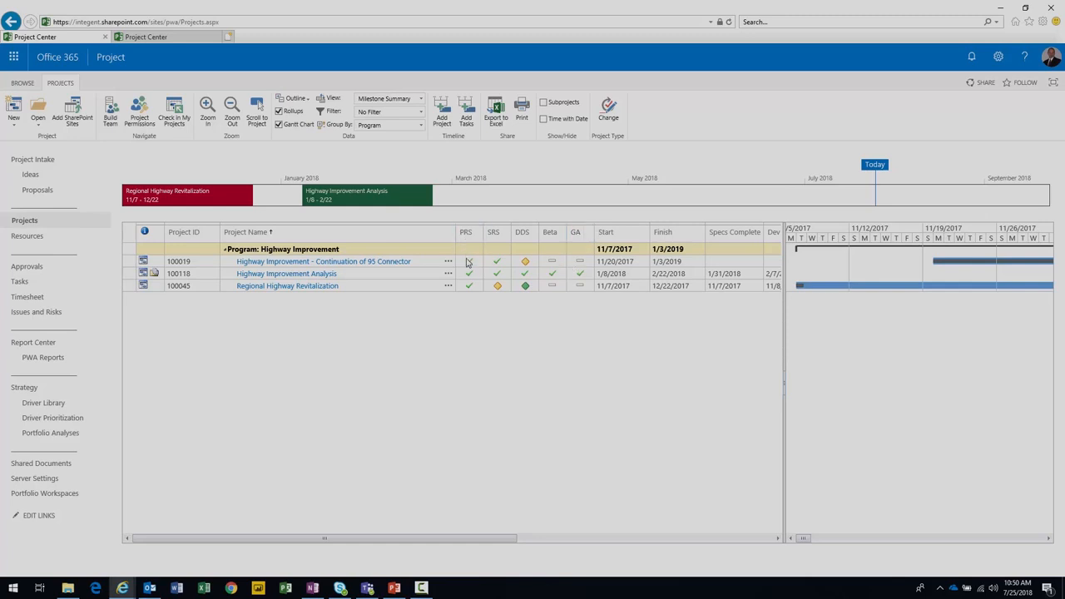
{"action": "mouse_move", "coordinate": [470, 266]}
- Switch to Project Professional with the PWA profile and open the recent project "Highway Improvement - Continuation of 95 Connector"
{"action": "key", "text": "alt+Tab"}
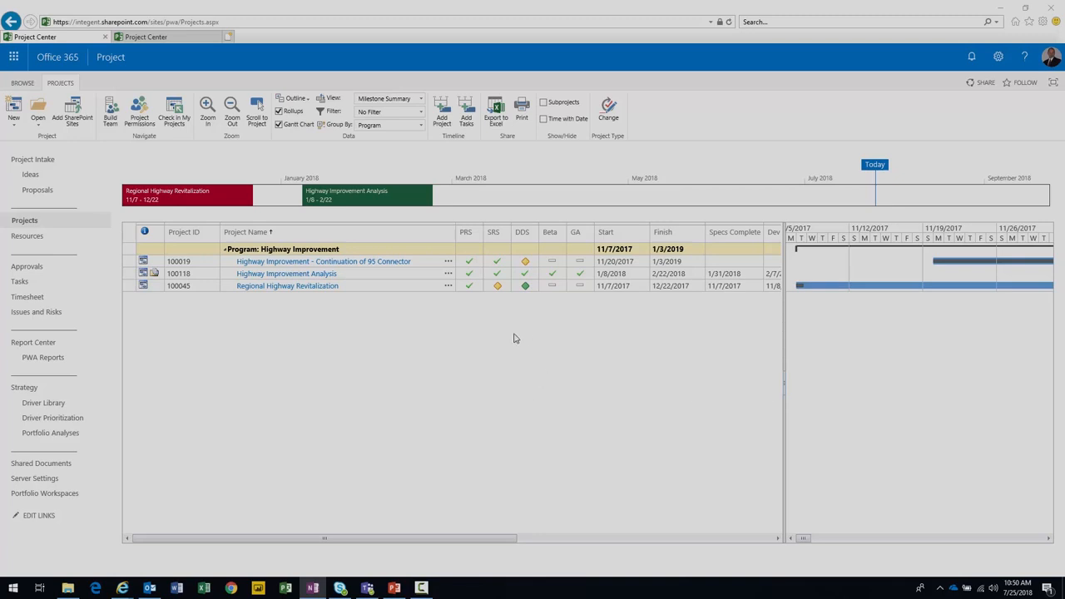
{"action": "left_click", "coordinate": [285, 587]}
{"action": "left_click", "coordinate": [519, 278]}
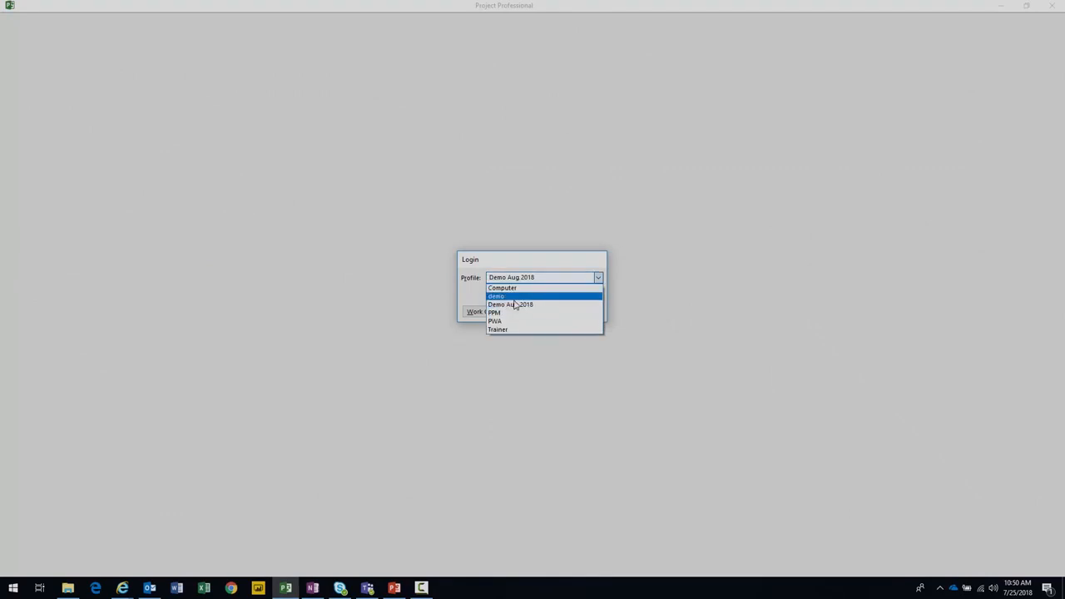
{"action": "left_click", "coordinate": [499, 321]}
{"action": "left_click", "coordinate": [533, 312]}
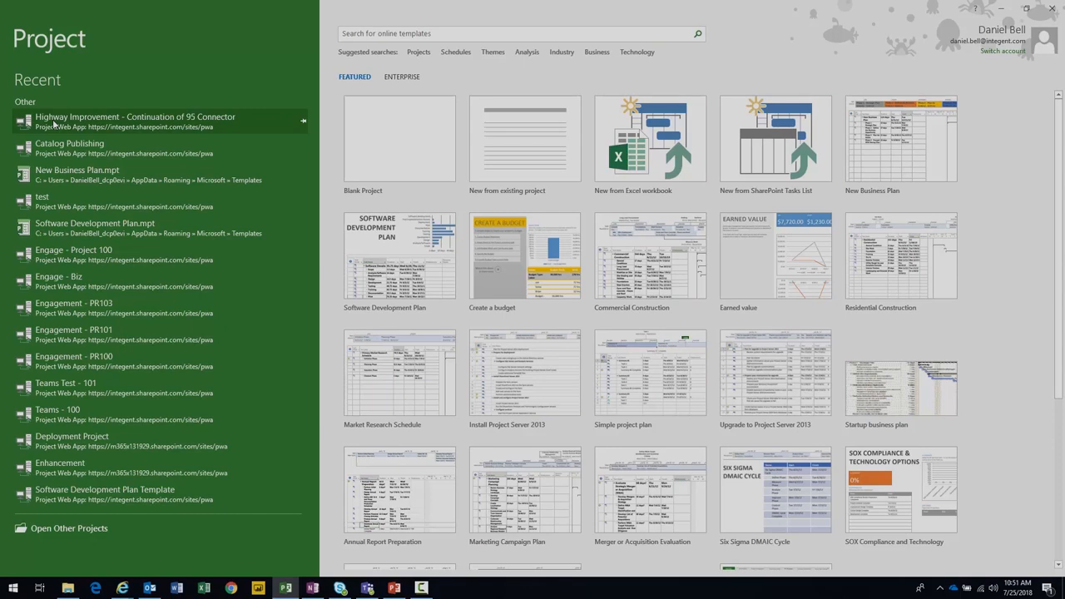
{"action": "left_click", "coordinate": [54, 123]}
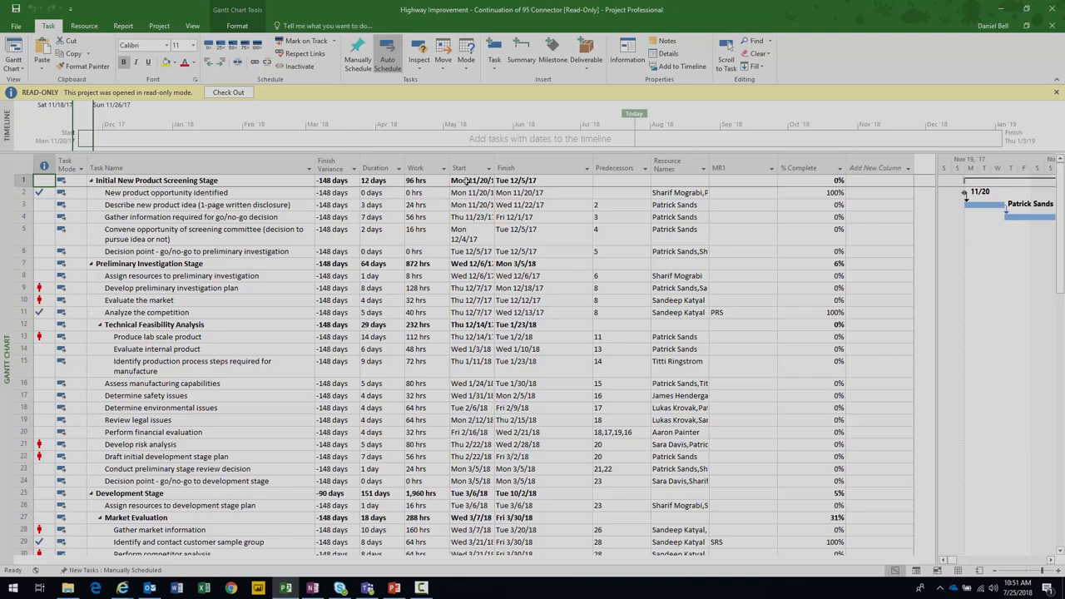
- Examine the MR1 column and the milestone choices available for the task "Analyze the competition"
{"action": "left_click", "coordinate": [738, 169]}
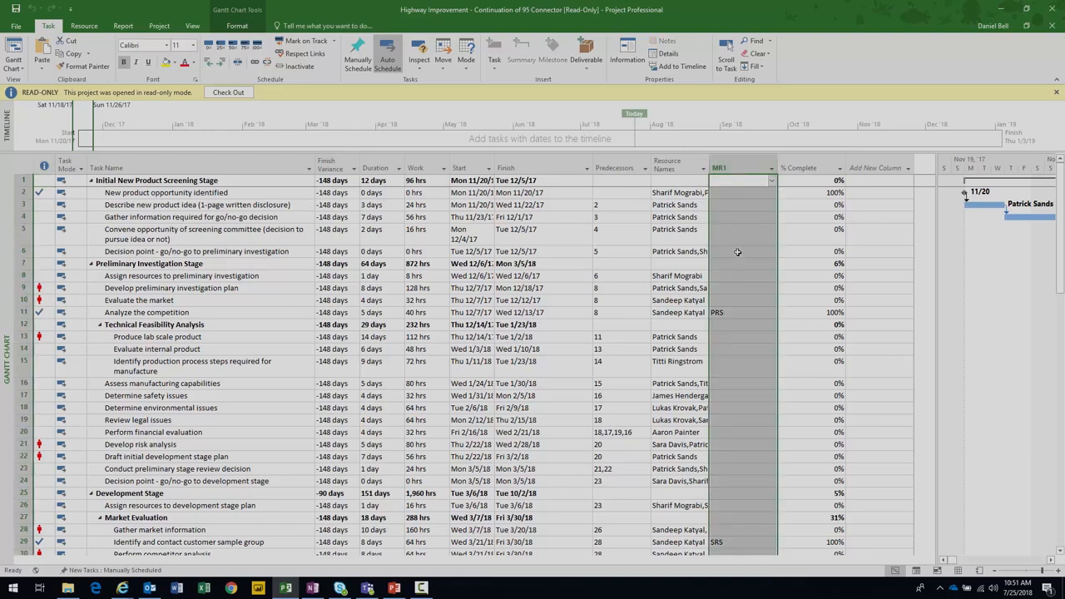
{"action": "left_click", "coordinate": [739, 193]}
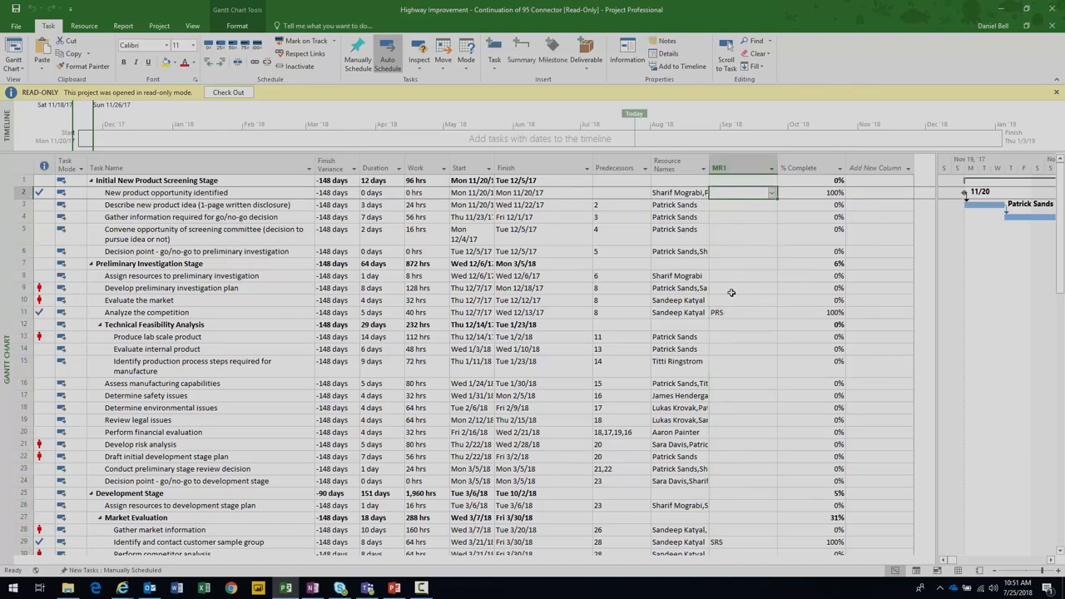
{"action": "scroll", "coordinate": [730, 292], "scroll_direction": "down", "scroll_amount": 2}
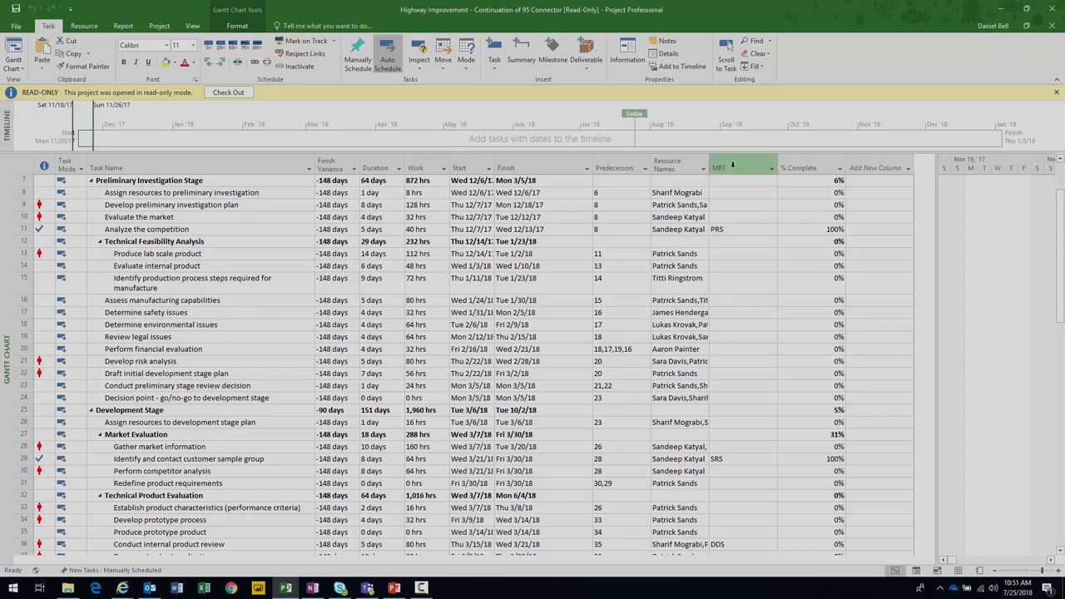
{"action": "left_click", "coordinate": [738, 229]}
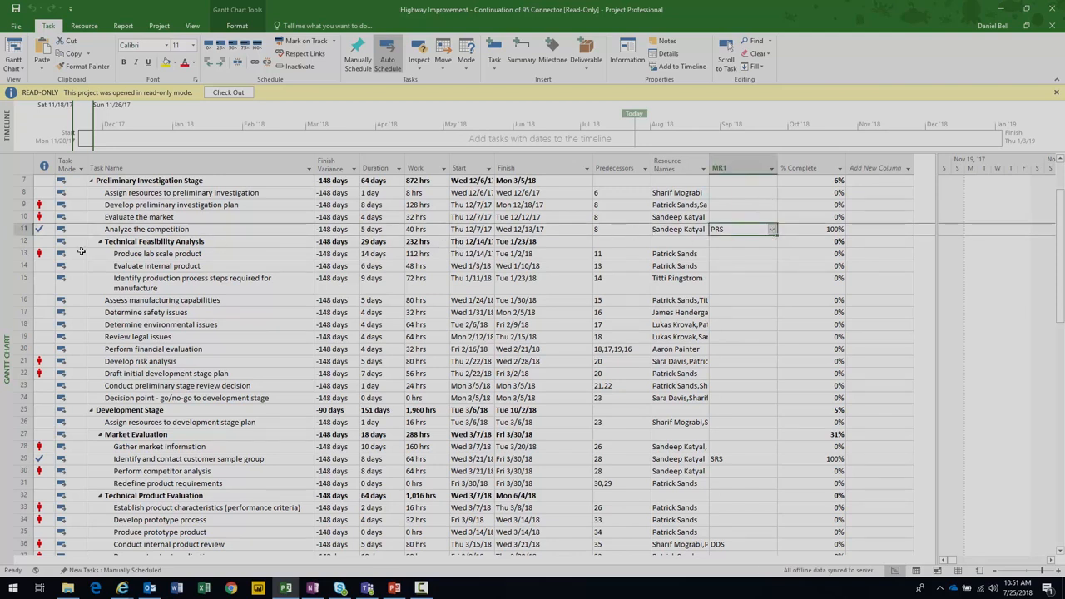
{"action": "left_click", "coordinate": [24, 228]}
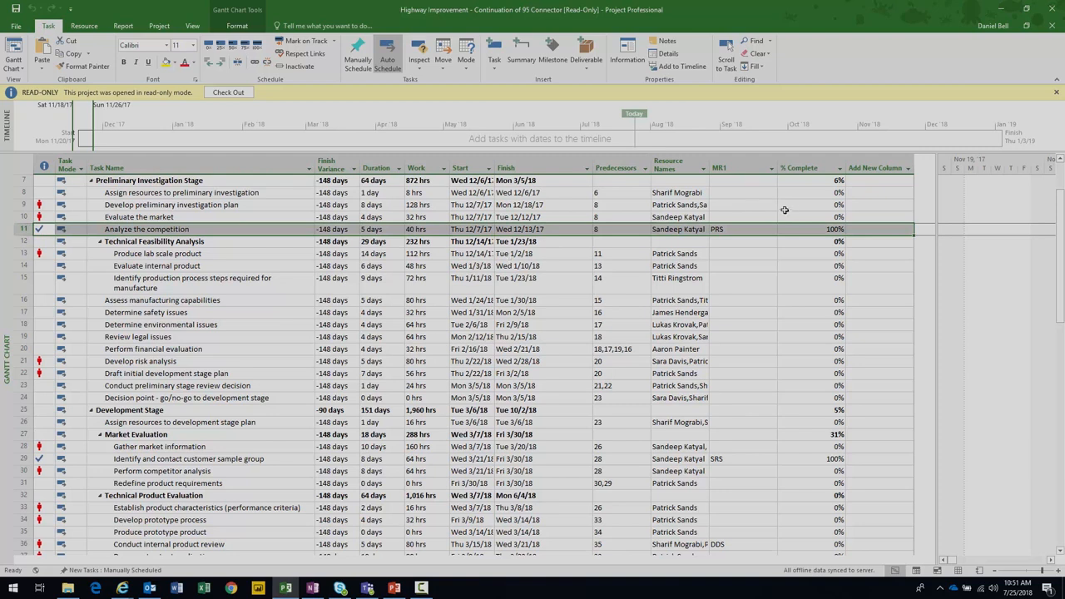
{"action": "left_click", "coordinate": [759, 229]}
{"action": "left_click", "coordinate": [772, 230]}
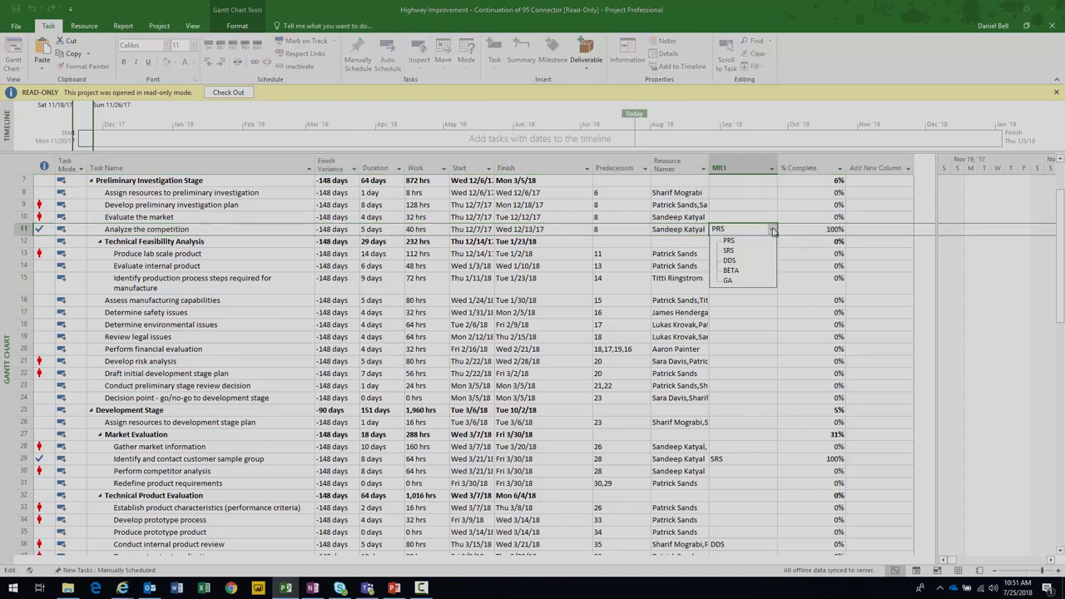
{"action": "left_click", "coordinate": [772, 230]}
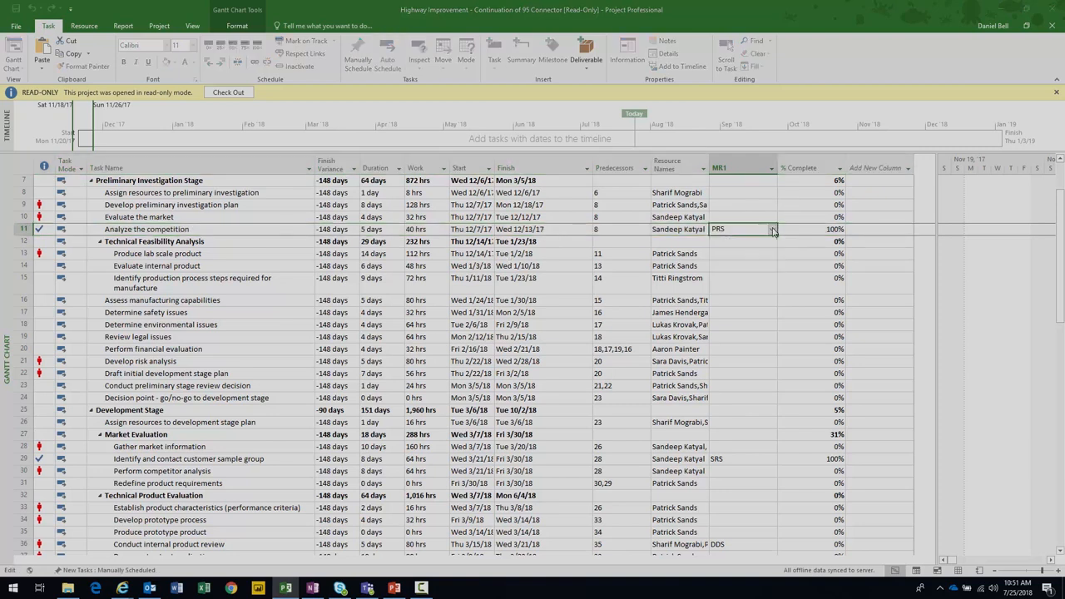
{"action": "left_click", "coordinate": [688, 230]}
- Check the MR1 milestones for "Identify and contact customer sample group" and "Conduct internal product review"
{"action": "scroll", "coordinate": [697, 471], "scroll_direction": "down", "scroll_amount": 4}
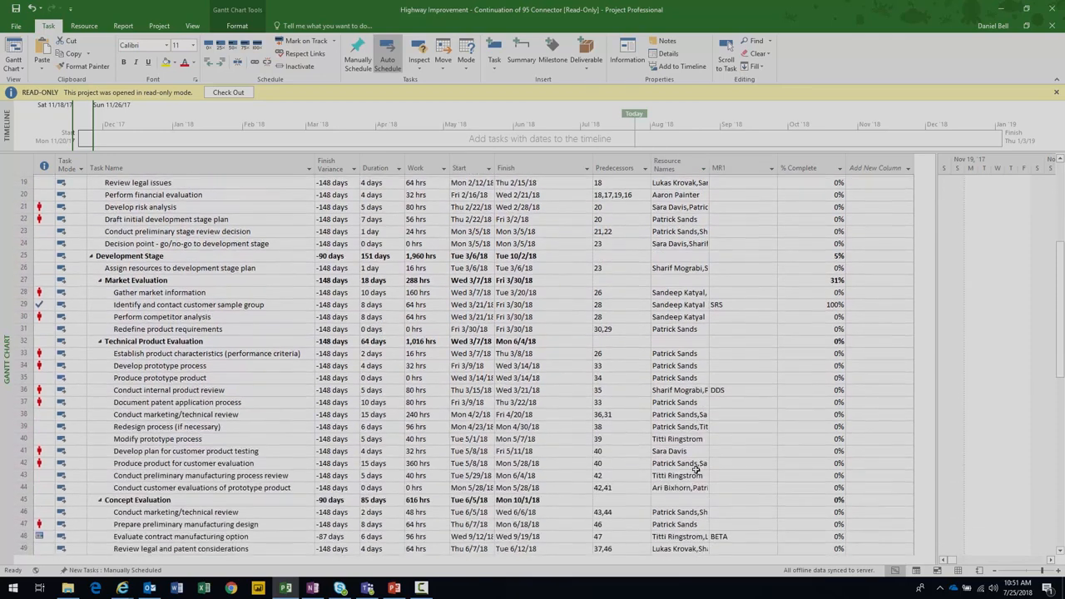
{"action": "left_click", "coordinate": [22, 302]}
{"action": "left_click", "coordinate": [756, 303]}
{"action": "left_click", "coordinate": [772, 303]}
{"action": "left_click", "coordinate": [768, 321]}
{"action": "left_click", "coordinate": [748, 390]}
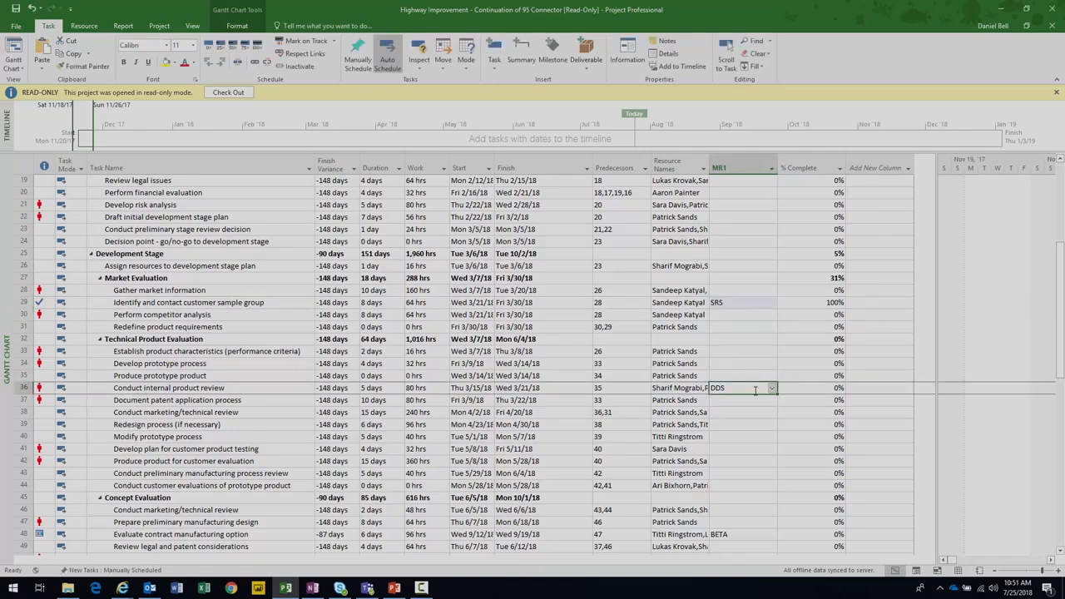
{"action": "left_click", "coordinate": [772, 391]}
{"action": "left_click", "coordinate": [770, 406]}
{"action": "scroll", "coordinate": [743, 418], "scroll_direction": "down", "scroll_amount": 3}
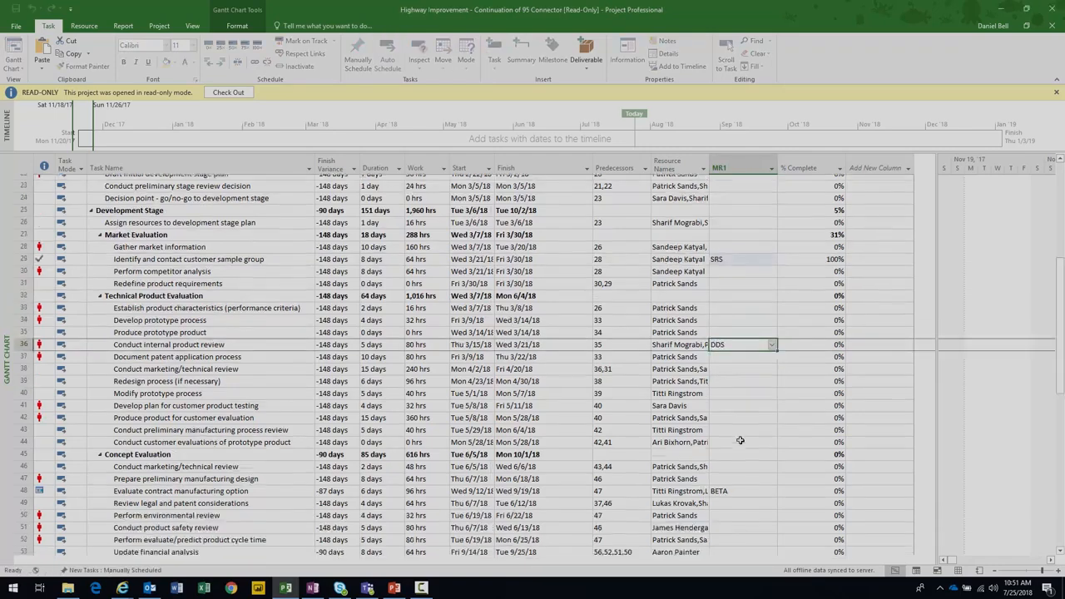
- Review the MR1 milestones assigned to the remaining tasks through the Post Implementation Review phase
{"action": "left_click", "coordinate": [743, 420]}
{"action": "scroll", "coordinate": [746, 423], "scroll_direction": "down", "scroll_amount": 5}
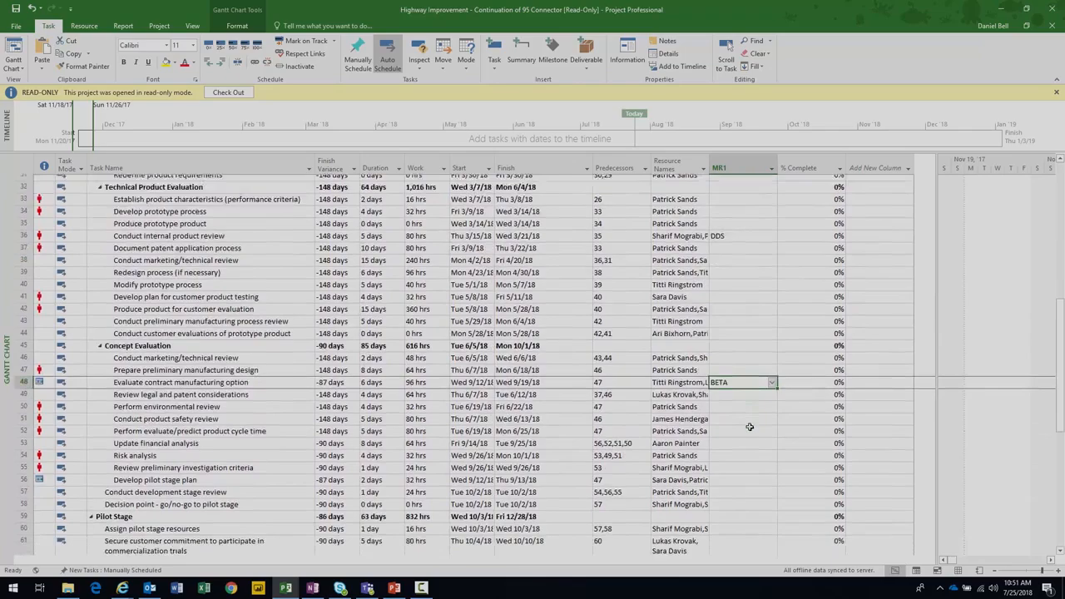
{"action": "scroll", "coordinate": [749, 427], "scroll_direction": "down", "scroll_amount": 6}
{"action": "scroll", "coordinate": [749, 426], "scroll_direction": "up", "scroll_amount": 7}
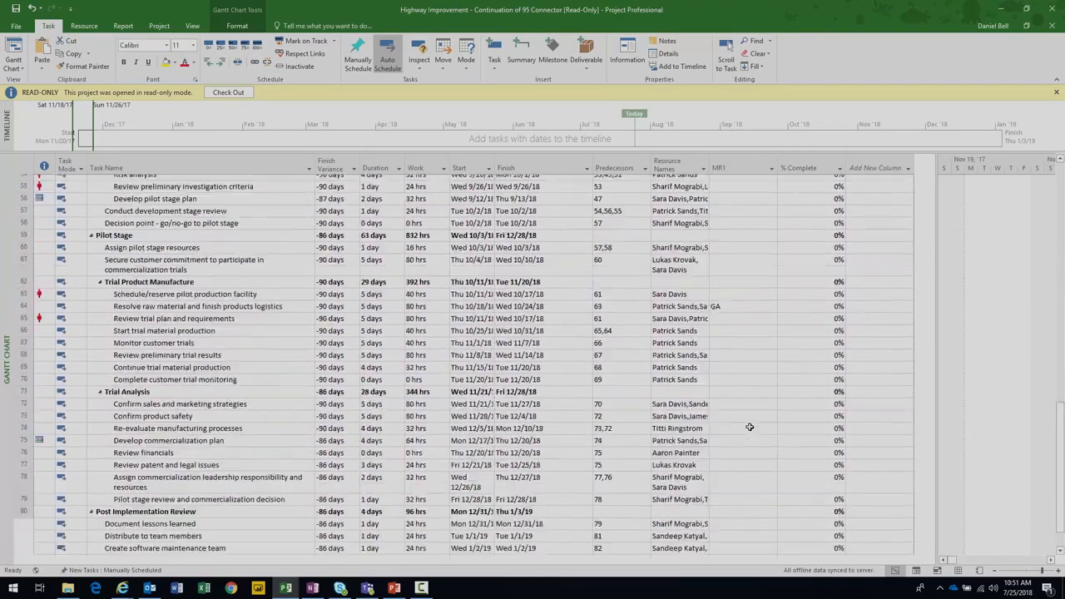
{"action": "scroll", "coordinate": [748, 426], "scroll_direction": "up", "scroll_amount": 13}
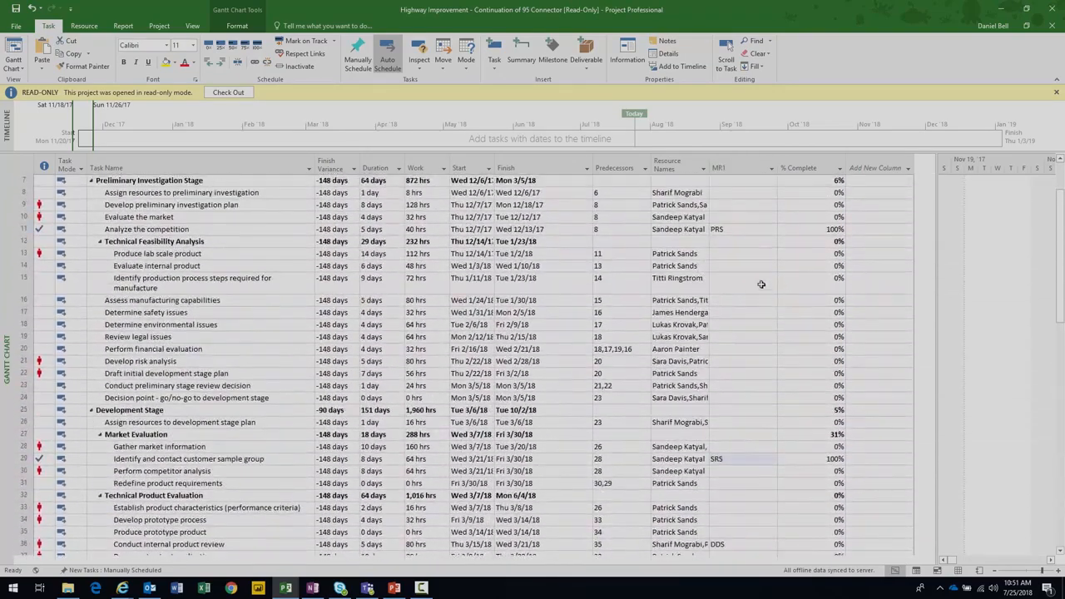
- Review the MR1 choices and assigned resource in the "Analyze the competition" row
{"action": "left_click", "coordinate": [761, 312]}
{"action": "left_click", "coordinate": [771, 314]}
{"action": "left_click", "coordinate": [771, 314]}
{"action": "left_click", "coordinate": [663, 316]}
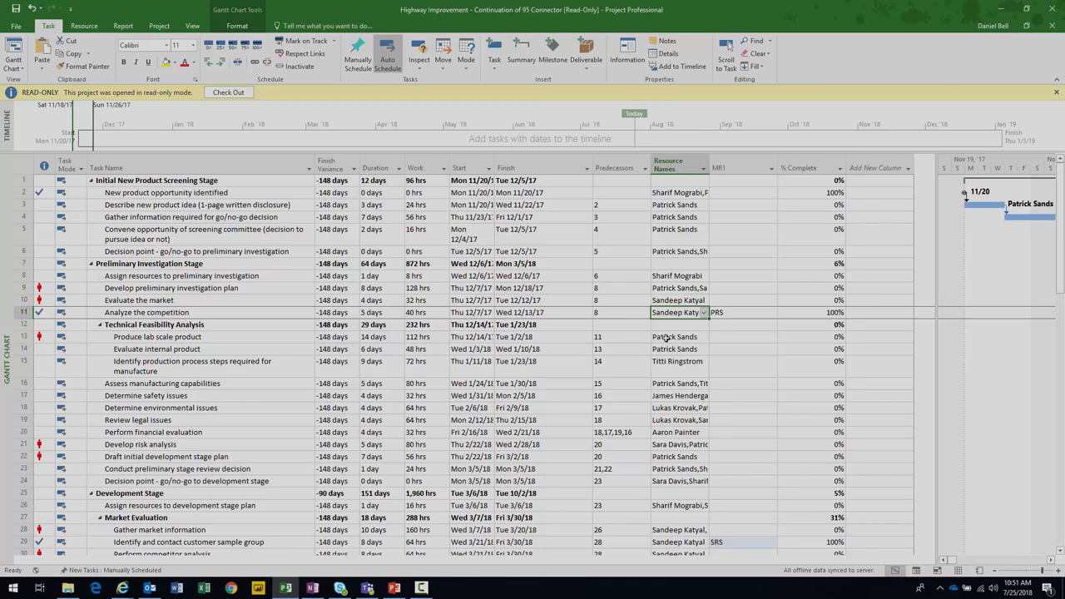
{"action": "left_click", "coordinate": [738, 315]}
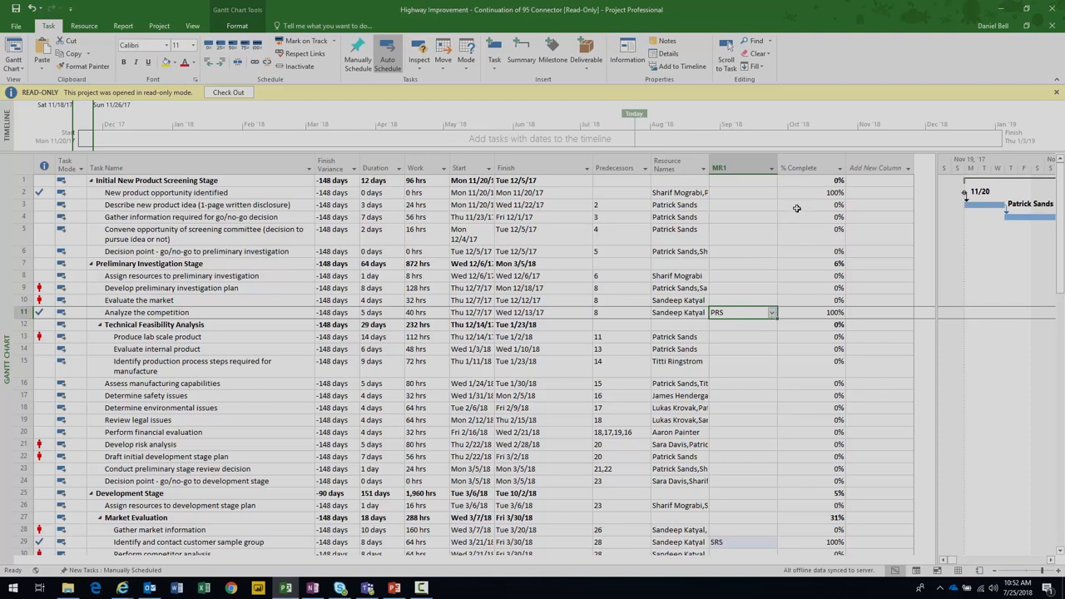
- Insert the PRS_t (Enterprise) column before % Complete and check its value for "Analyze the competition"
{"action": "mouse_move", "coordinate": [799, 165]}
{"action": "right_click", "coordinate": [791, 163]}
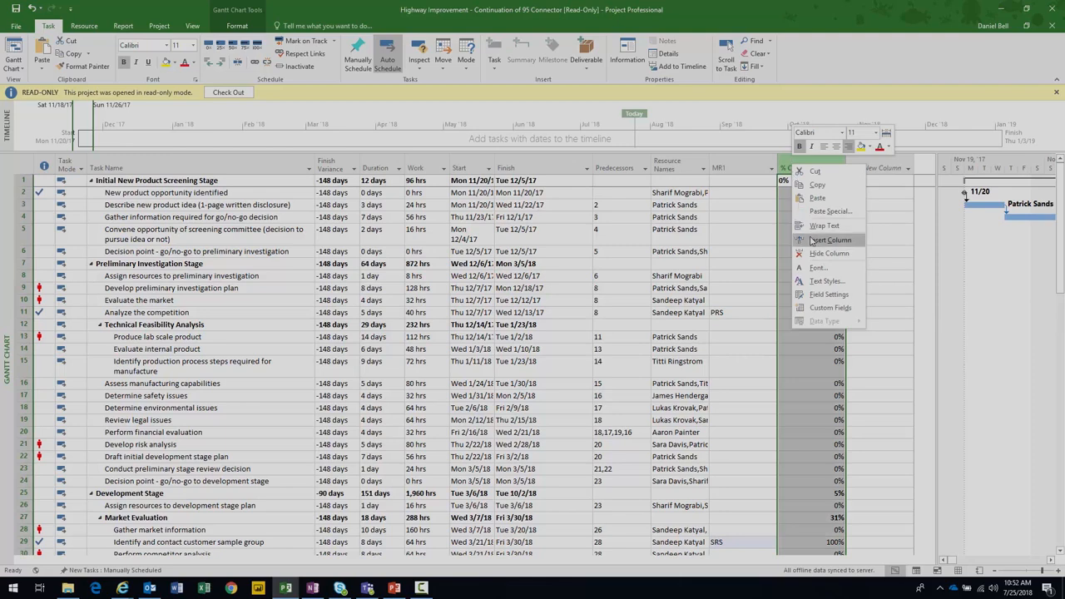
{"action": "left_click", "coordinate": [814, 240]}
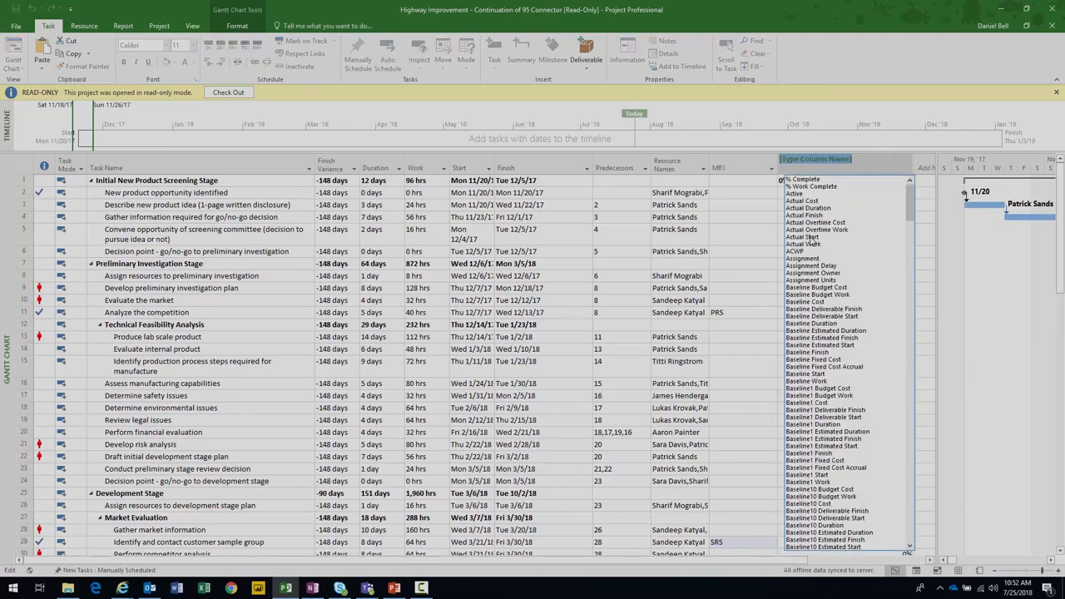
{"action": "type", "text": "pr"}
{"action": "key", "text": "Down"}
{"action": "key", "text": "Down"}
{"action": "key", "text": "Down"}
{"action": "key", "text": "Down"}
{"action": "key", "text": "Down"}
{"action": "key", "text": "Down"}
{"action": "key", "text": "Down"}
{"action": "key", "text": "Down"}
{"action": "key", "text": "Down"}
{"action": "key", "text": "Down"}
{"action": "key", "text": "Down"}
{"action": "key", "text": "Down"}
{"action": "key", "text": "Down"}
{"action": "key", "text": "Down"}
{"action": "key", "text": "Down"}
{"action": "key", "text": "Down"}
{"action": "key", "text": "Down"}
{"action": "key", "text": "Down"}
{"action": "key", "text": "Down"}
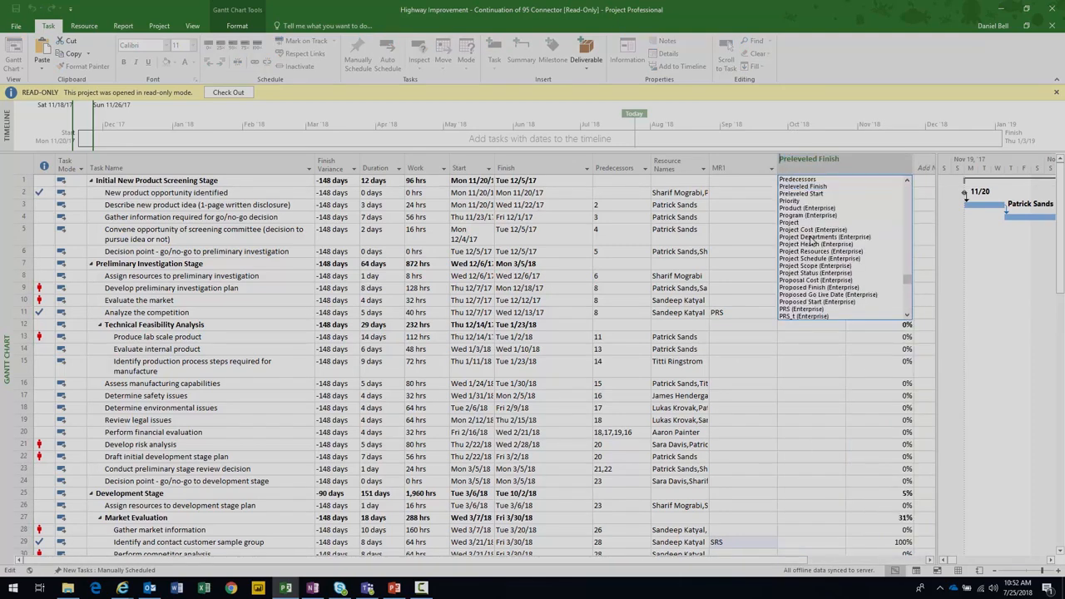
{"action": "key", "text": "Down"}
{"action": "key", "text": "Down"}
{"action": "key", "text": "Down"}
{"action": "key", "text": "Down"}
{"action": "key", "text": "Down"}
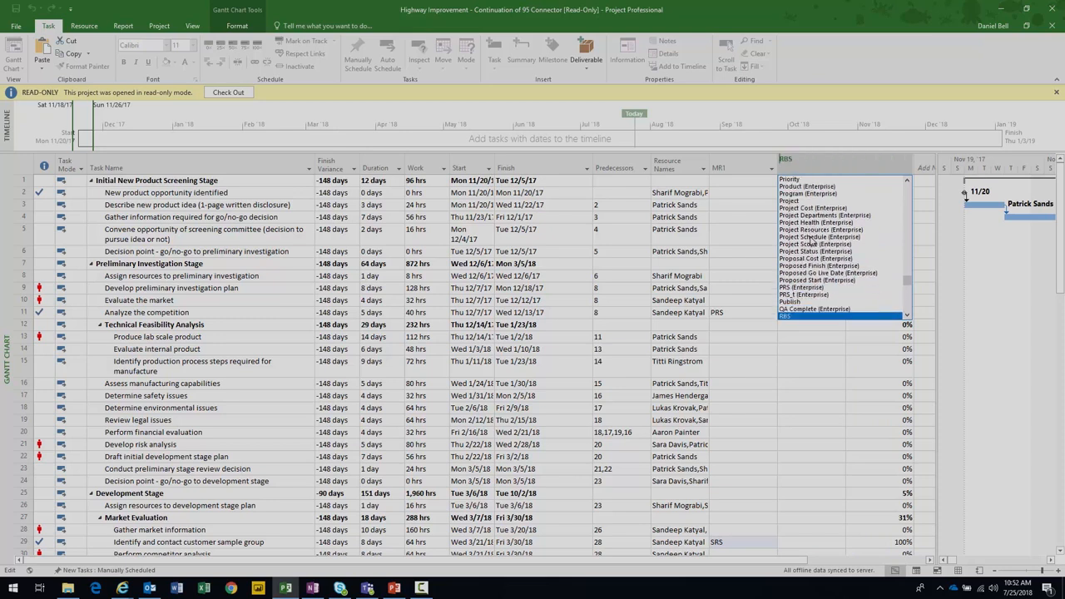
{"action": "key", "text": "Up"}
{"action": "key", "text": "Up"}
{"action": "key", "text": "Up"}
{"action": "key", "text": "Up"}
{"action": "key", "text": "Up"}
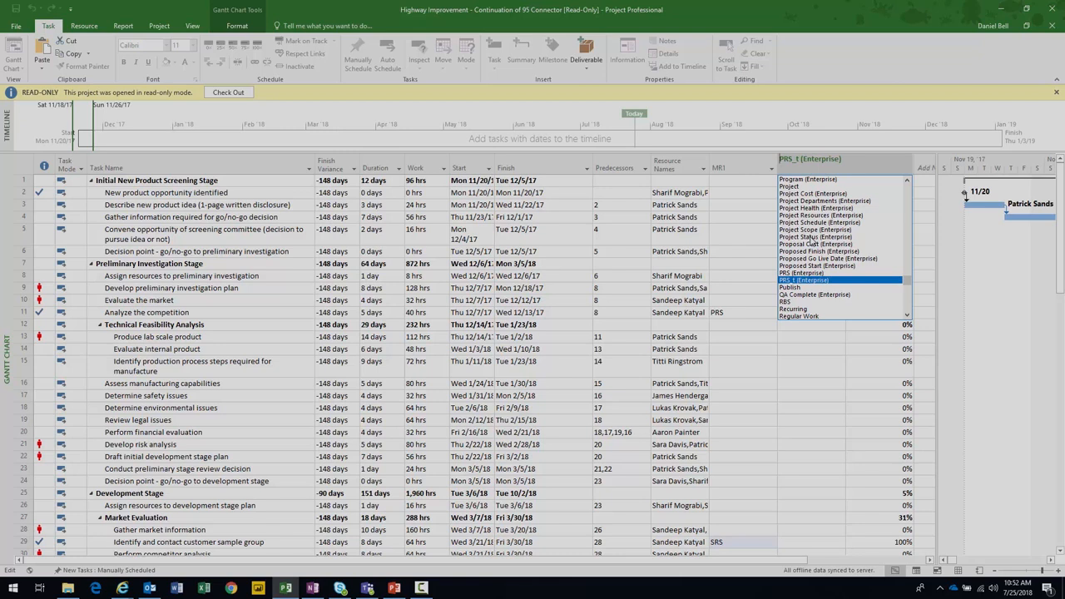
{"action": "key", "text": "Return"}
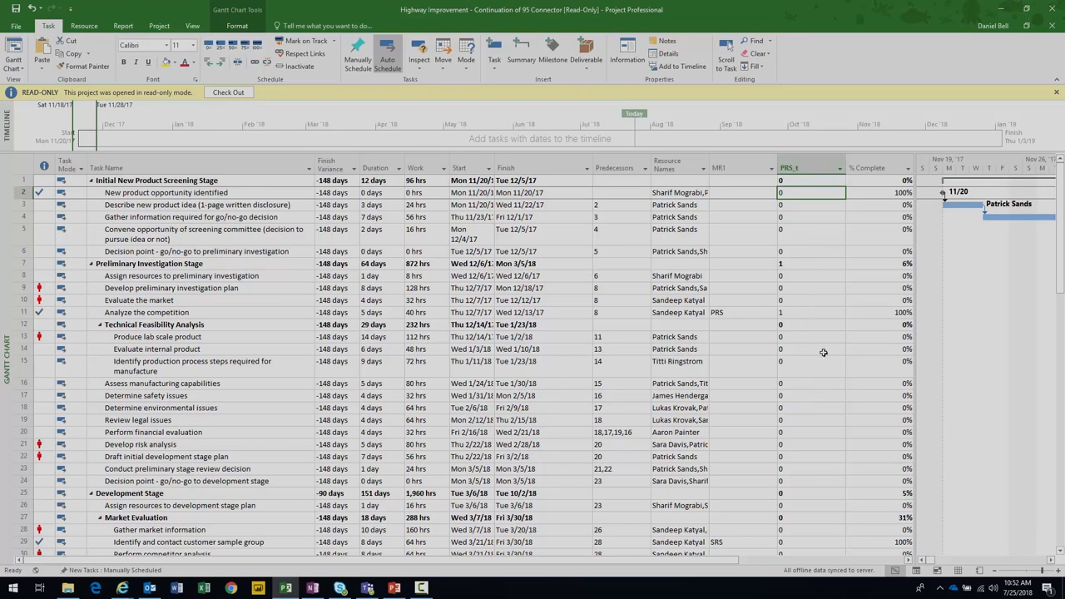
{"action": "left_click", "coordinate": [820, 311]}
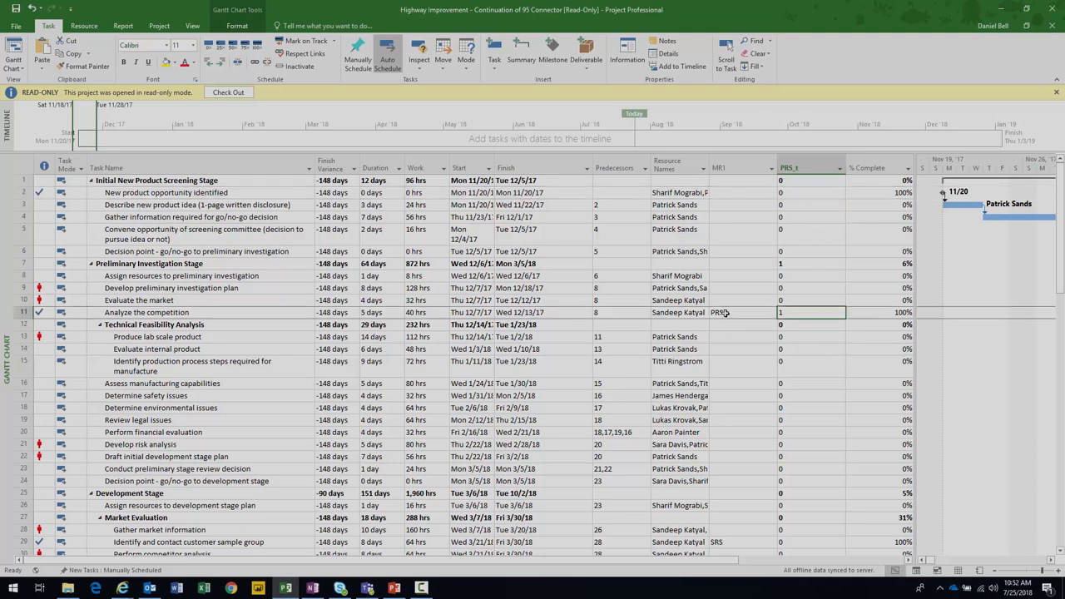
{"action": "left_click", "coordinate": [203, 312]}
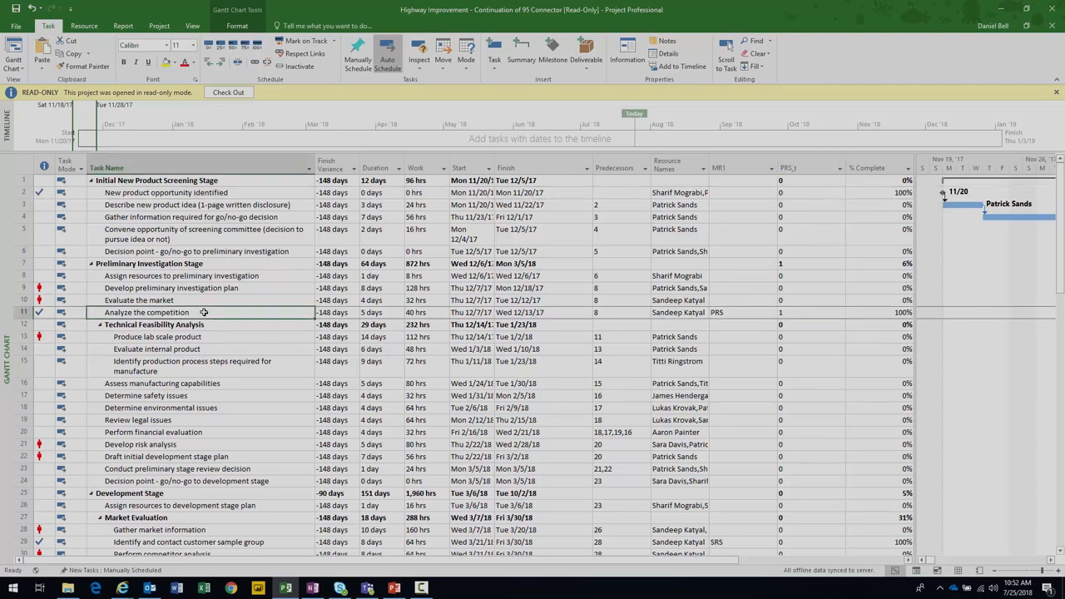
- Insert the PRS (Enterprise) column between PRS_t and % Complete
{"action": "right_click", "coordinate": [866, 163]}
{"action": "left_click", "coordinate": [880, 242]}
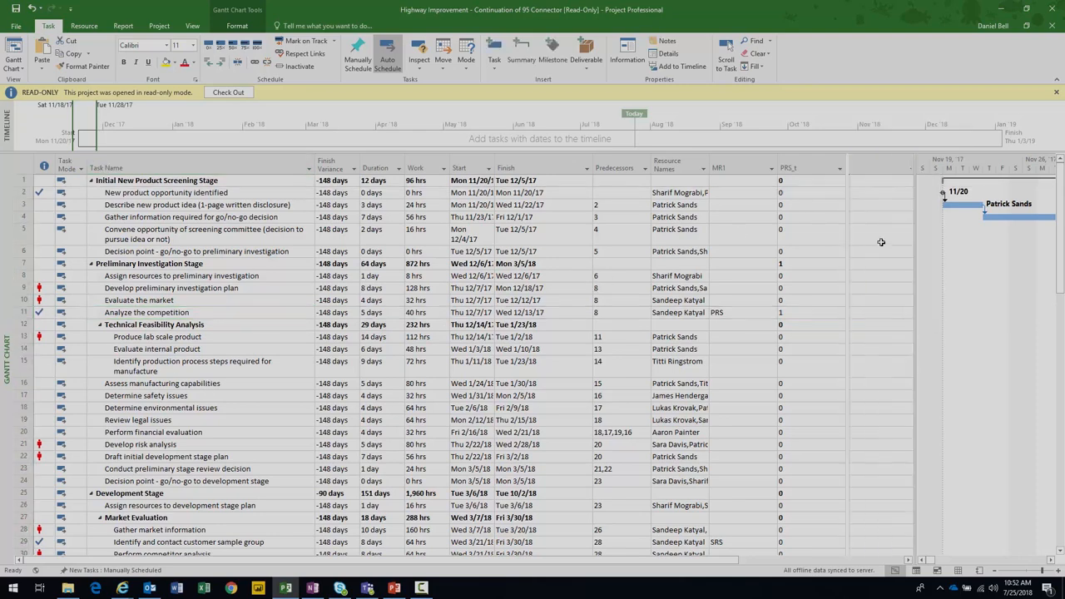
{"action": "type", "text": "pr"}
{"action": "key", "text": "Down"}
{"action": "key", "text": "Down"}
{"action": "key", "text": "Down"}
{"action": "key", "text": "Down"}
{"action": "key", "text": "Down"}
{"action": "key", "text": "Down"}
{"action": "key", "text": "Down"}
{"action": "key", "text": "Down"}
{"action": "key", "text": "Down"}
{"action": "key", "text": "Down"}
{"action": "key", "text": "Down"}
{"action": "key", "text": "Down"}
{"action": "key", "text": "Down"}
{"action": "key", "text": "Down"}
{"action": "key", "text": "Down"}
{"action": "key", "text": "Down"}
{"action": "key", "text": "Down"}
{"action": "key", "text": "Down"}
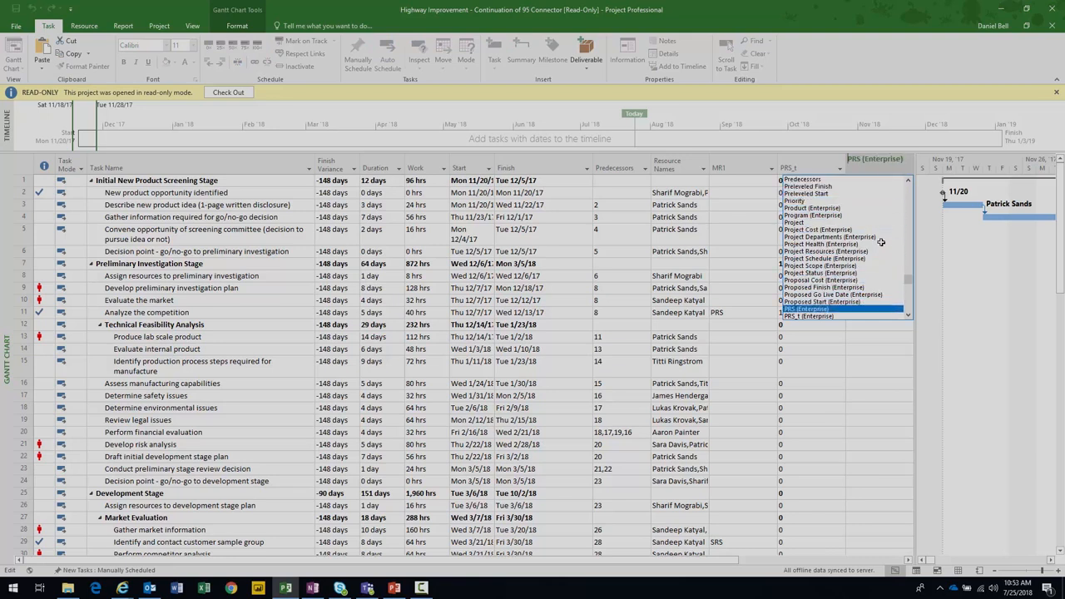
{"action": "key", "text": "Return"}
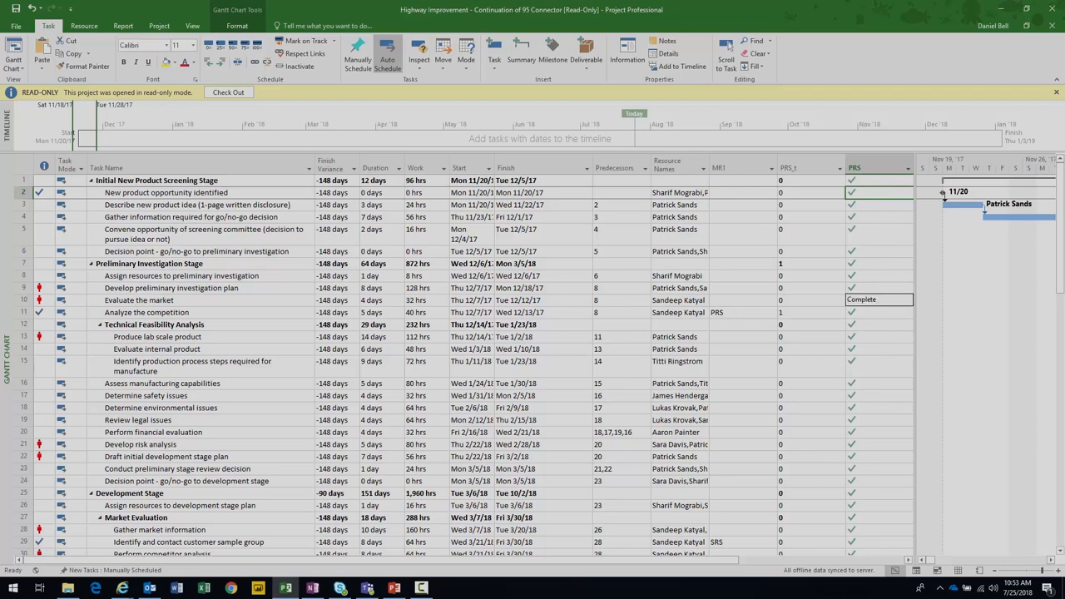
- Review the MR1, PRS_t and PRS fields in the "Analyze the competition" row
{"action": "left_click", "coordinate": [861, 160]}
{"action": "left_click", "coordinate": [748, 313]}
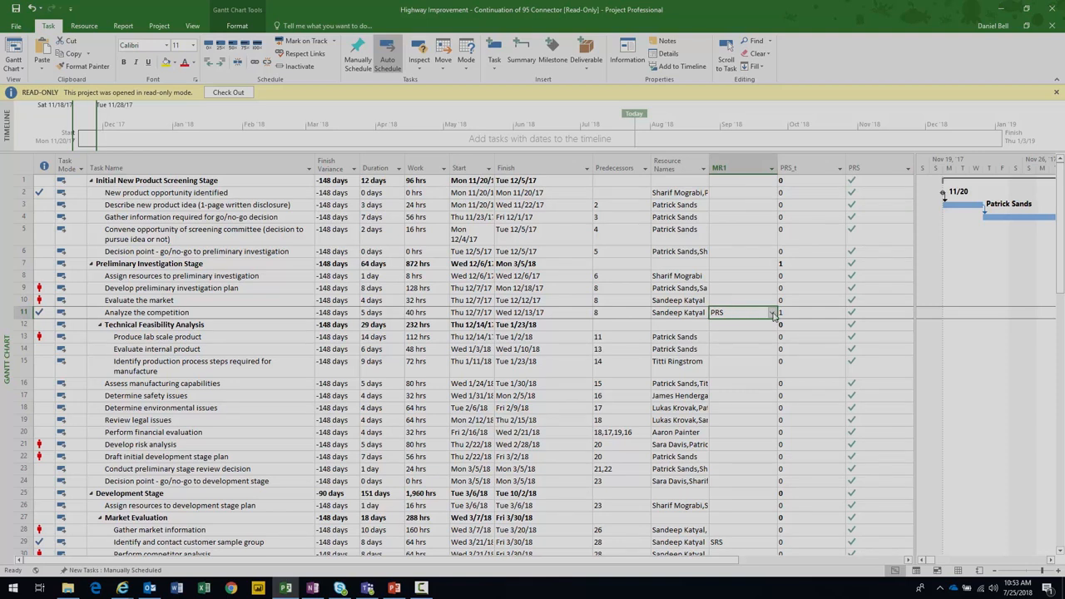
{"action": "left_click", "coordinate": [787, 313]}
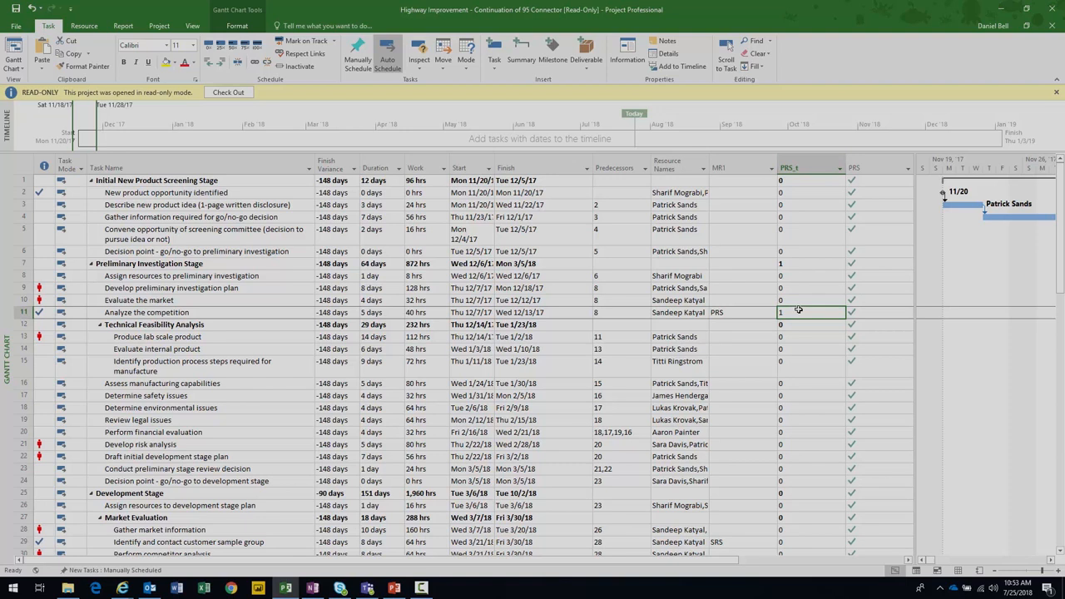
{"action": "type", "text": "1"}
{"action": "left_click", "coordinate": [868, 310]}
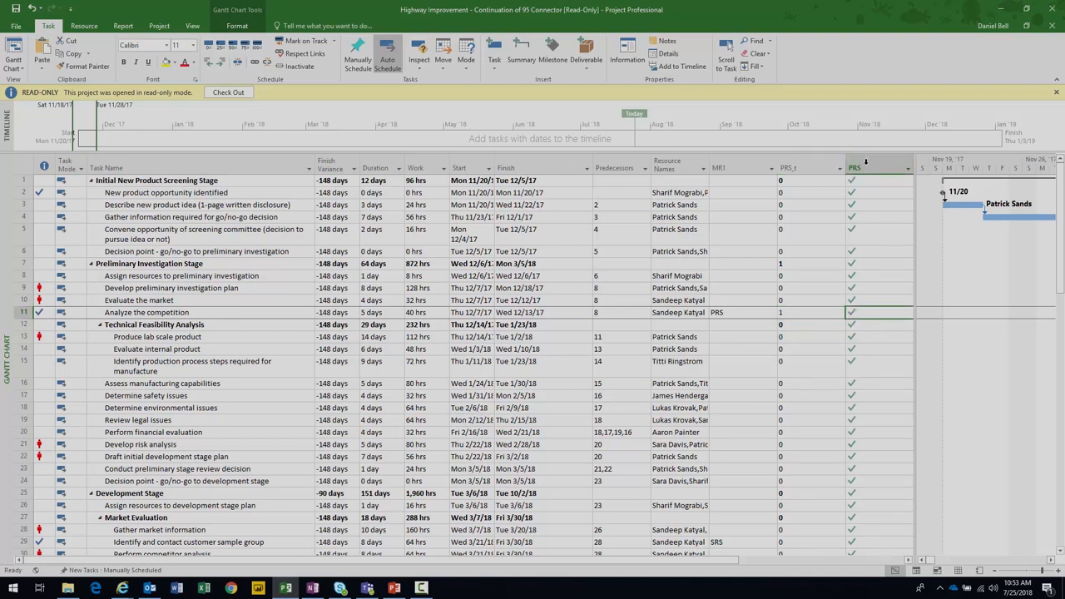
{"action": "left_click", "coordinate": [874, 311]}
{"action": "key", "text": "Escape"}
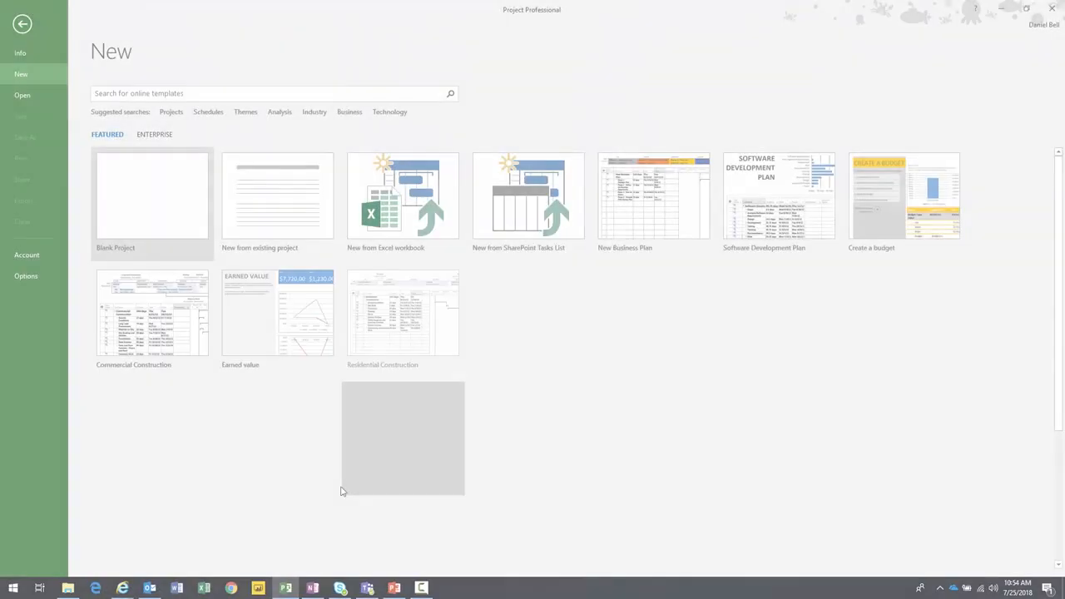
- Switch to the Trainer site's Project Center in Internet Explorer and open Enterprise Custom Fields and Lookup Tables from the server settings
{"action": "mouse_move", "coordinate": [121, 588]}
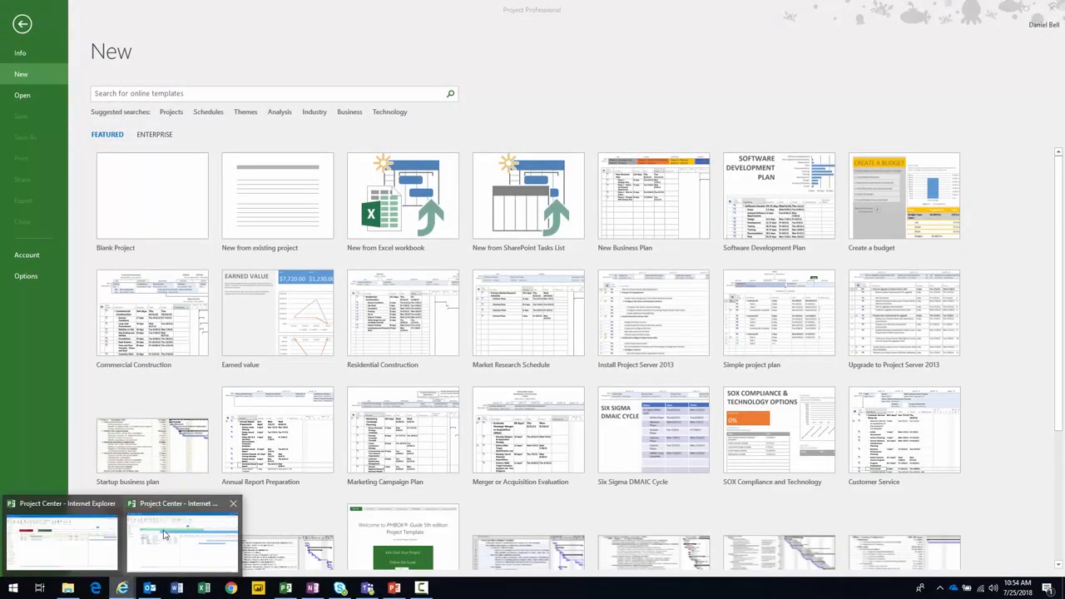
{"action": "left_click", "coordinate": [166, 535]}
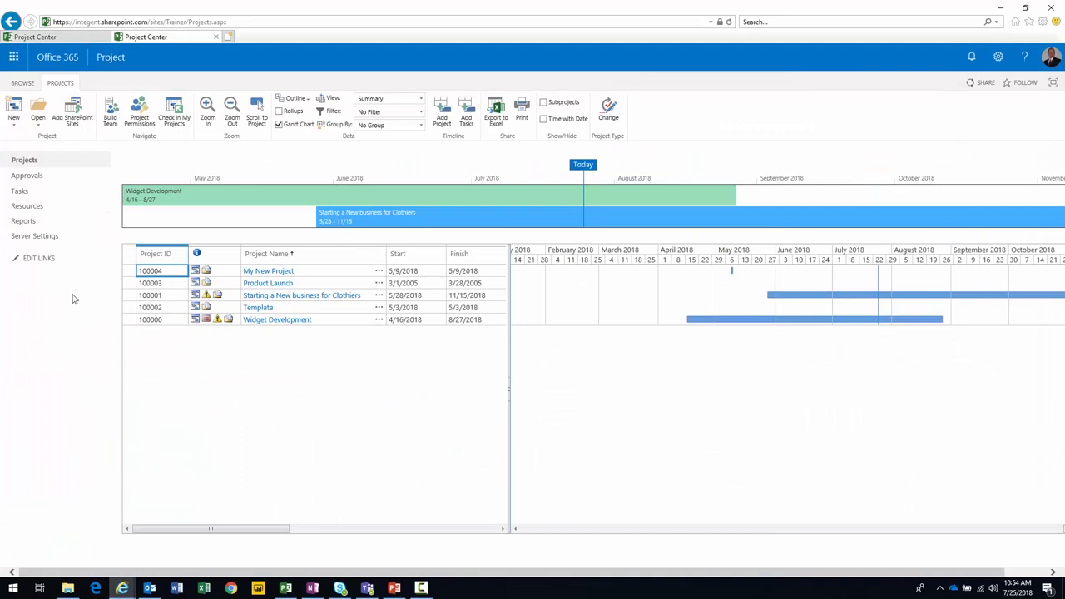
{"action": "key", "text": "alt+Tab"}
{"action": "key", "text": "alt+Tab"}
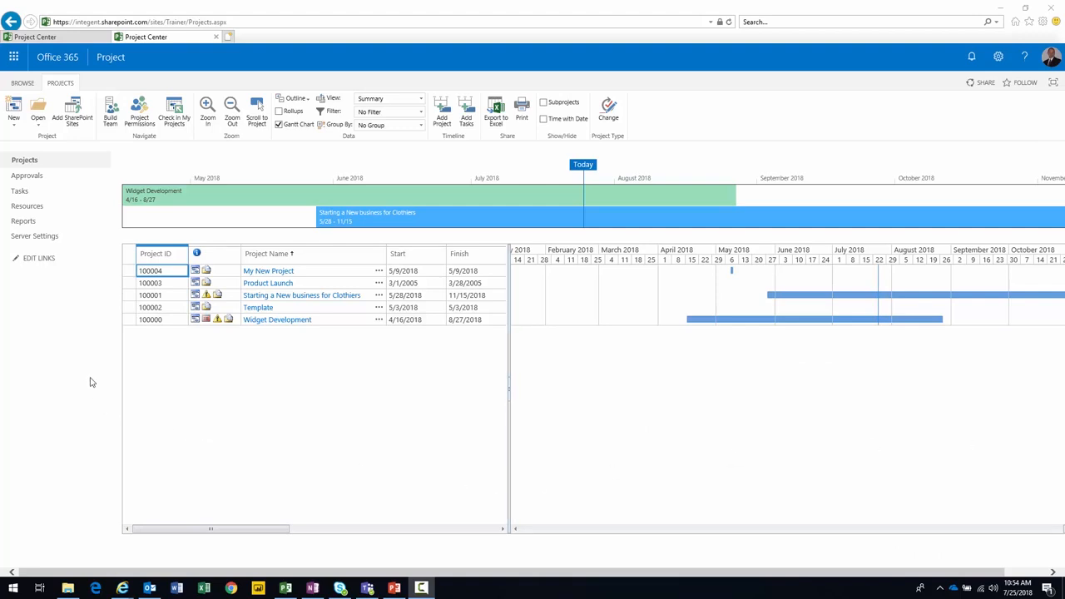
{"action": "left_click", "coordinate": [52, 240]}
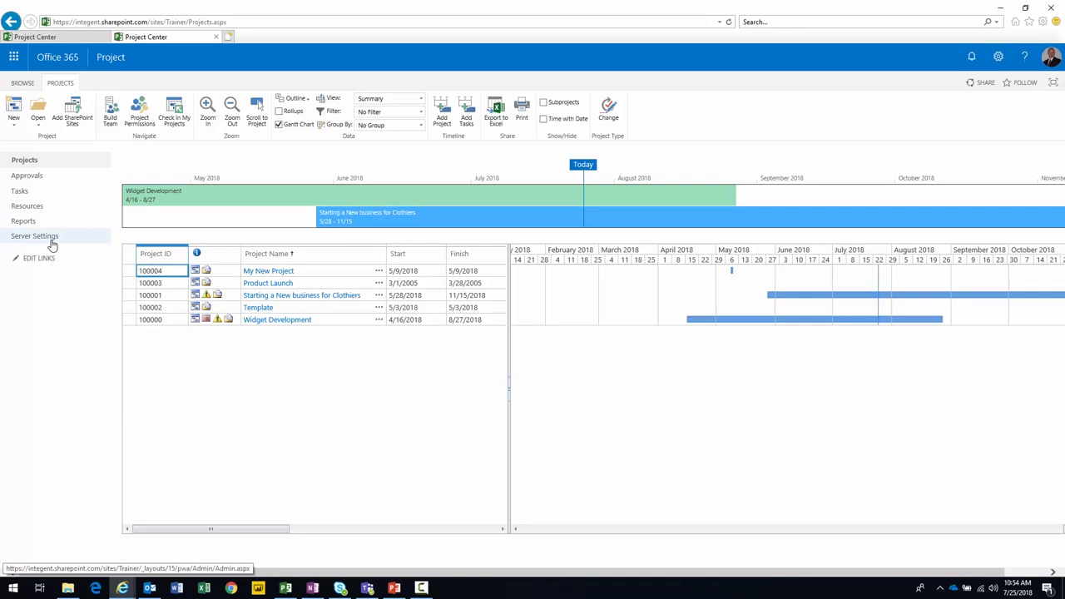
{"action": "left_click", "coordinate": [418, 185]}
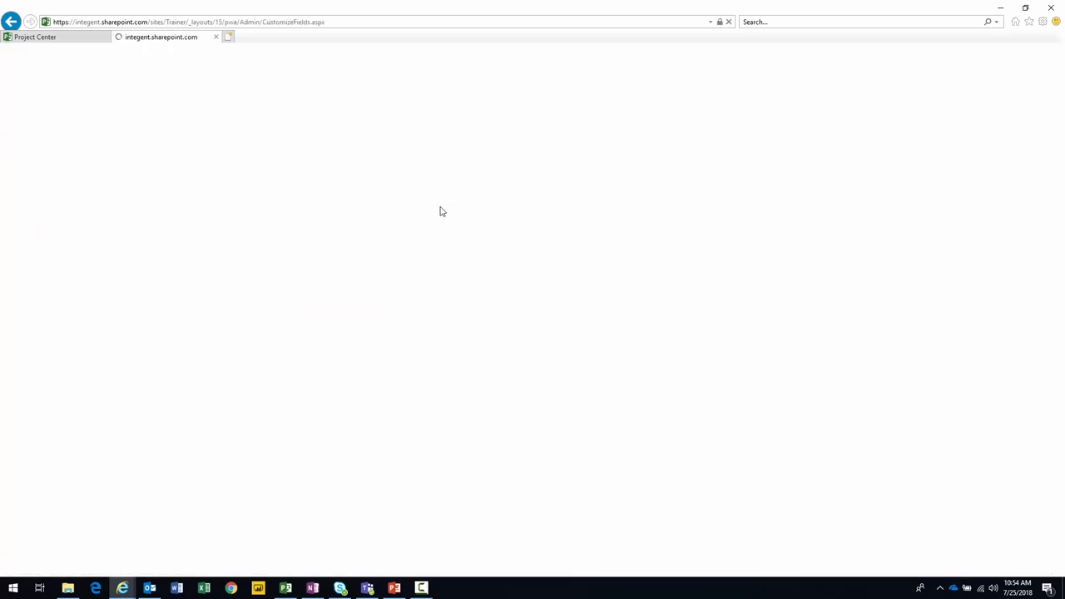
- Start a new text lookup table named MR1 and enter PRS and SRS as its first two values
{"action": "left_click", "coordinate": [153, 356]}
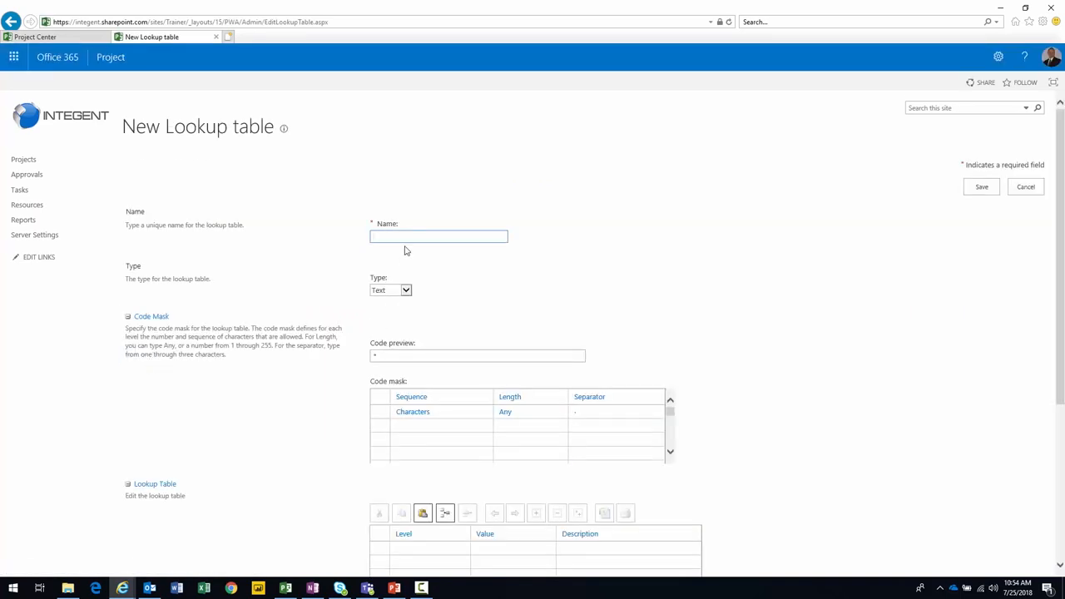
{"action": "type", "text": "MR1"}
{"action": "scroll", "coordinate": [532, 415], "scroll_direction": "down", "scroll_amount": 1}
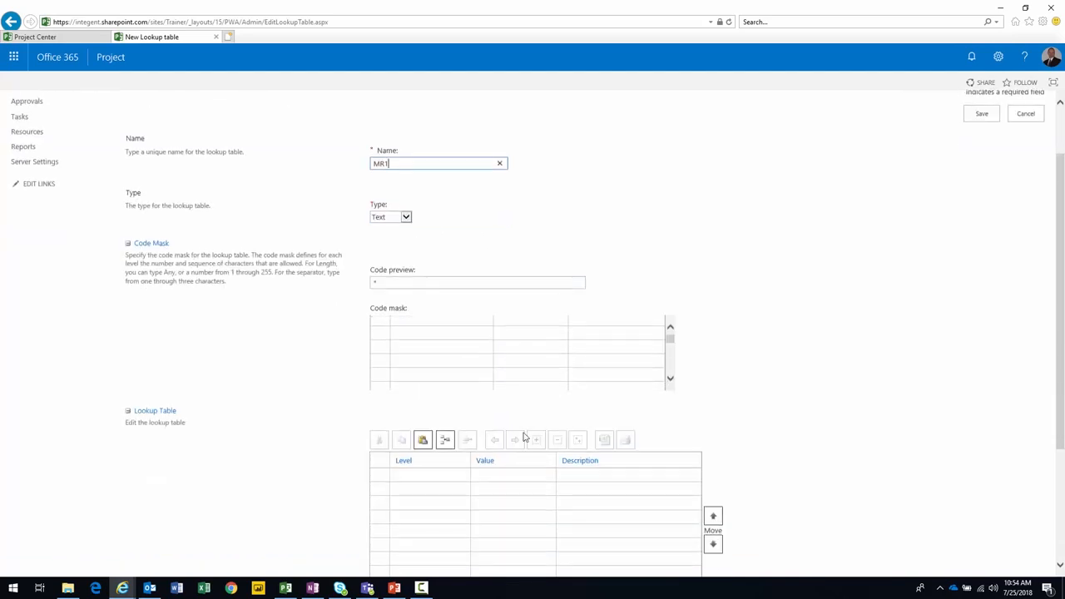
{"action": "left_click", "coordinate": [512, 474]}
{"action": "type", "text": "PRS"}
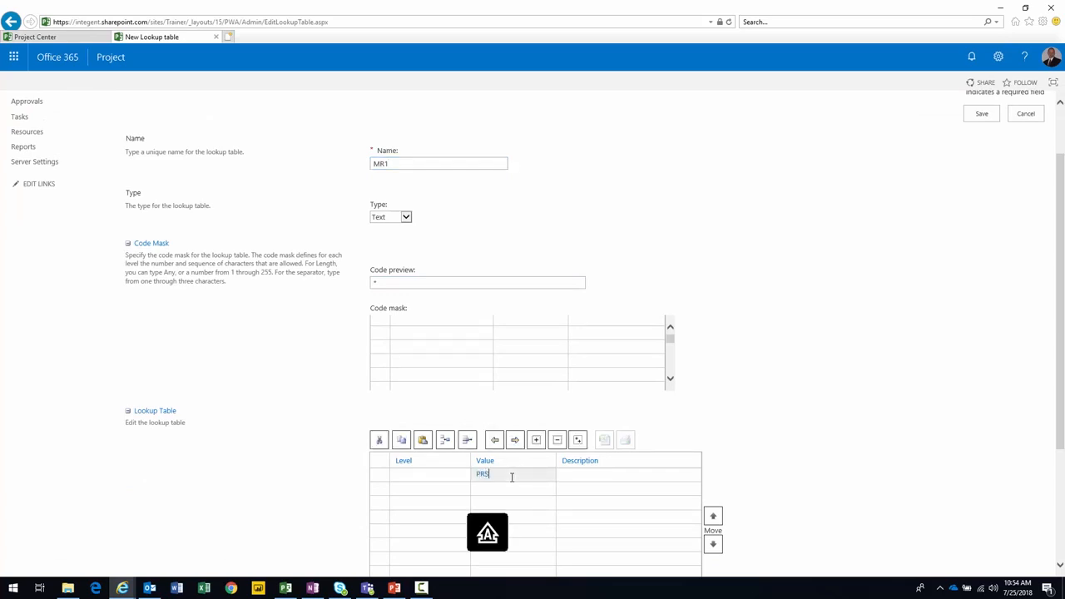
{"action": "key", "text": "Return"}
{"action": "type", "text": "SRS"}
{"action": "key", "text": "Return"}
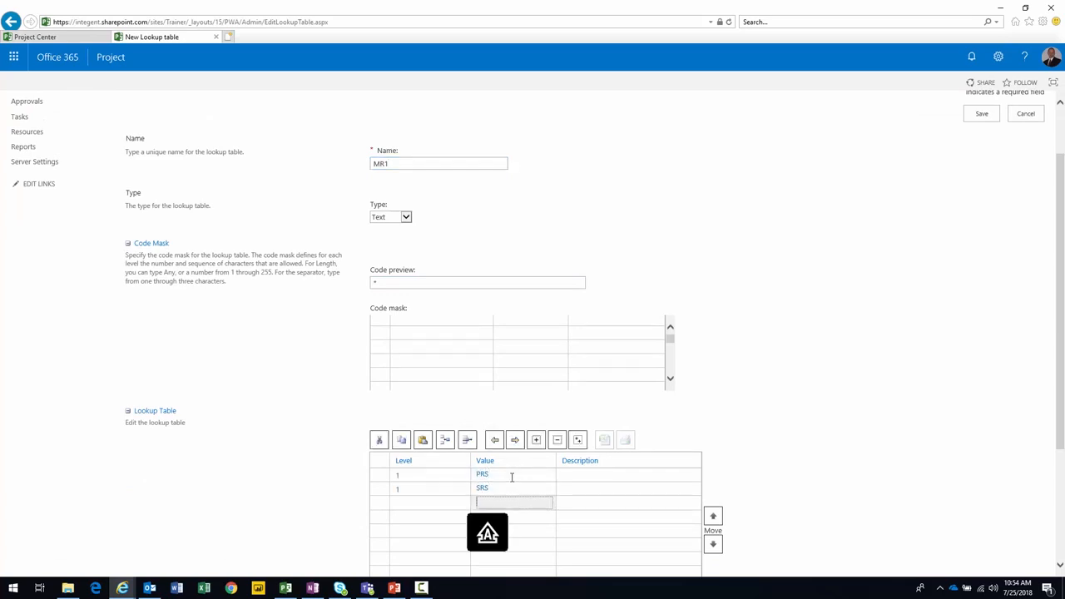
- Add the values DDS, BETA and GA to the MR1 lookup table and save it
{"action": "scroll", "coordinate": [514, 476], "scroll_direction": "down", "scroll_amount": 3}
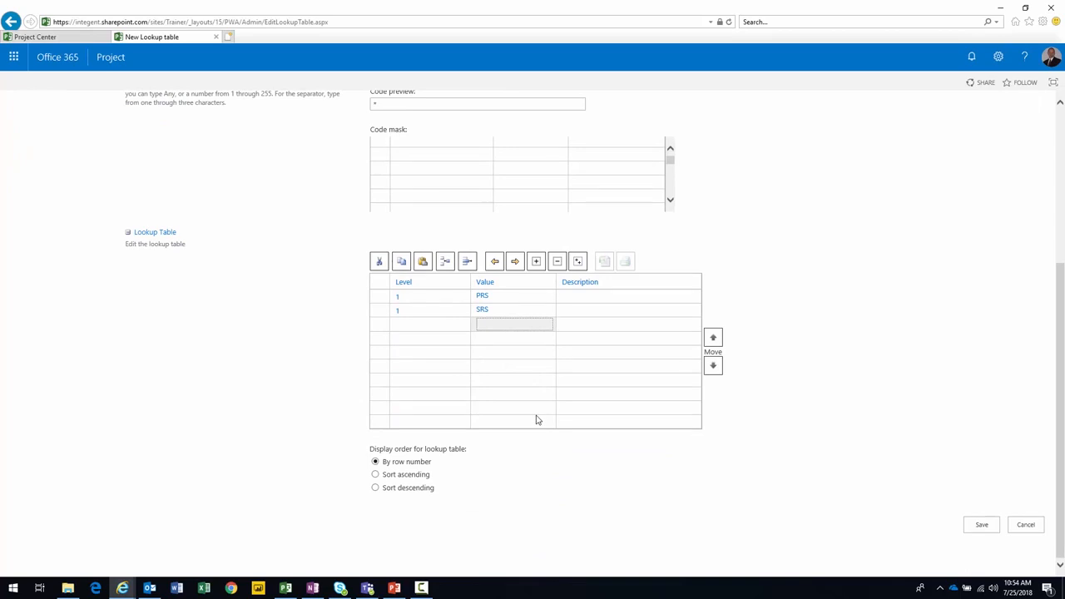
{"action": "type", "text": "DDS"}
{"action": "key", "text": "Return"}
{"action": "type", "text": "BETA"}
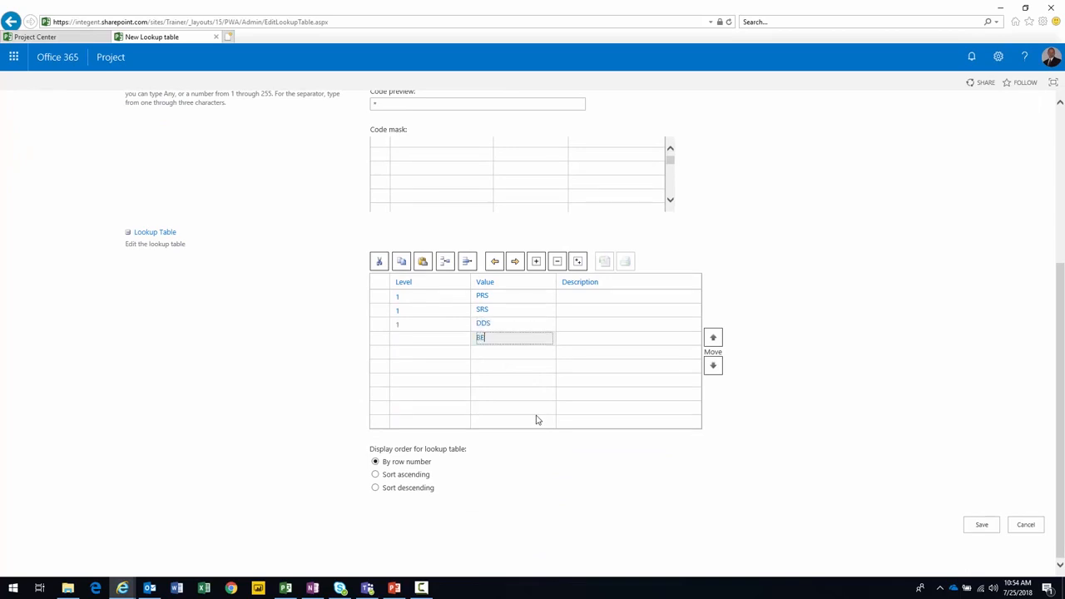
{"action": "key", "text": "Return"}
{"action": "type", "text": "FA"}
{"action": "key", "text": "BackSpace"}
{"action": "key", "text": "BackSpace"}
{"action": "type", "text": "GA"}
{"action": "left_click", "coordinate": [536, 420]}
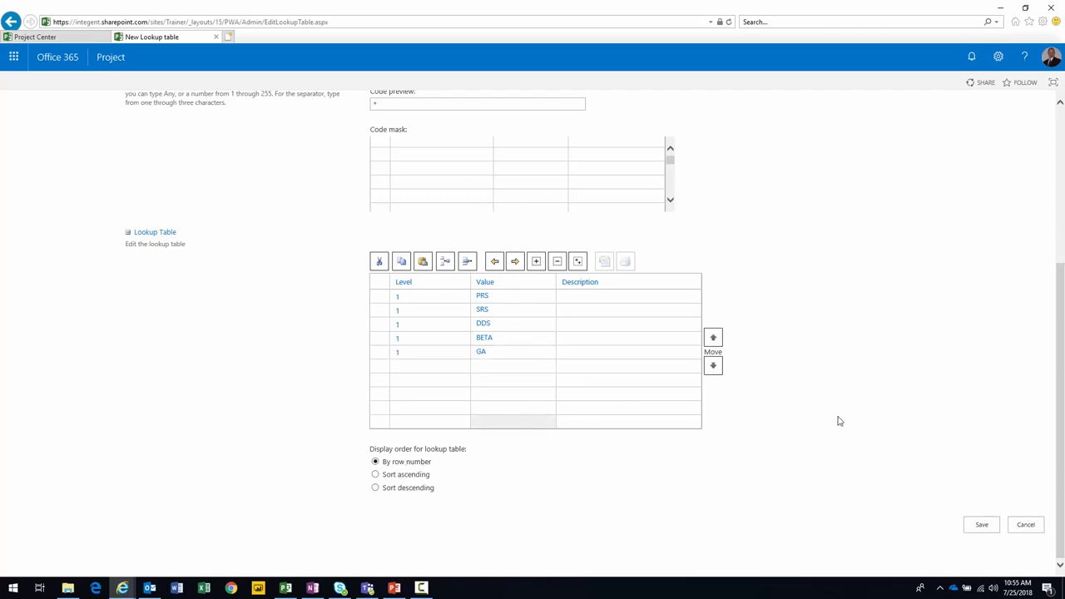
{"action": "left_click", "coordinate": [983, 522]}
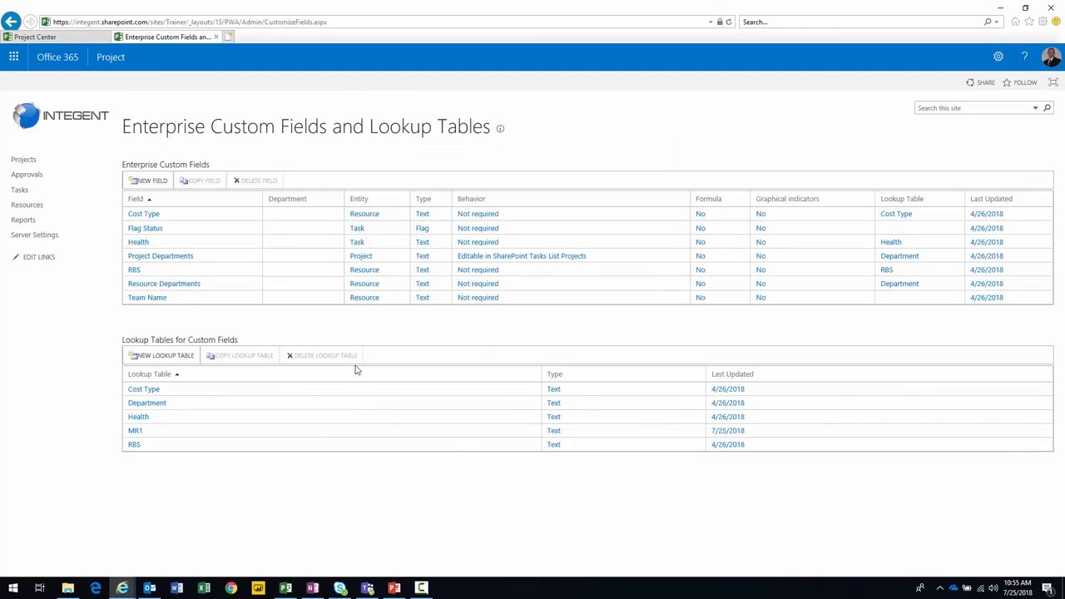
- Start a new enterprise custom field named MR1 and set its entity to Task
{"action": "left_click", "coordinate": [146, 182]}
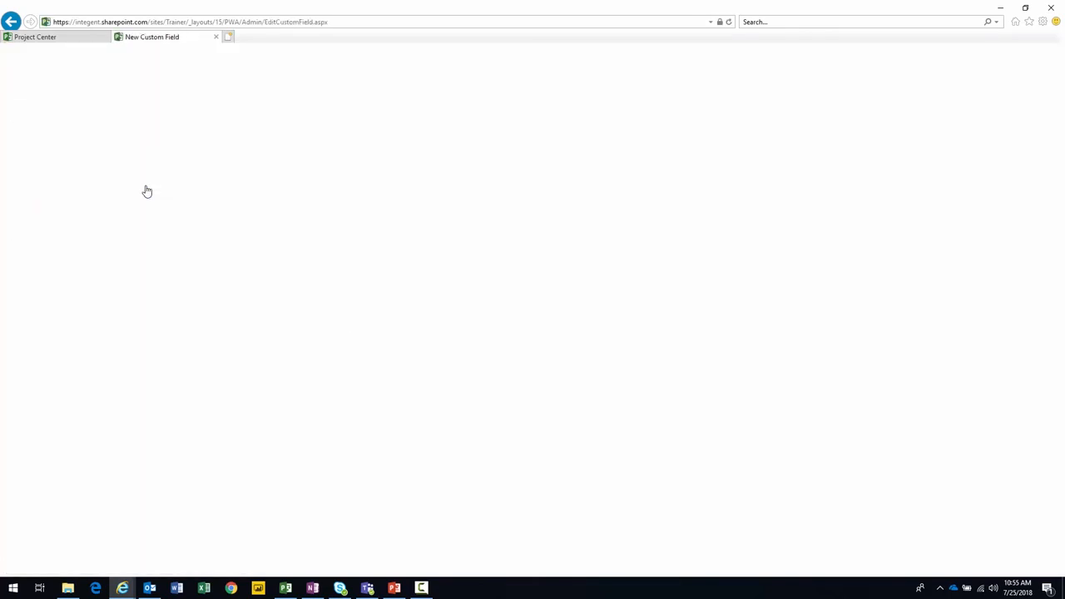
{"action": "type", "text": "MR1"}
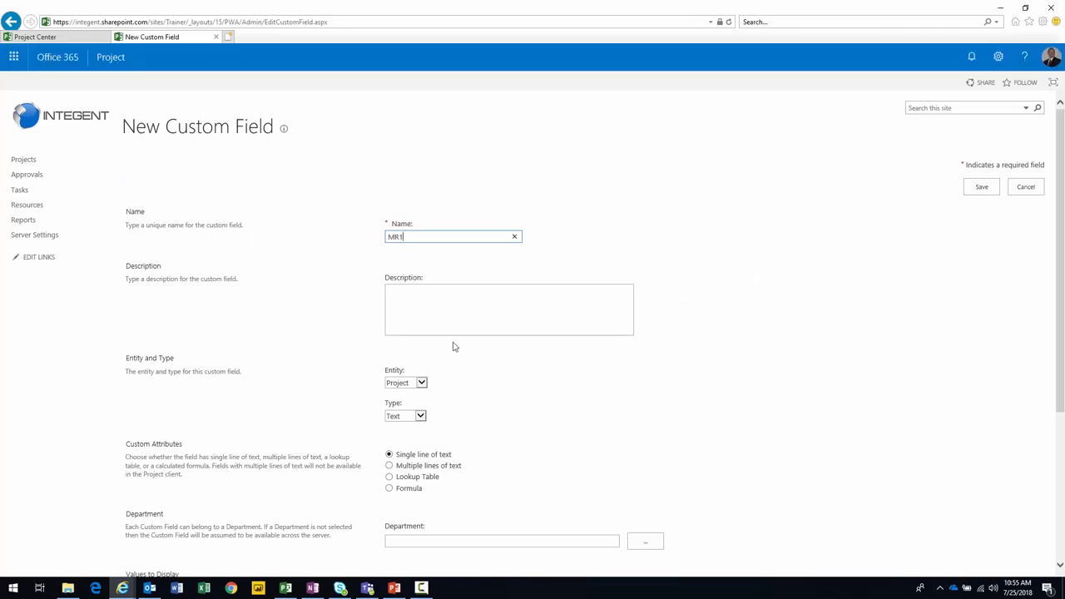
{"action": "scroll", "coordinate": [454, 347], "scroll_direction": "down", "scroll_amount": 3}
{"action": "left_click", "coordinate": [422, 166]}
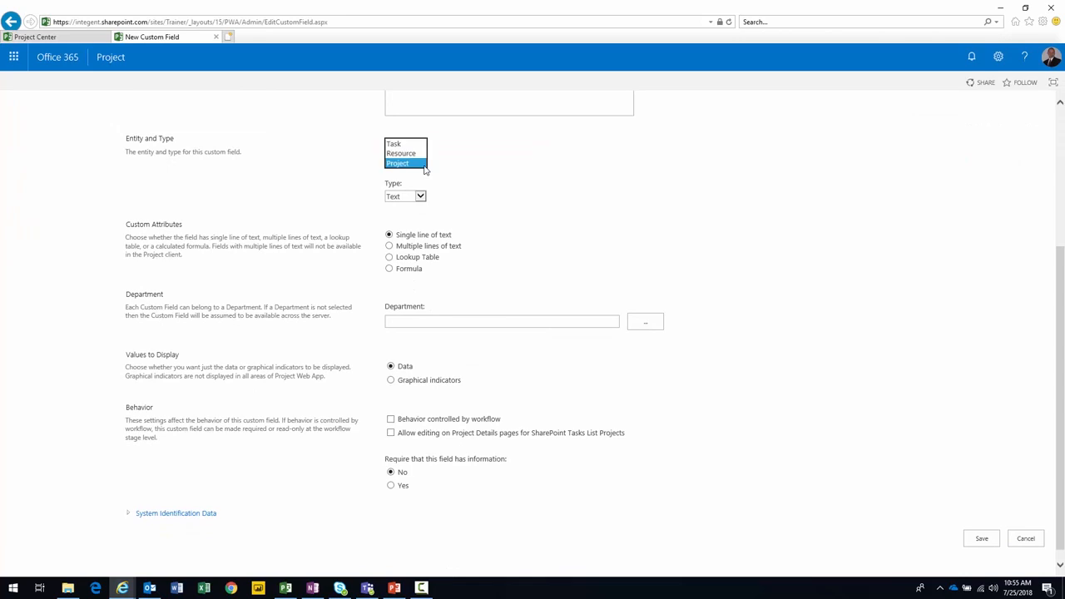
{"action": "left_click", "coordinate": [394, 144]}
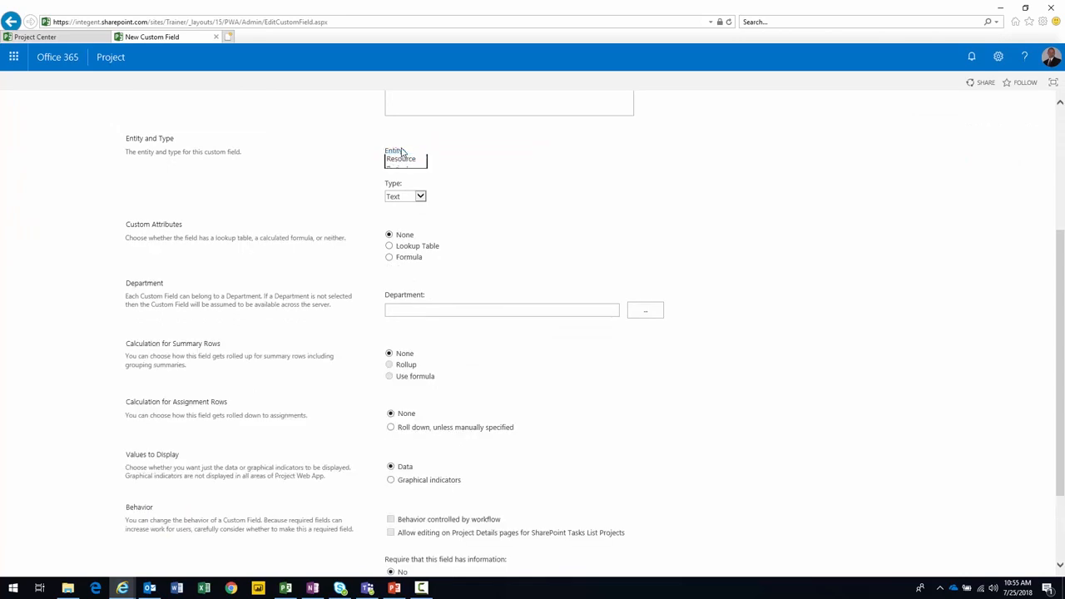
- Link the MR1 custom field to the MR1 lookup table and save the field
{"action": "left_click", "coordinate": [389, 246]}
{"action": "left_click", "coordinate": [460, 250]}
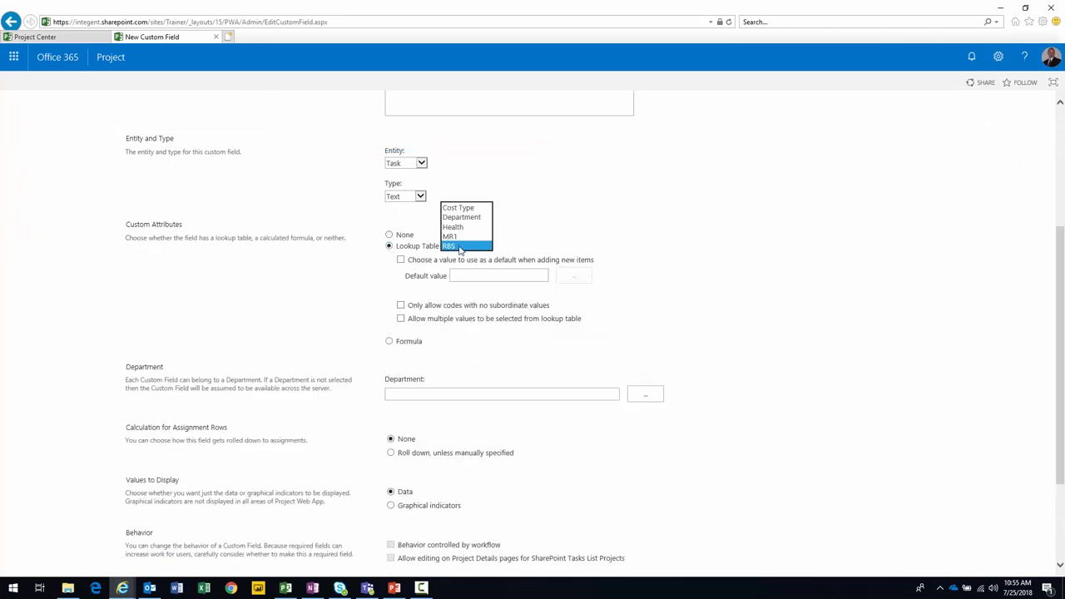
{"action": "left_click", "coordinate": [456, 237]}
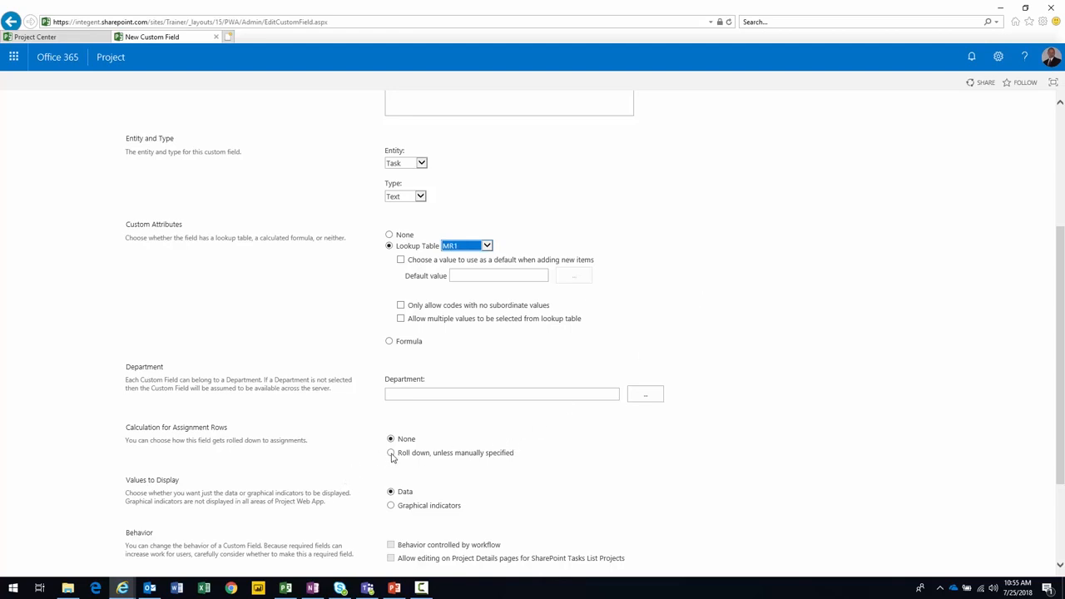
{"action": "scroll", "coordinate": [751, 413], "scroll_direction": "up", "scroll_amount": 1}
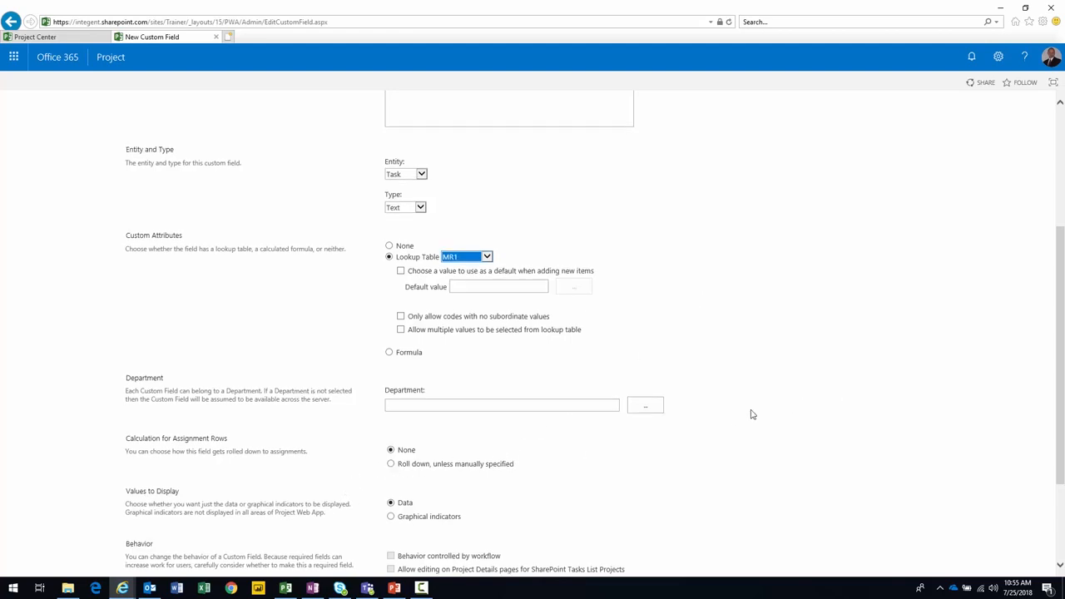
{"action": "scroll", "coordinate": [751, 413], "scroll_direction": "up", "scroll_amount": 3}
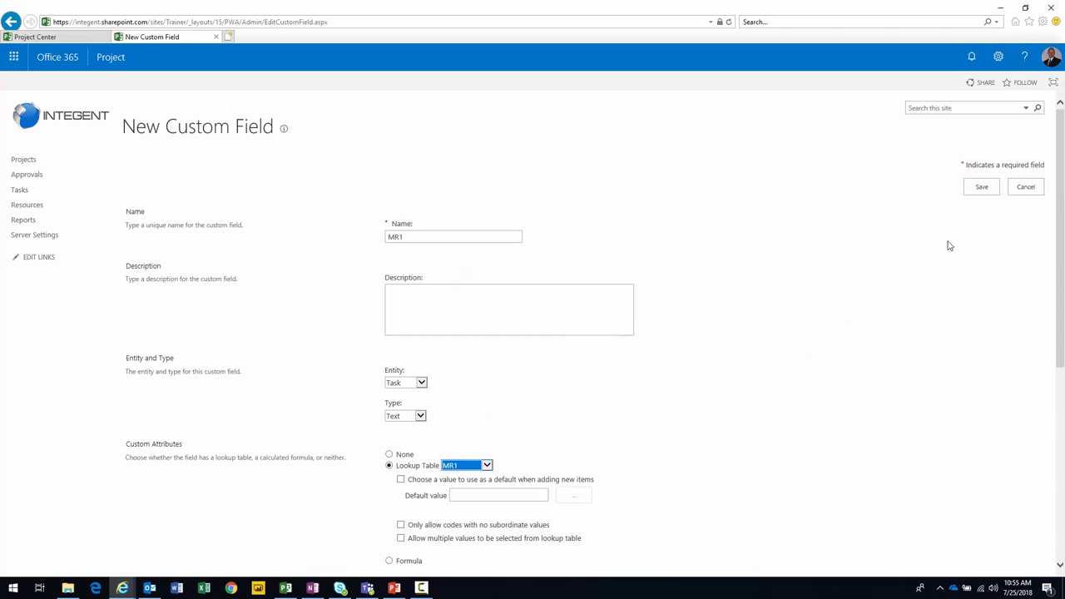
{"action": "left_click", "coordinate": [969, 191]}
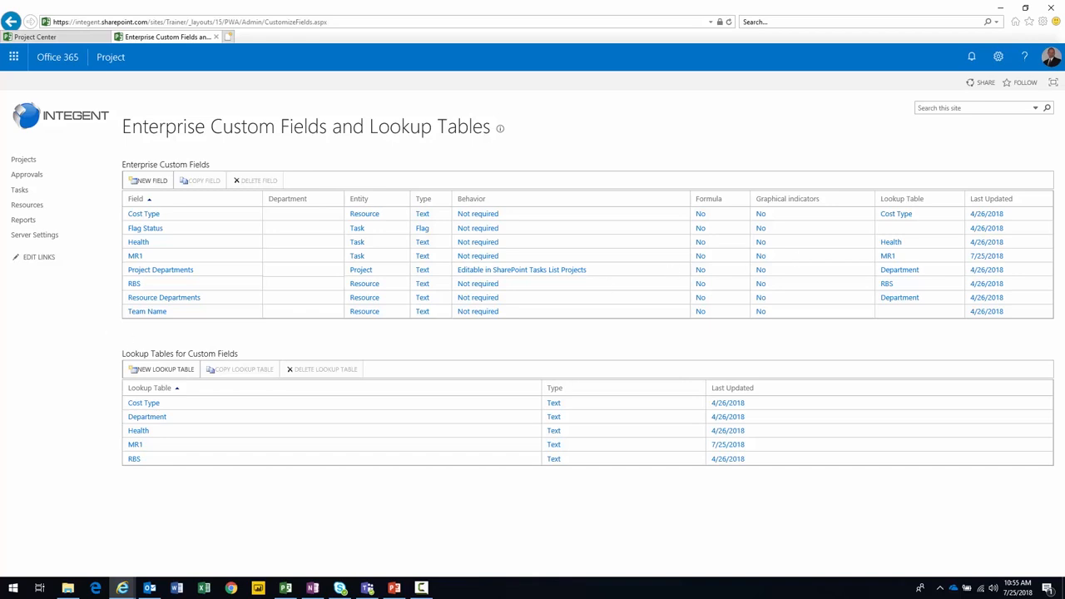
- Start a new enterprise custom field named PRS_t and set its entity to Task
{"action": "key", "text": "alt+Tab"}
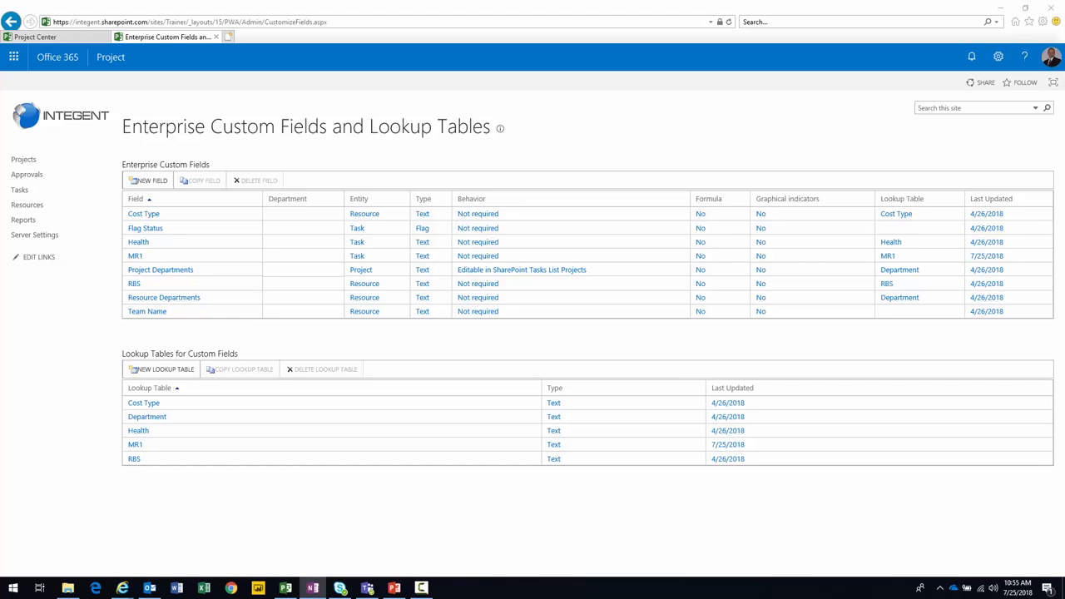
{"action": "left_click", "coordinate": [150, 183]}
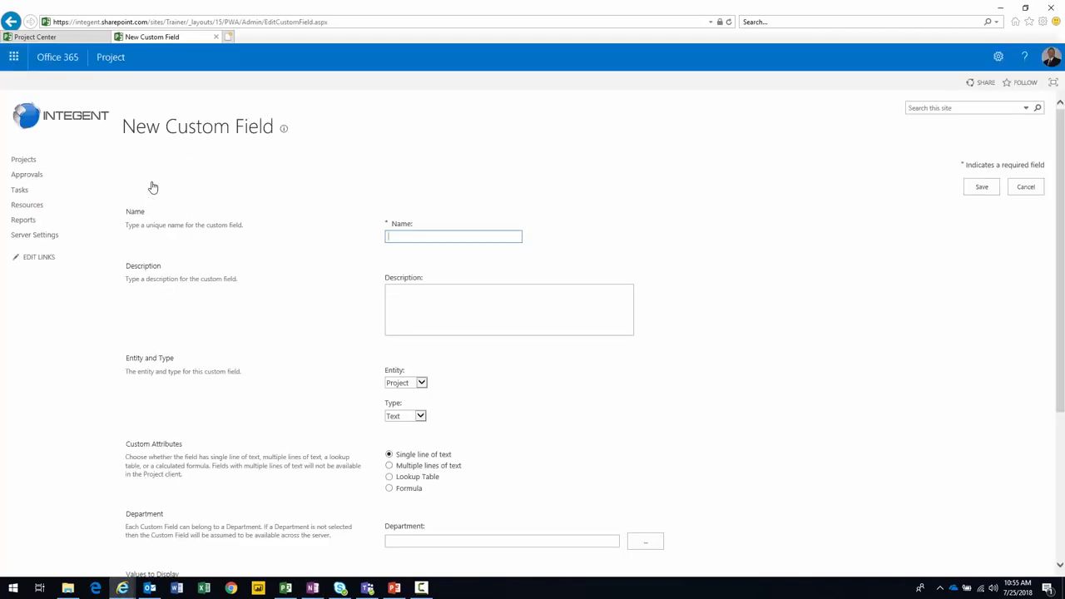
{"action": "type", "text": "PRS_t"}
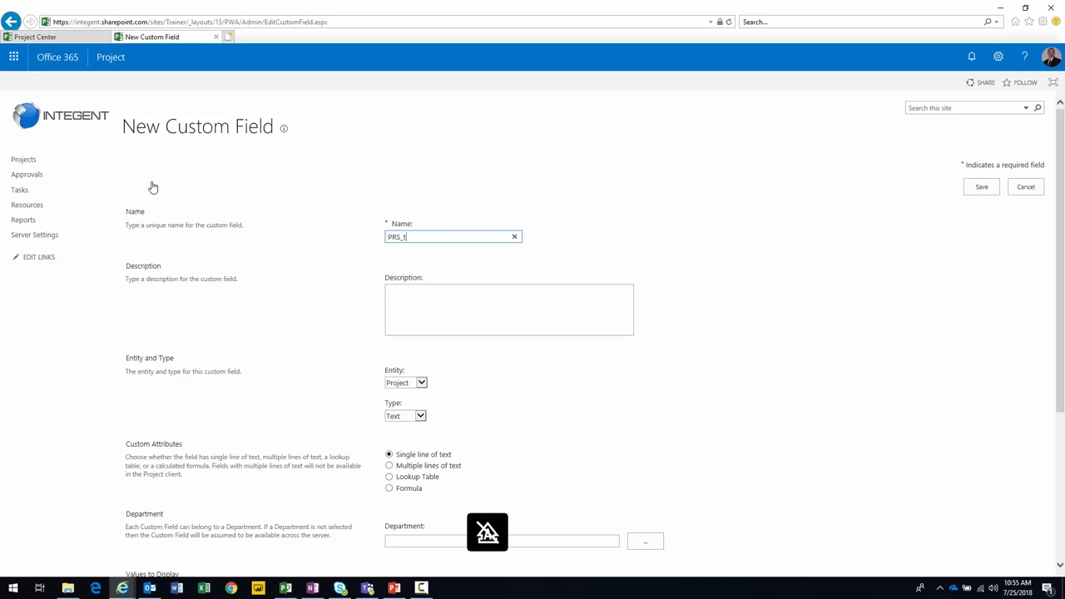
{"action": "scroll", "coordinate": [593, 265], "scroll_direction": "down", "scroll_amount": 3}
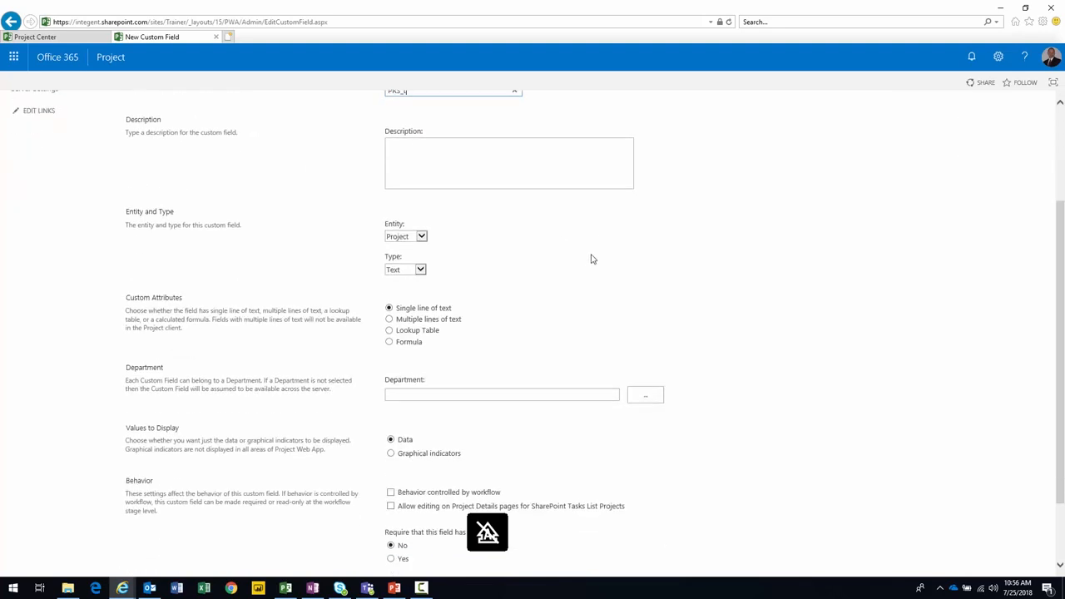
{"action": "left_click", "coordinate": [407, 236]}
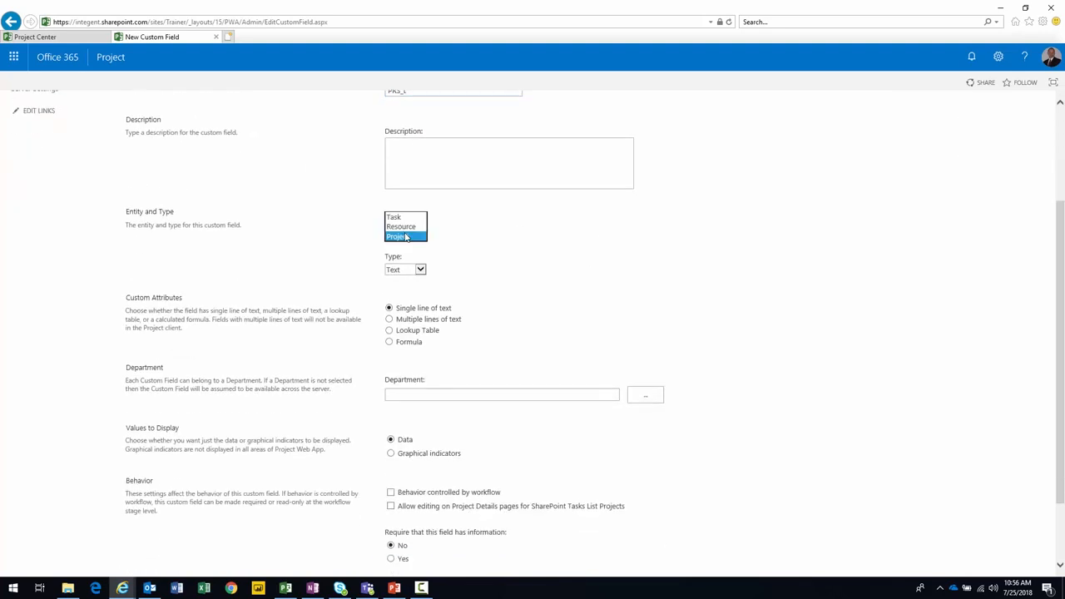
{"action": "left_click", "coordinate": [404, 218]}
- Set the PRS_t field's type to Number and its custom attribute to Formula
{"action": "scroll", "coordinate": [532, 254], "scroll_direction": "down", "scroll_amount": 2}
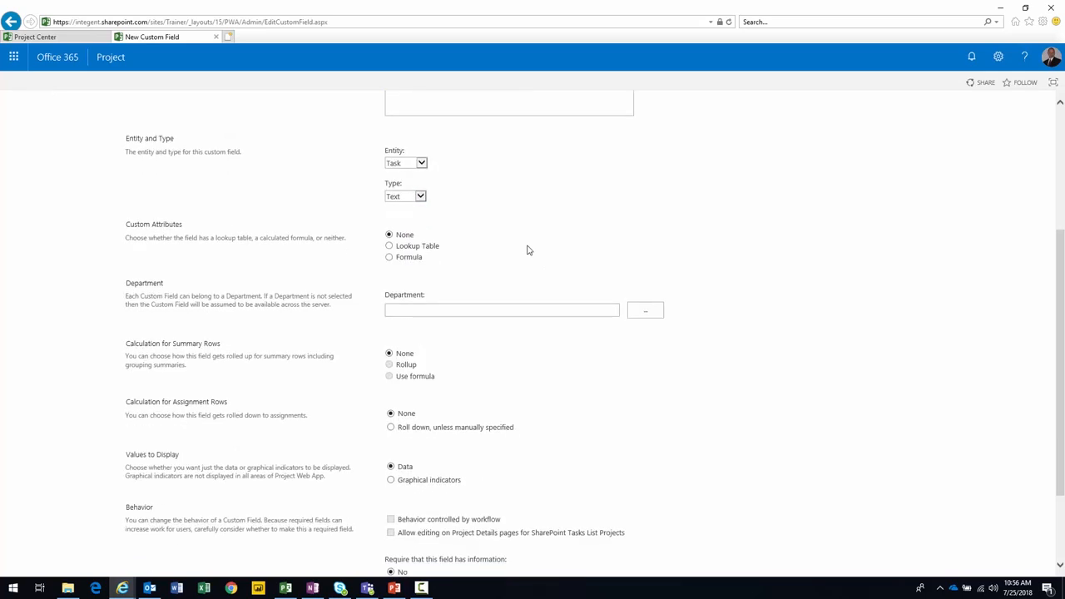
{"action": "left_click", "coordinate": [419, 196]}
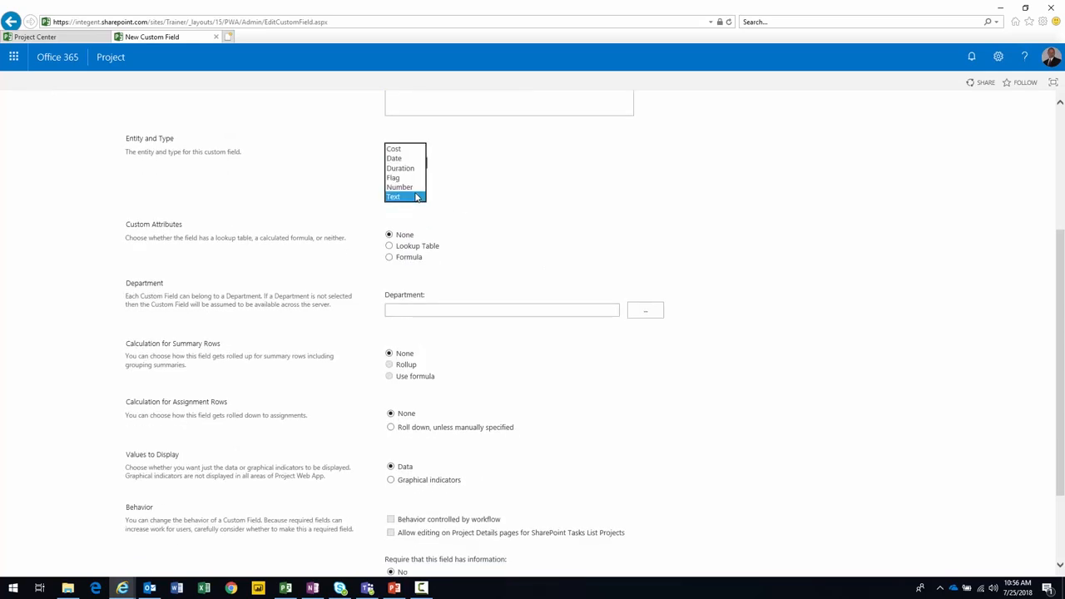
{"action": "left_click", "coordinate": [412, 188]}
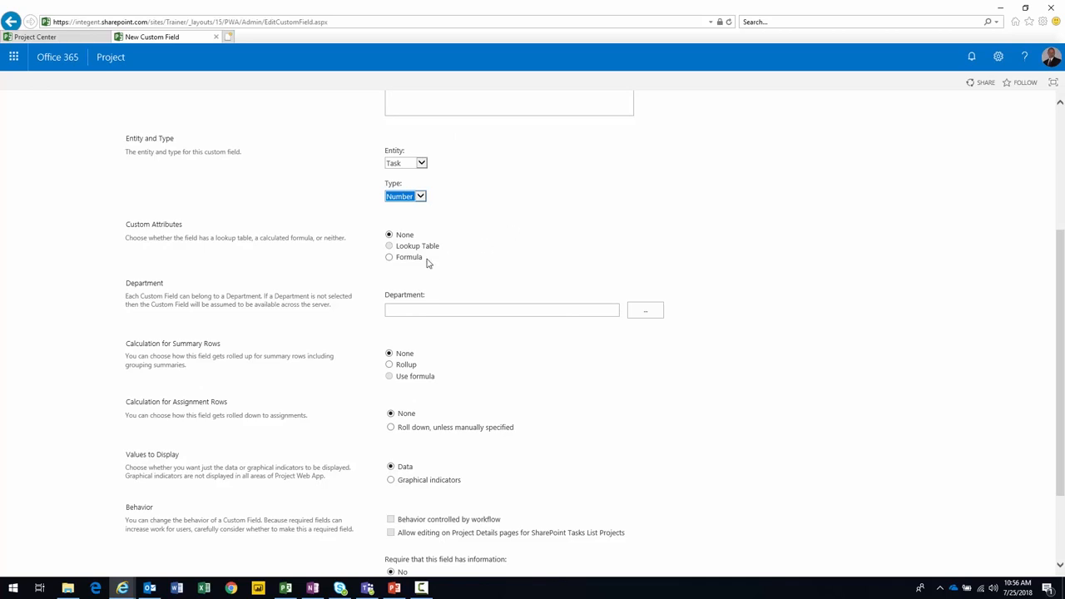
{"action": "left_click", "coordinate": [388, 257]}
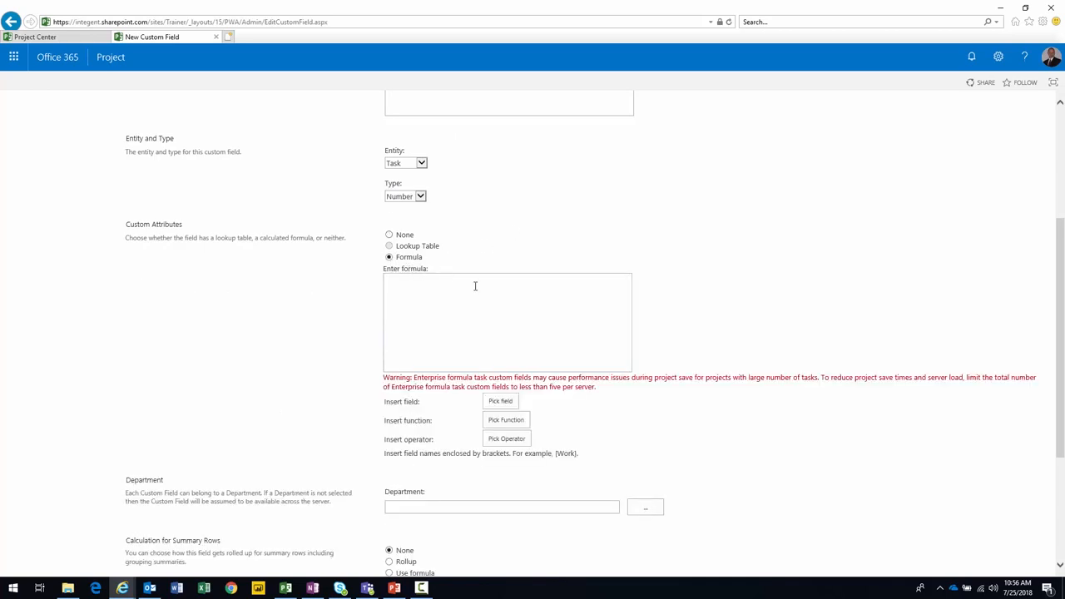
- Enter the PRS_t formula IIf([MR1]="PRS",Switch([% Complete]=0 And [Start]>Now(),4,[% Complete]=100,1,[% Complete]<100 And Now()>[Finish],3,[% Complete]<100 And Now()<[Finish],2,True,0),0)
{"action": "type", "text": "IIf([MR1] = \"PRS\", Switch([% Complete] = 0 And [Start] > Now(), 4, [% Complete] = 100, 1, [% Complete] < 100 And Now() > [Finish], 3, [% Complete] < 100 And Now() < [Finish], 2, True, 0), 0)"}
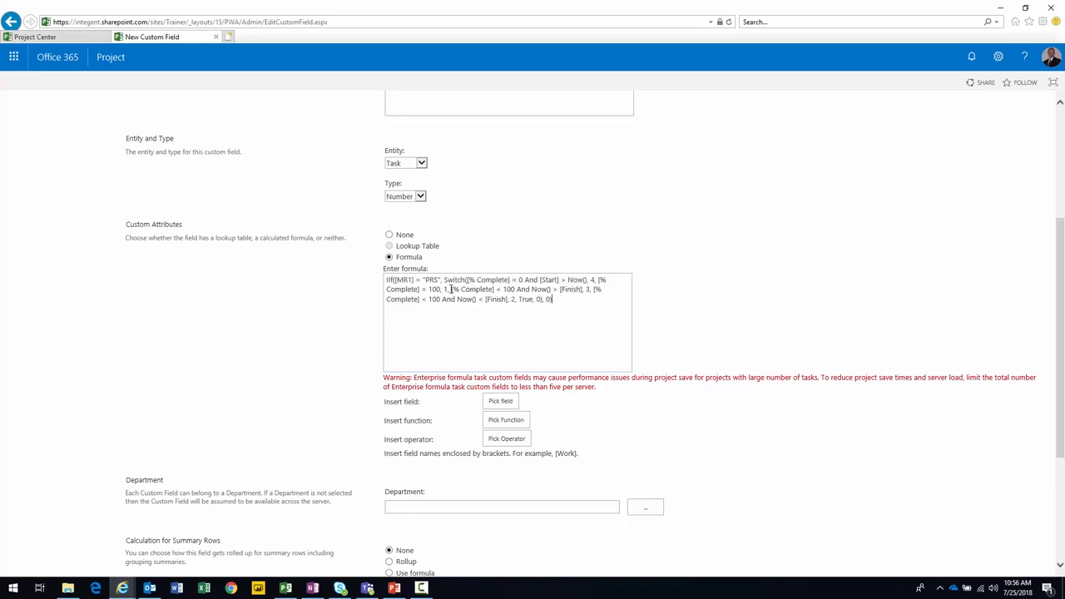
- Examine the PRS_t formula's MR1 test, its Switch conditions with their return values, and the True fallback
{"action": "left_click_drag", "start_coordinate": [395, 279], "coordinate": [411, 279]}
{"action": "left_click", "coordinate": [409, 281]}
{"action": "double_click", "coordinate": [410, 281]}
{"action": "left_click_drag", "start_coordinate": [425, 280], "coordinate": [440, 281]}
{"action": "left_click_drag", "start_coordinate": [396, 281], "coordinate": [408, 280]}
{"action": "left_click", "coordinate": [427, 280]}
{"action": "double_click", "coordinate": [427, 280]}
{"action": "left_click_drag", "start_coordinate": [443, 279], "coordinate": [466, 279]}
{"action": "left_click_drag", "start_coordinate": [588, 280], "coordinate": [595, 281]}
{"action": "left_click_drag", "start_coordinate": [552, 299], "coordinate": [526, 307]}
{"action": "left_click", "coordinate": [535, 301]}
- Set the PRS_t field's calculation for summary rows to Rollup with Maximum
{"action": "scroll", "coordinate": [535, 300], "scroll_direction": "down", "scroll_amount": 2}
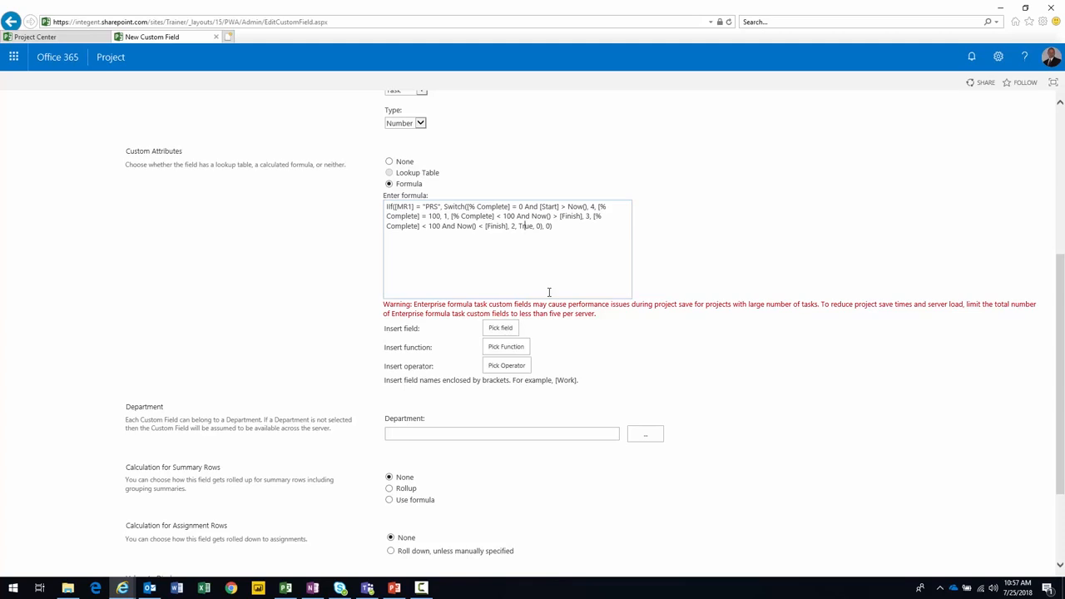
{"action": "scroll", "coordinate": [548, 292], "scroll_direction": "down", "scroll_amount": 2}
{"action": "scroll", "coordinate": [548, 294], "scroll_direction": "down", "scroll_amount": 2}
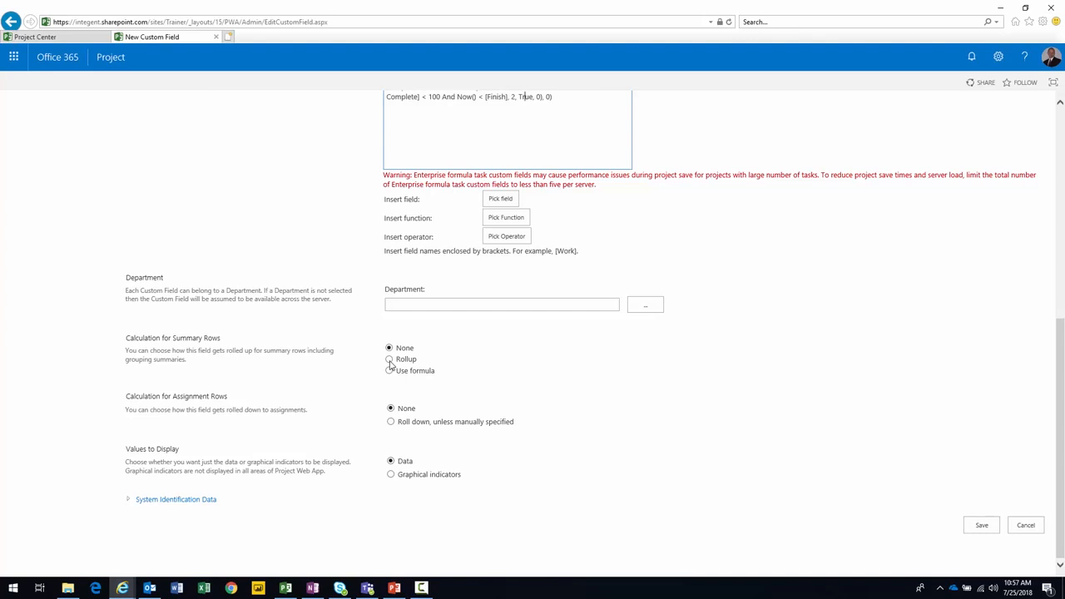
{"action": "scroll", "coordinate": [390, 366], "scroll_direction": "up", "scroll_amount": 3}
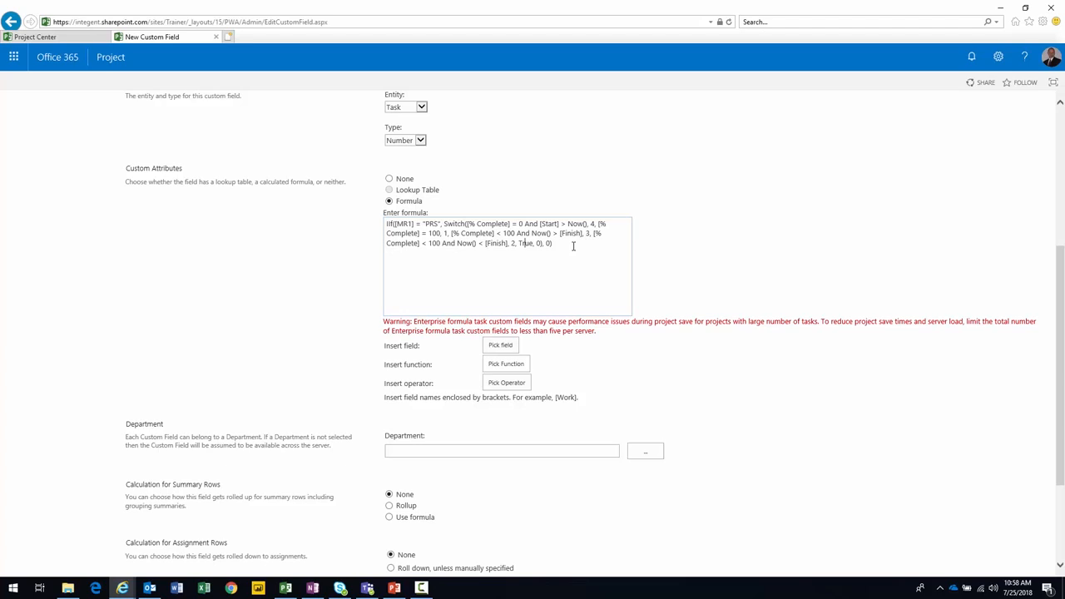
{"action": "scroll", "coordinate": [523, 242], "scroll_direction": "down", "scroll_amount": 3}
{"action": "left_click", "coordinate": [390, 360]}
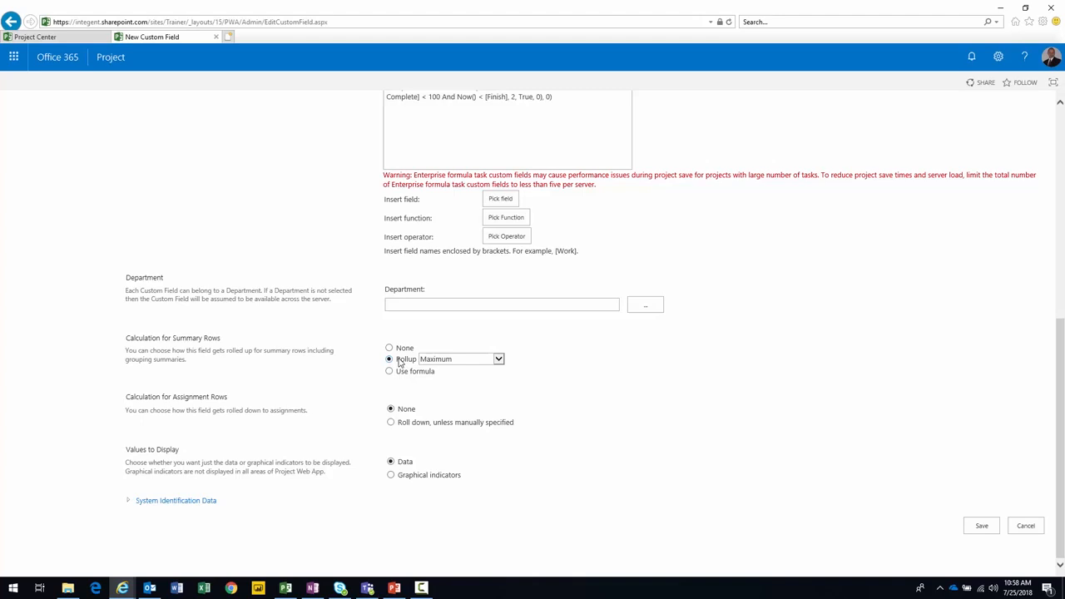
- Review how the formula's MR1 = "PRS" condition relates to its final 0 value
{"action": "scroll", "coordinate": [400, 362], "scroll_direction": "up", "scroll_amount": 2}
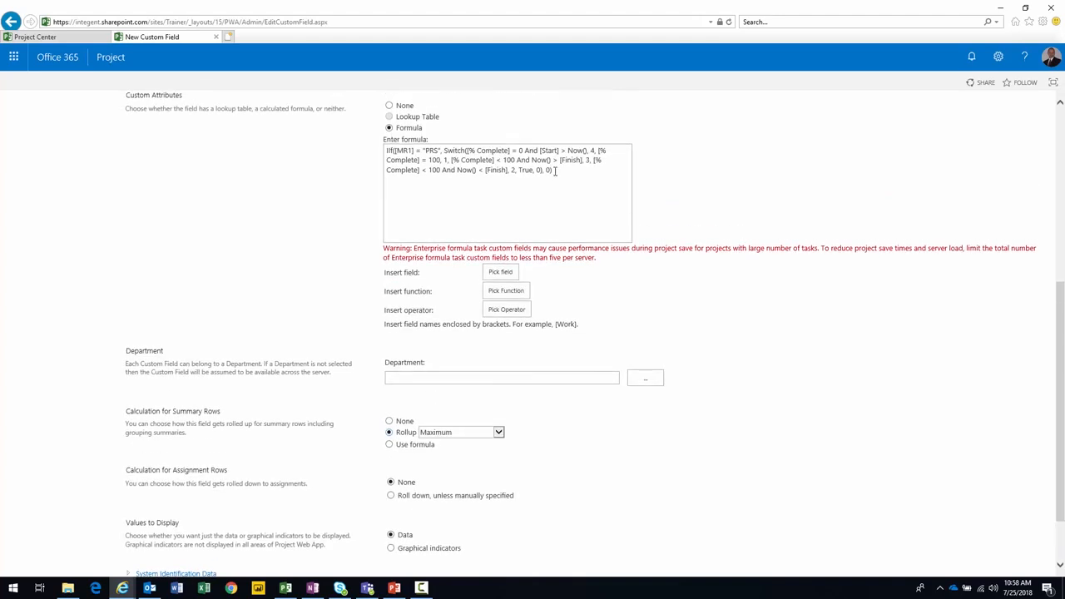
{"action": "left_click_drag", "start_coordinate": [411, 151], "coordinate": [396, 151]}
{"action": "left_click", "coordinate": [427, 151]}
{"action": "double_click", "coordinate": [427, 150]}
{"action": "left_click", "coordinate": [548, 169]}
{"action": "left_click_drag", "start_coordinate": [545, 169], "coordinate": [551, 170]}
{"action": "left_click_drag", "start_coordinate": [439, 151], "coordinate": [424, 151]}
{"action": "left_click", "coordinate": [547, 169]}
- Set the calculation for assignment rows to roll down unless manually specified, and save the PRS_t field
{"action": "scroll", "coordinate": [480, 255], "scroll_direction": "down", "scroll_amount": 1}
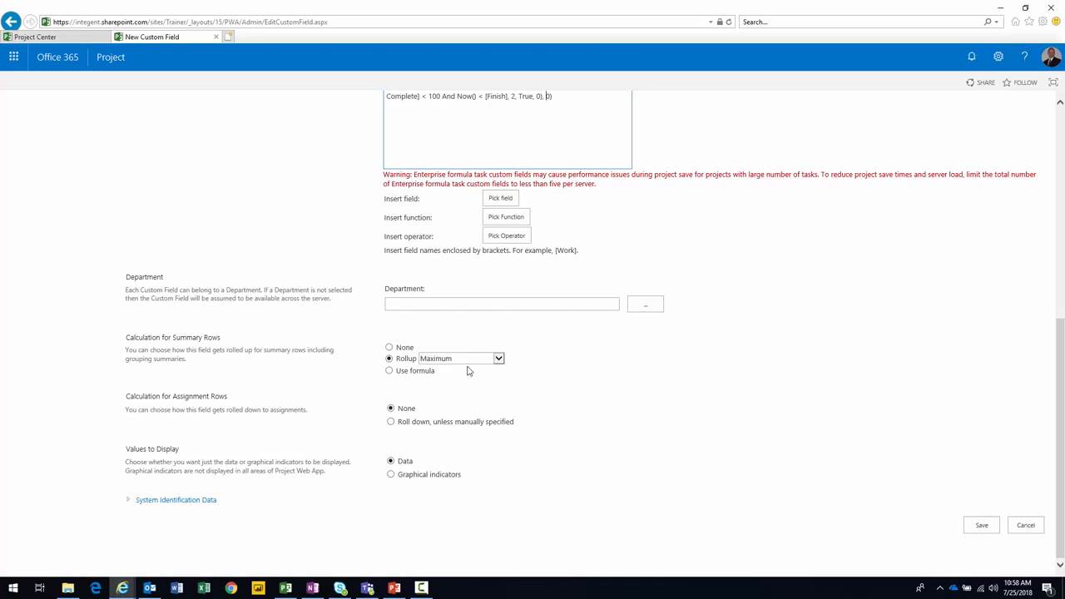
{"action": "left_click", "coordinate": [391, 422]}
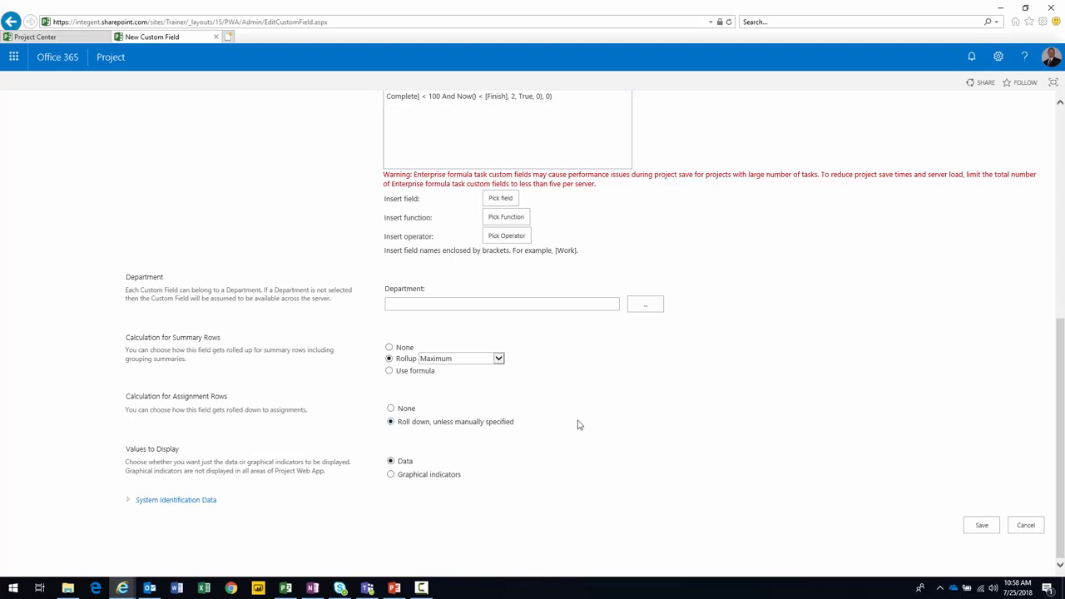
{"action": "scroll", "coordinate": [748, 431], "scroll_direction": "up", "scroll_amount": 2}
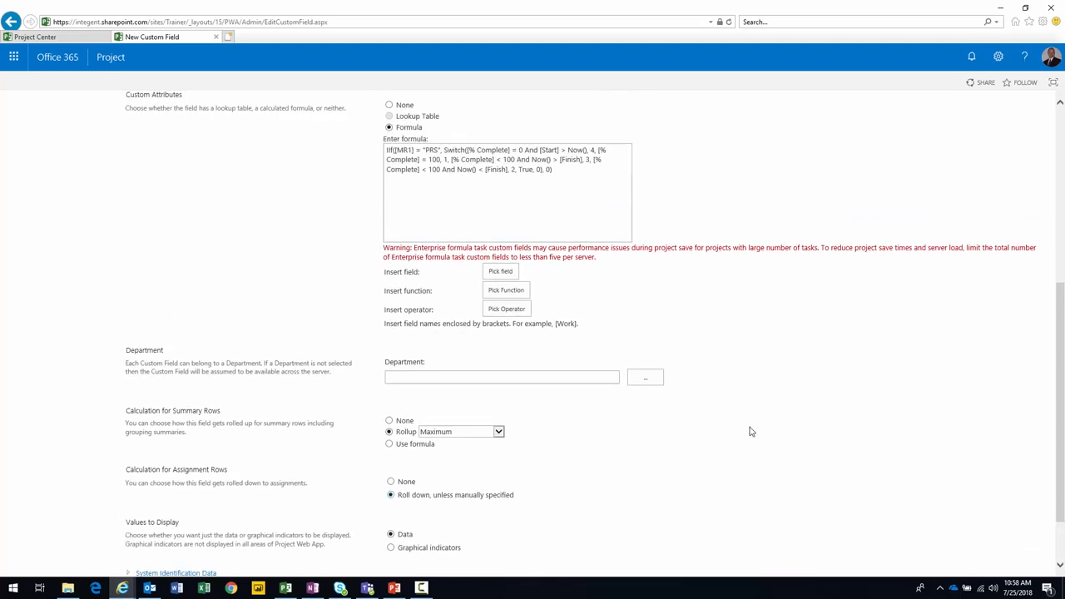
{"action": "scroll", "coordinate": [796, 414], "scroll_direction": "down", "scroll_amount": 2}
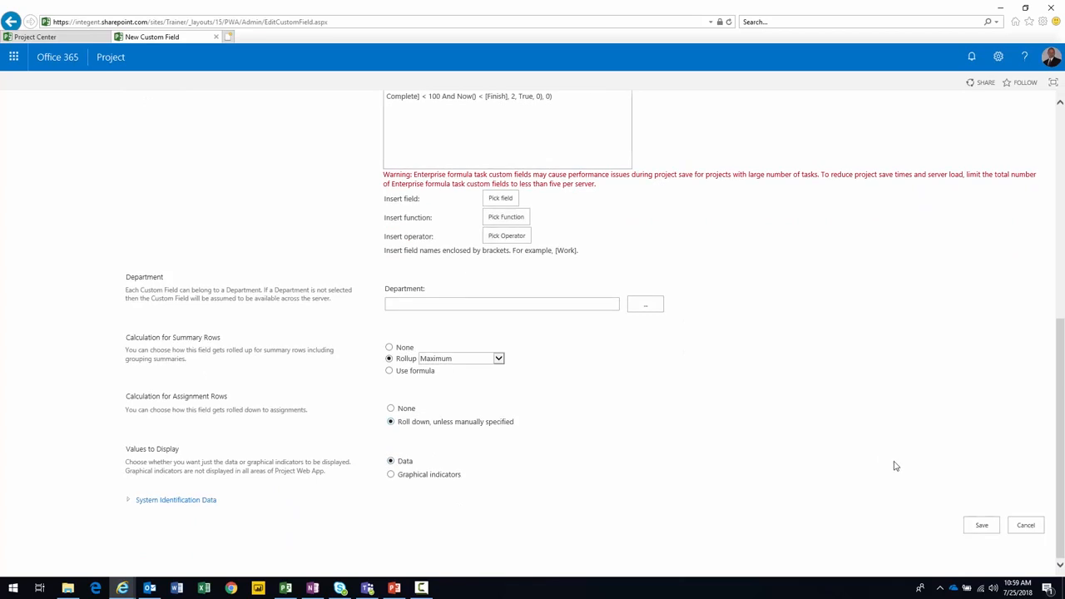
{"action": "left_click", "coordinate": [980, 525]}
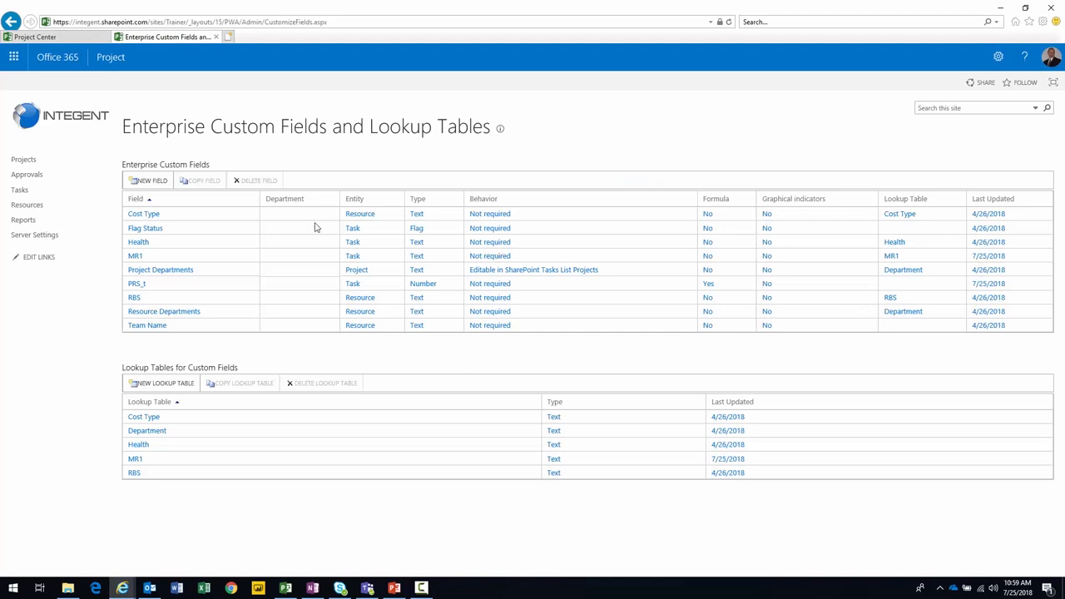
- Start a new enterprise custom field named PRS
{"action": "left_click", "coordinate": [160, 286]}
{"action": "left_click", "coordinate": [148, 180]}
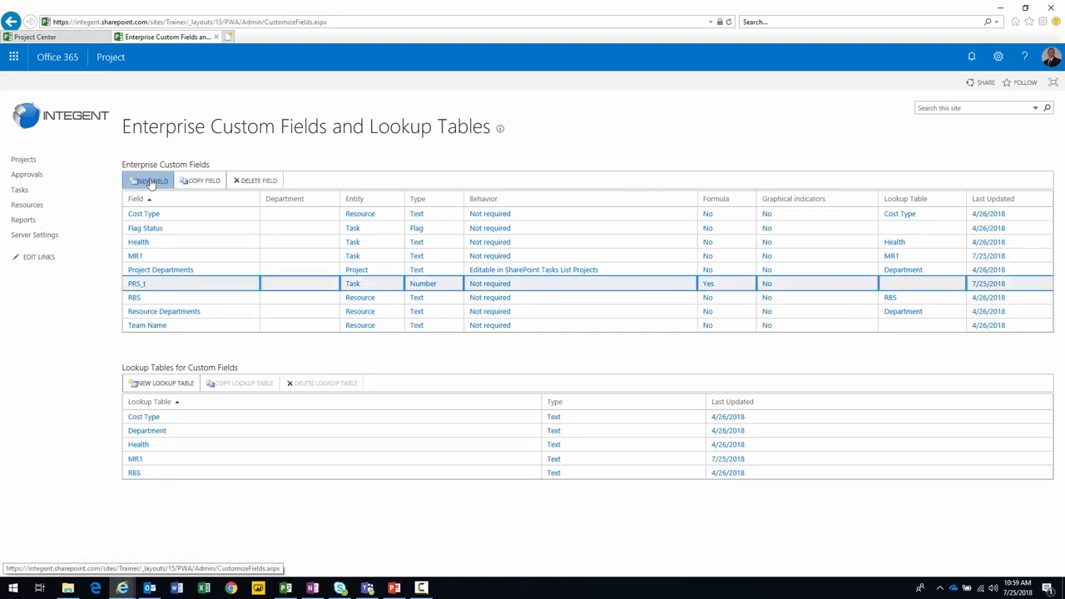
{"action": "left_click", "coordinate": [399, 238]}
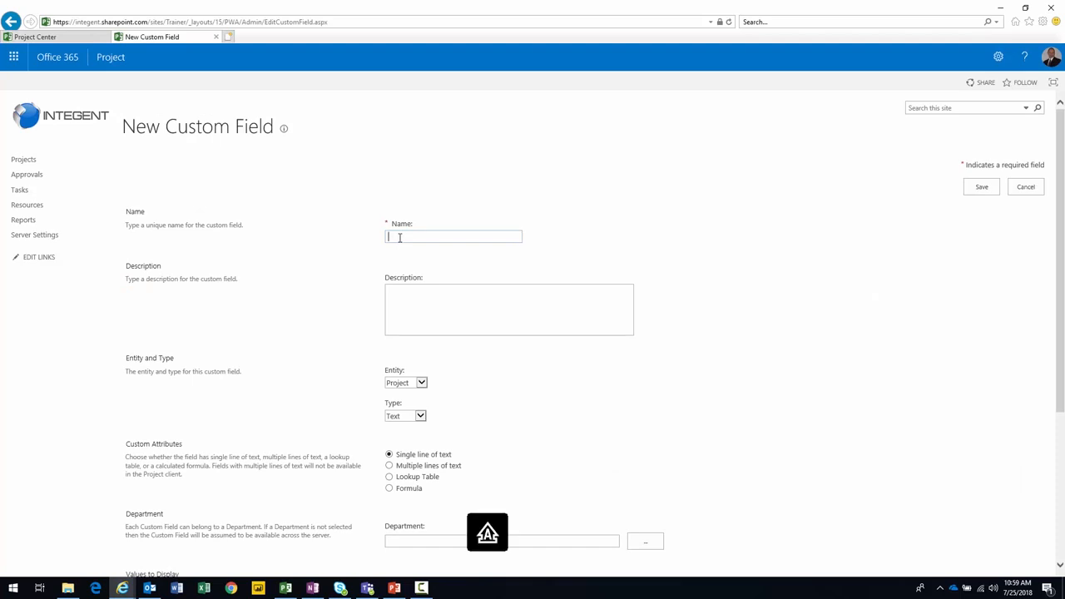
{"action": "type", "text": "PRS"}
{"action": "scroll", "coordinate": [530, 390], "scroll_direction": "down", "scroll_amount": 3}
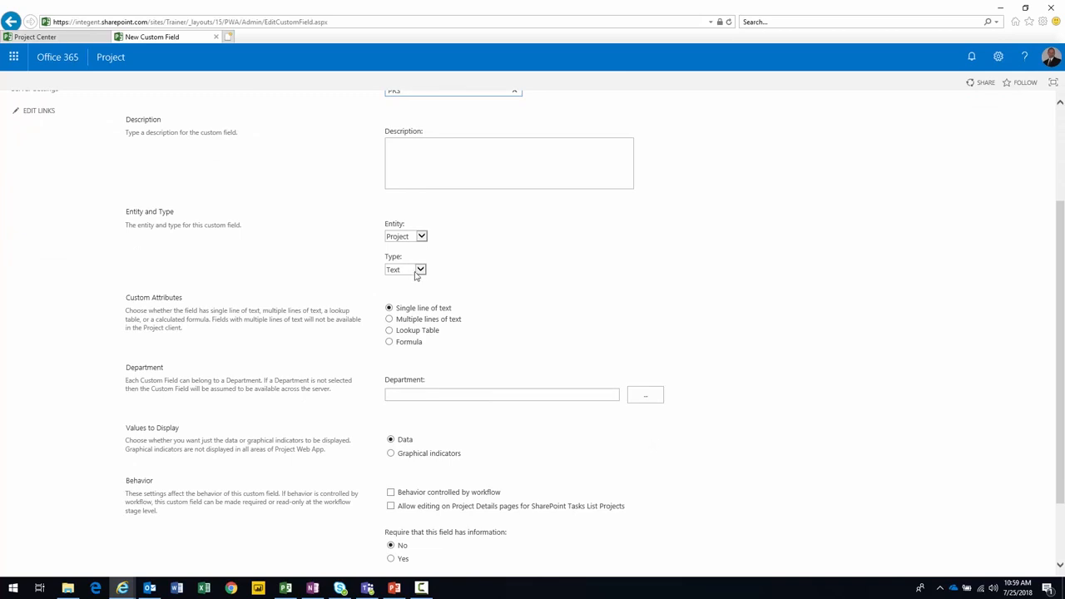
- Make PRS a Formula field with IIf([PRS_t]=1,"Complete",IIf([PRS_t]=2,"On Schedule",IIf([PRS_t]=3,"Late",IIf([PRS_t]=4,"Future Task","Not Applicable"))))
{"action": "scroll", "coordinate": [532, 279], "scroll_direction": "down", "scroll_amount": 2}
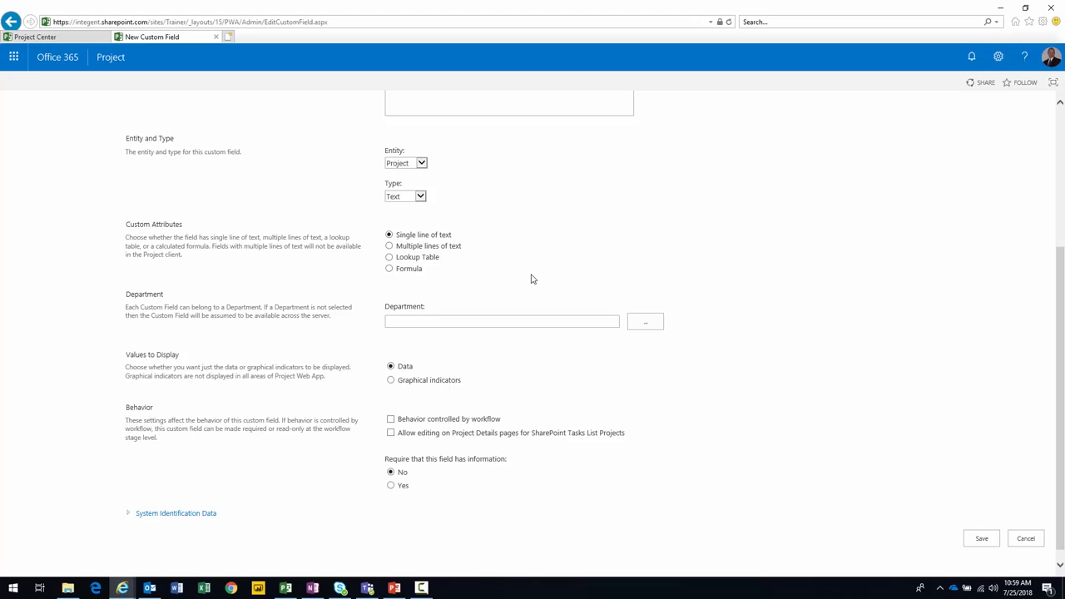
{"action": "left_click", "coordinate": [390, 257]}
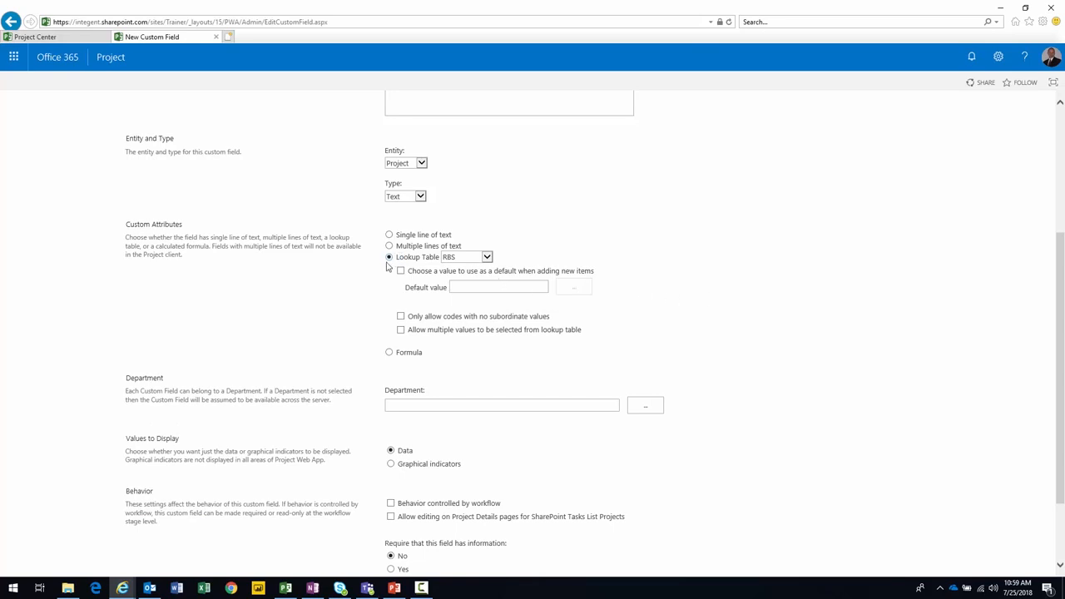
{"action": "left_click", "coordinate": [389, 352]}
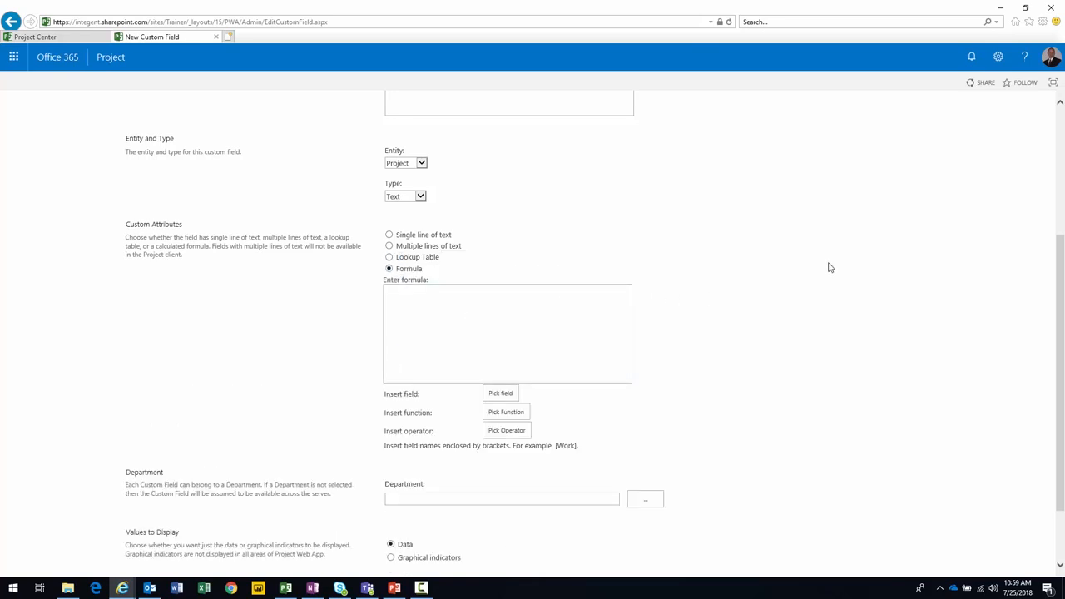
{"action": "key", "text": "alt+Tab"}
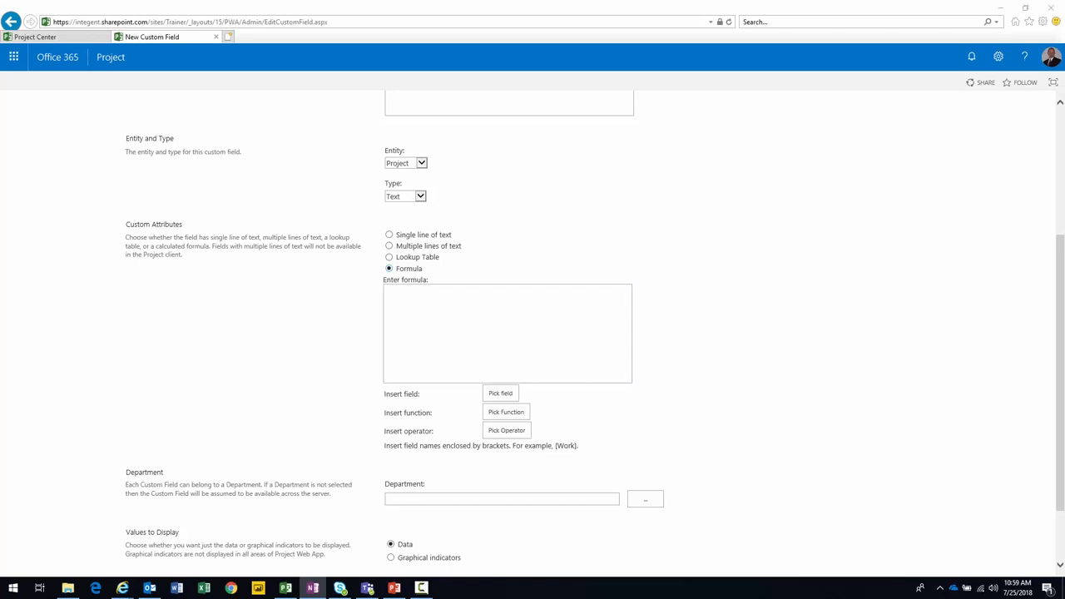
{"action": "left_click", "coordinate": [469, 315]}
{"action": "type", "text": "IIf([PRS_I] = 1, \"Complete\", IIf([PRS_I] = 2, \"On Schedule\", IIf([PRS_I] = 3, \"Late\", IIf([PRS_I] = 4, \"Future Task\", \"Not Applicable\"))))"}
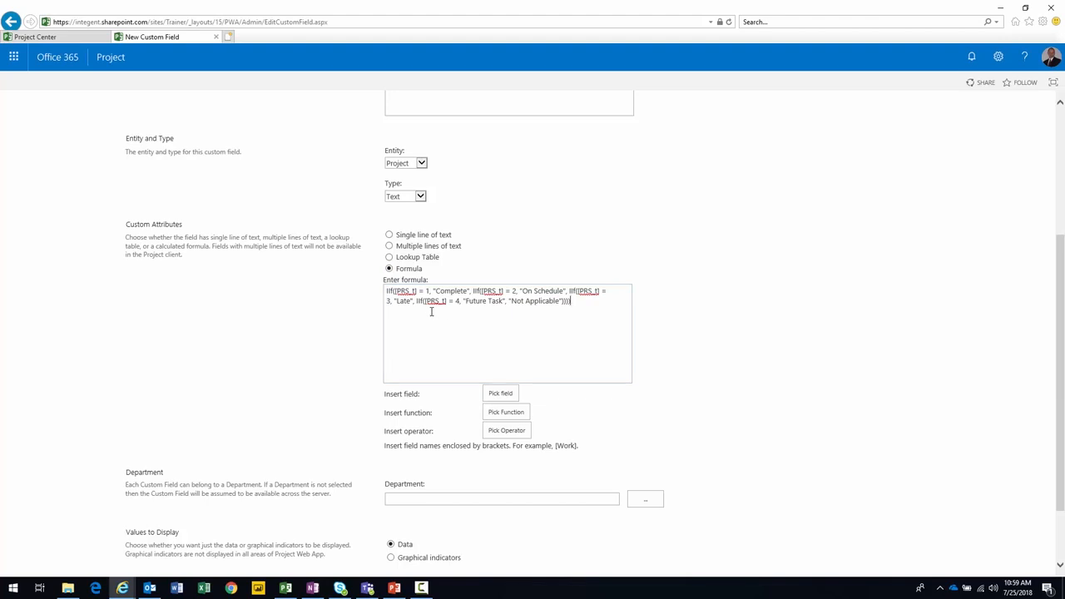
- Examine how the PRS formula maps each PRS_t number to a status text
{"action": "double_click", "coordinate": [413, 291]}
{"action": "left_click", "coordinate": [426, 291]}
{"action": "double_click", "coordinate": [426, 291]}
{"action": "left_click", "coordinate": [456, 292]}
{"action": "double_click", "coordinate": [456, 291]}
{"action": "double_click", "coordinate": [491, 291]}
{"action": "left_click", "coordinate": [513, 291]}
{"action": "left_click_drag", "start_coordinate": [564, 291], "coordinate": [524, 293]}
{"action": "double_click", "coordinate": [405, 302]}
{"action": "left_click_drag", "start_coordinate": [466, 303], "coordinate": [502, 302]}
{"action": "left_click_drag", "start_coordinate": [510, 300], "coordinate": [543, 302]}
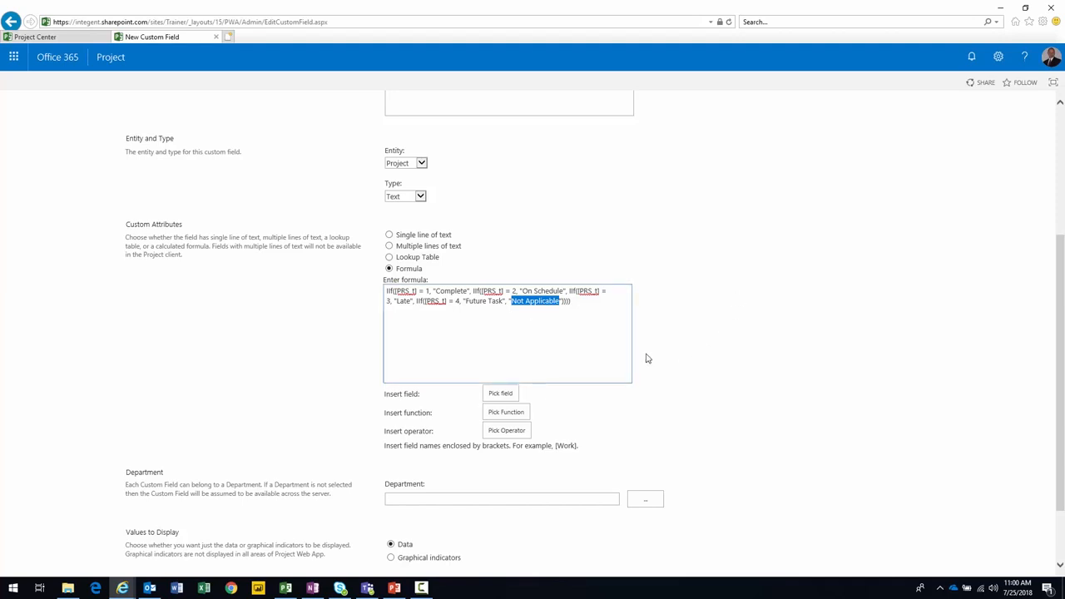
- Set the PRS field's values to display to graphical indicators
{"action": "scroll", "coordinate": [648, 359], "scroll_direction": "down", "scroll_amount": 2}
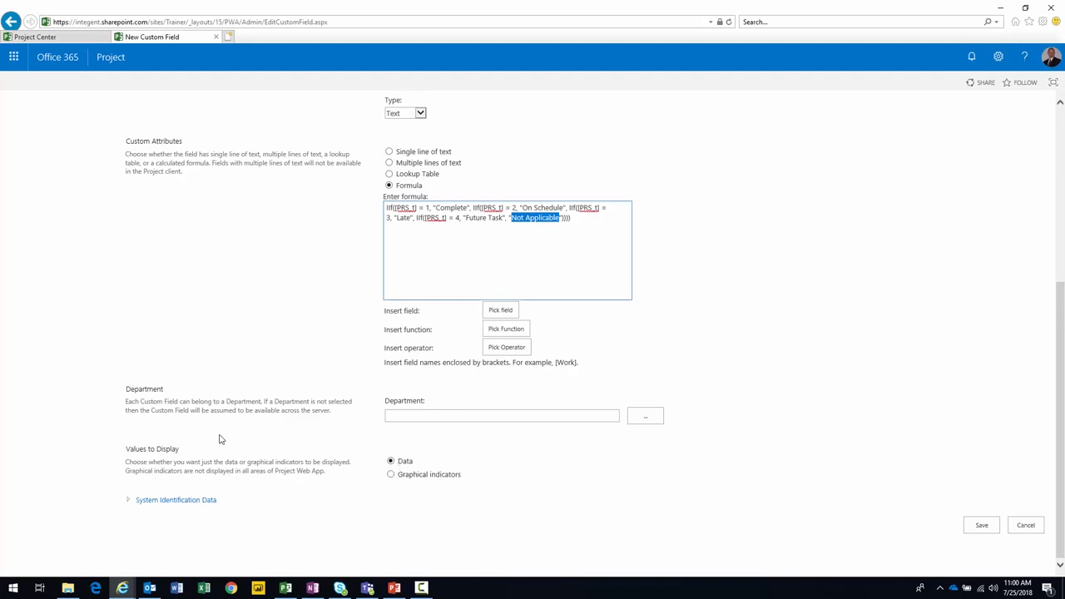
{"action": "left_click_drag", "start_coordinate": [126, 448], "coordinate": [180, 450]}
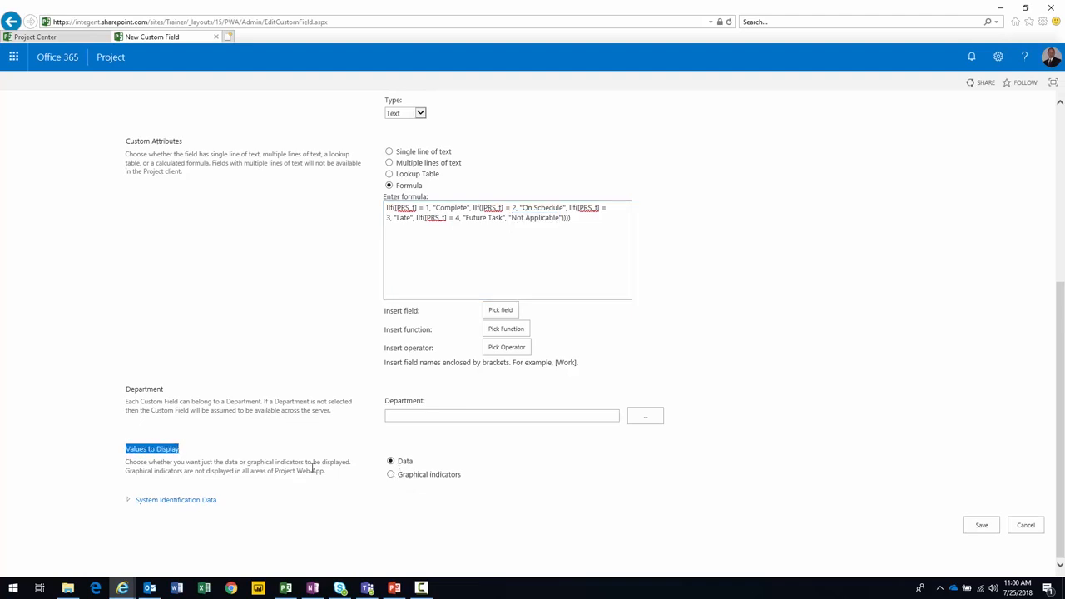
{"action": "left_click", "coordinate": [391, 475]}
{"action": "left_click_drag", "start_coordinate": [1058, 320], "coordinate": [1057, 357]}
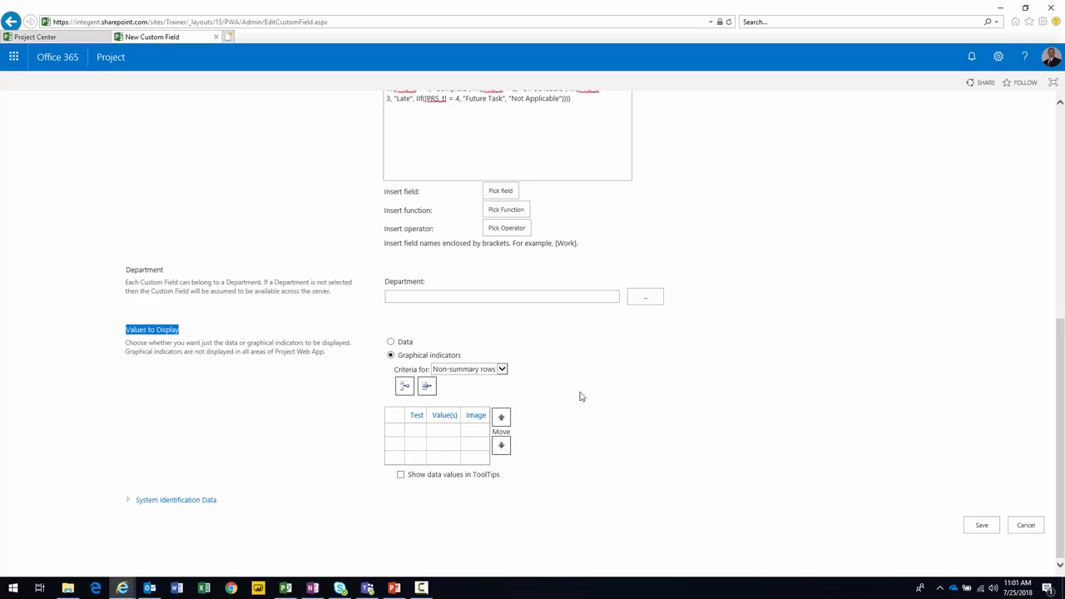
- Extend the non-summary indicator criteria to five rows and set every row's test to contains
{"action": "left_click", "coordinate": [405, 386]}
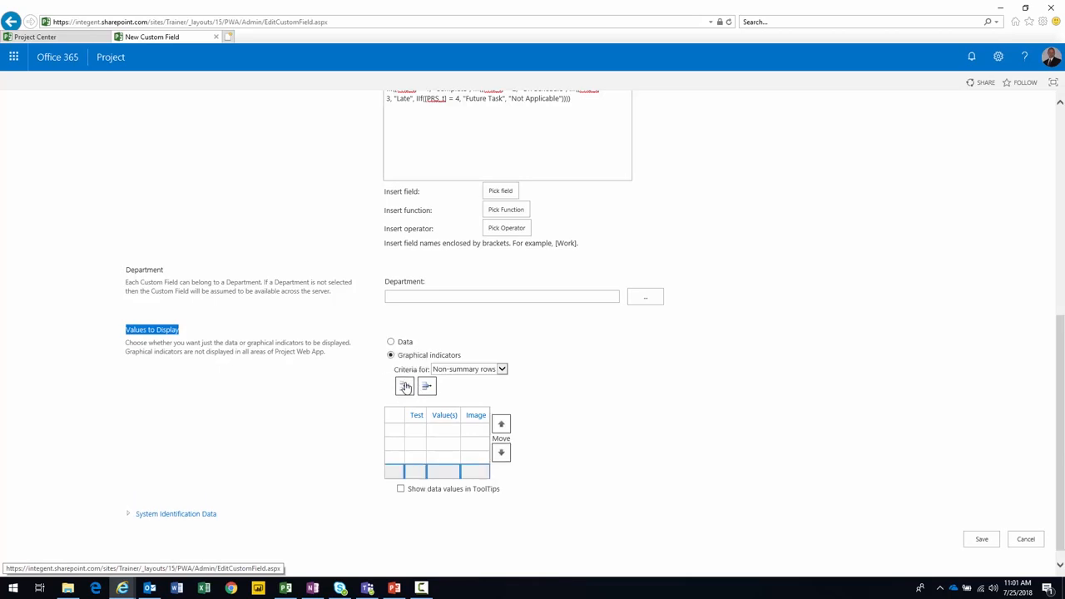
{"action": "left_click", "coordinate": [416, 429]}
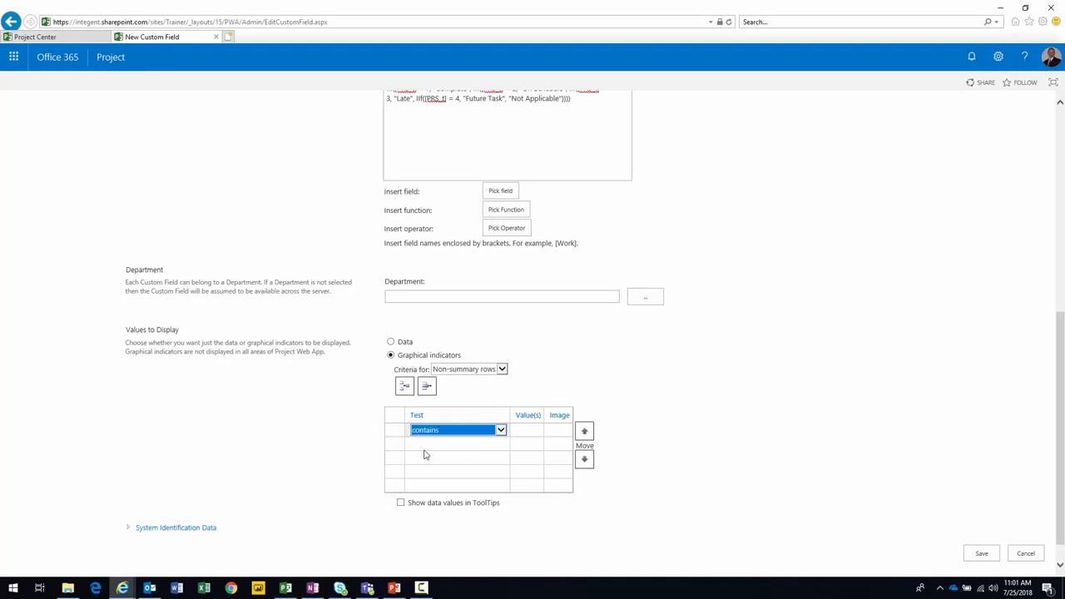
{"action": "left_click", "coordinate": [428, 444]}
{"action": "left_click", "coordinate": [432, 457]}
{"action": "left_click", "coordinate": [434, 472]}
{"action": "left_click", "coordinate": [437, 485]}
- Fill the five criteria values with Complete, On Schedule, Late, Future Task and Not Applicable, in that order
{"action": "left_click", "coordinate": [527, 432]}
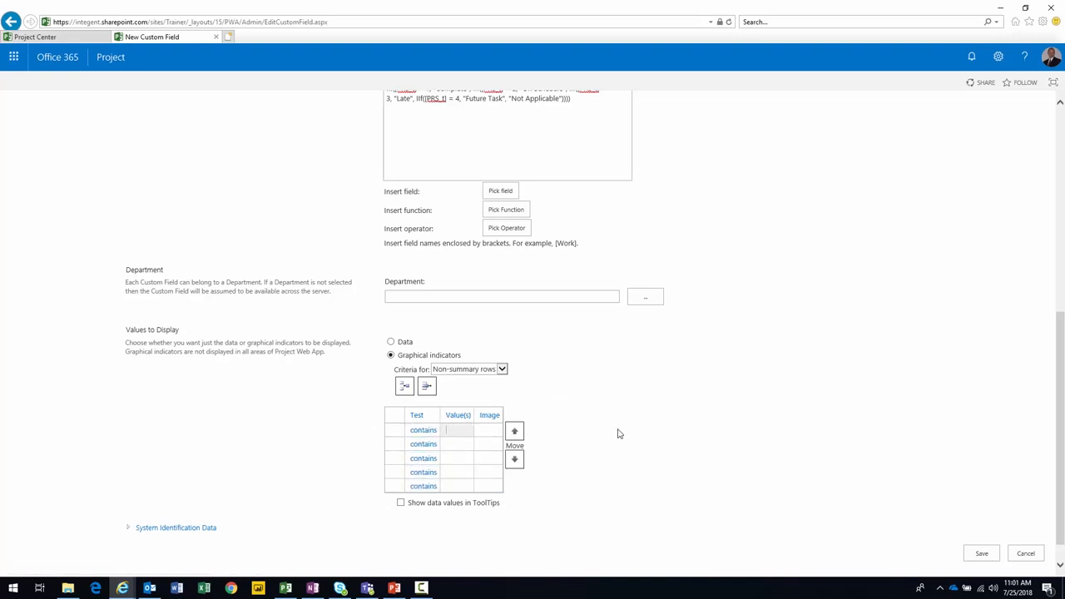
{"action": "type", "text": "Complete"}
{"action": "key", "text": "Return"}
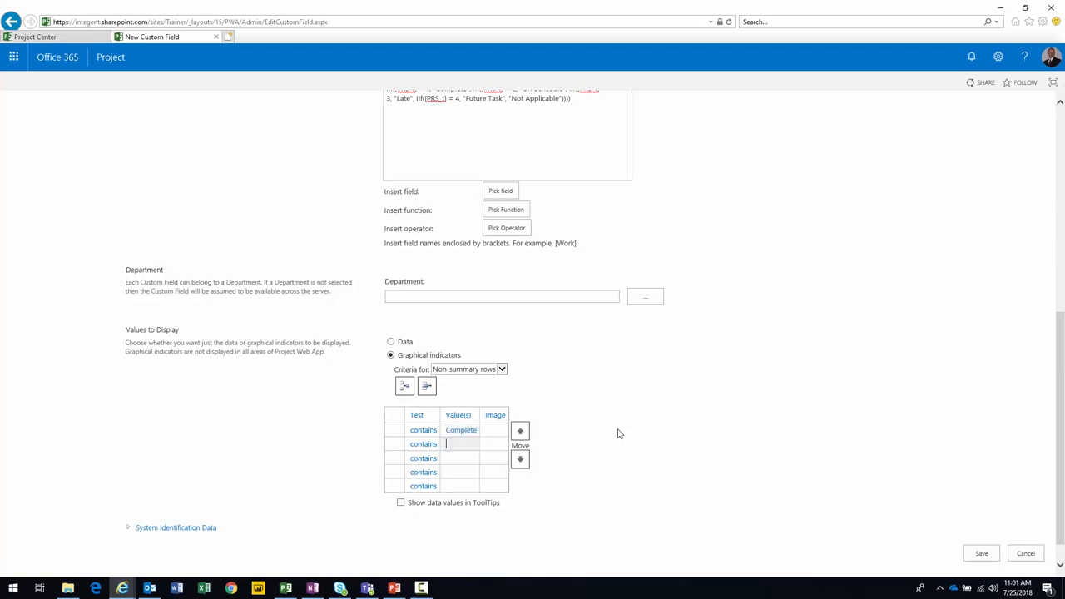
{"action": "type", "text": "On Schedule"}
{"action": "key", "text": "Return"}
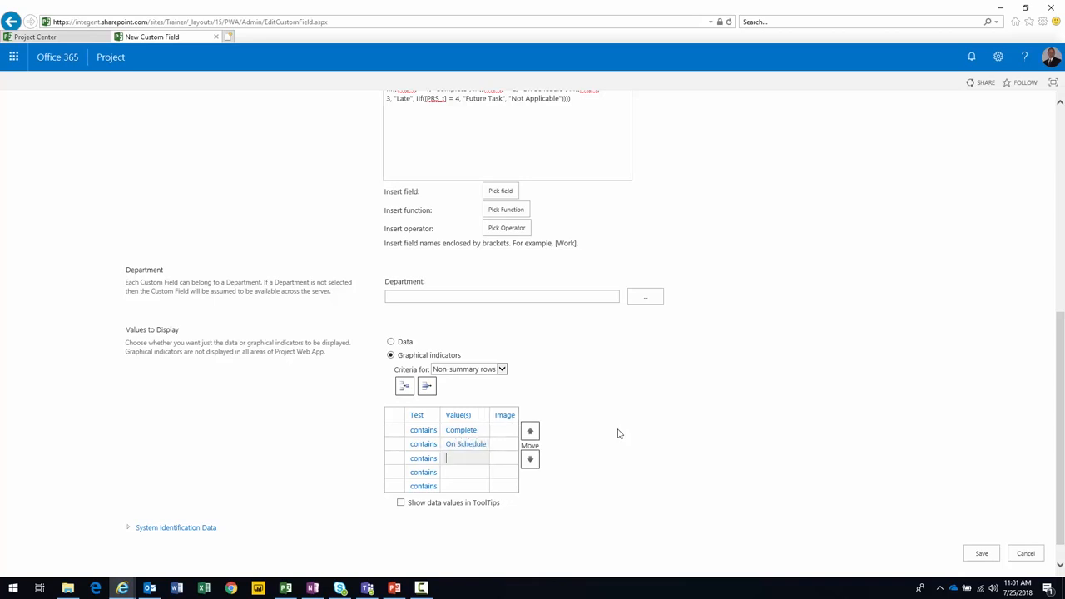
{"action": "type", "text": "Late"}
{"action": "key", "text": "Return"}
{"action": "type", "text": "Future"}
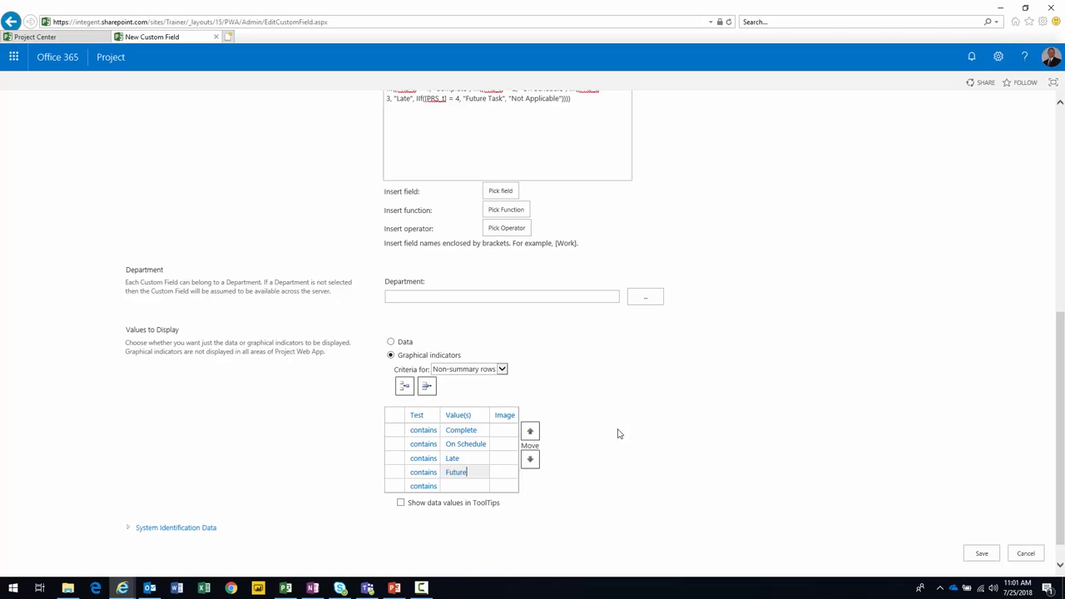
{"action": "type", "text": " Task"}
{"action": "key", "text": "Return"}
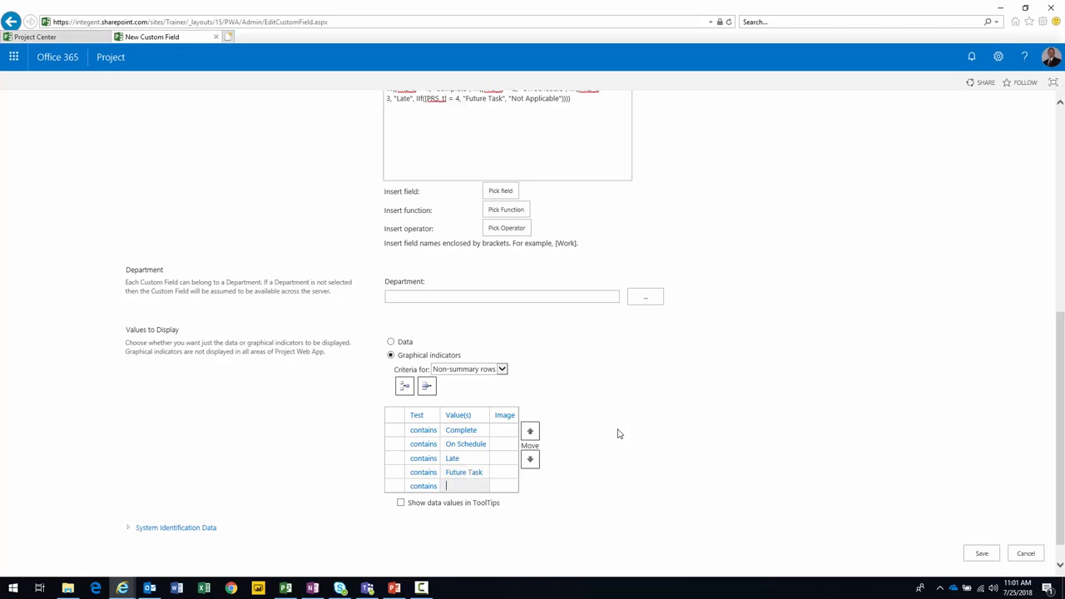
{"action": "type", "text": "Not Applicable"}
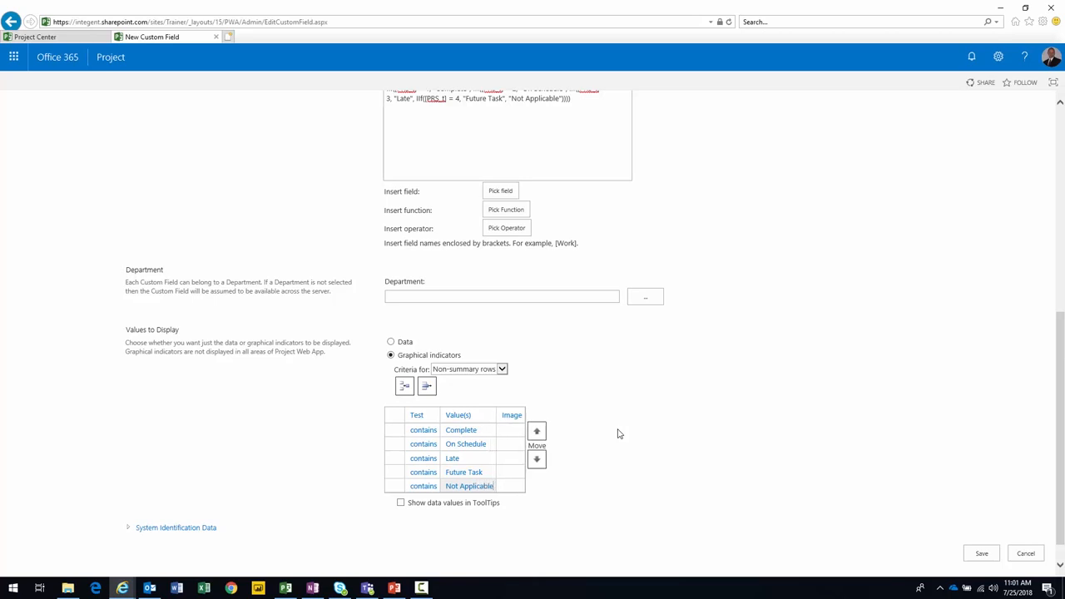
- Assign the green check mark image to Complete and the green circle image to On Schedule
{"action": "left_click", "coordinate": [508, 432]}
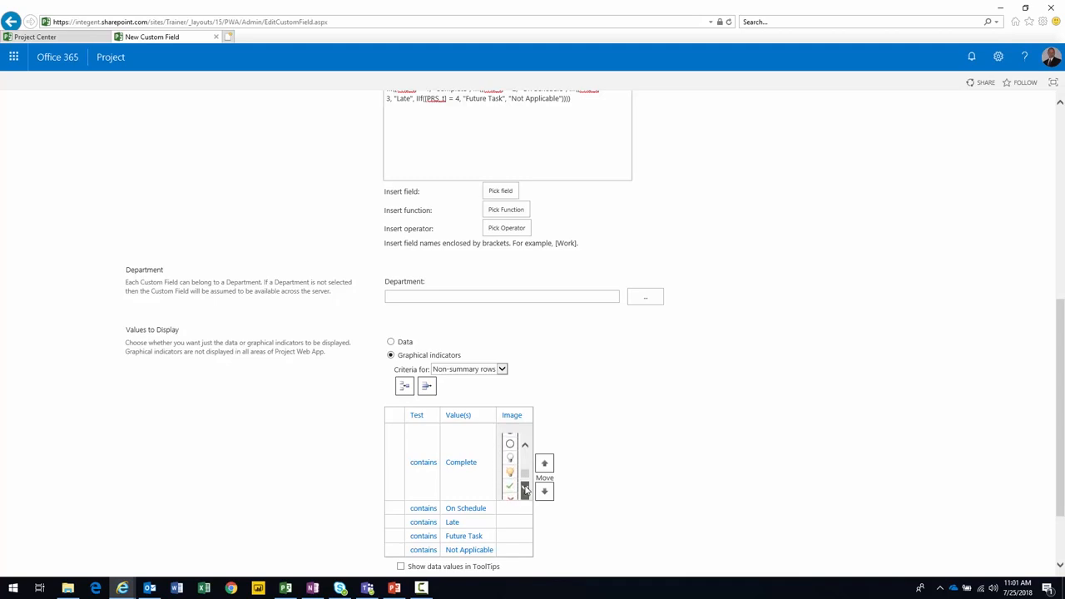
{"action": "left_click", "coordinate": [510, 469]}
{"action": "left_click", "coordinate": [511, 445]}
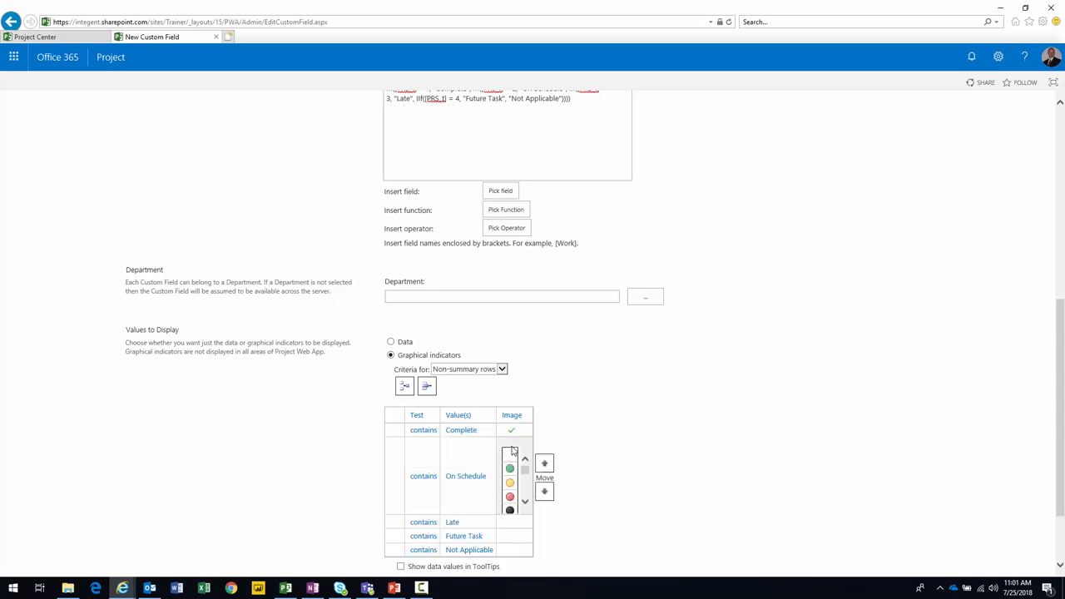
{"action": "left_click", "coordinate": [510, 470]}
- Assign the green diamond image to the Future Task criterion
{"action": "left_click", "coordinate": [512, 473]}
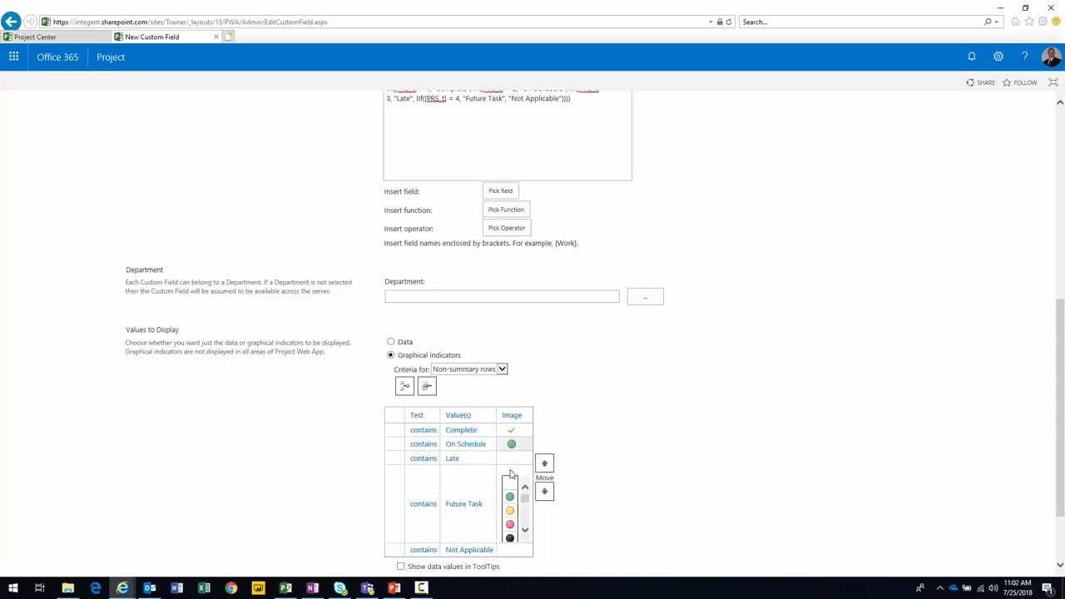
{"action": "left_click", "coordinate": [526, 519]}
{"action": "left_click", "coordinate": [526, 519]}
{"action": "left_click", "coordinate": [525, 524]}
{"action": "left_click", "coordinate": [525, 524]}
{"action": "left_click", "coordinate": [525, 524]}
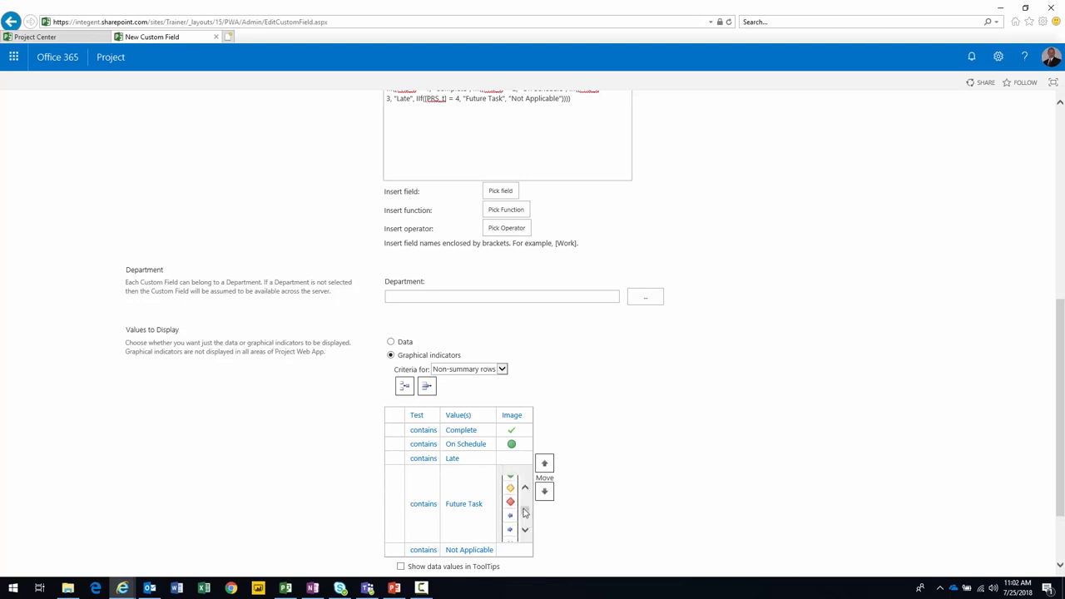
{"action": "left_click", "coordinate": [512, 487]}
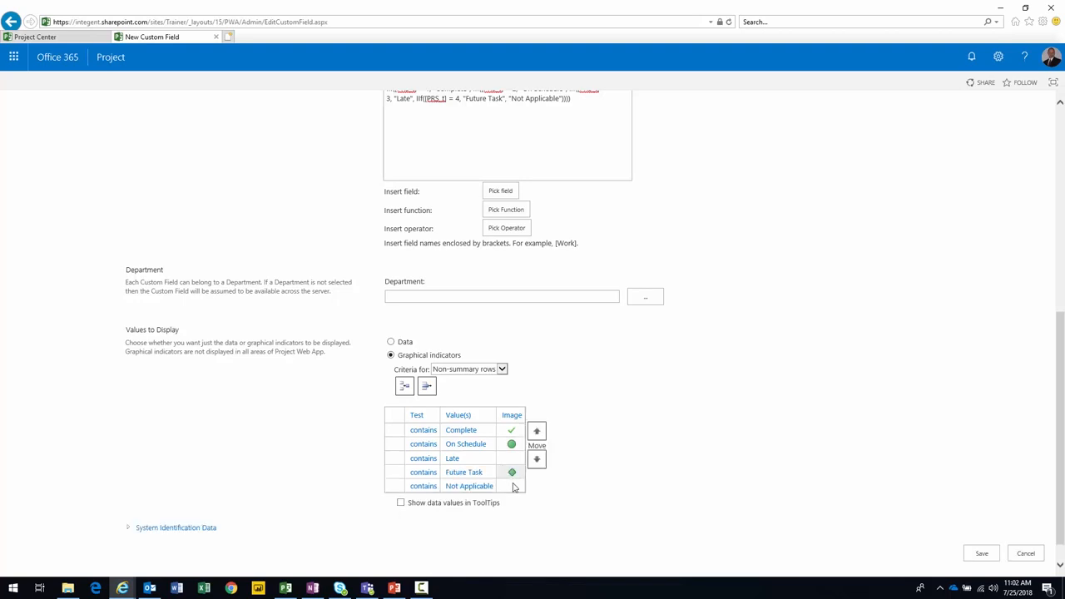
- Change the image for the On Schedule criterion to the green diamond
{"action": "left_click", "coordinate": [511, 443]}
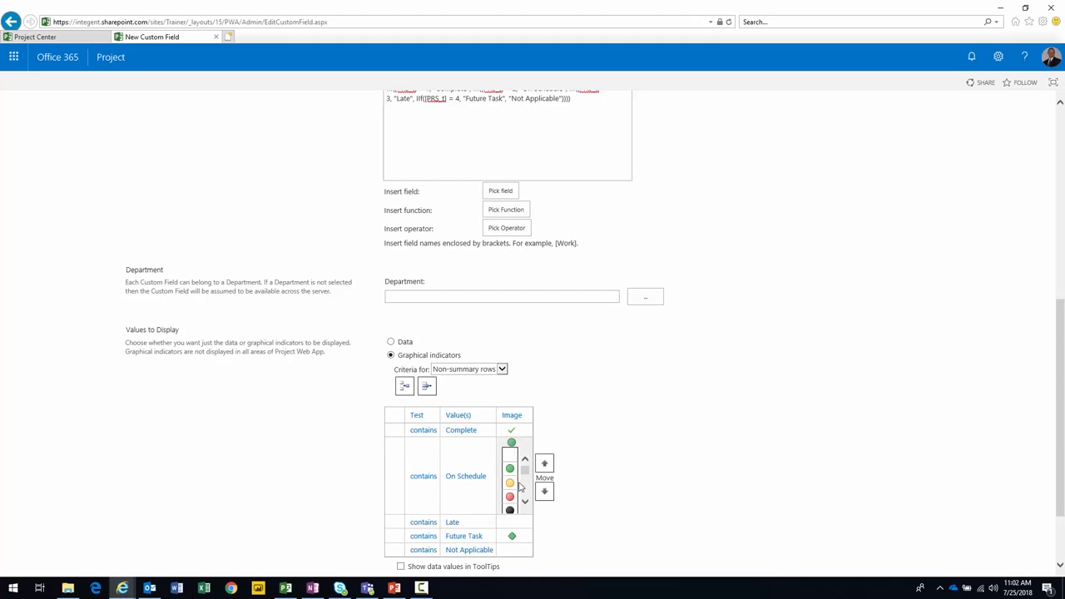
{"action": "left_click", "coordinate": [525, 495]}
{"action": "left_click", "coordinate": [525, 491]}
{"action": "left_click", "coordinate": [526, 491]}
{"action": "left_click", "coordinate": [526, 490]}
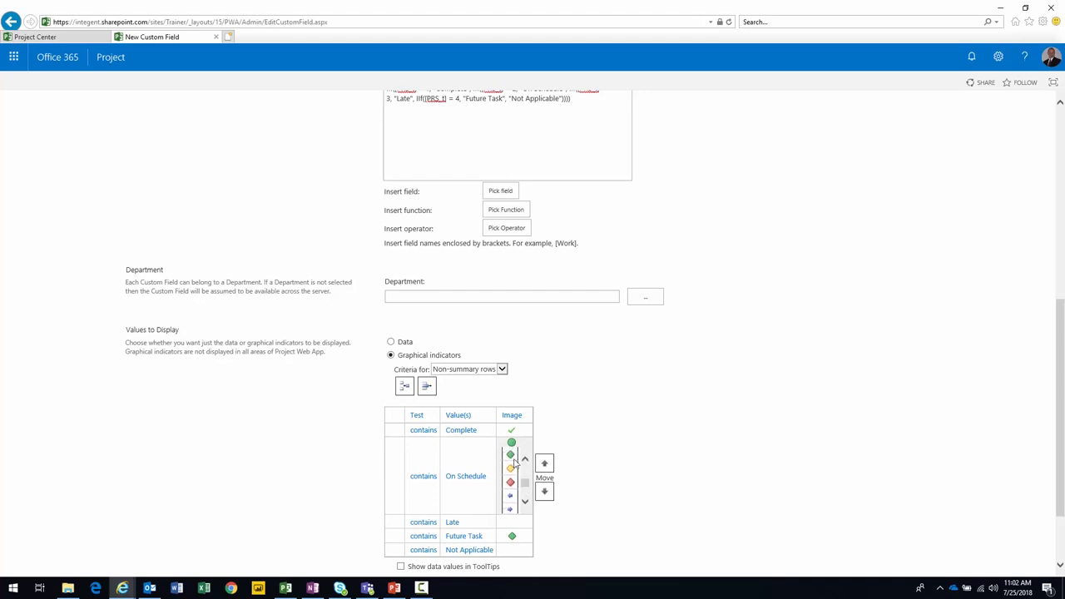
{"action": "left_click", "coordinate": [511, 446]}
- Assign the yellow diamond image to Late and the white minus image to Future Task
{"action": "left_click", "coordinate": [510, 458]}
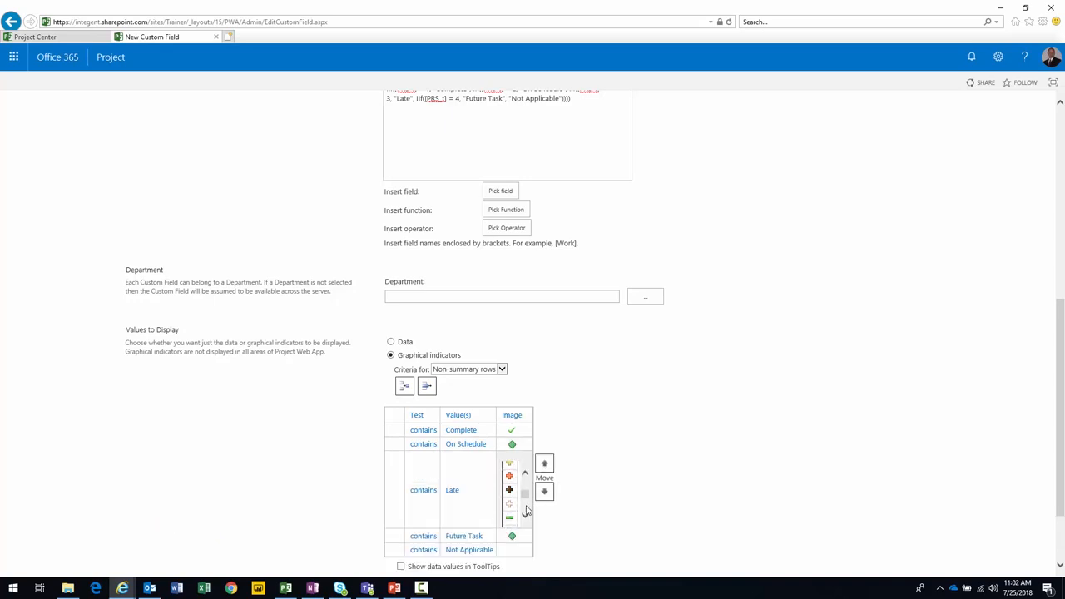
{"action": "left_click", "coordinate": [511, 474]}
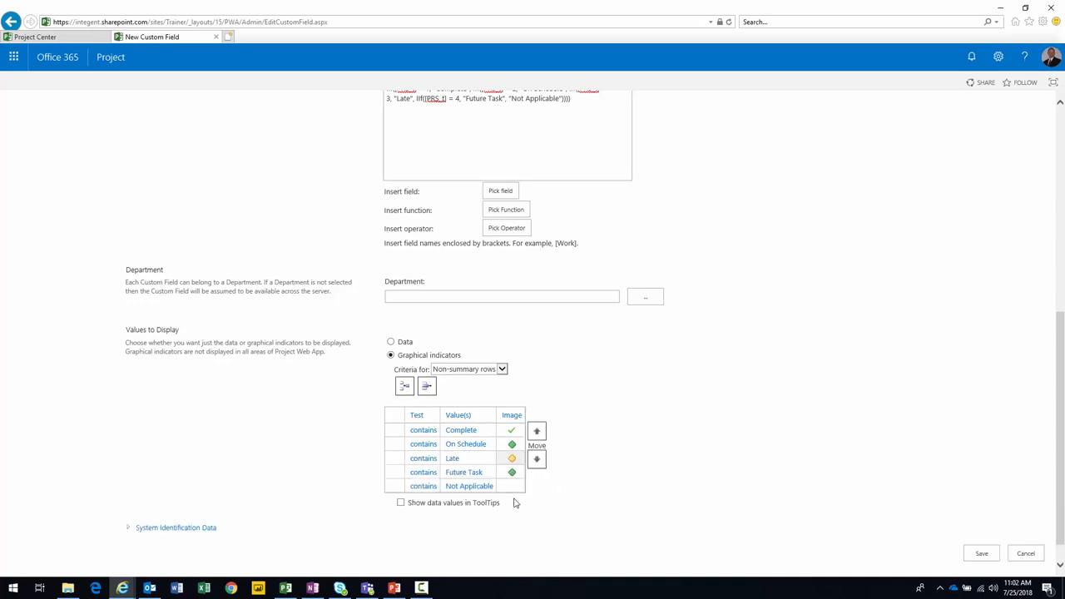
{"action": "left_click", "coordinate": [513, 473]}
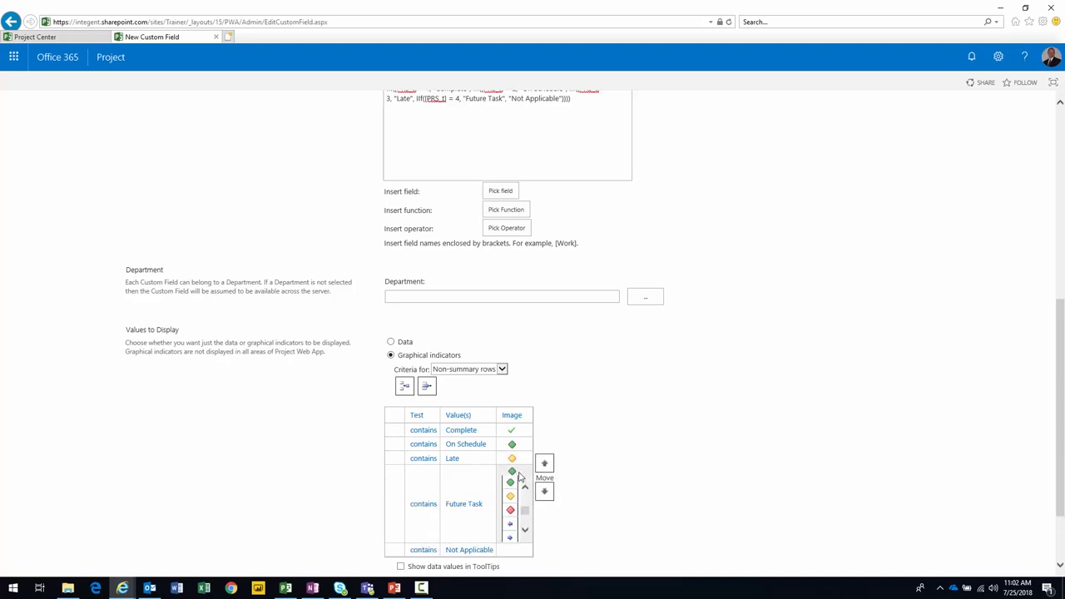
{"action": "scroll", "coordinate": [526, 507], "scroll_direction": "down", "scroll_amount": 2}
{"action": "left_click", "coordinate": [510, 526]}
- Assign the black circle with a white centre as the image for Not Applicable
{"action": "left_click", "coordinate": [512, 487]}
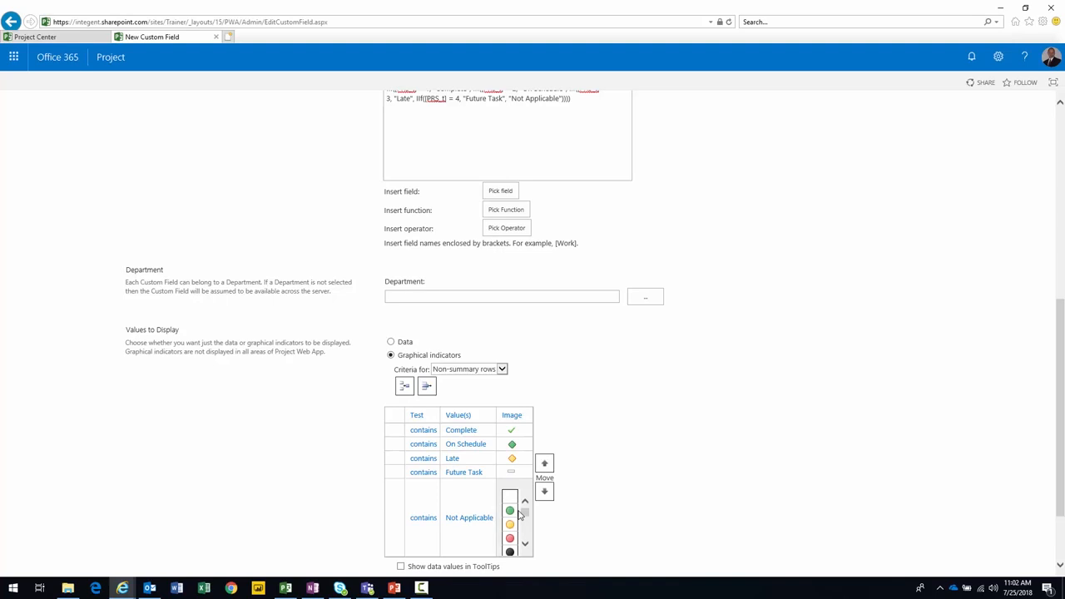
{"action": "scroll", "coordinate": [526, 539], "scroll_direction": "down", "scroll_amount": 4}
{"action": "scroll", "coordinate": [526, 539], "scroll_direction": "down", "scroll_amount": 3}
{"action": "left_click", "coordinate": [524, 546]}
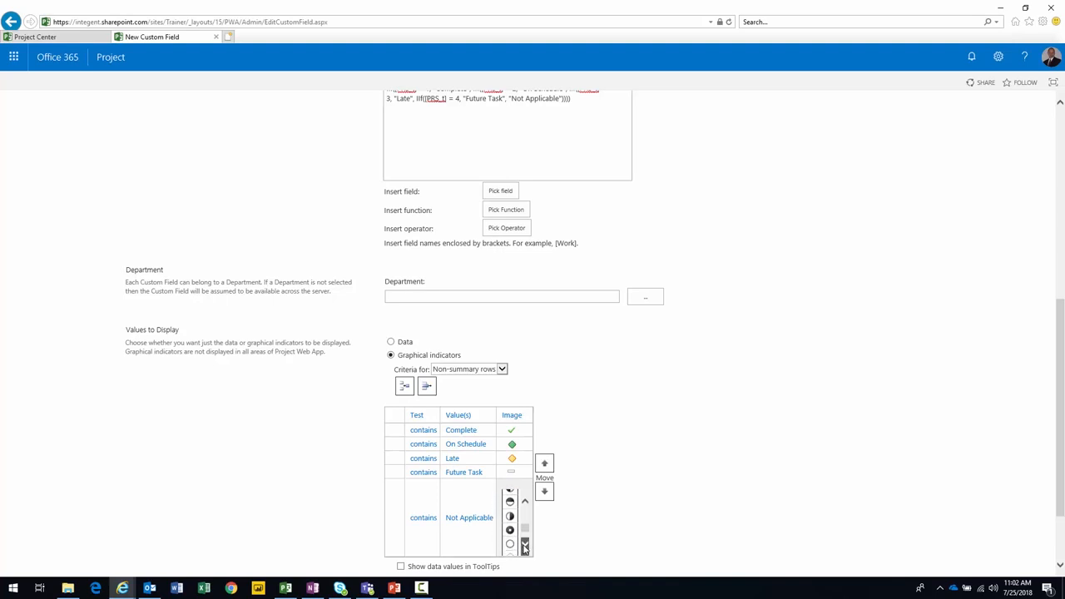
{"action": "left_click", "coordinate": [510, 530]}
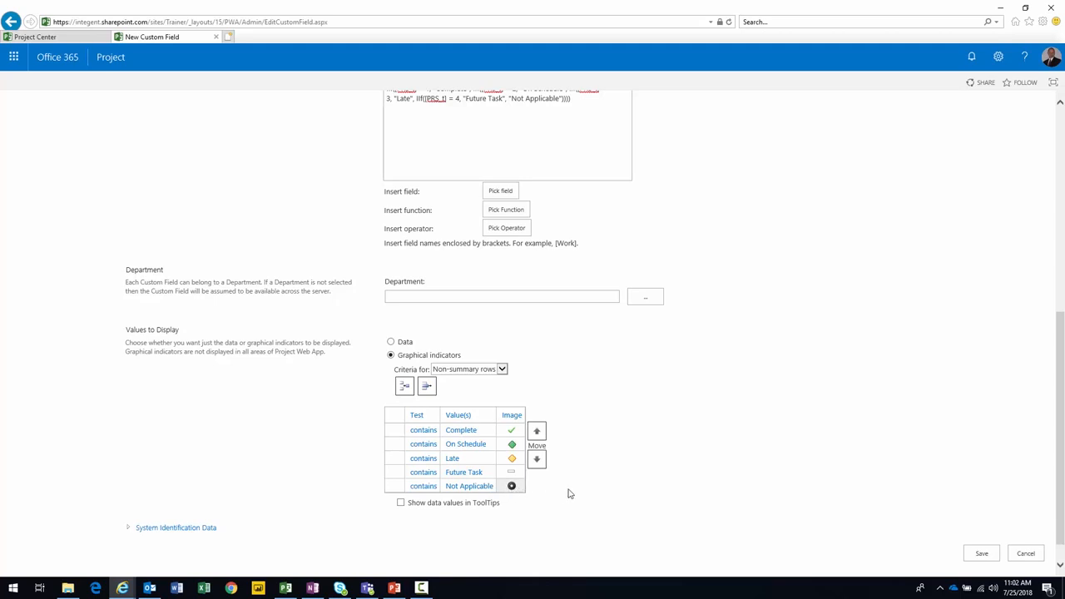
- Switch the indicator criteria to Project summary, then save the PRS custom field
{"action": "left_click", "coordinate": [472, 372]}
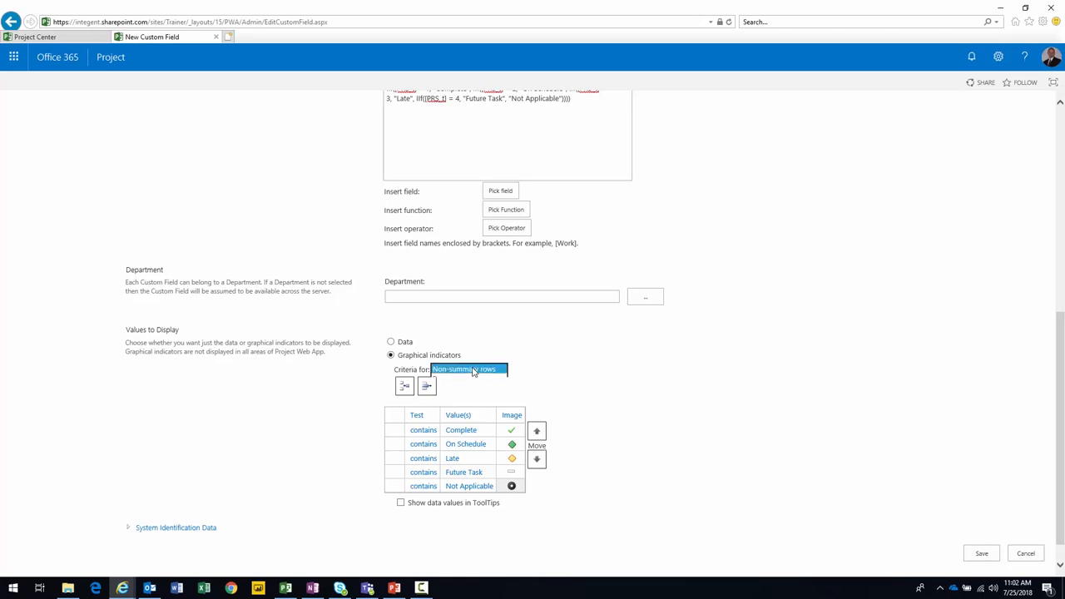
{"action": "left_click", "coordinate": [468, 388]}
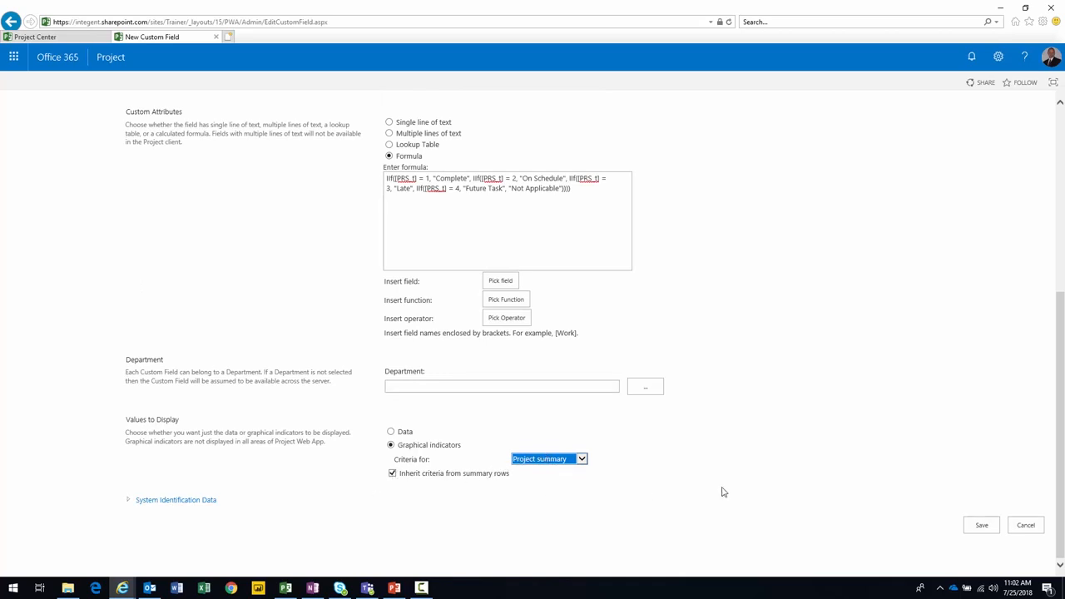
{"action": "scroll", "coordinate": [722, 492], "scroll_direction": "up", "scroll_amount": 5}
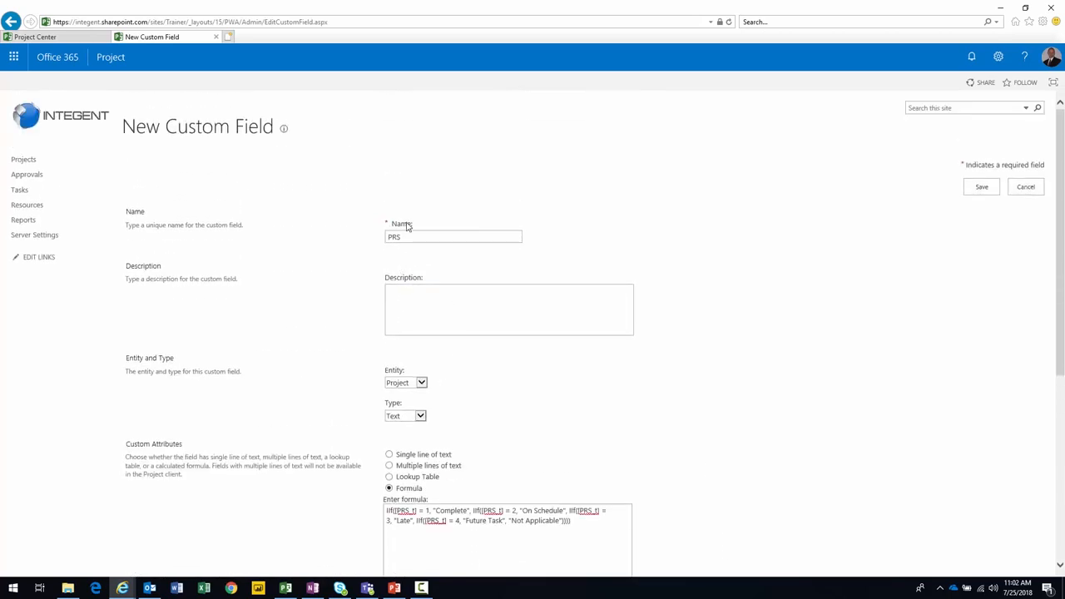
{"action": "left_click_drag", "start_coordinate": [409, 236], "coordinate": [364, 241]}
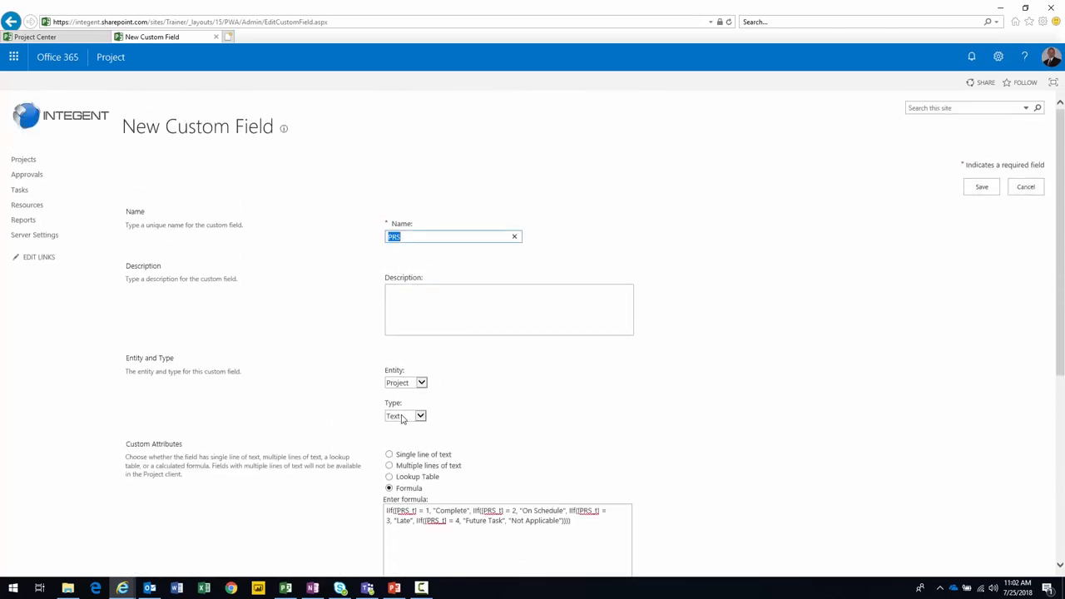
{"action": "scroll", "coordinate": [452, 499], "scroll_direction": "down", "scroll_amount": 2}
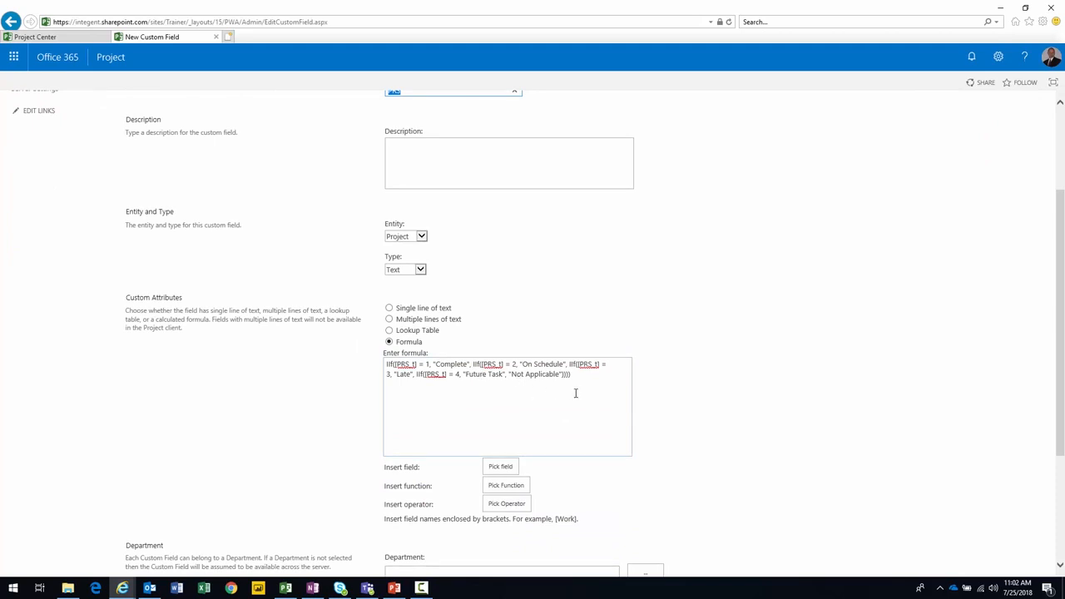
{"action": "scroll", "coordinate": [575, 395], "scroll_direction": "up", "scroll_amount": 2}
{"action": "left_click", "coordinate": [975, 192]}
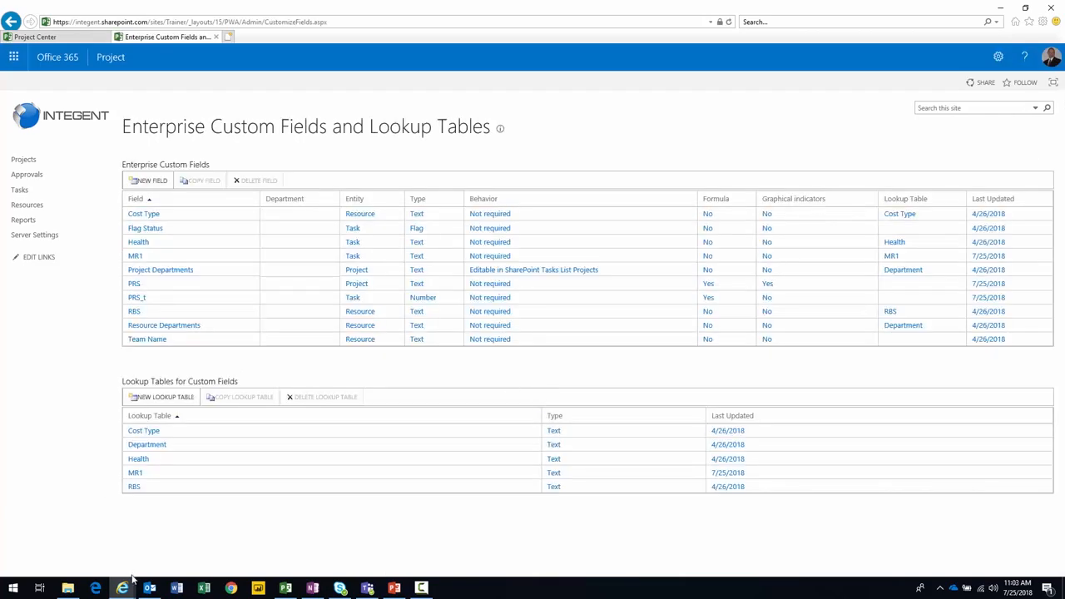
- Switch to Project Professional, log in with the Trainer profile and create a blank project
{"action": "left_click", "coordinate": [287, 589]}
{"action": "left_click", "coordinate": [285, 588]}
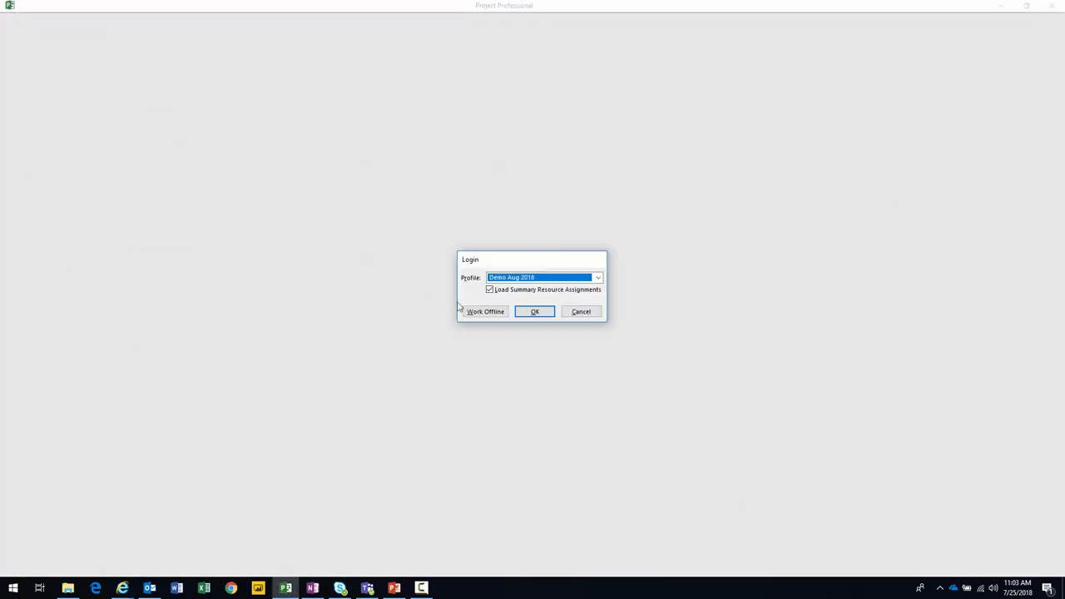
{"action": "left_click", "coordinate": [521, 278]}
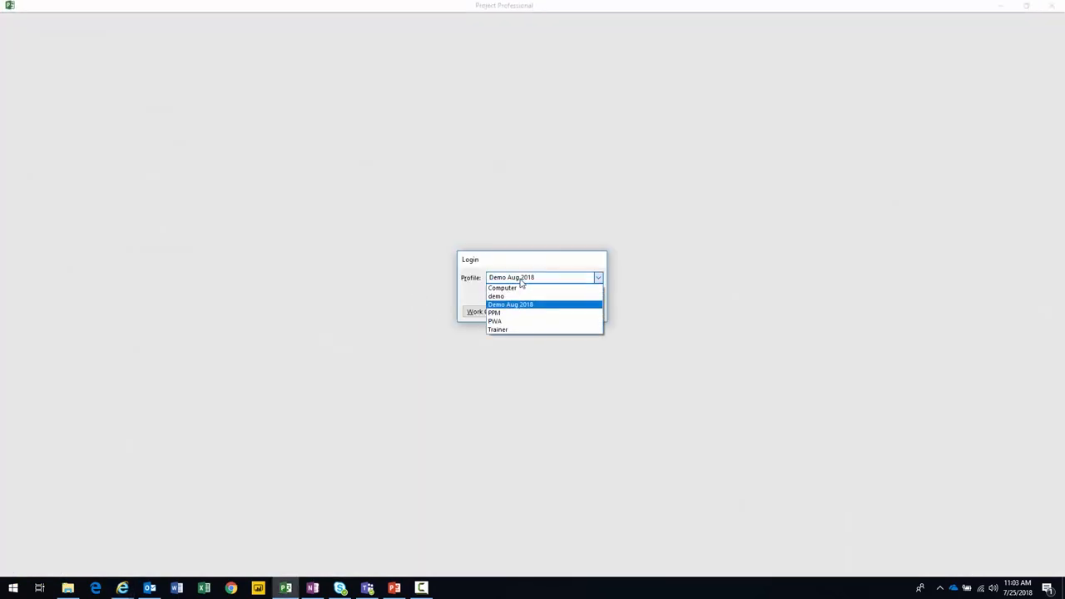
{"action": "left_click", "coordinate": [506, 330]}
{"action": "left_click", "coordinate": [535, 311]}
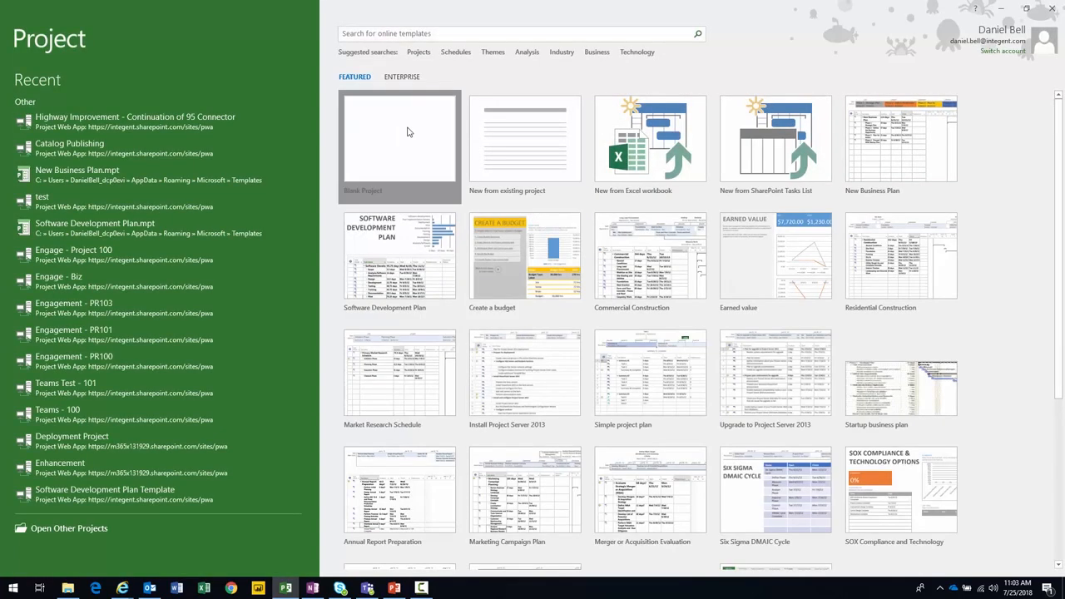
{"action": "left_click", "coordinate": [408, 131]}
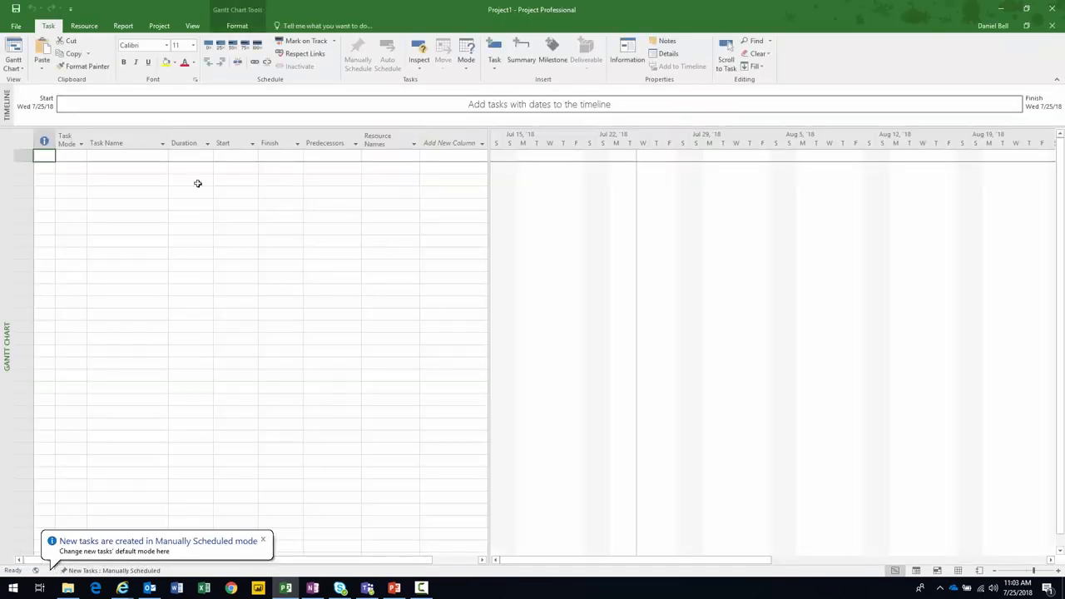
- Widen the Task Name column and set the project's start date to Mon 7/23/18
{"action": "left_click_drag", "start_coordinate": [168, 143], "coordinate": [191, 143]}
{"action": "left_click", "coordinate": [172, 156]}
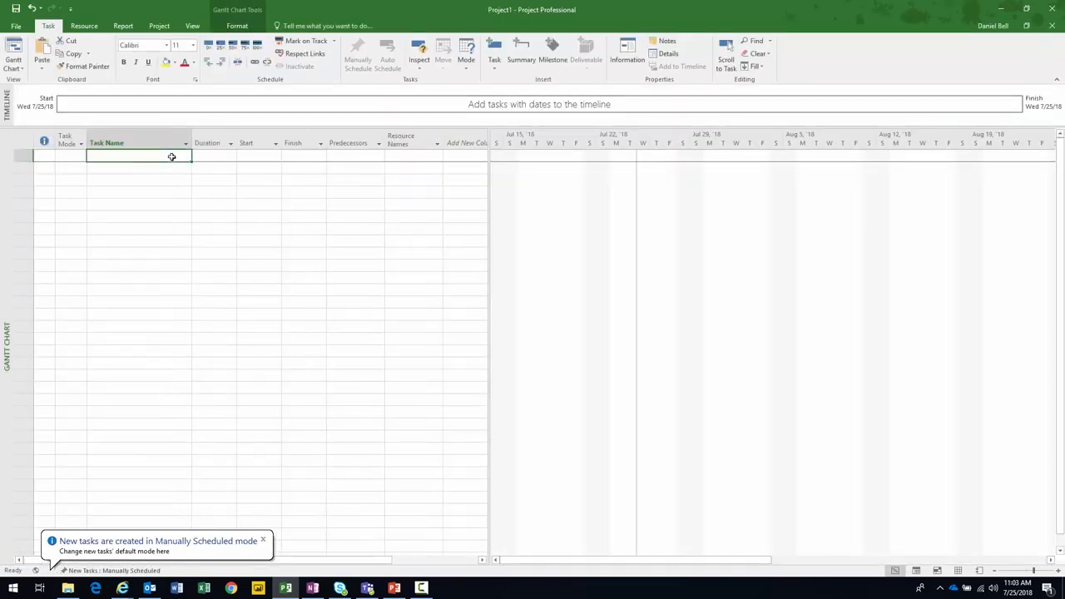
{"action": "left_click", "coordinate": [159, 25]}
{"action": "left_click", "coordinate": [128, 58]}
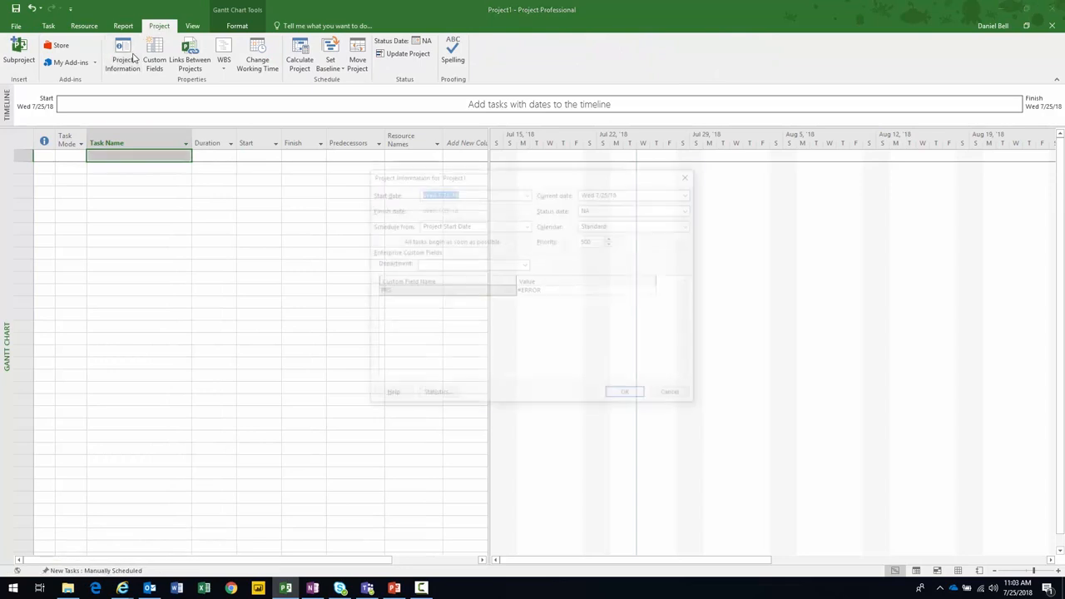
{"action": "left_click_drag", "start_coordinate": [549, 175], "coordinate": [539, 176]}
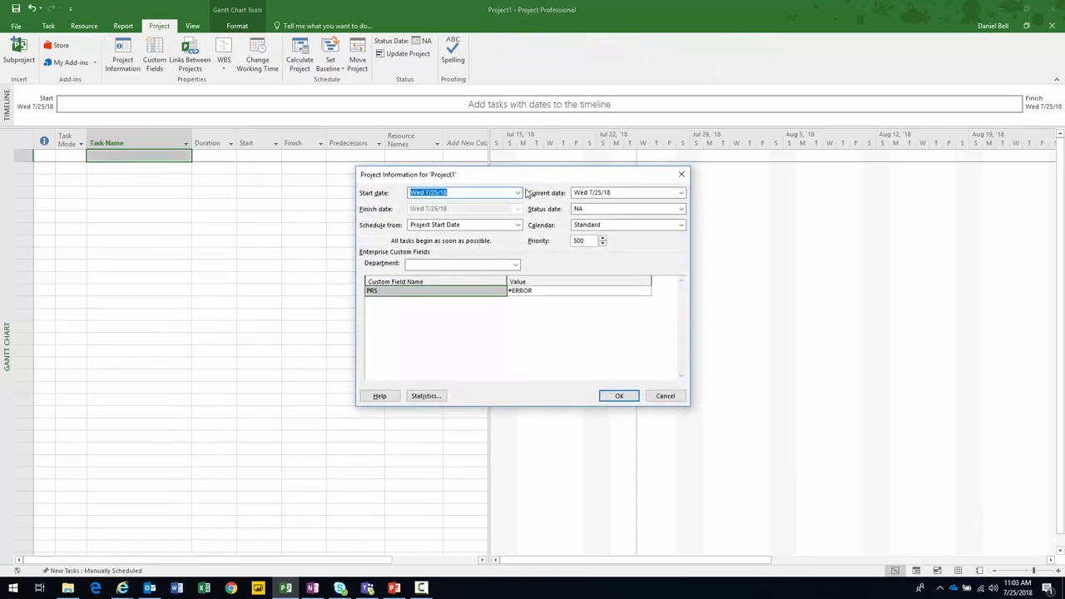
{"action": "left_click", "coordinate": [517, 192]}
{"action": "left_click", "coordinate": [445, 257]}
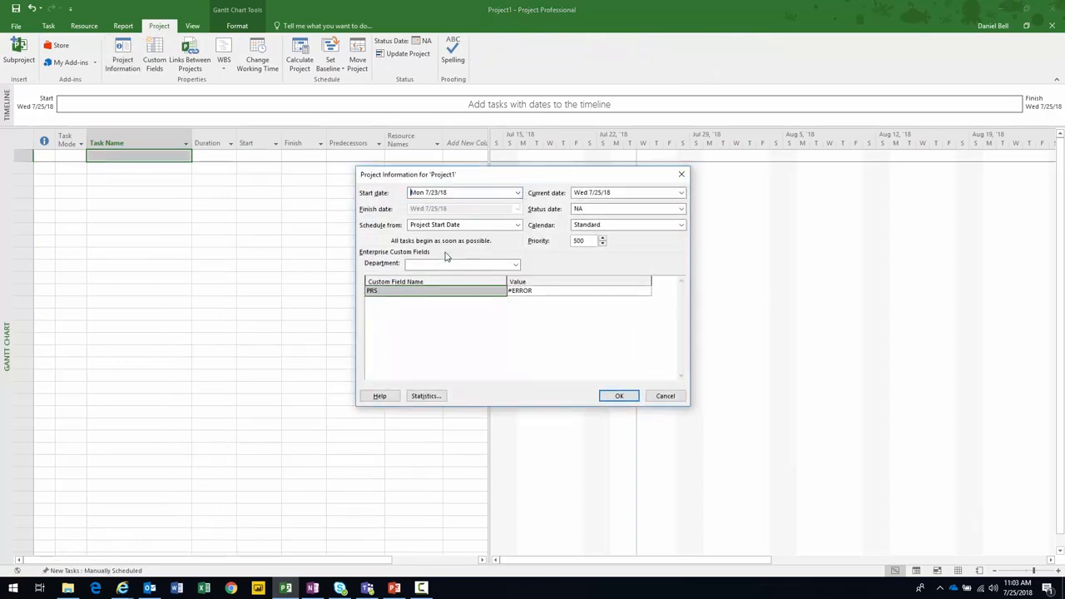
{"action": "left_click", "coordinate": [618, 396]}
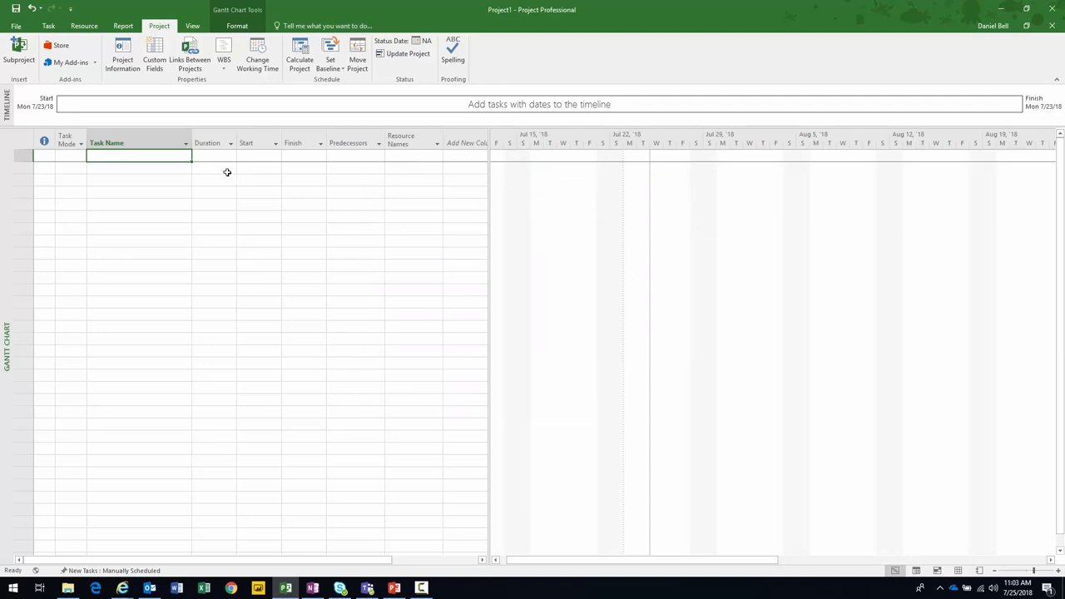
- Add a first task named Task and set its task mode to Auto Scheduled
{"action": "type", "text": "Task"}
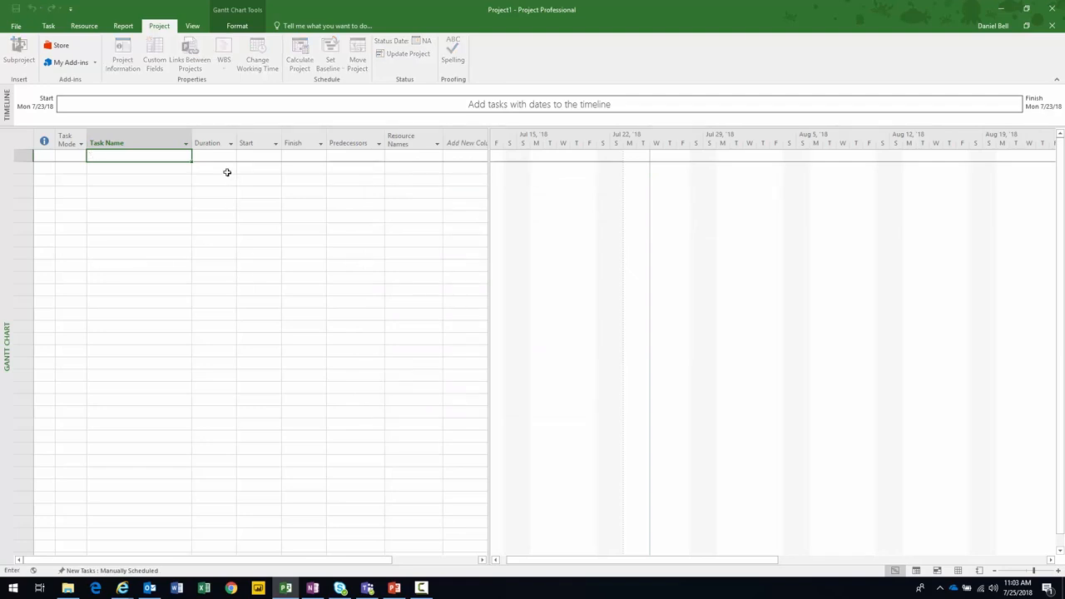
{"action": "key", "text": "Tab"}
{"action": "left_click", "coordinate": [67, 155]}
{"action": "left_click", "coordinate": [80, 155]}
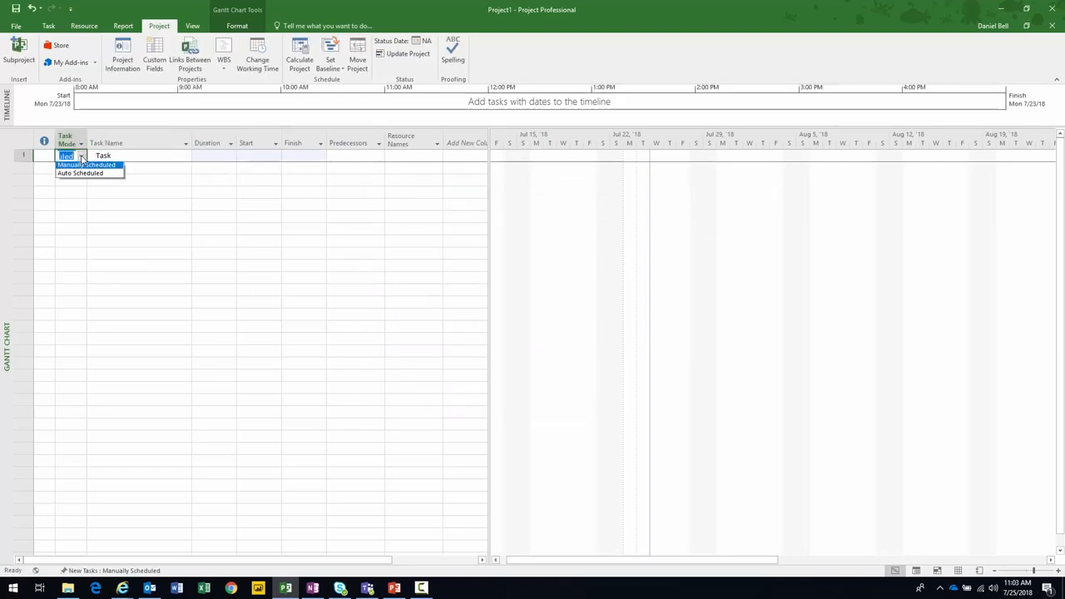
{"action": "left_click", "coordinate": [83, 171]}
{"action": "left_click", "coordinate": [118, 155]}
- Widen the task table and add the MR1 (Enterprise) field as a new column
{"action": "left_click_drag", "start_coordinate": [497, 166], "coordinate": [653, 166]}
{"action": "left_click", "coordinate": [477, 143]}
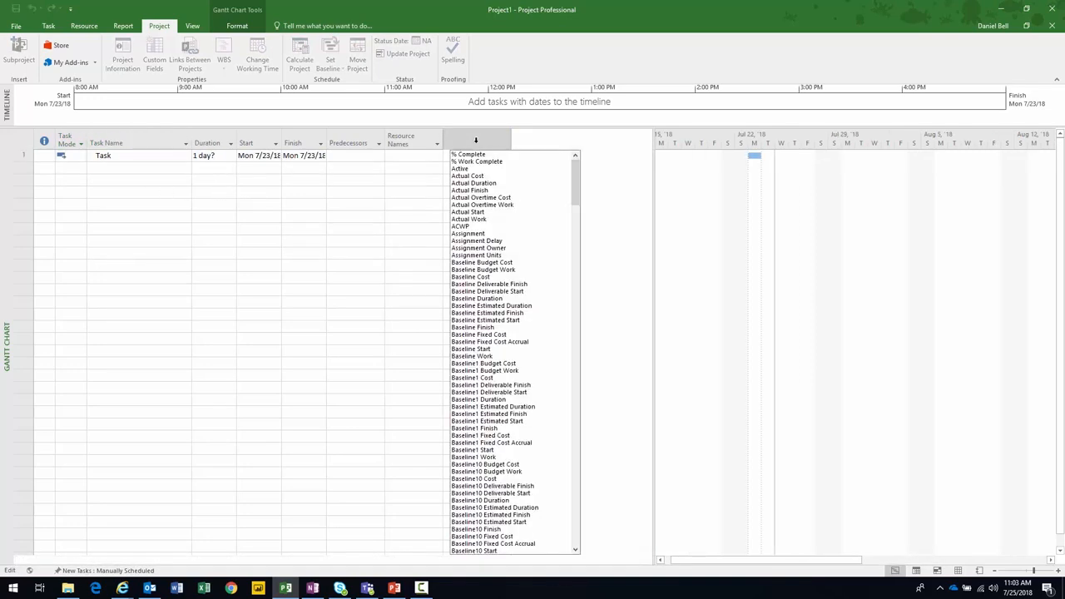
{"action": "type", "text": "mr1 (Enterprise"}
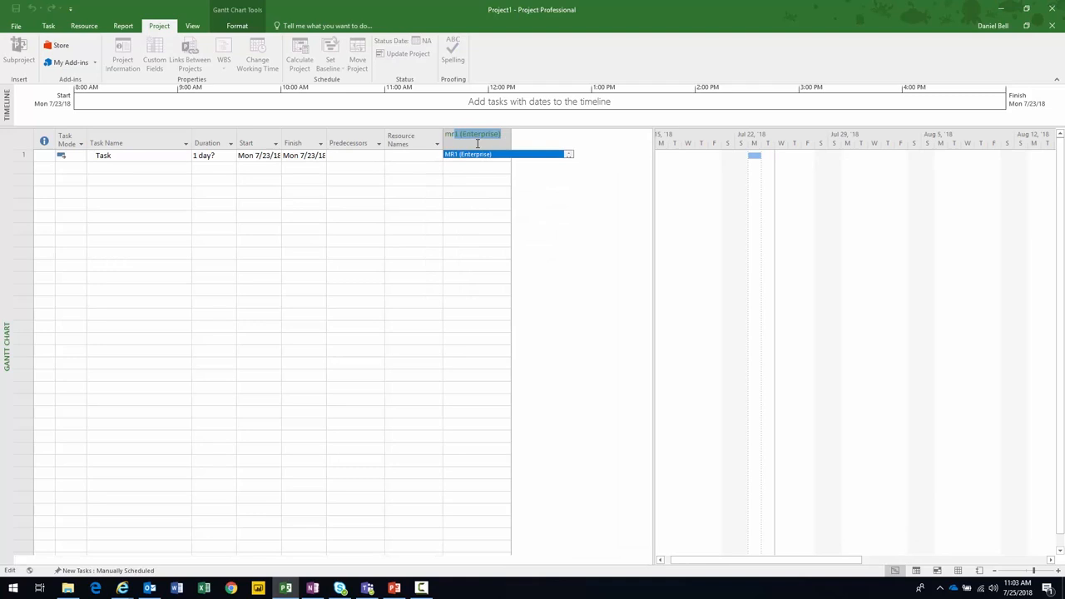
{"action": "key", "text": "Return"}
- Add the PRS_t (Enterprise) field as a column after MR1
{"action": "left_click", "coordinate": [545, 143]}
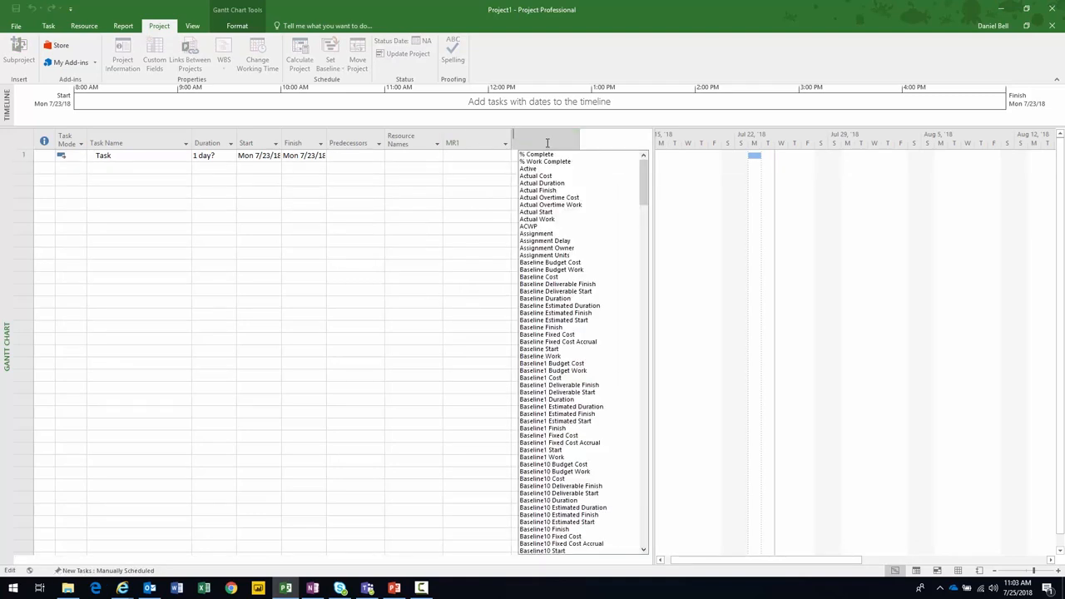
{"action": "type", "text": "o"}
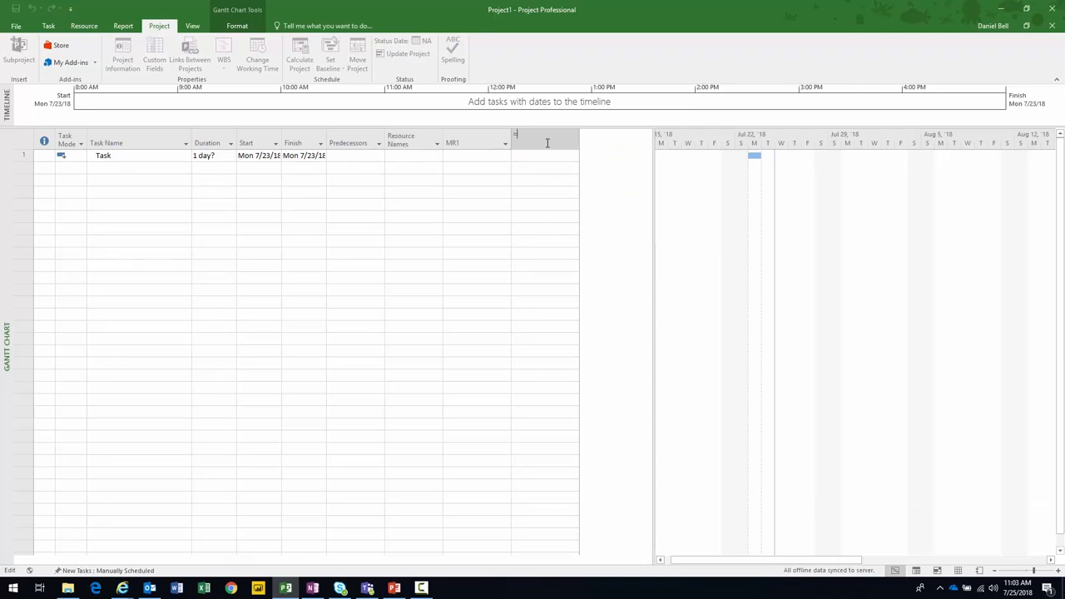
{"action": "type", "text": "pr"}
{"action": "key", "text": "Down"}
{"action": "key", "text": "Down"}
{"action": "key", "text": "Down"}
{"action": "key", "text": "Down"}
{"action": "key", "text": "Down"}
{"action": "key", "text": "Down"}
{"action": "key", "text": "Down"}
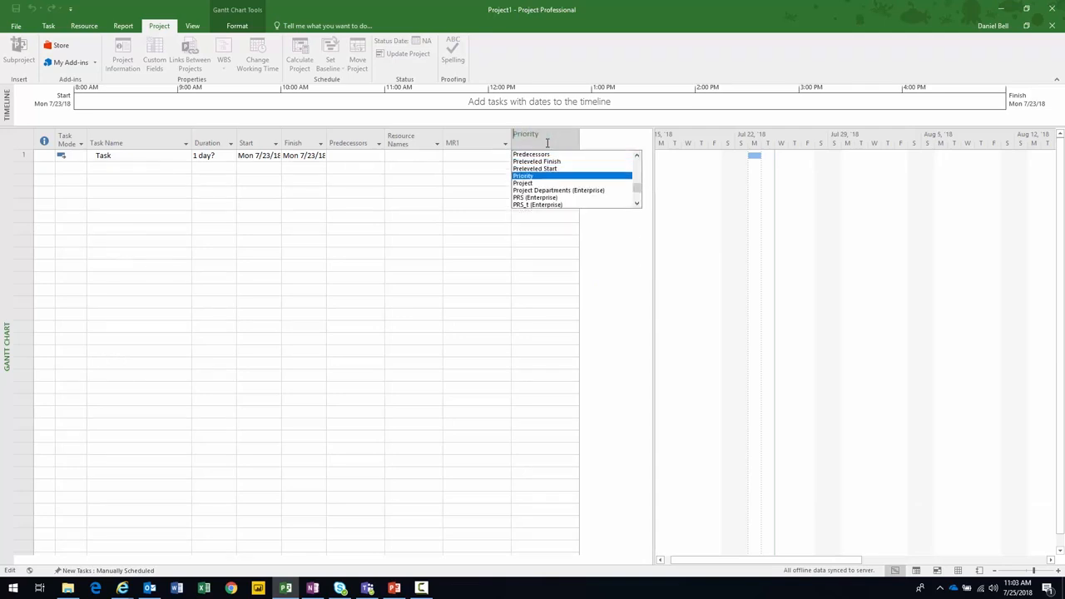
{"action": "key", "text": "Escape"}
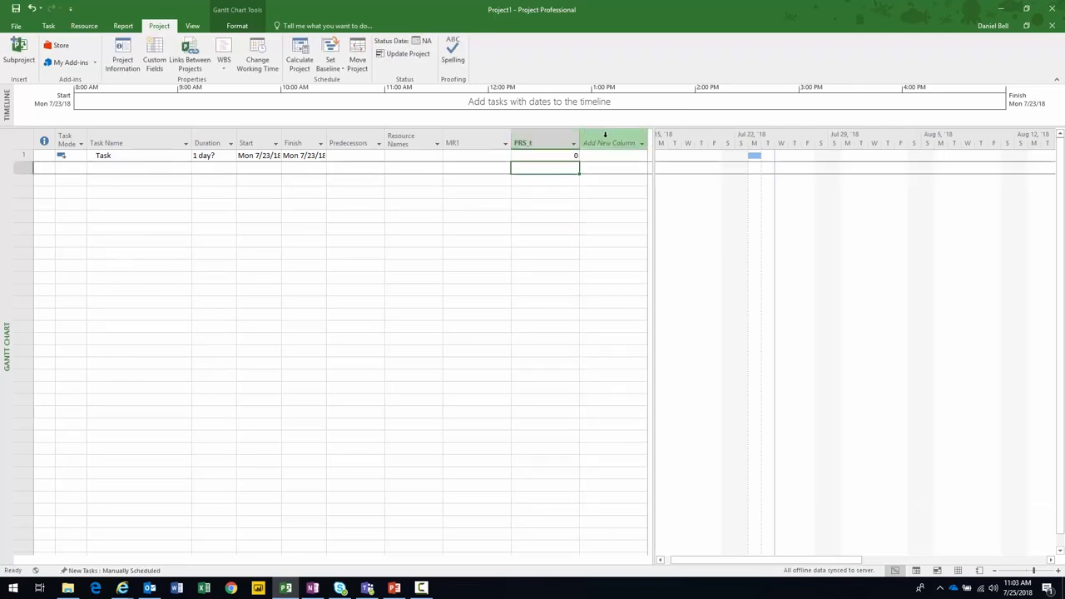
- Add the PRS (Enterprise) field as a column after PRS_t and widen the task table
{"action": "right_click", "coordinate": [605, 138]}
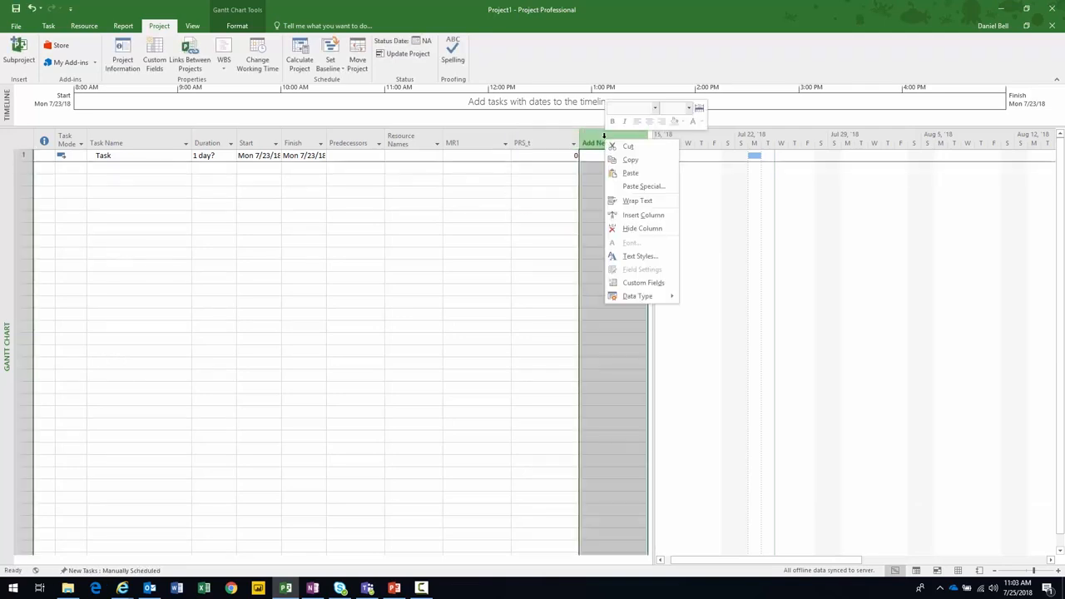
{"action": "left_click", "coordinate": [631, 216]}
{"action": "type", "text": "pr"}
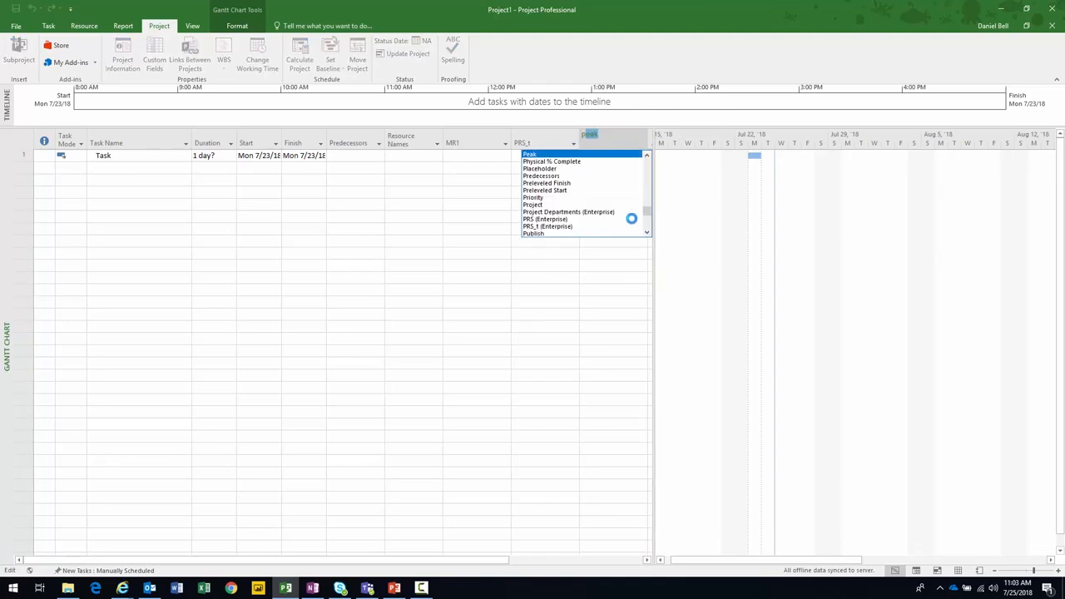
{"action": "key", "text": "Down"}
{"action": "key", "text": "Down"}
{"action": "key", "text": "Down"}
{"action": "key", "text": "Down"}
{"action": "key", "text": "Down"}
{"action": "key", "text": "Down"}
{"action": "key", "text": "Return"}
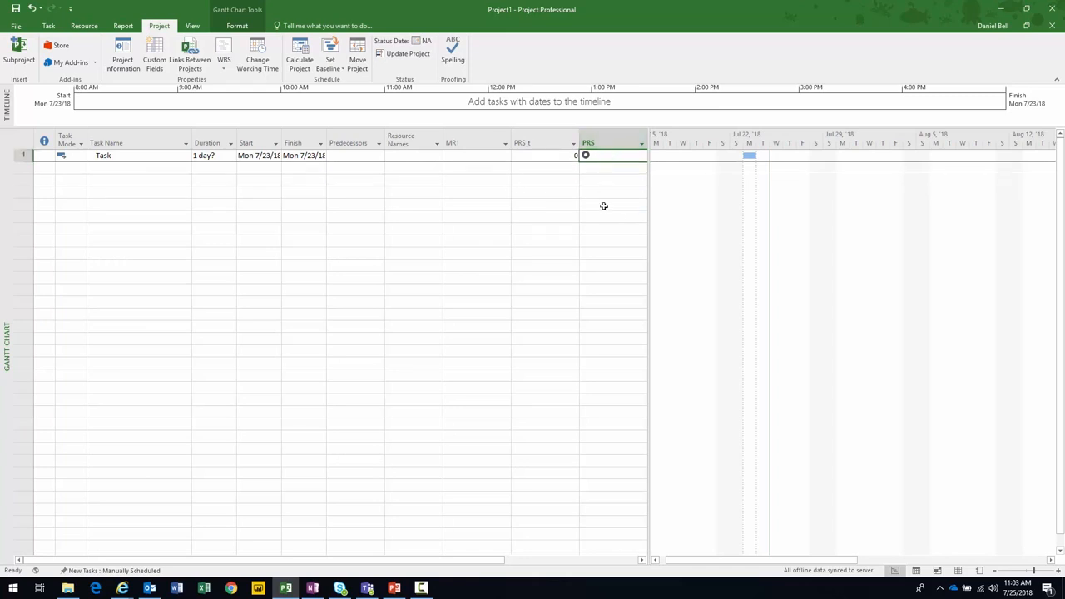
{"action": "left_click_drag", "start_coordinate": [650, 179], "coordinate": [690, 178]}
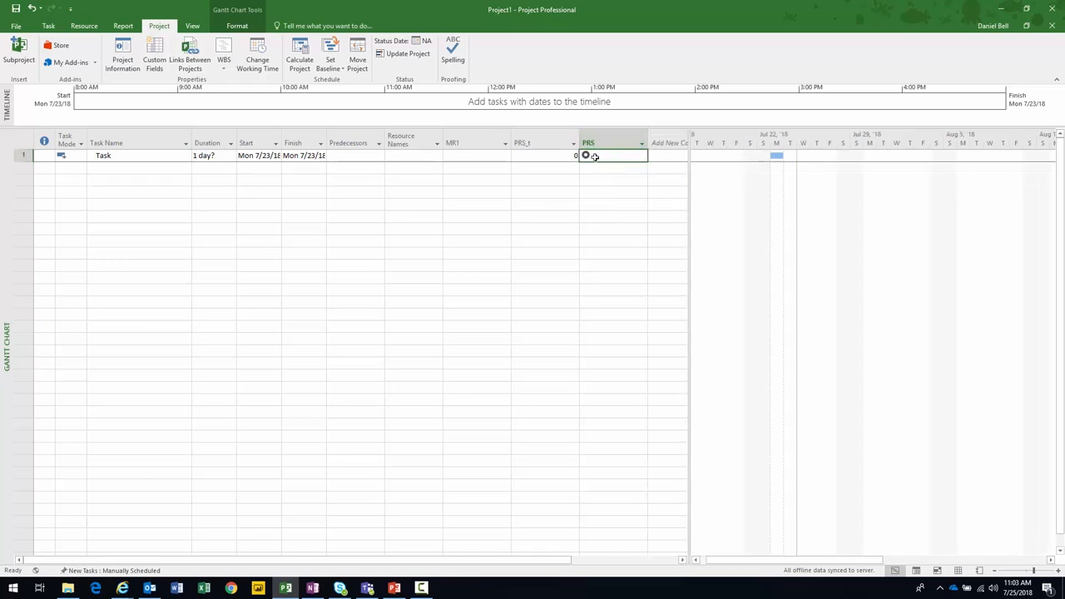
- Set the task's MR1 value to PRS and check its PRS_t value
{"action": "left_click", "coordinate": [492, 157]}
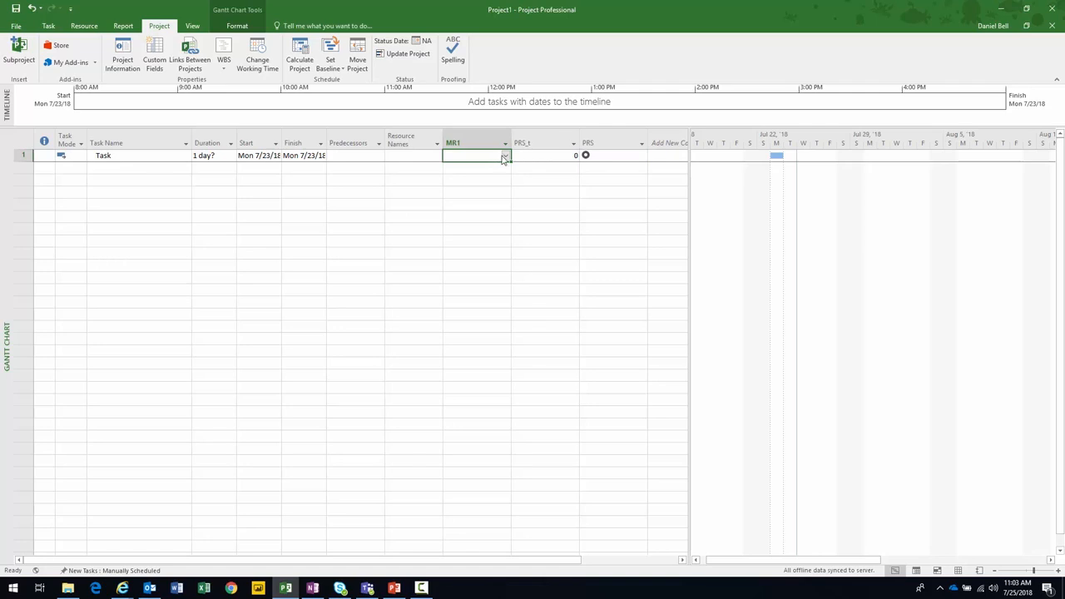
{"action": "left_click", "coordinate": [504, 158]}
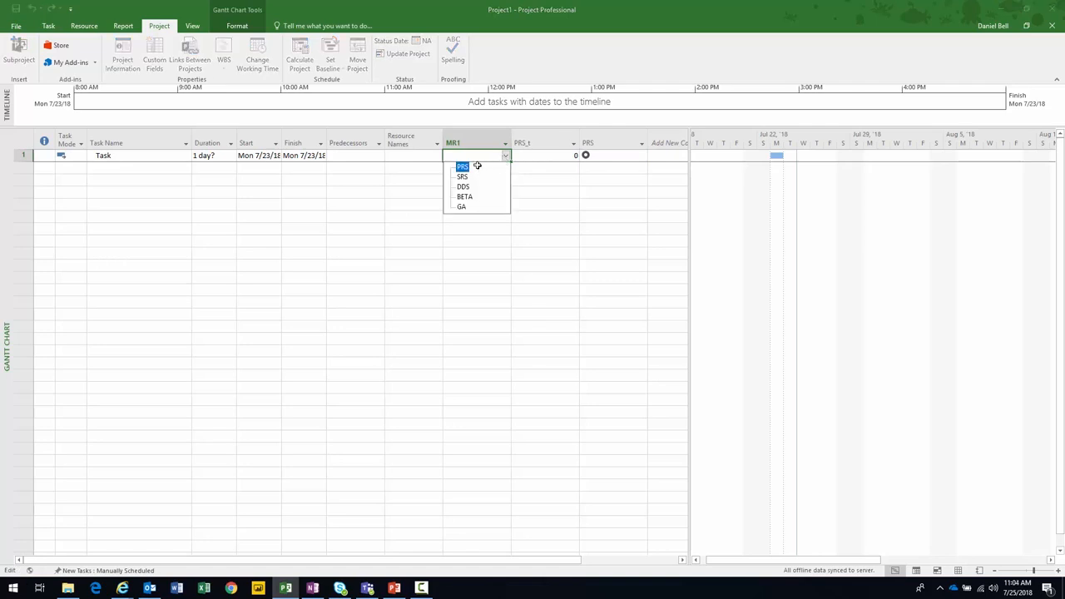
{"action": "left_click", "coordinate": [479, 166]}
{"action": "left_click", "coordinate": [524, 169]}
{"action": "left_click", "coordinate": [535, 157]}
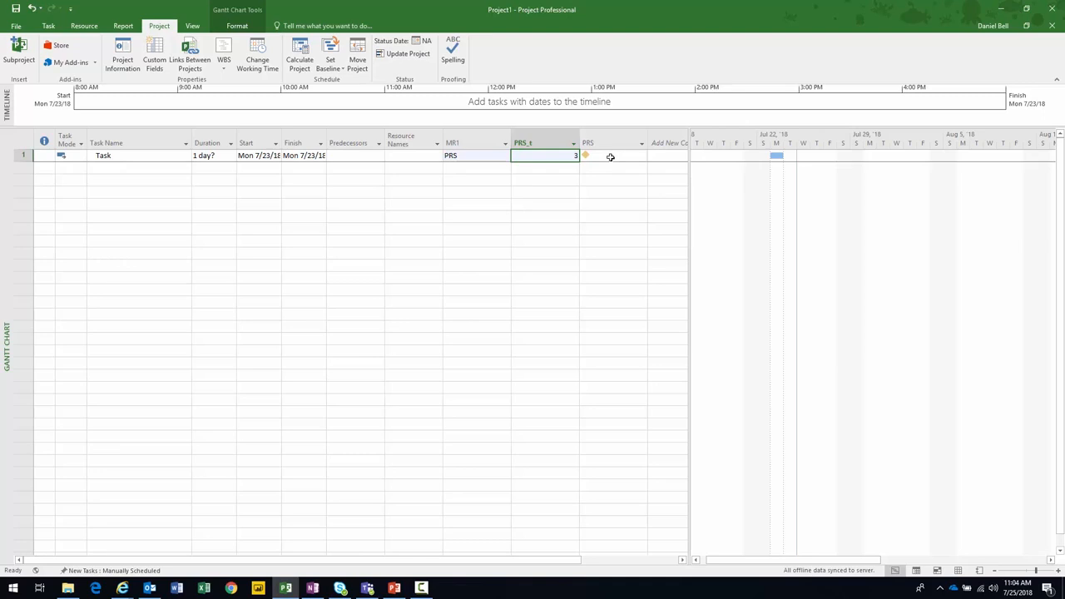
- Widen the Finish and Start columns so the task's full dates can be read
{"action": "left_click_drag", "start_coordinate": [326, 142], "coordinate": [352, 142]}
{"action": "left_click_drag", "start_coordinate": [281, 141], "coordinate": [305, 141]}
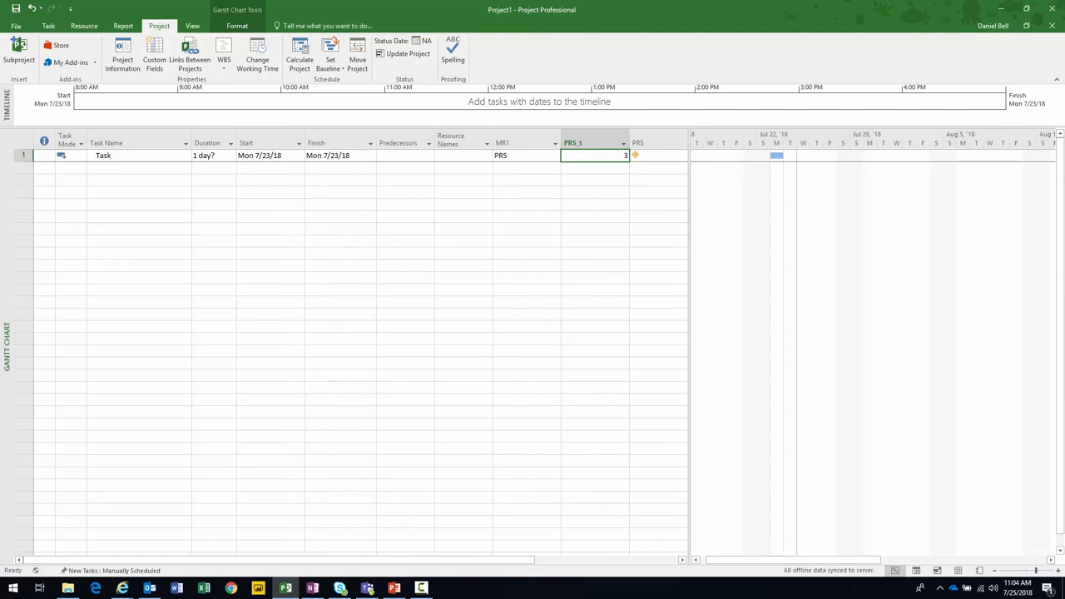
{"action": "left_click", "coordinate": [281, 157]}
{"action": "left_click", "coordinate": [320, 156]}
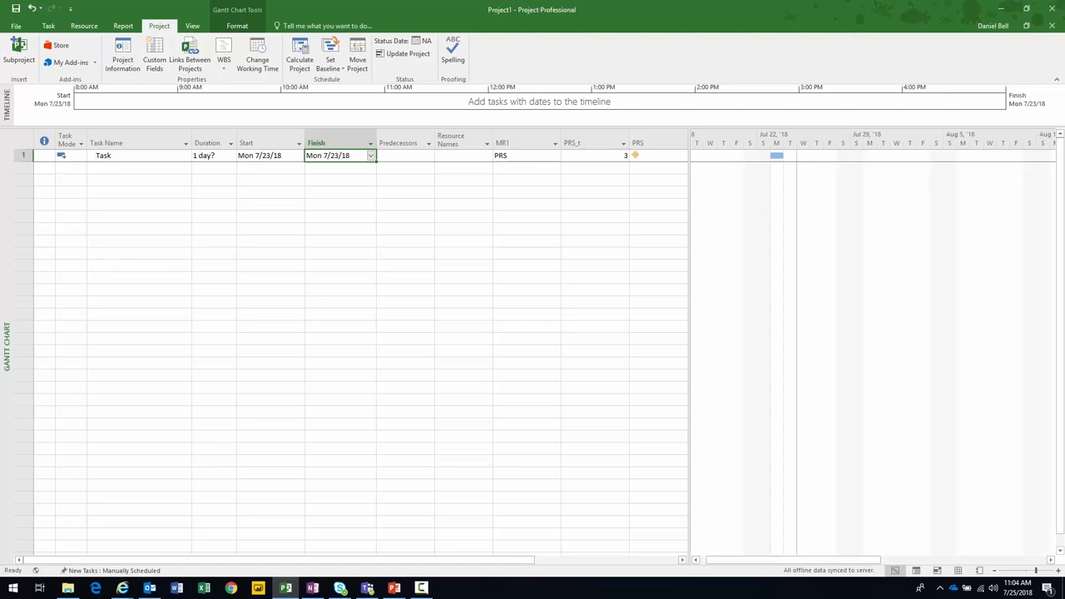
- Insert a % Complete column before Predecessors and widen the task table to include the PRS column
{"action": "right_click", "coordinate": [395, 137]}
{"action": "left_click", "coordinate": [416, 219]}
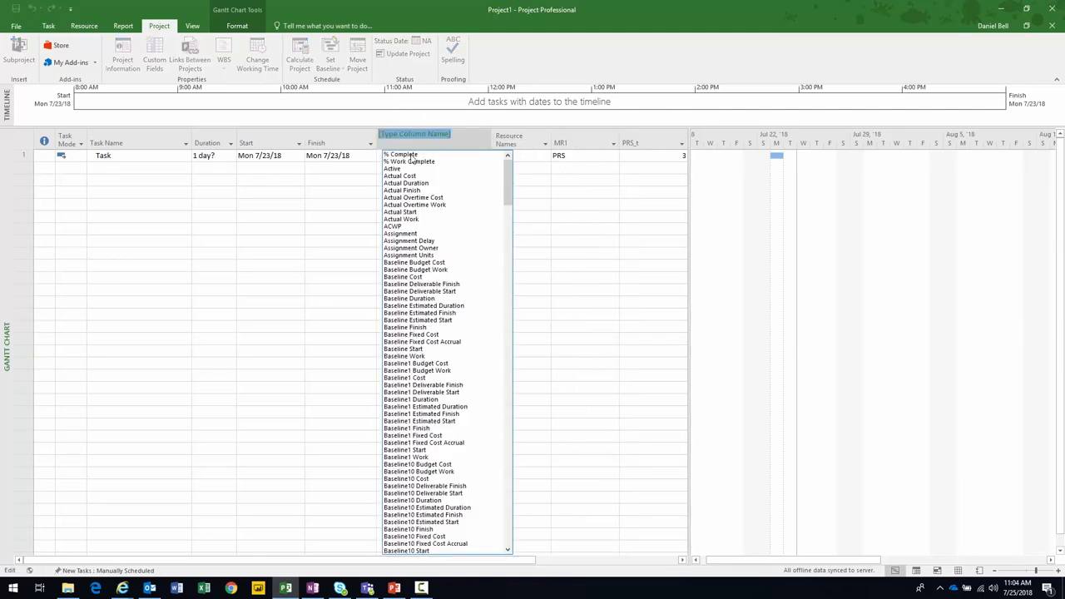
{"action": "left_click", "coordinate": [410, 155]}
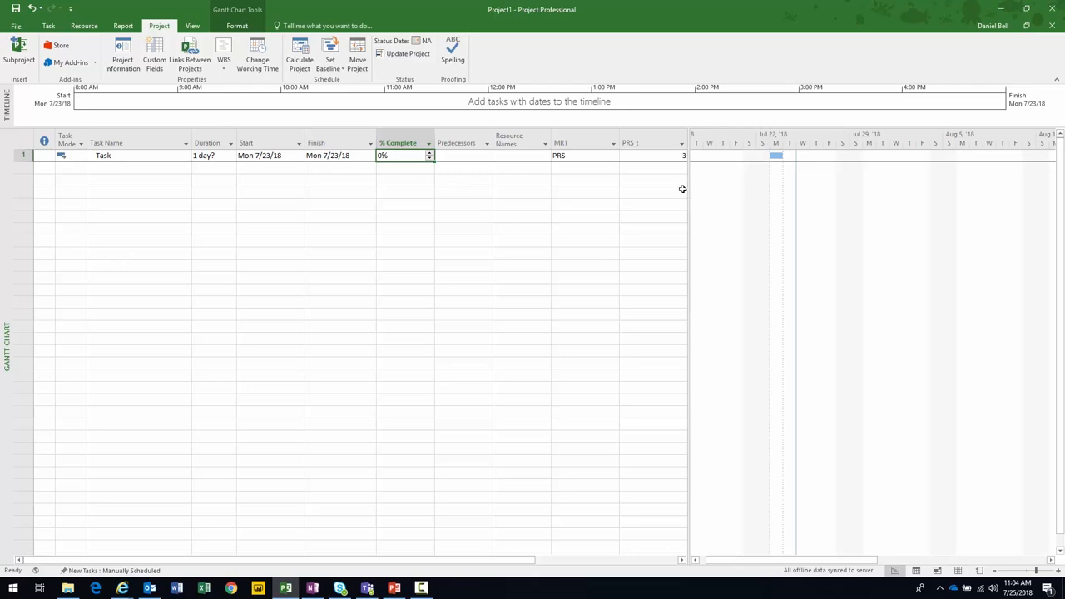
{"action": "left_click_drag", "start_coordinate": [689, 193], "coordinate": [802, 190]}
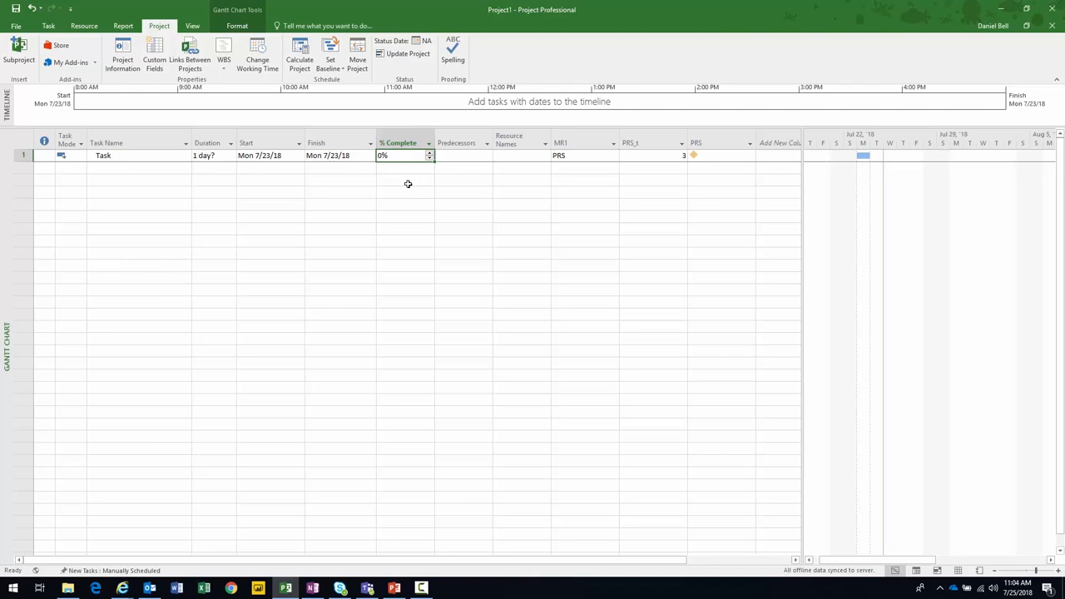
- Set the task's % Complete to 100 and check its PRS, PRS_t and MR1 values
{"action": "type", "text": "100"}
{"action": "key", "text": "Return"}
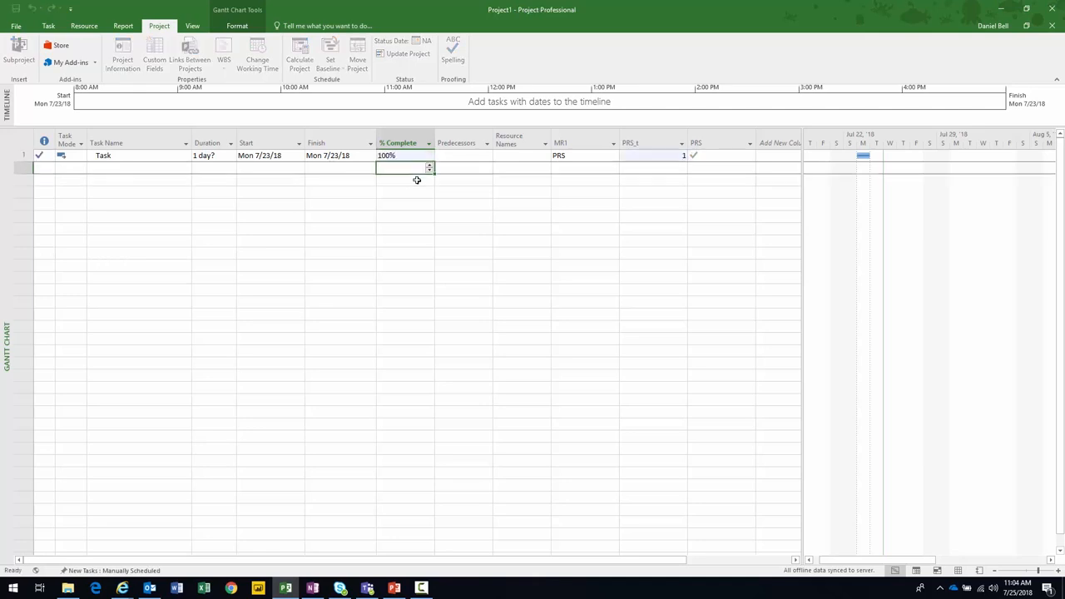
{"action": "left_click", "coordinate": [408, 156]}
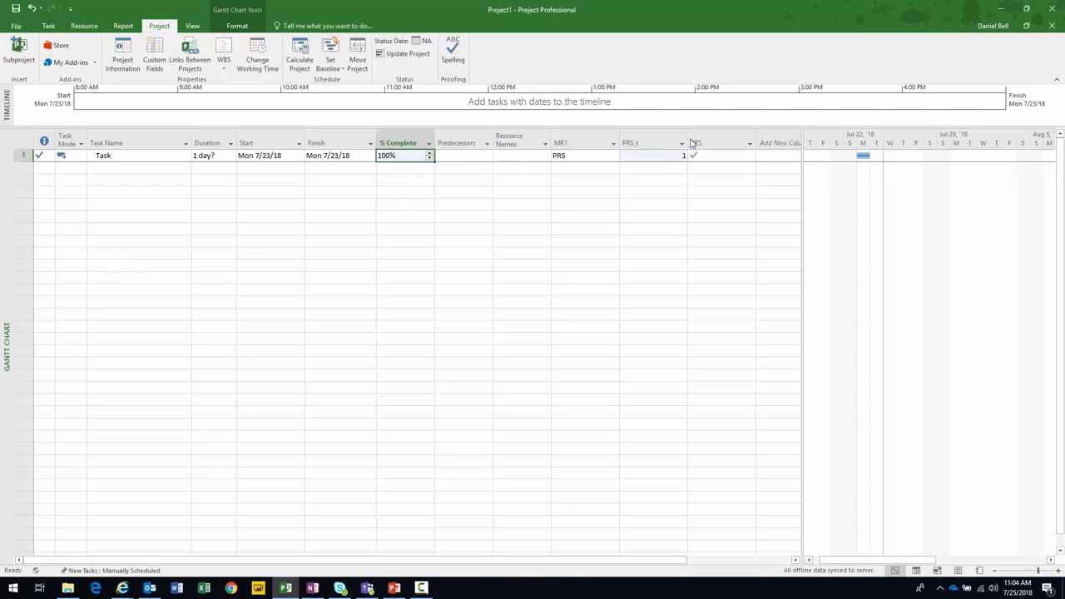
{"action": "left_click", "coordinate": [711, 158]}
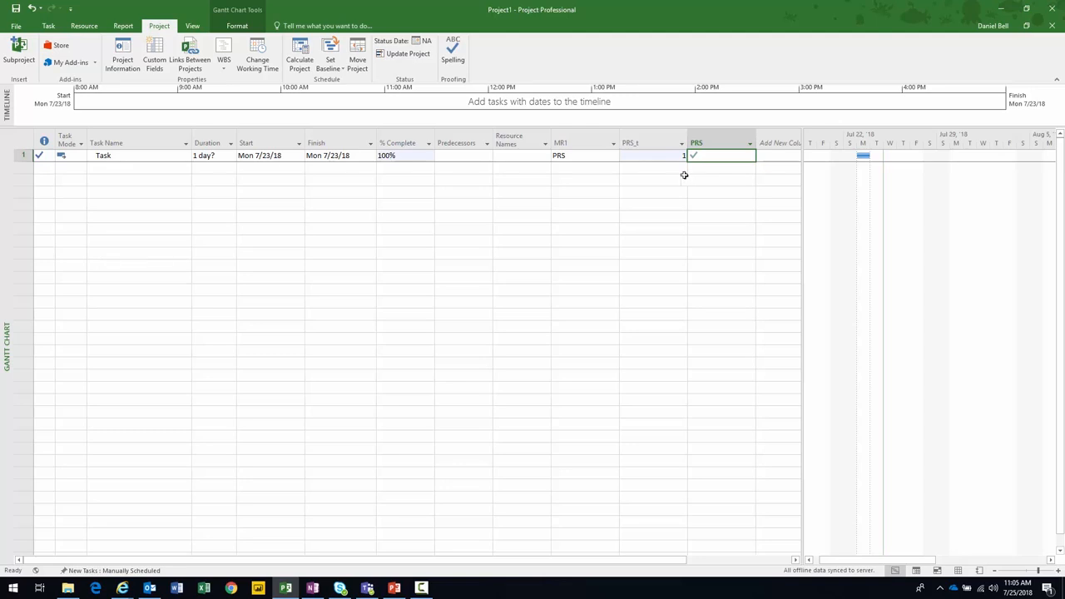
{"action": "left_click", "coordinate": [657, 156]}
{"action": "left_click", "coordinate": [588, 155]}
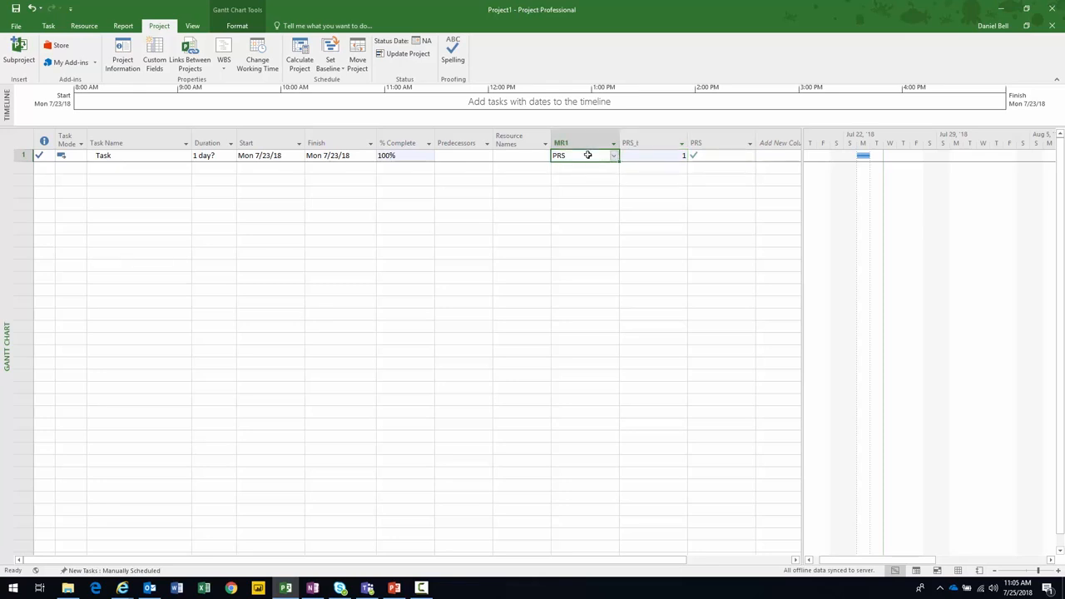
{"action": "left_click", "coordinate": [531, 156]}
{"action": "left_click", "coordinate": [655, 153]}
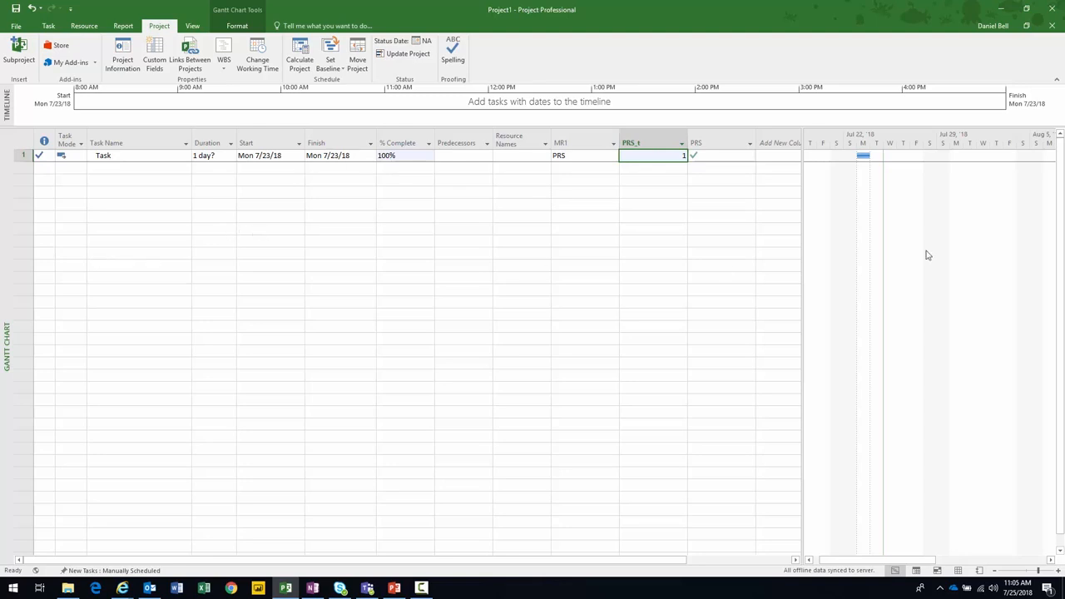
- Switch to the New Custom Field form of Project Web App in the browser
{"action": "left_click", "coordinate": [1064, 279]}
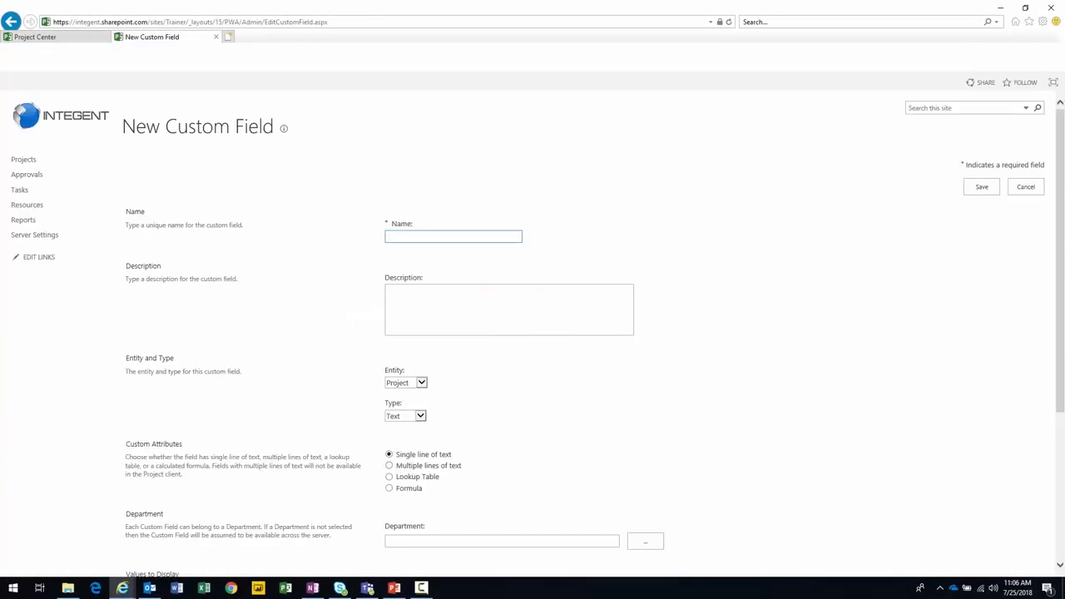
{"action": "key", "text": "alt+Tab"}
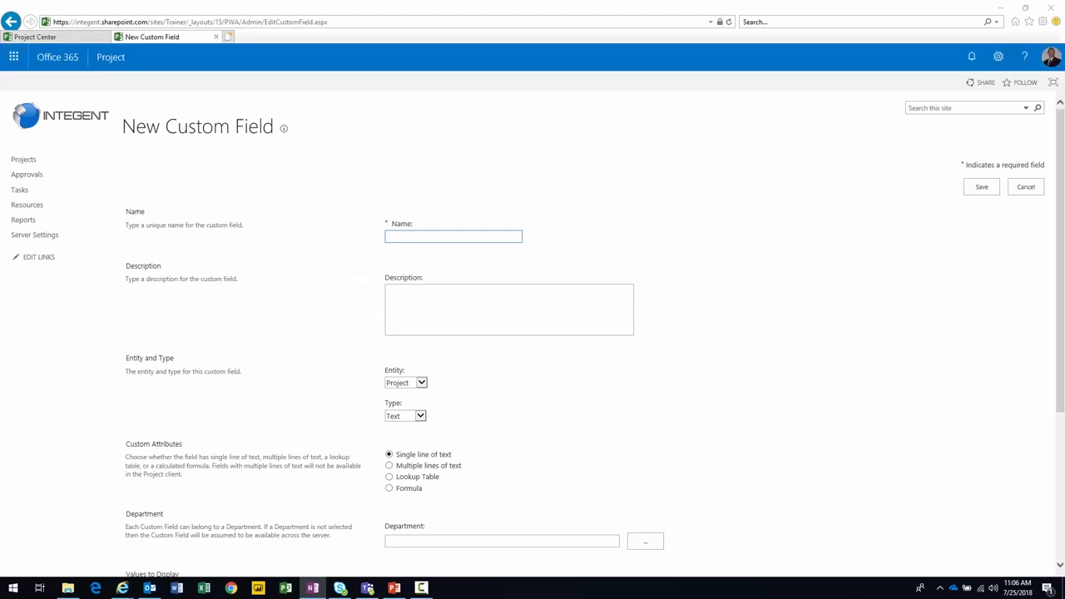
- Name the new field SRS_1 and make it a Number with a nested IIf formula converting SRS_t values 1 to 4 into status texts
{"action": "left_click", "coordinate": [405, 238]}
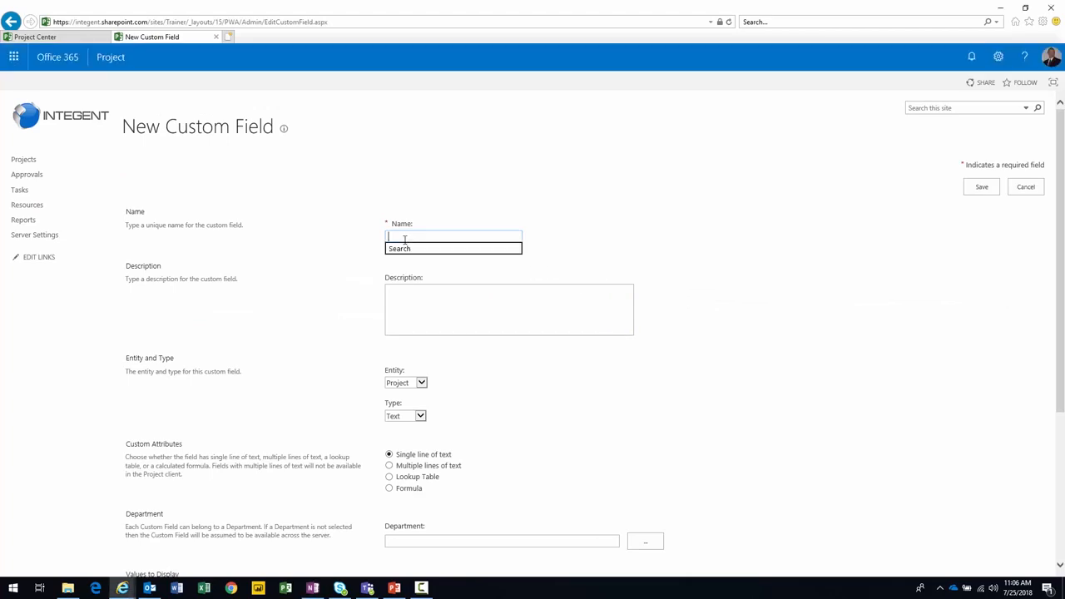
{"action": "type", "text": "SRS_1"}
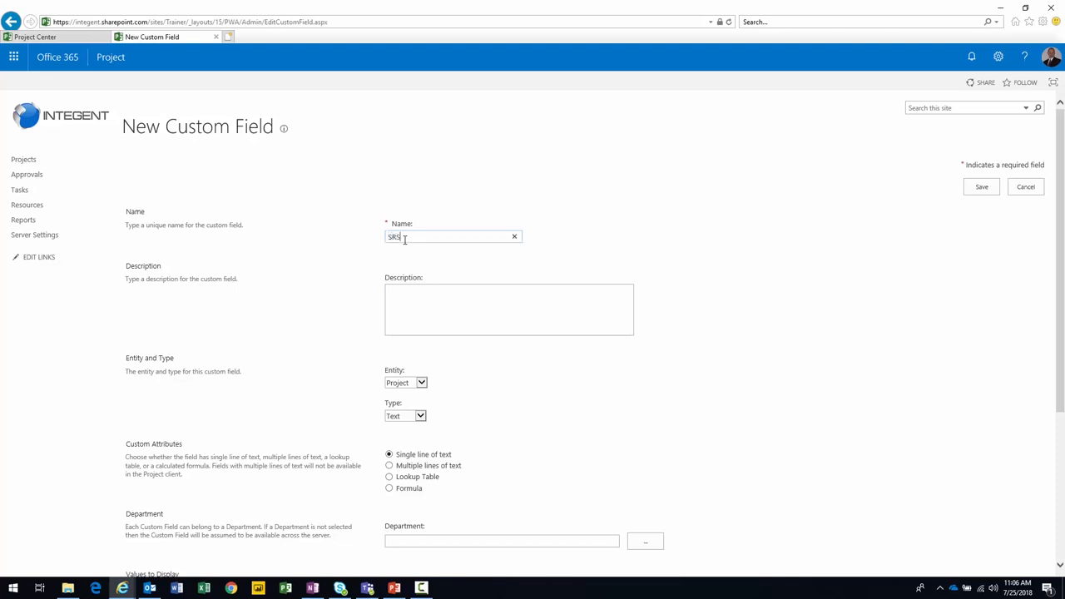
{"action": "scroll", "coordinate": [400, 255], "scroll_direction": "down", "scroll_amount": 3}
{"action": "left_click", "coordinate": [405, 269]}
{"action": "left_click", "coordinate": [400, 259]}
{"action": "left_click", "coordinate": [405, 330]}
{"action": "type", "text": "IIf([SRS_1] = 1, \"Complete\", IIf([SRS_1] = 2, \"On Schedule\", IIf([SRS_1] = 3, \"Late\", IIf([SRS_1] = 4, \"Future Task\", \"Not Applicable\"))))"}
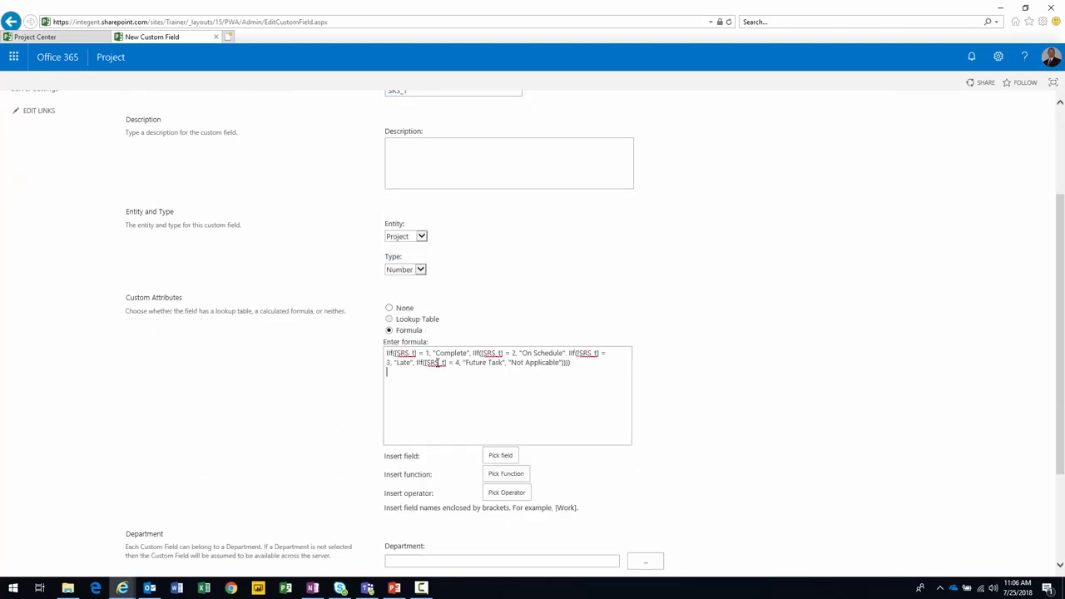
- Set the new custom field's entity to Task, keeping Number as its type
{"action": "scroll", "coordinate": [438, 362], "scroll_direction": "down", "scroll_amount": 3}
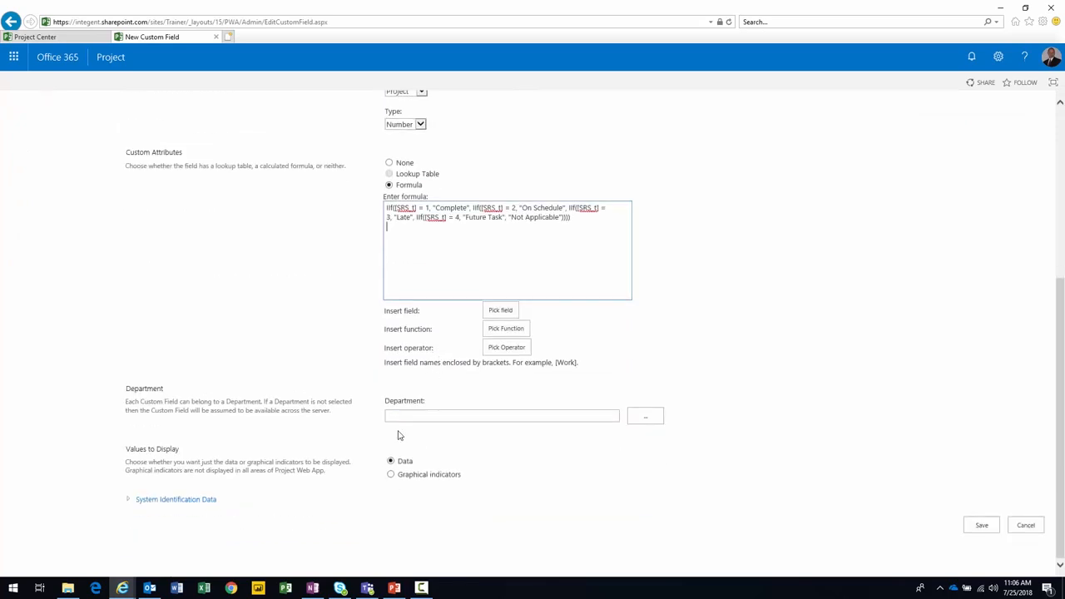
{"action": "scroll", "coordinate": [424, 312], "scroll_direction": "up", "scroll_amount": 3}
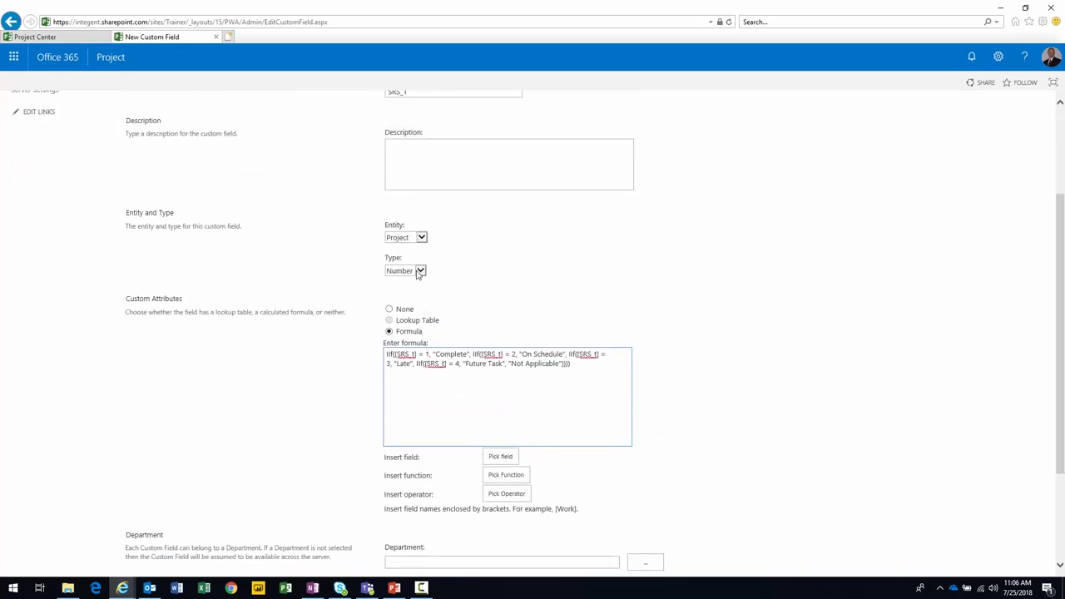
{"action": "left_click", "coordinate": [421, 272]}
{"action": "left_click", "coordinate": [494, 270]}
{"action": "scroll", "coordinate": [499, 268], "scroll_direction": "up", "scroll_amount": 3}
{"action": "left_click", "coordinate": [404, 383]}
{"action": "left_click", "coordinate": [398, 364]}
- Set the field's summary rows to Rollup by Maximum and its assignment rows to roll down unless manually specified
{"action": "scroll", "coordinate": [577, 355], "scroll_direction": "down", "scroll_amount": 8}
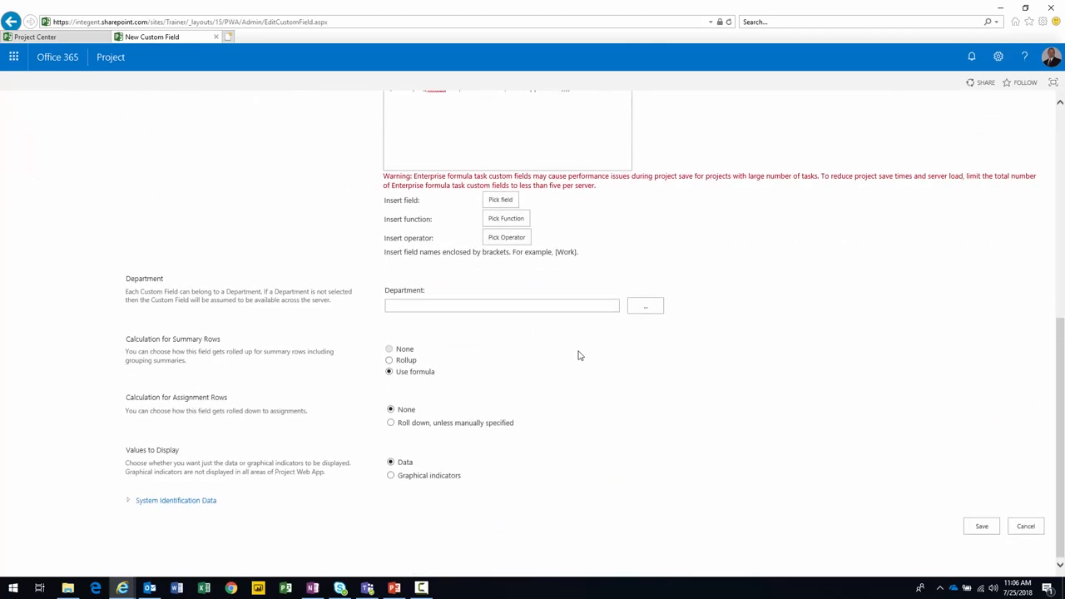
{"action": "left_click", "coordinate": [396, 361]}
{"action": "left_click", "coordinate": [390, 422]}
- Rename the custom field SRS_t and try to save it
{"action": "scroll", "coordinate": [606, 421], "scroll_direction": "up", "scroll_amount": 10}
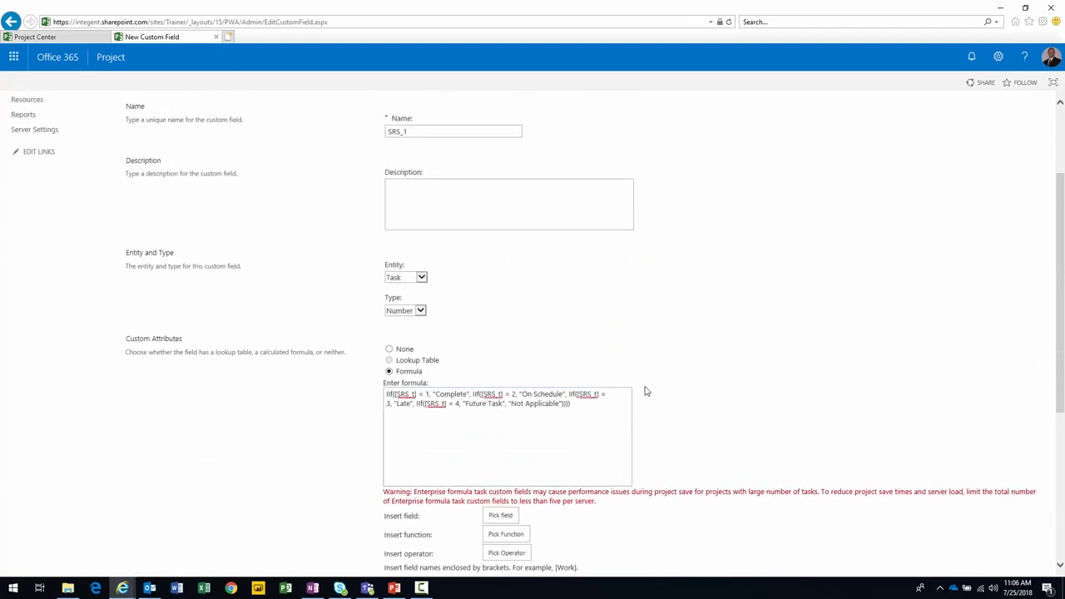
{"action": "scroll", "coordinate": [490, 405], "scroll_direction": "down", "scroll_amount": 2}
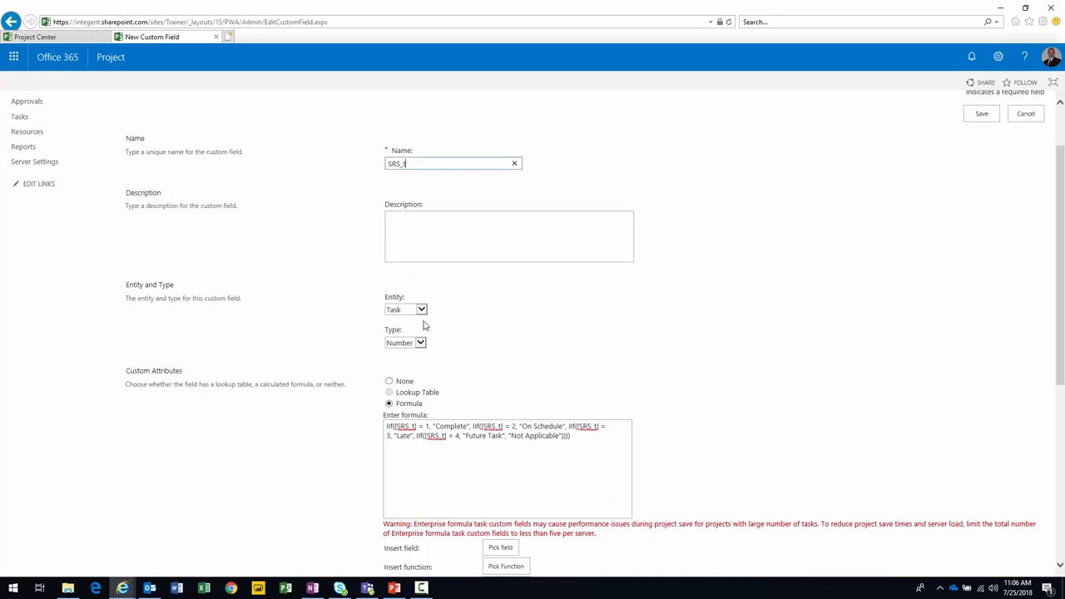
{"action": "scroll", "coordinate": [420, 399], "scroll_direction": "down", "scroll_amount": 4}
{"action": "scroll", "coordinate": [420, 399], "scroll_direction": "down", "scroll_amount": 6}
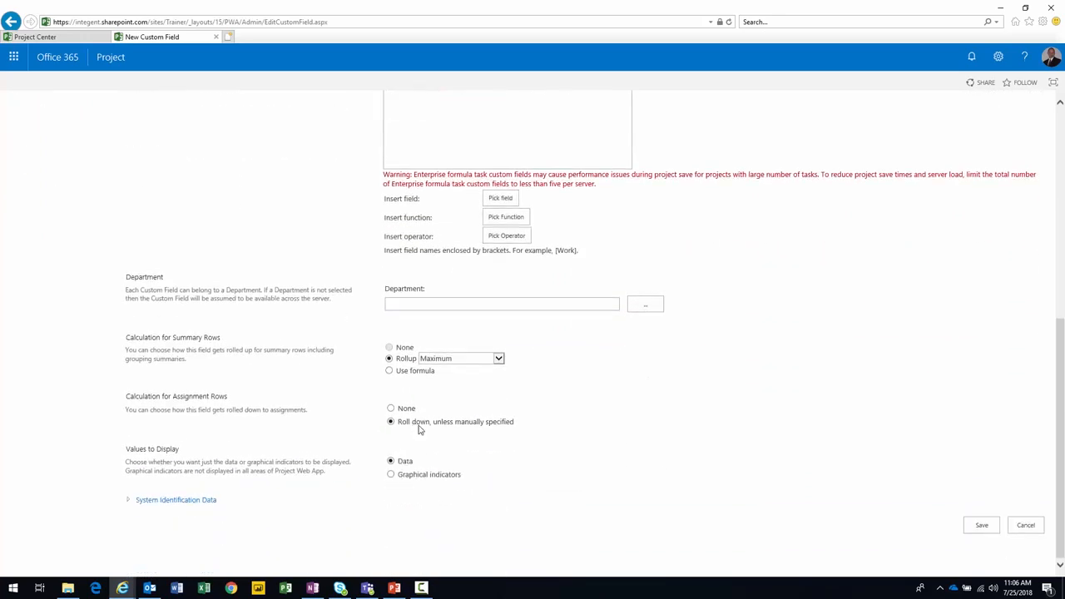
{"action": "left_click", "coordinate": [982, 526]}
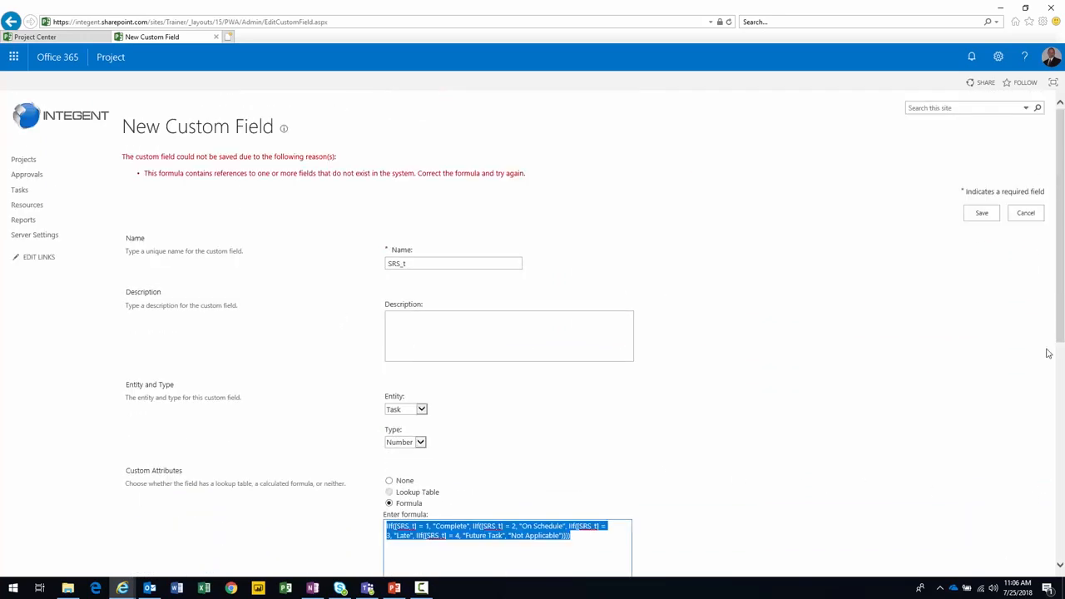
- Recheck the SRS_t field's formula and cancel creating the field
{"action": "scroll", "coordinate": [467, 314], "scroll_direction": "down", "scroll_amount": 6}
{"action": "left_click", "coordinate": [581, 322]}
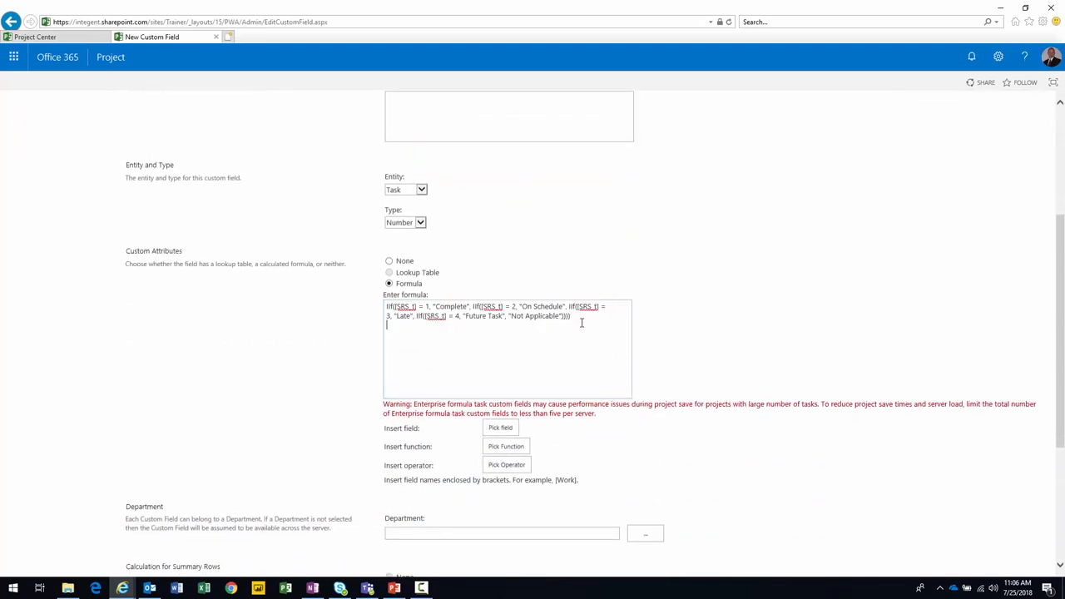
{"action": "scroll", "coordinate": [939, 333], "scroll_direction": "up", "scroll_amount": 2}
{"action": "key", "text": "Return"}
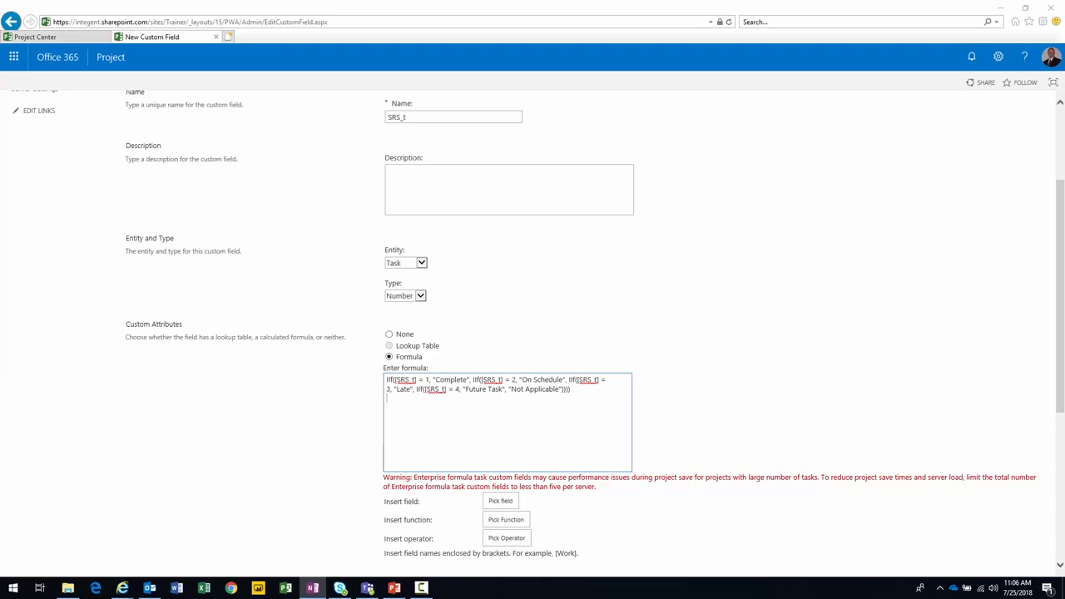
{"action": "scroll", "coordinate": [976, 221], "scroll_direction": "up", "scroll_amount": 4}
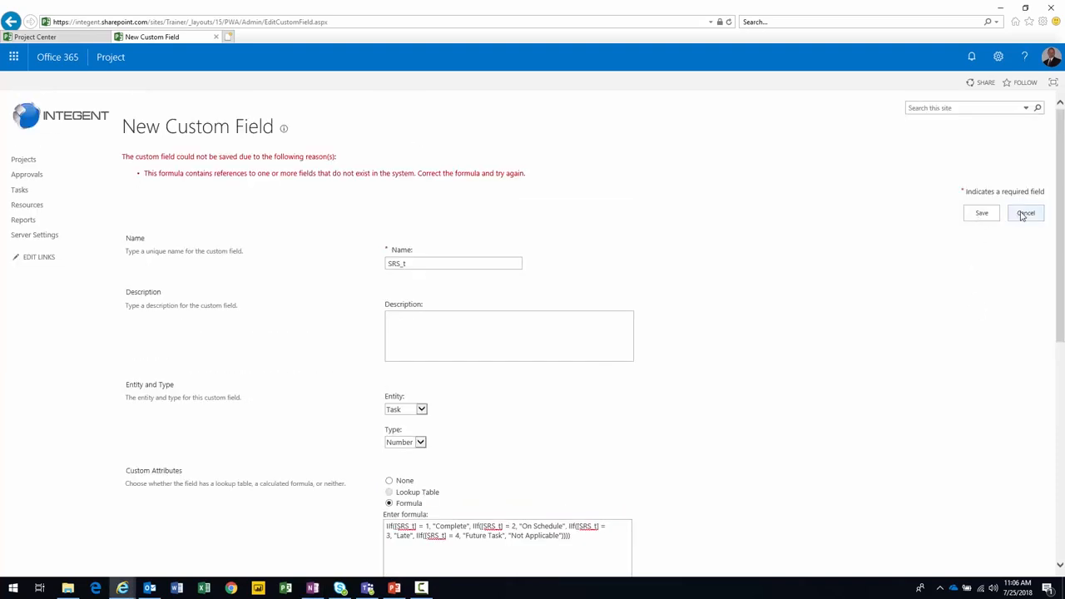
{"action": "left_click", "coordinate": [1024, 214]}
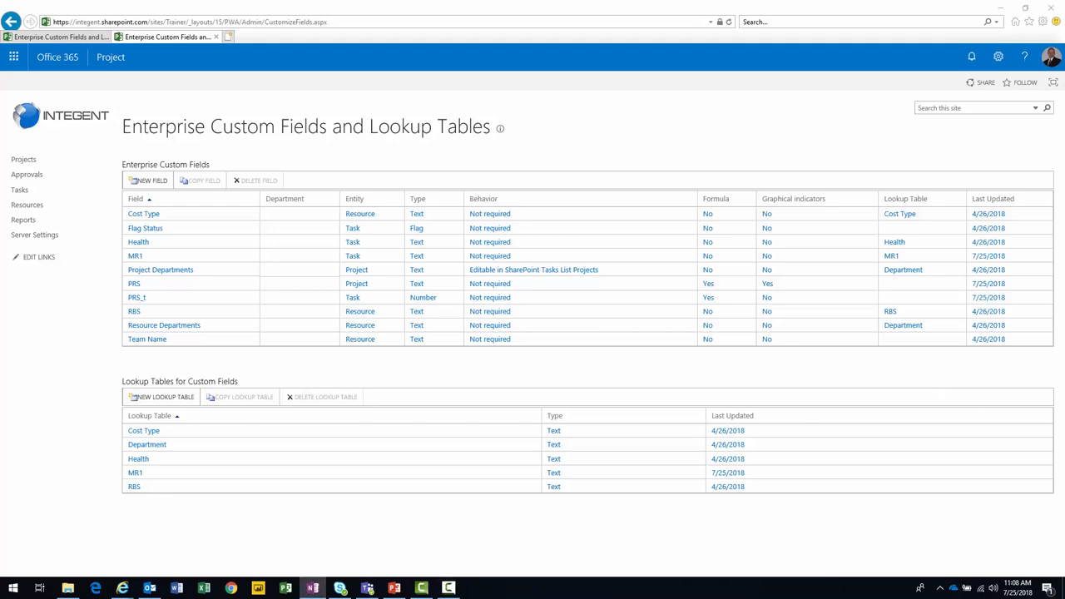
- Create a new enterprise custom field named SRS_t with entity Task and type Number
{"action": "left_click", "coordinate": [143, 214]}
{"action": "left_click", "coordinate": [439, 235]}
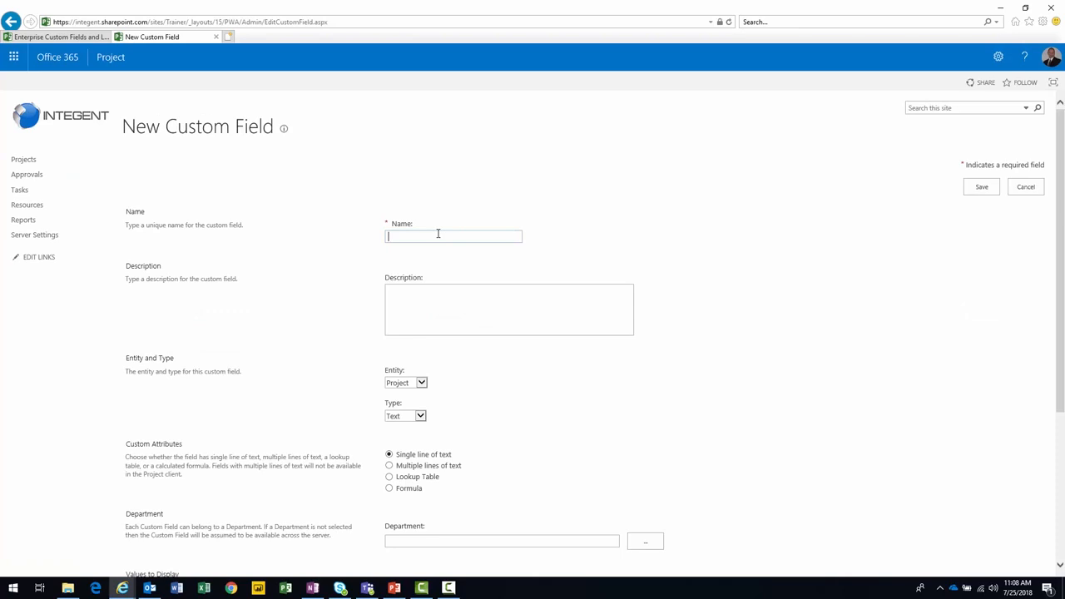
{"action": "type", "text": "SRS_C"}
{"action": "scroll", "coordinate": [438, 234], "scroll_direction": "down", "scroll_amount": 3}
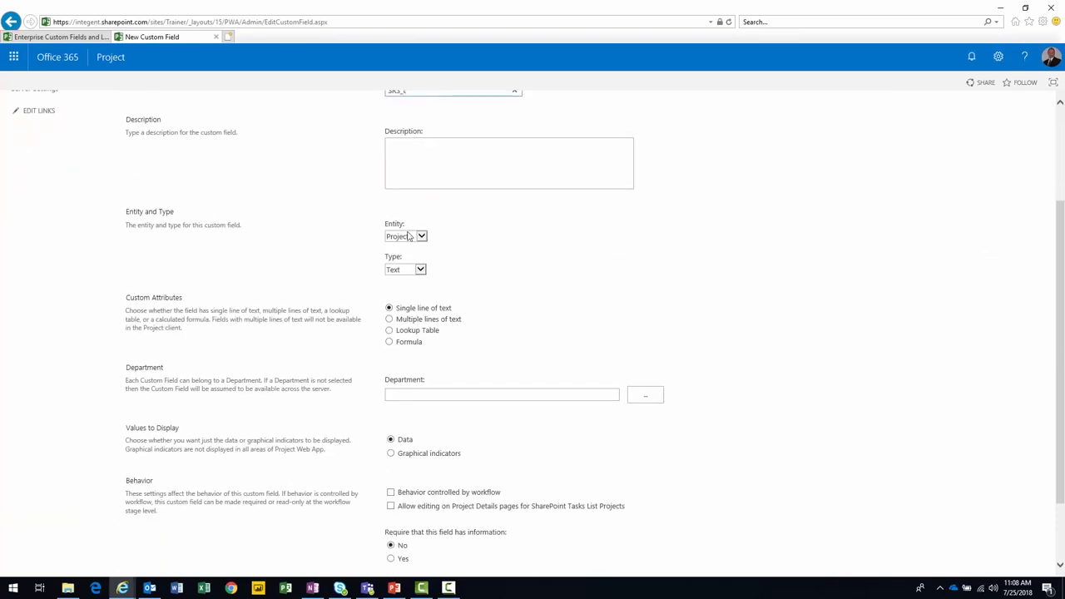
{"action": "left_click", "coordinate": [408, 237]}
{"action": "left_click", "coordinate": [401, 235]}
{"action": "left_click", "coordinate": [401, 268]}
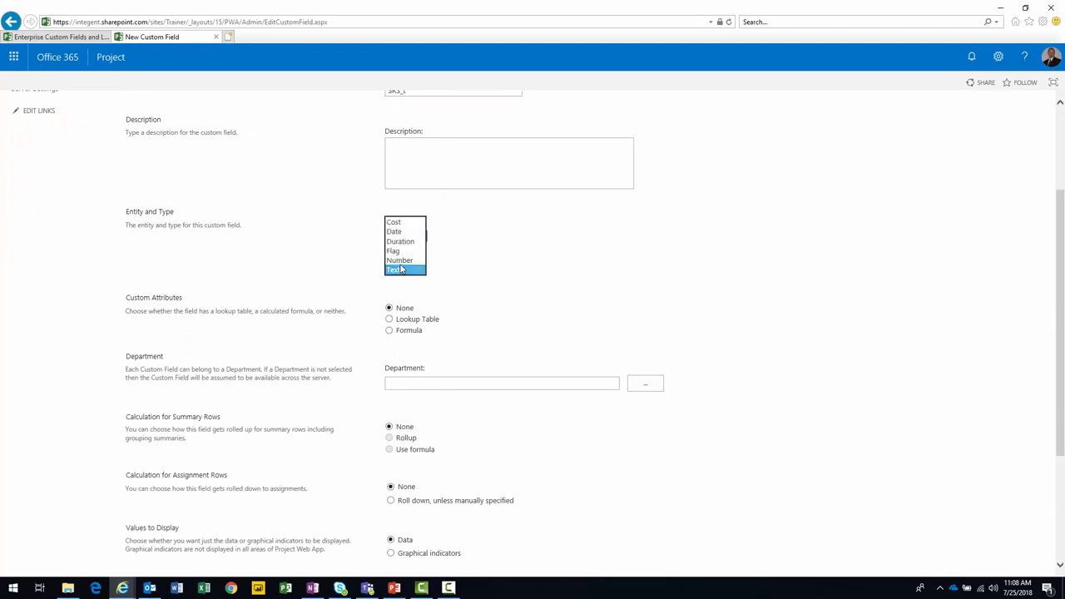
{"action": "left_click", "coordinate": [399, 260]}
- Make SRS_t a formula field and paste the copied status formula into it
{"action": "left_click", "coordinate": [389, 330]}
{"action": "key", "text": "ctrl+v"}
{"action": "scroll", "coordinate": [439, 367], "scroll_direction": "down", "scroll_amount": 5}
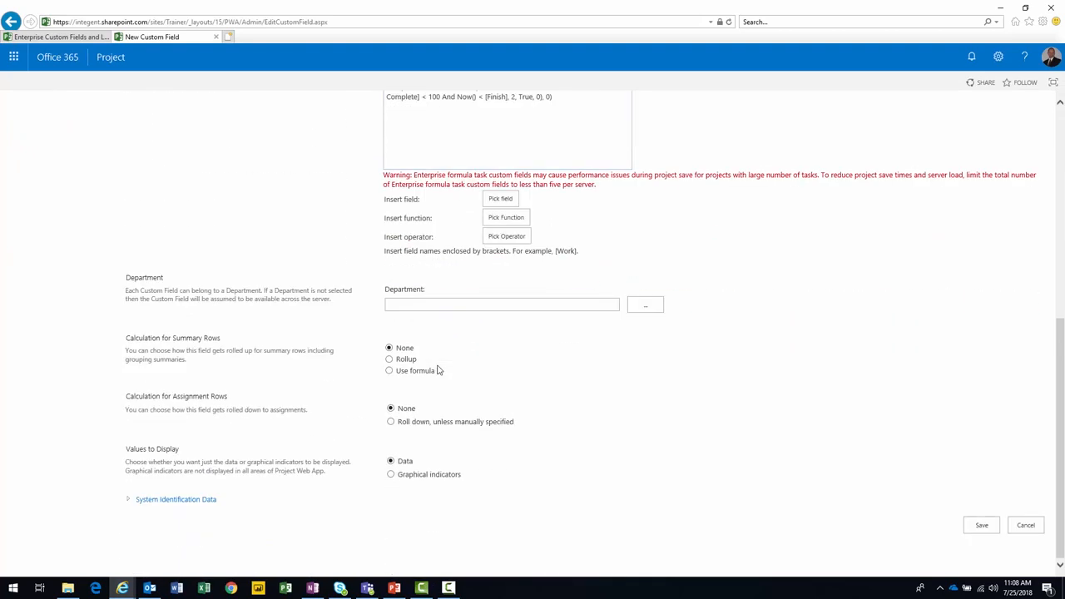
- Set summary rows to Rollup and assignment rows to roll down unless manually specified, and save the SRS_t field
{"action": "left_click", "coordinate": [397, 361]}
{"action": "left_click", "coordinate": [390, 423]}
{"action": "left_click", "coordinate": [982, 527]}
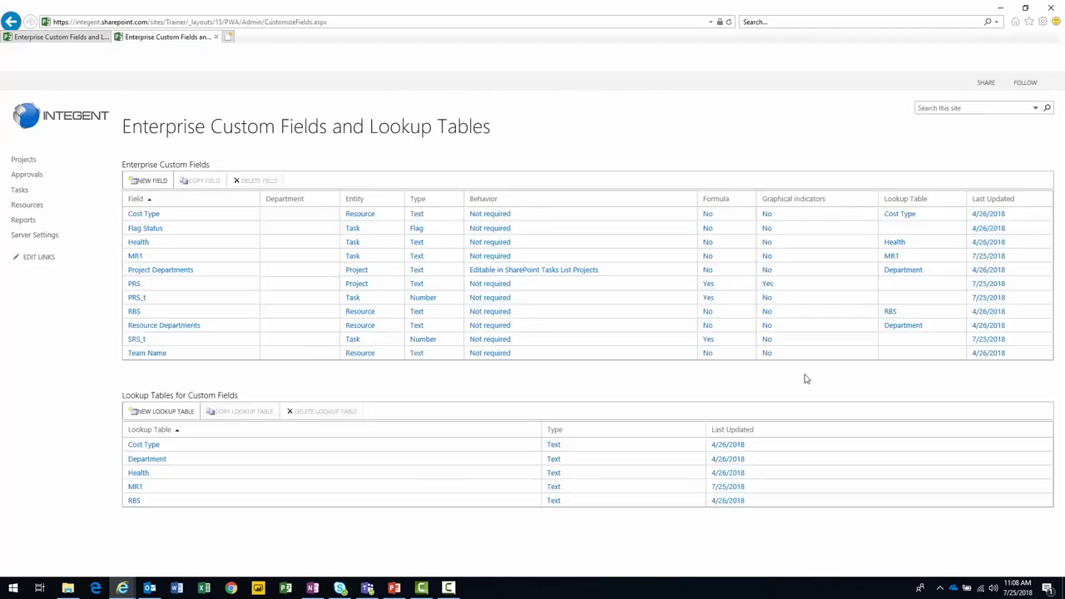
- Start another custom field named SRS, keeping its entity as Project and its type as Text
{"action": "left_click", "coordinate": [150, 180]}
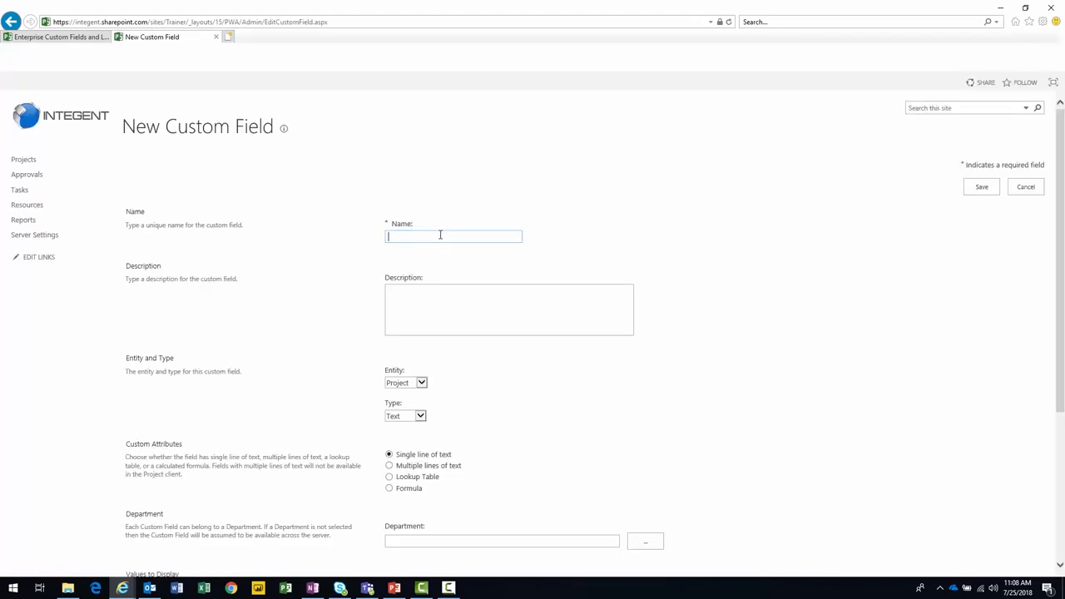
{"action": "type", "text": "SKS"}
{"action": "scroll", "coordinate": [432, 242], "scroll_direction": "down", "scroll_amount": 3}
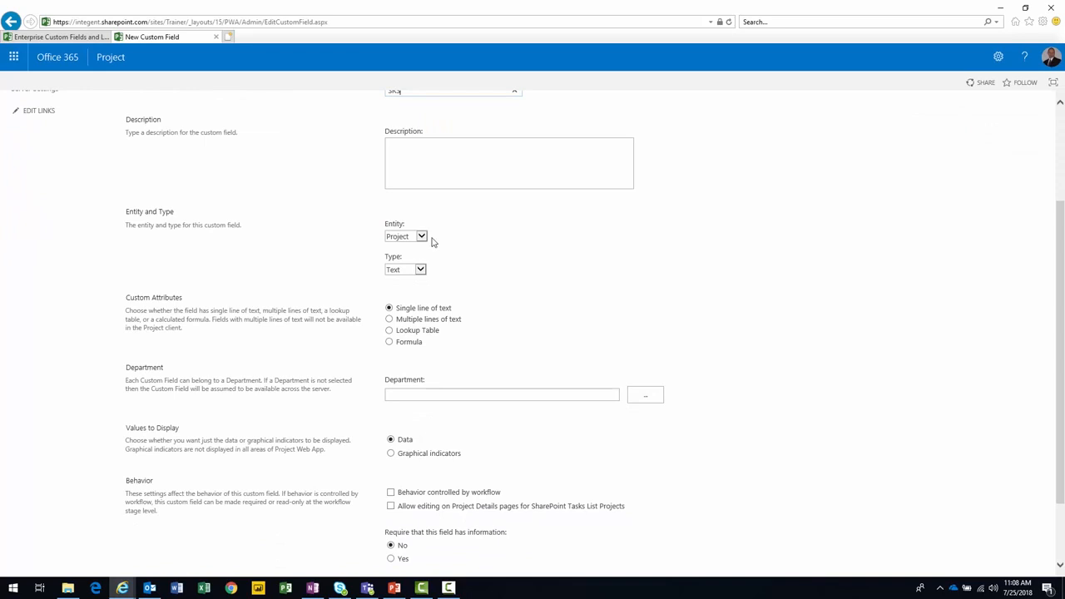
{"action": "left_click", "coordinate": [405, 273]}
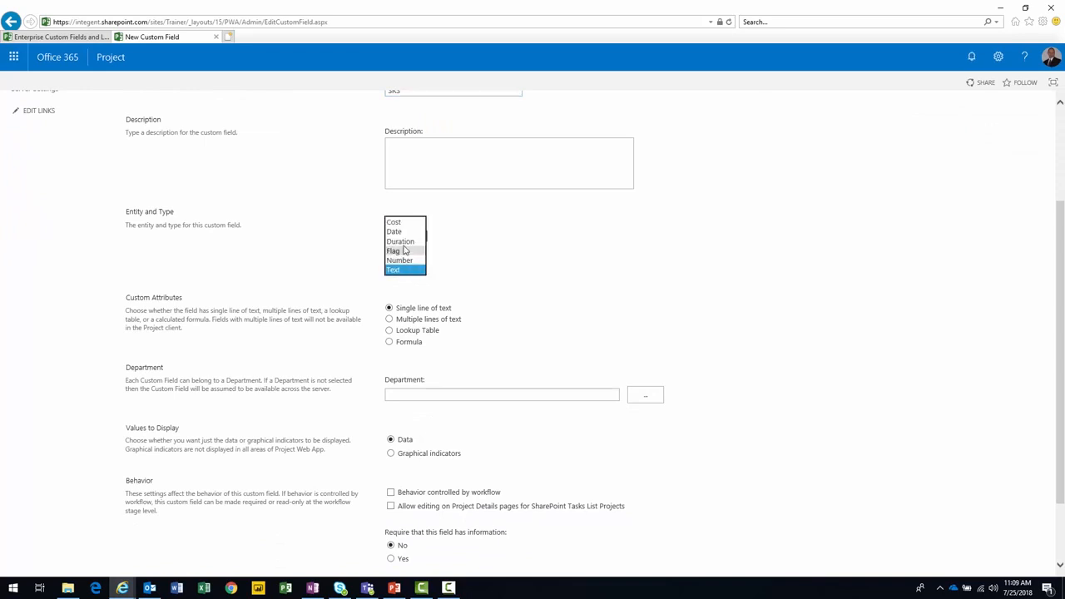
{"action": "left_click", "coordinate": [396, 269]}
- Make SRS a formula field with the copied IIf formula mapping [DDS_t] 1 to 4 to Complete, On Schedule, Late and Future Task, otherwise Not Applicable
{"action": "left_click", "coordinate": [407, 342]}
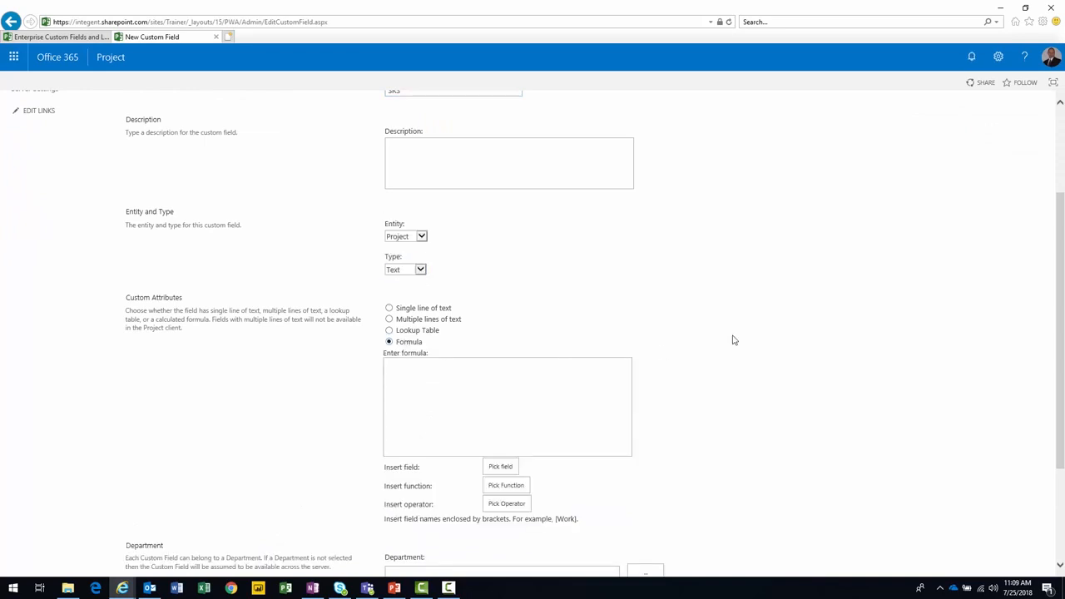
{"action": "key", "text": "alt+Tab"}
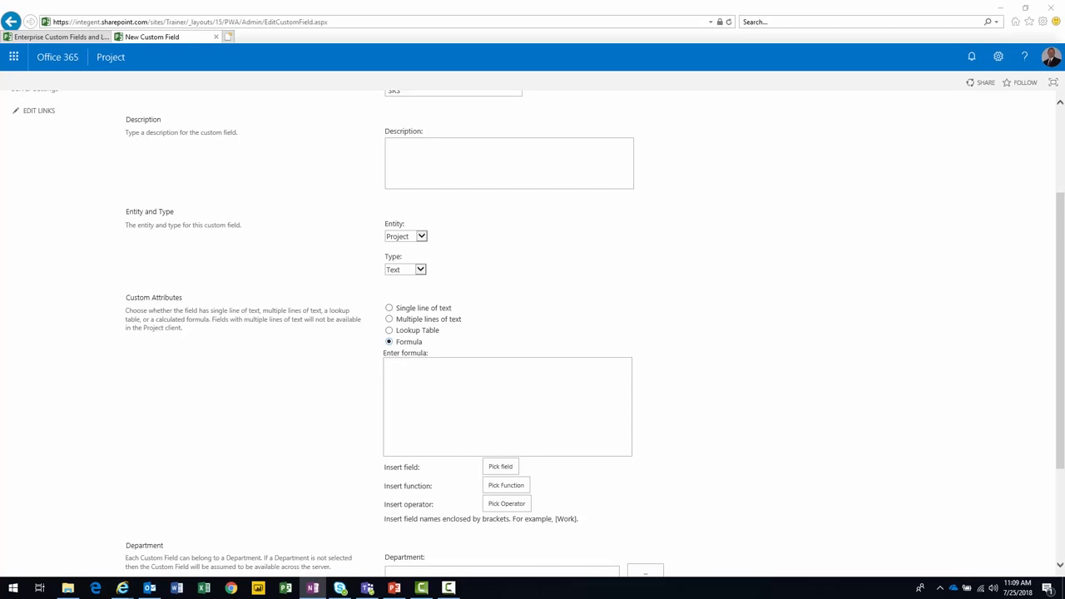
{"action": "left_click", "coordinate": [487, 416]}
{"action": "type", "text": "IIf([DDS_t] = 1, \"Complete\", IIf([DDS_t] = 2, \"On Schedule\", IIf([DDS_t] = 3, \"Late\", IIf([DDS_t] = 4, \"Future Task\", \"Not Applicable\"))))"}
{"action": "scroll", "coordinate": [489, 419], "scroll_direction": "down", "scroll_amount": 2}
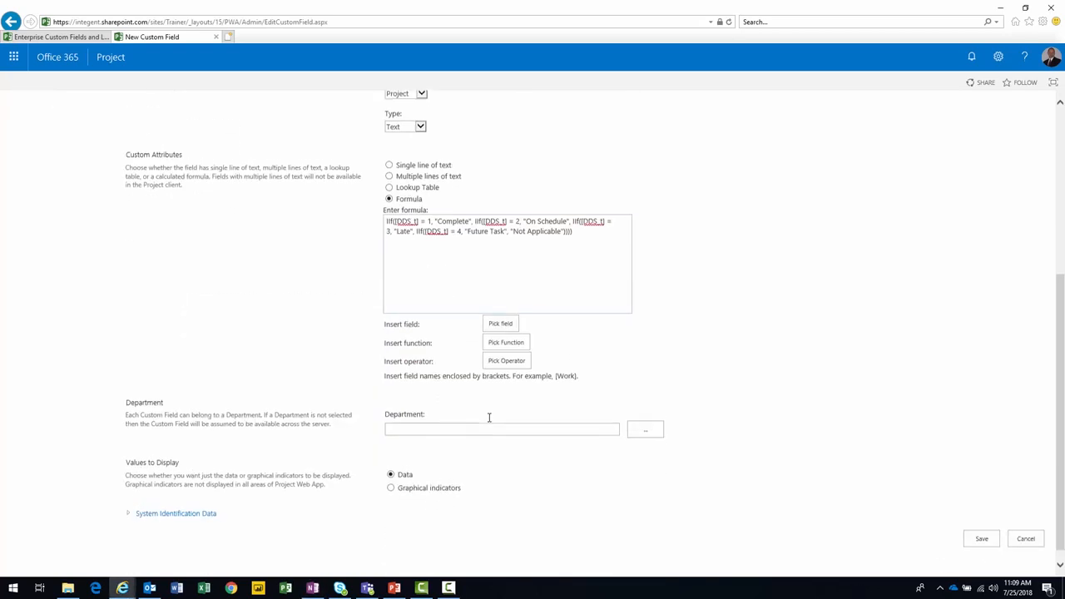
- Display SRS as graphical indicators and set up five "contains" tests for non-summary rows
{"action": "left_click", "coordinate": [390, 474]}
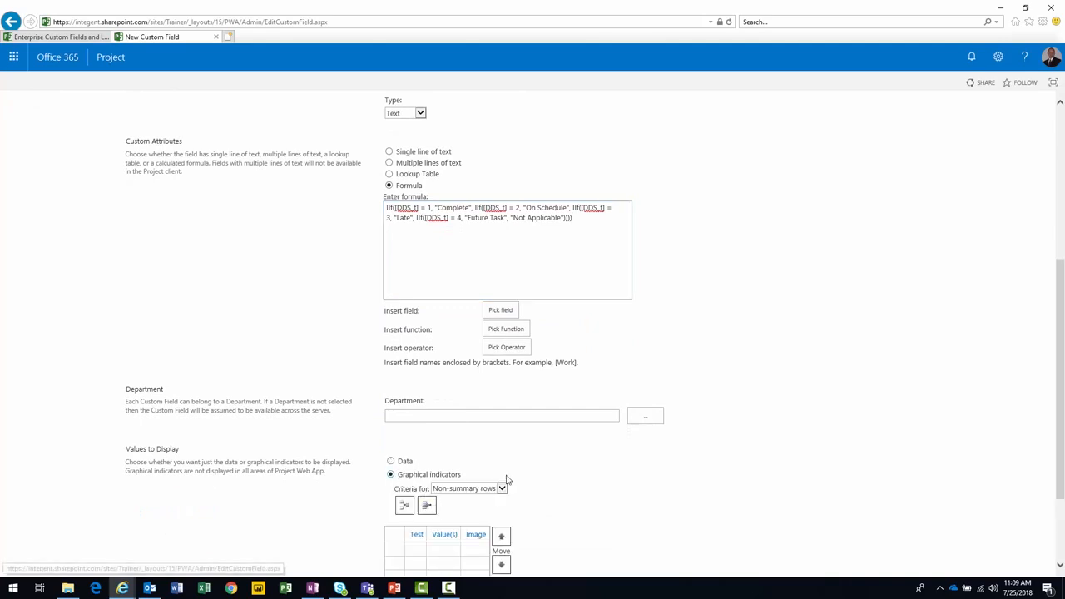
{"action": "scroll", "coordinate": [370, 380], "scroll_direction": "down", "scroll_amount": 3}
{"action": "left_click", "coordinate": [403, 385]}
{"action": "left_click", "coordinate": [414, 431]}
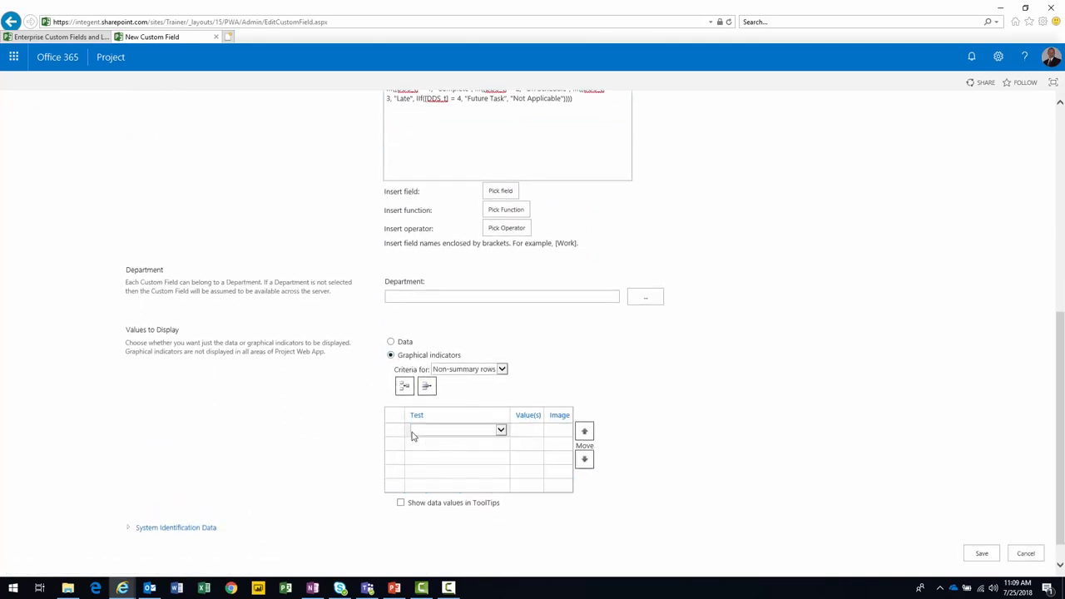
{"action": "left_click", "coordinate": [414, 443]}
{"action": "left_click", "coordinate": [422, 457]}
{"action": "left_click", "coordinate": [426, 471]}
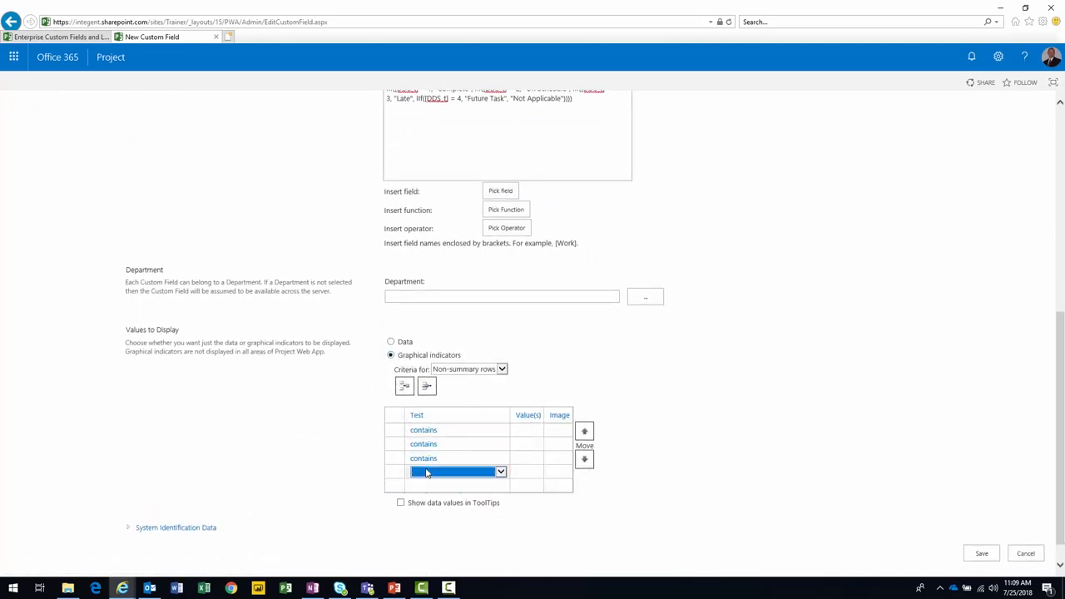
{"action": "left_click", "coordinate": [429, 485]}
- Fill the test values with Complete, On Schedule, Late, Future Task and Not Applicable, and show data values in ToolTips
{"action": "left_click", "coordinate": [519, 430]}
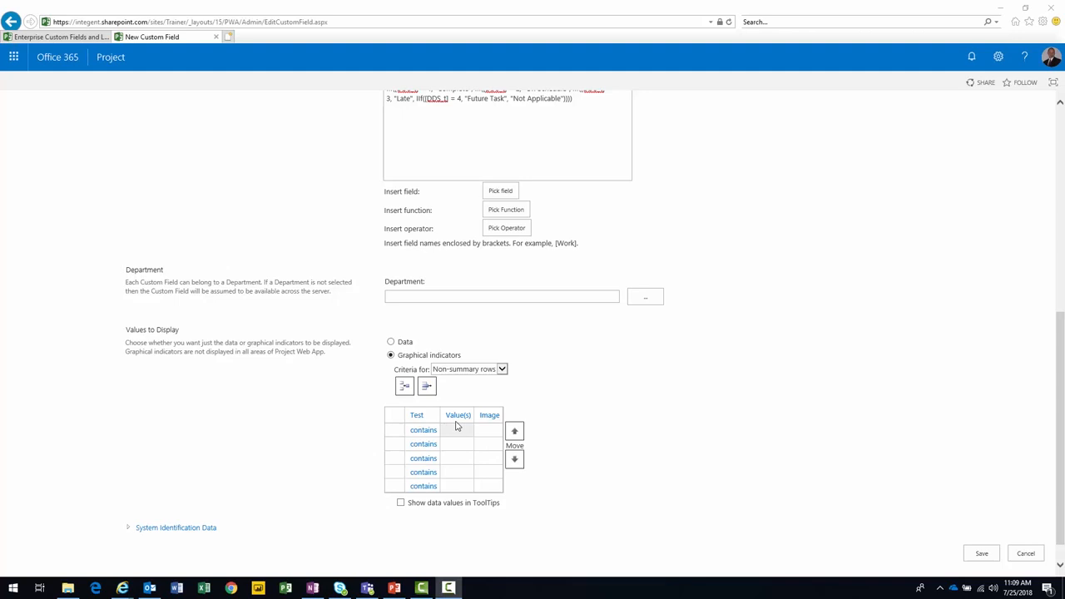
{"action": "type", "text": "Complete"}
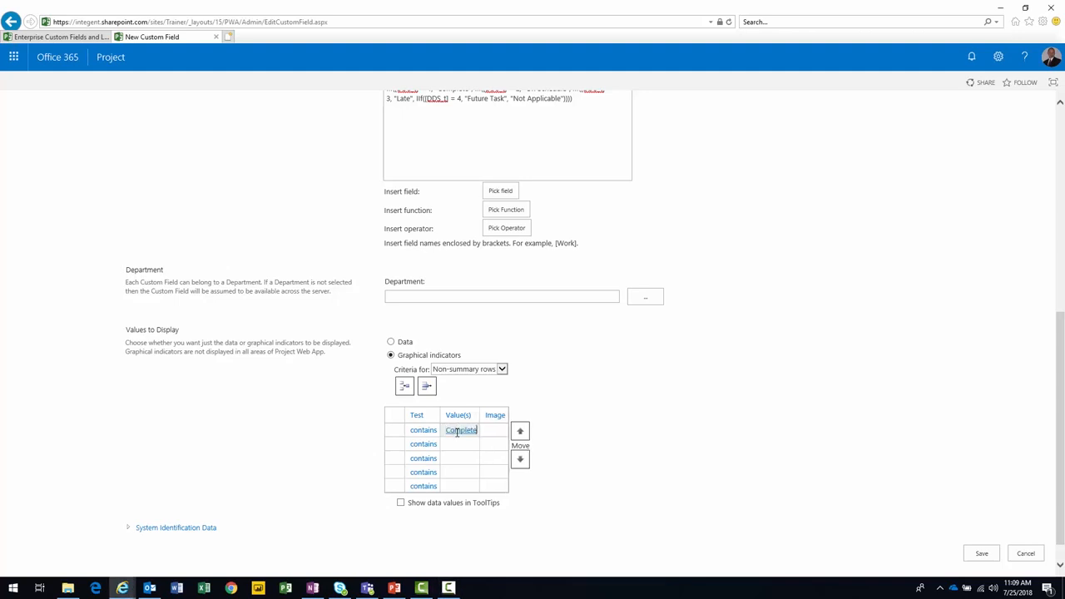
{"action": "key", "text": "Return"}
{"action": "type", "text": "On Schedule"}
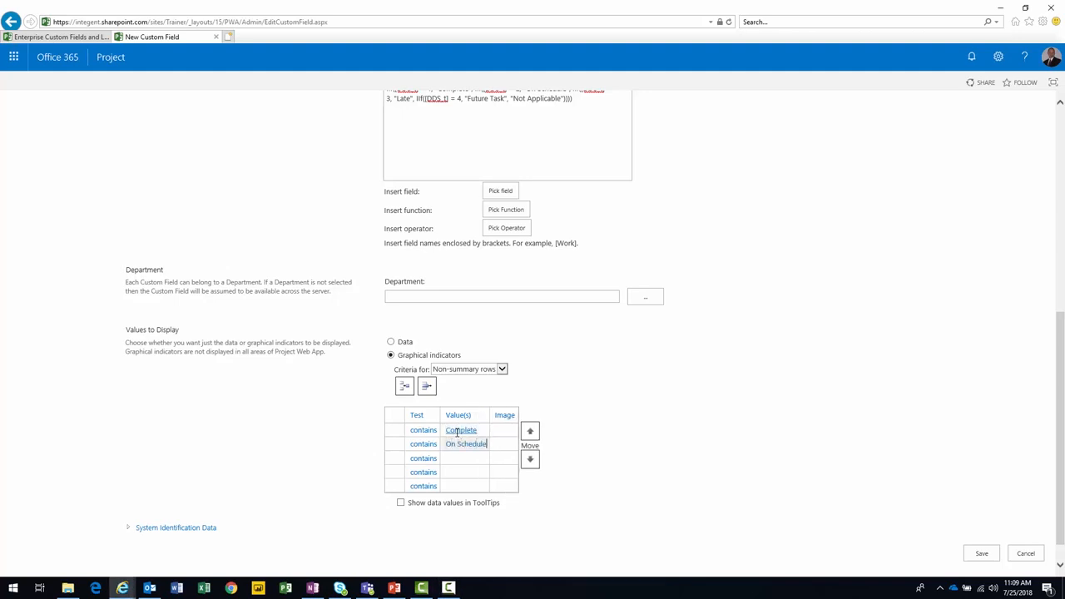
{"action": "key", "text": "Return"}
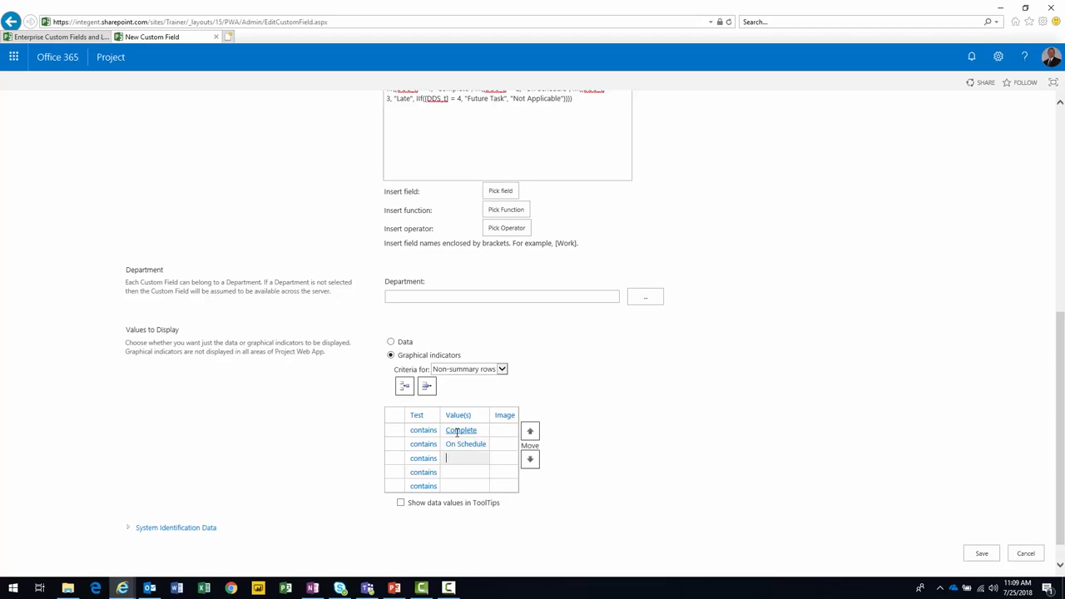
{"action": "key", "text": "Return"}
{"action": "type", "text": "Future Task"}
{"action": "key", "text": "Return"}
{"action": "type", "text": "Noo"}
{"action": "type", "text": " Applicat"}
{"action": "type", "text": "b"}
{"action": "type", "text": "le"}
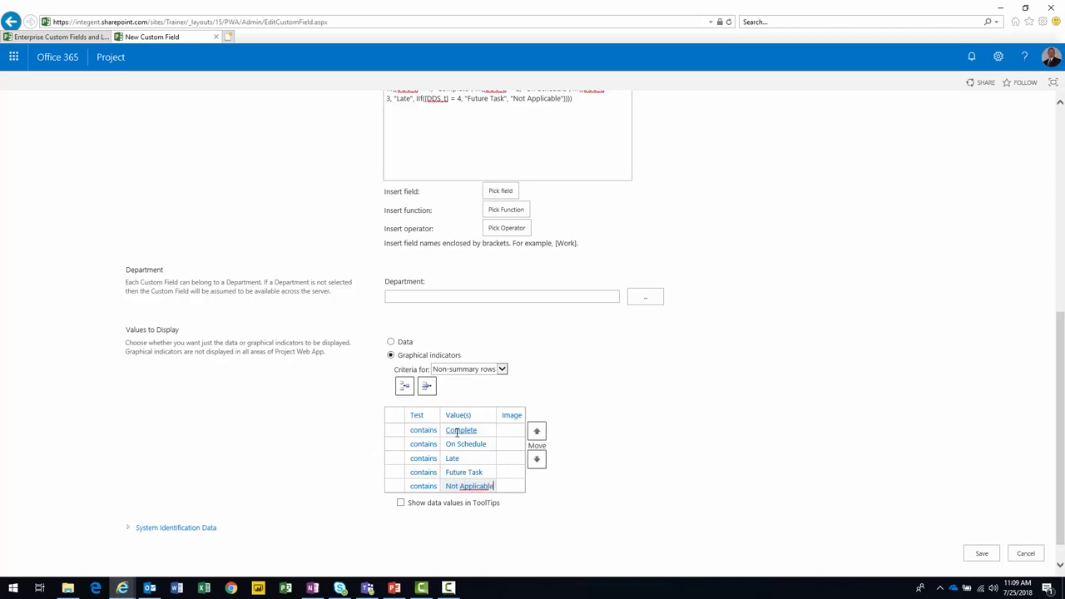
{"action": "left_click", "coordinate": [401, 504]}
- Assign the green check mark image to Complete and the green diamond to On Schedule
{"action": "left_click", "coordinate": [511, 431]}
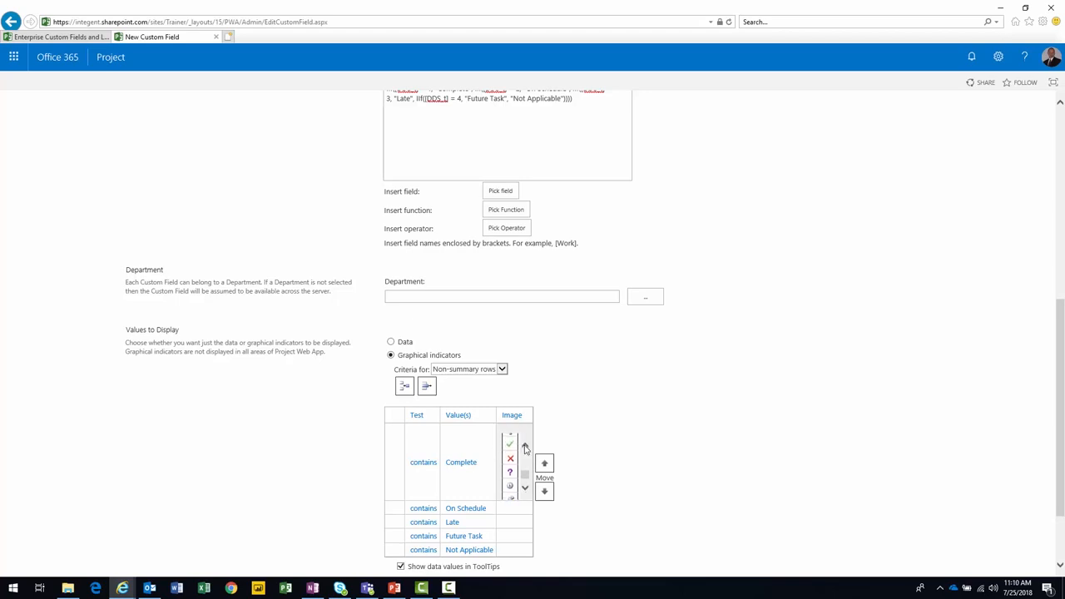
{"action": "left_click", "coordinate": [510, 462]}
{"action": "left_click", "coordinate": [510, 443]}
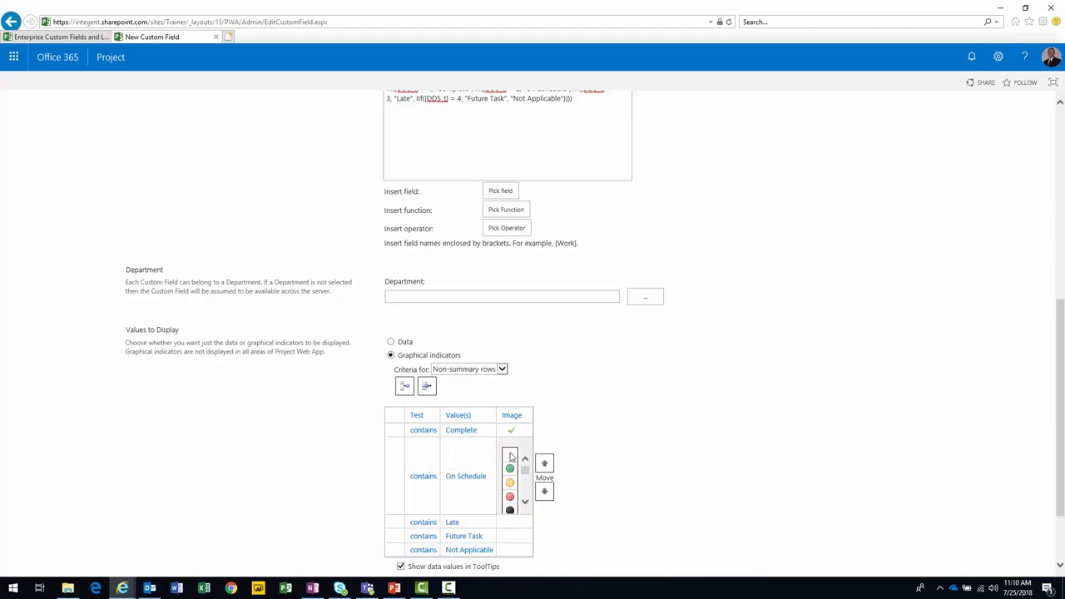
{"action": "left_click", "coordinate": [525, 507]}
{"action": "left_click", "coordinate": [525, 508]}
{"action": "left_click", "coordinate": [525, 508]}
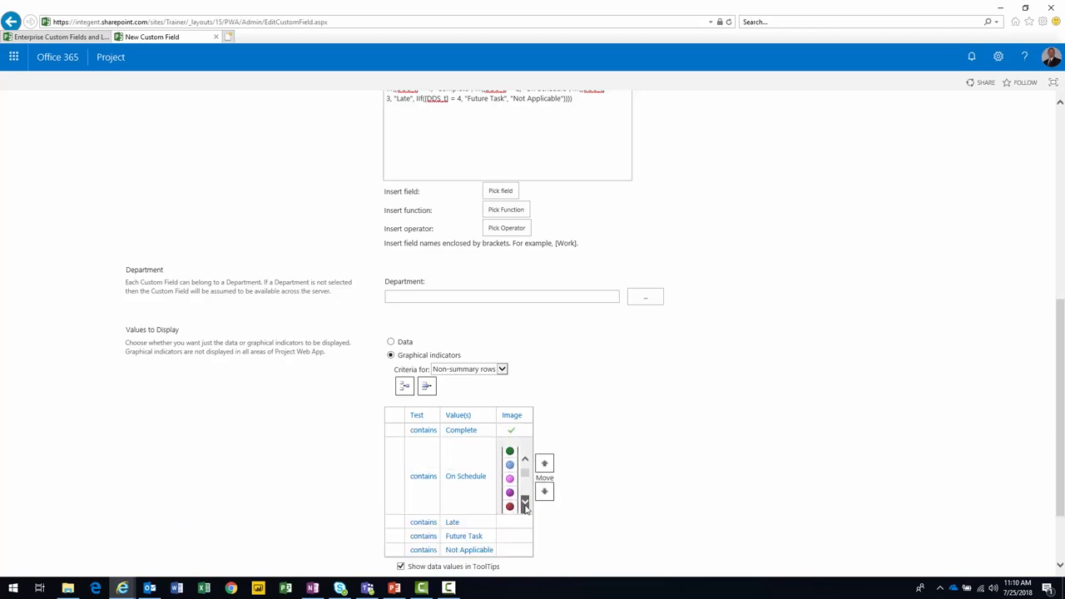
{"action": "left_click", "coordinate": [525, 507]}
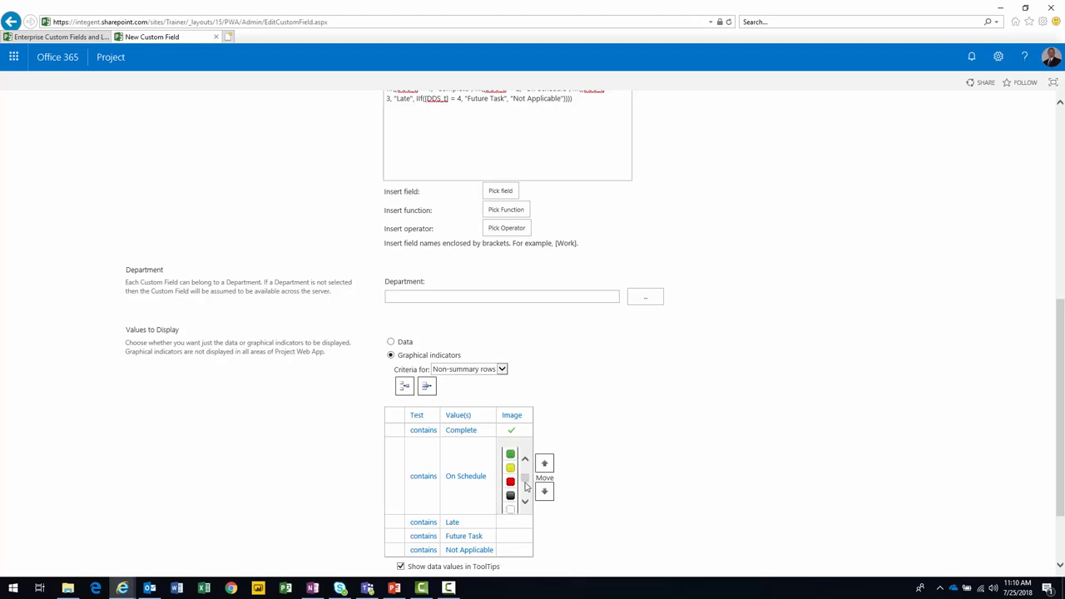
{"action": "left_click", "coordinate": [512, 503]}
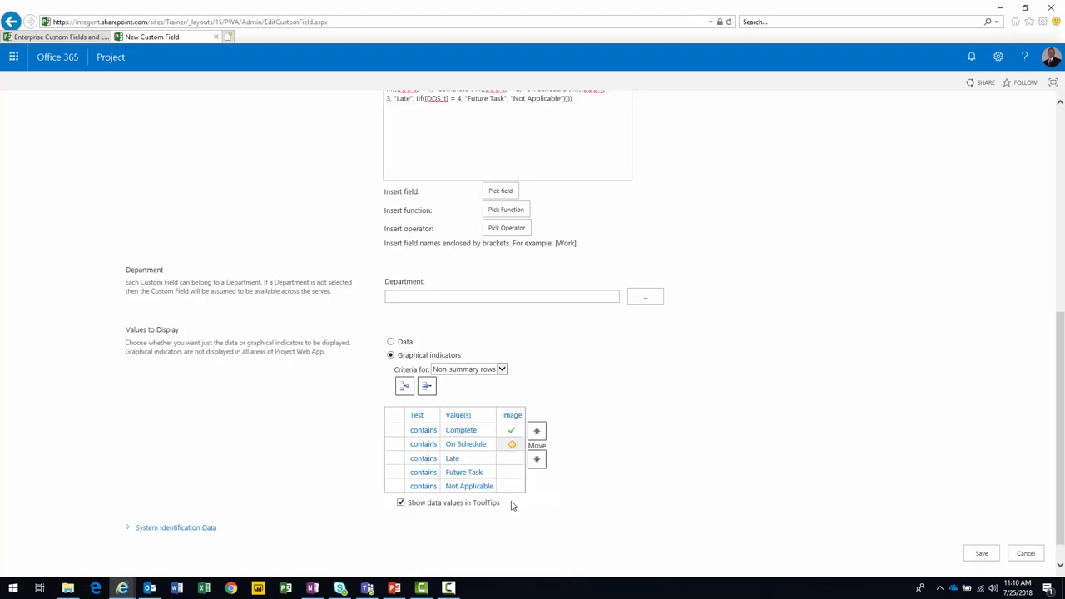
{"action": "left_click", "coordinate": [512, 444]}
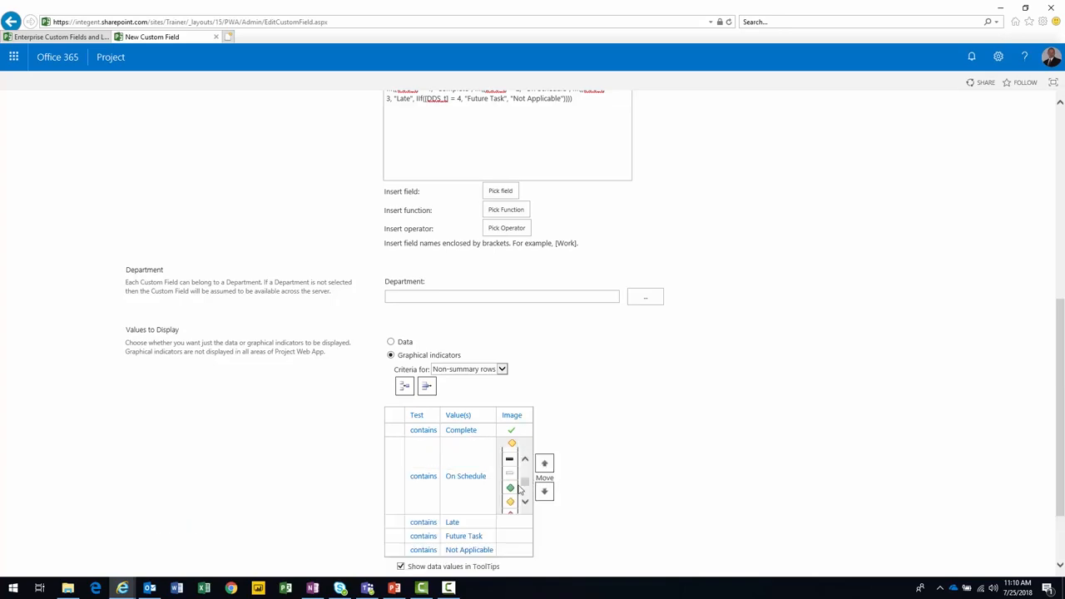
{"action": "left_click", "coordinate": [511, 488]}
- Assign the yellow diamond image to Late and the white bar to Future Task
{"action": "left_click", "coordinate": [511, 458]}
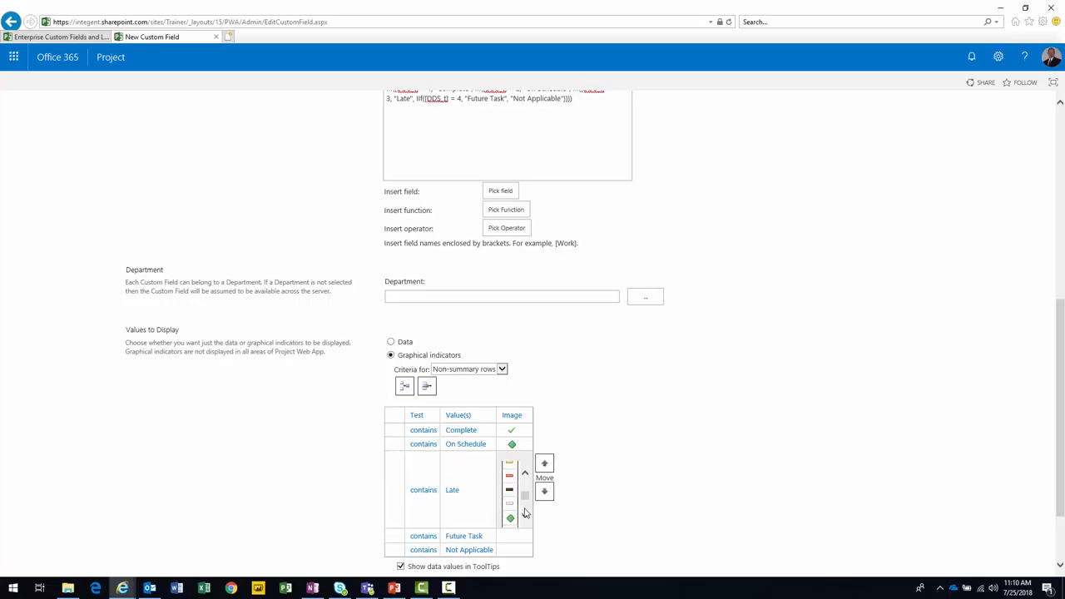
{"action": "left_click", "coordinate": [510, 507]}
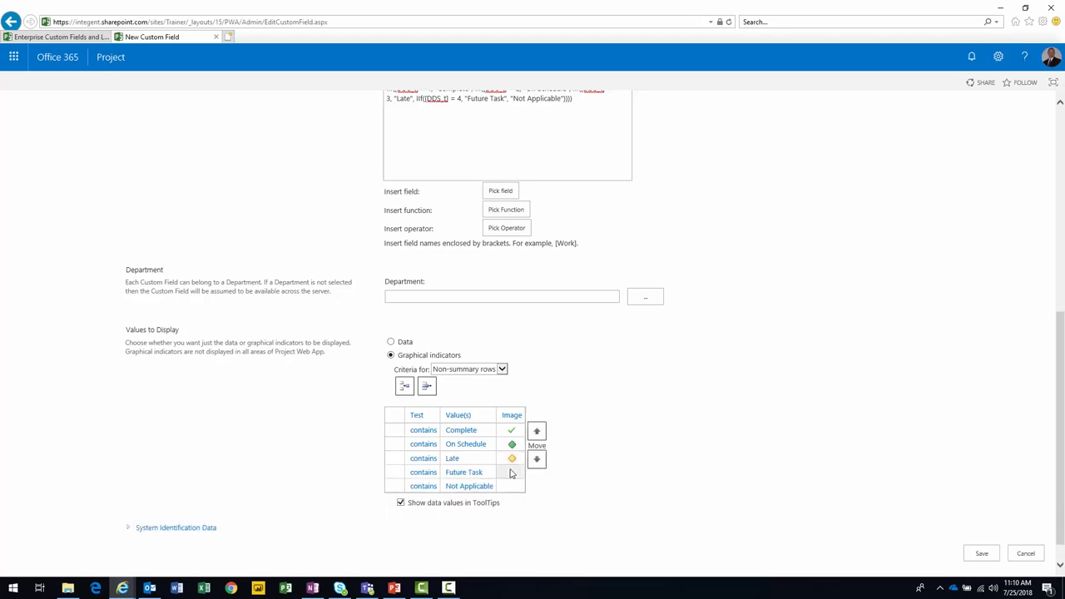
{"action": "left_click", "coordinate": [510, 472]}
{"action": "left_click", "coordinate": [525, 526]}
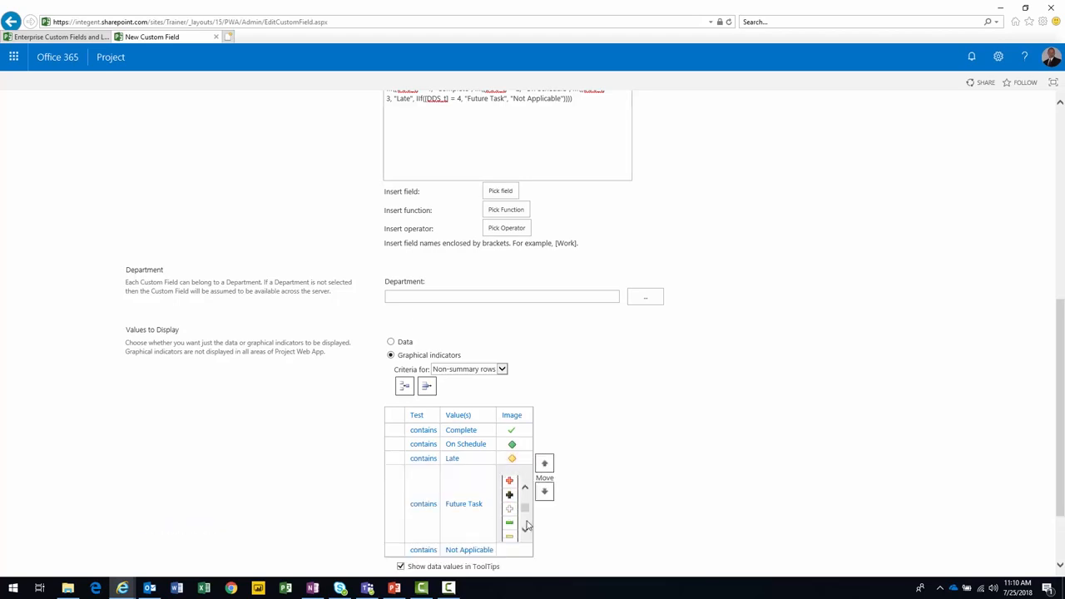
{"action": "left_click", "coordinate": [524, 490]}
{"action": "left_click", "coordinate": [509, 488]}
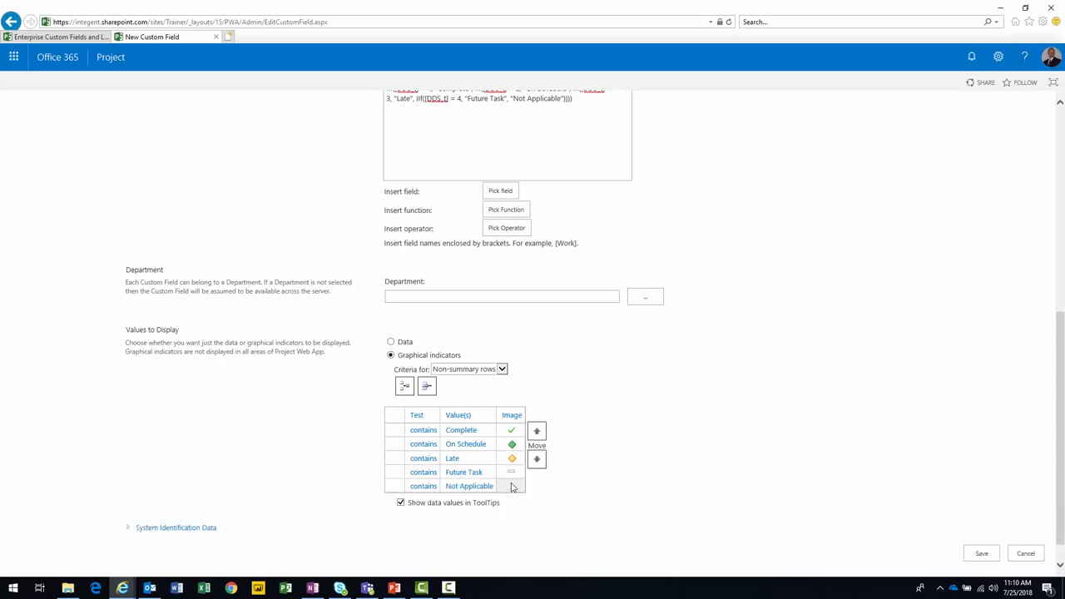
- Pick an indicator image for Not Applicable and try to save the SRS field
{"action": "left_click", "coordinate": [513, 488]}
{"action": "scroll", "coordinate": [525, 516], "scroll_direction": "down", "scroll_amount": 3}
{"action": "scroll", "coordinate": [525, 516], "scroll_direction": "down", "scroll_amount": 3}
{"action": "left_click", "coordinate": [510, 522]}
{"action": "left_click", "coordinate": [977, 553]}
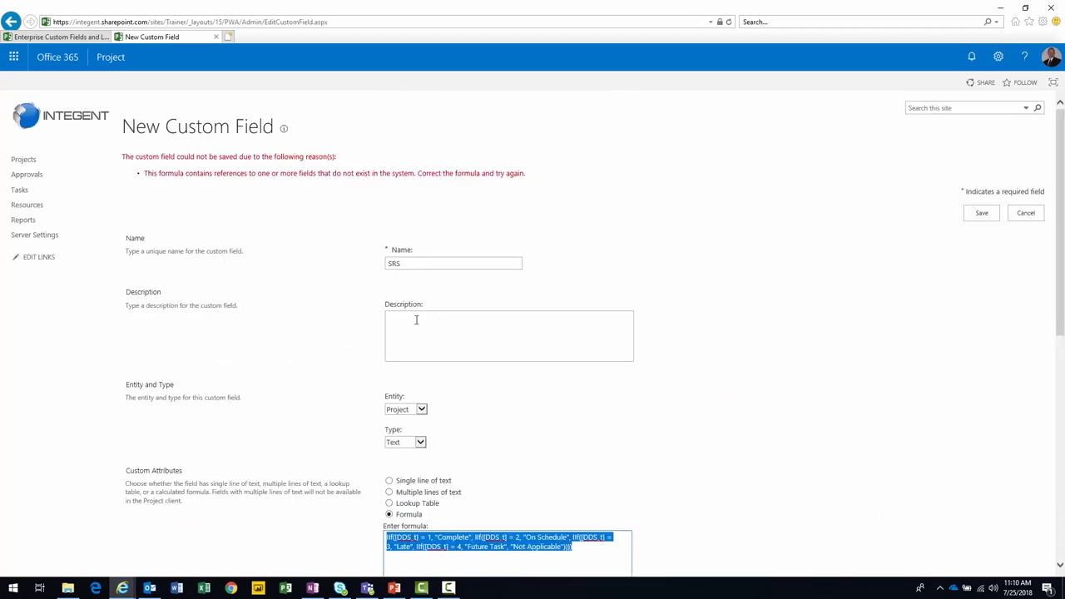
- Compare the field referenced in the SRS formula with the names in the enterprise custom fields list
{"action": "scroll", "coordinate": [618, 400], "scroll_direction": "down", "scroll_amount": 2}
{"action": "left_click", "coordinate": [588, 404]}
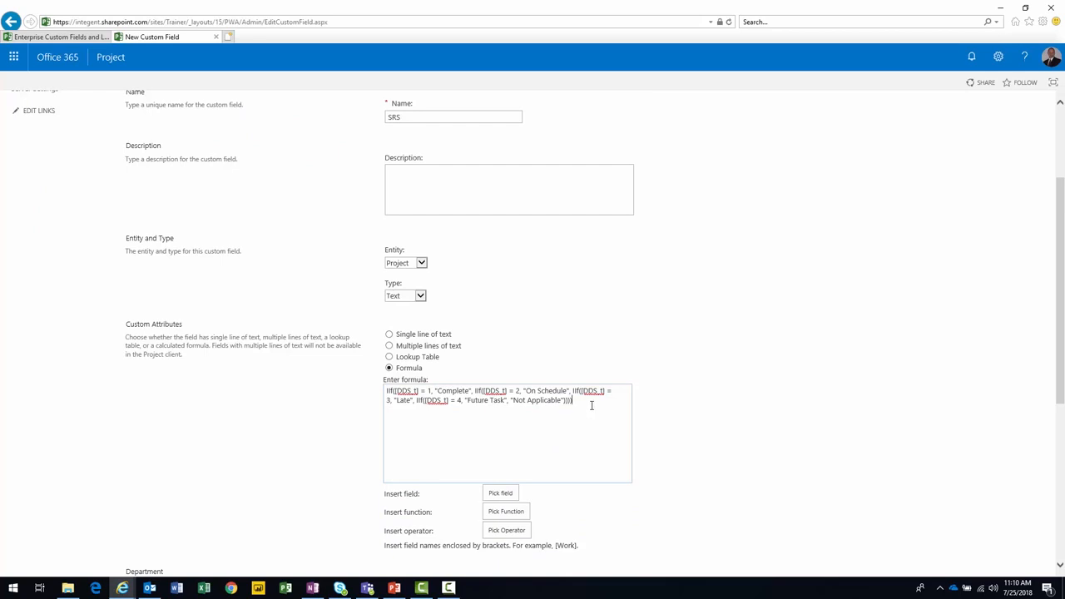
{"action": "scroll", "coordinate": [591, 405], "scroll_direction": "up", "scroll_amount": 1}
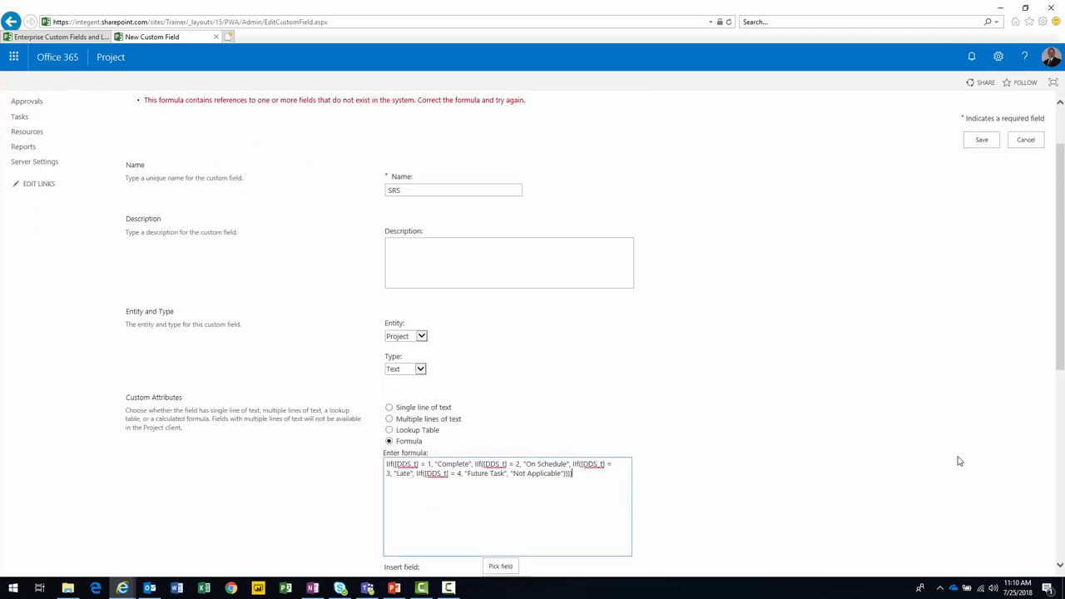
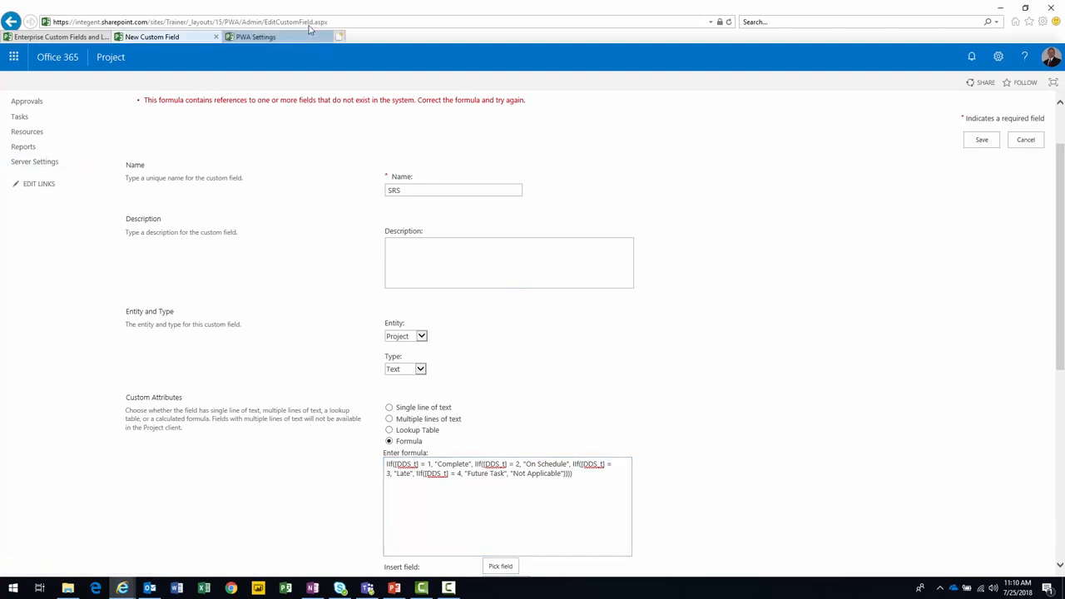
{"action": "left_click", "coordinate": [426, 182]}
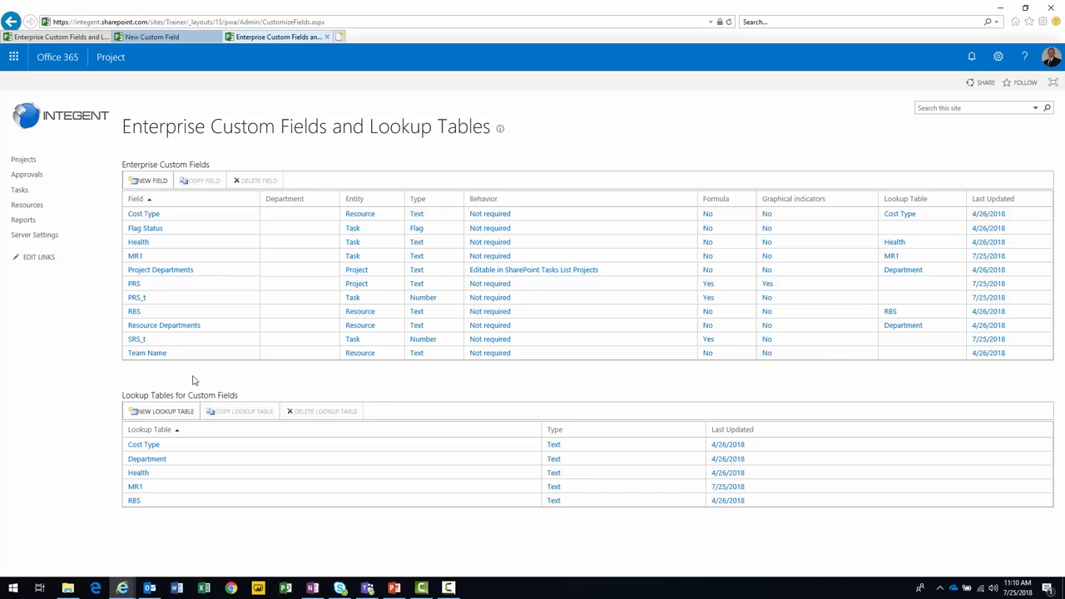
{"action": "left_click", "coordinate": [157, 38]}
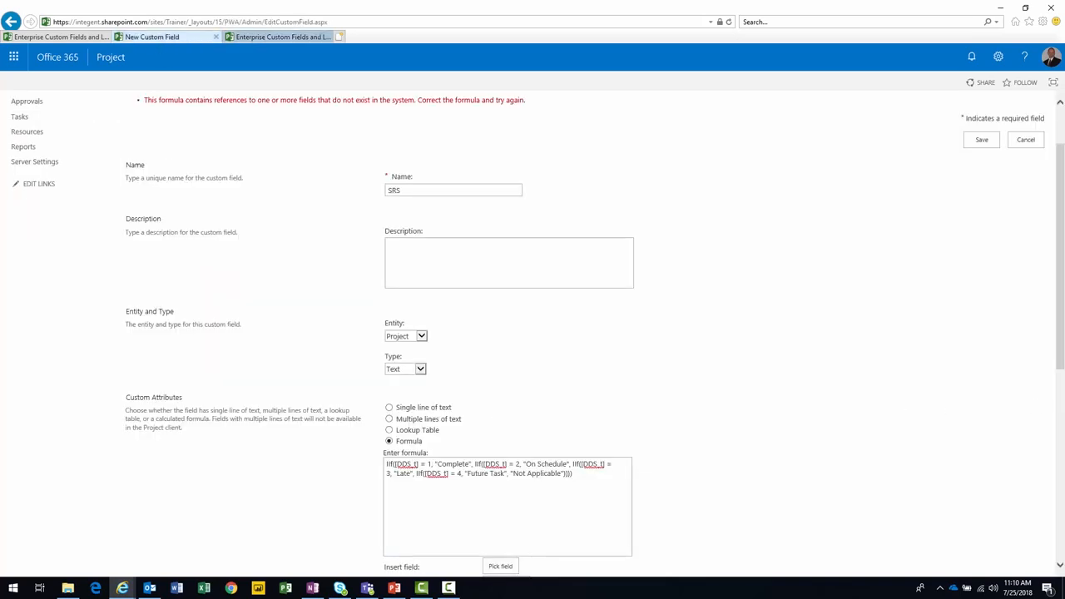
- Replace the SRS formula with the version that tests [SRS_t] instead of [DDS_t], and save the SRS field
{"action": "key", "text": "alt+Tab"}
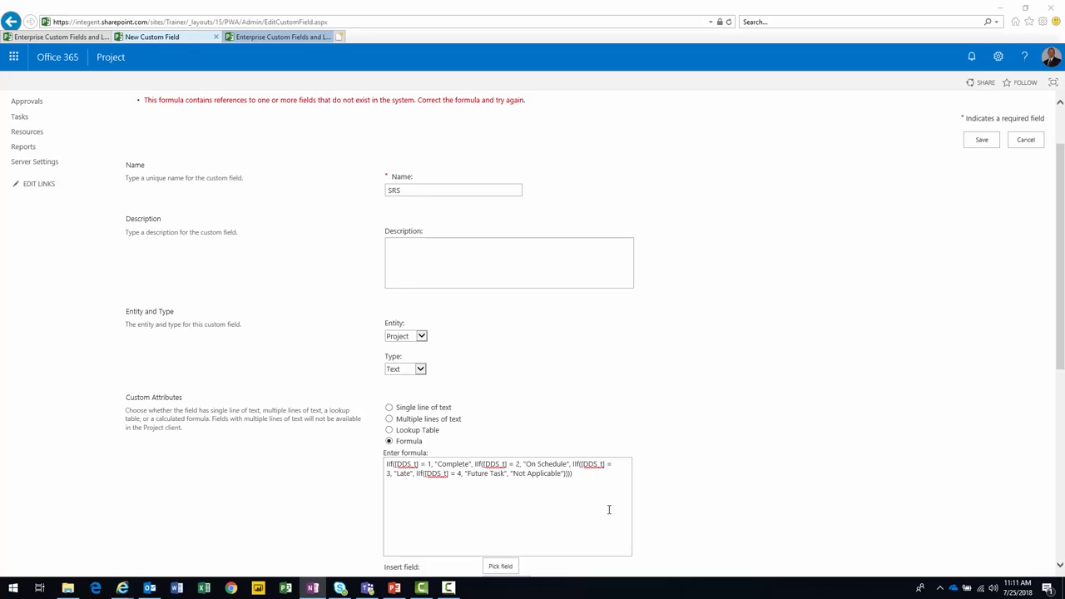
{"action": "key", "text": "alt+Tab"}
{"action": "key", "text": "ctrl+a"}
{"action": "type", "text": "IIf([SRS_t] = 1, \"Complete\", IIf([SRS_t] = 2, \"On Schedule\", IIf([SRS_t] = 3, \"Late\", IIf([SRS_t] = 4, \"Future Task\", \"Not Applicable\"))))"}
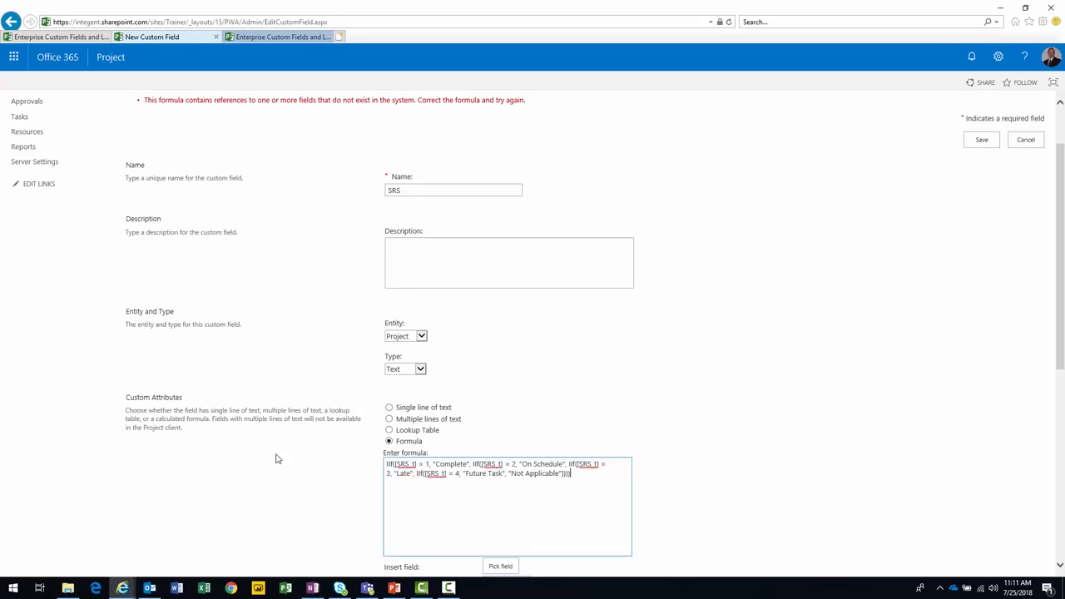
{"action": "left_click", "coordinate": [982, 143]}
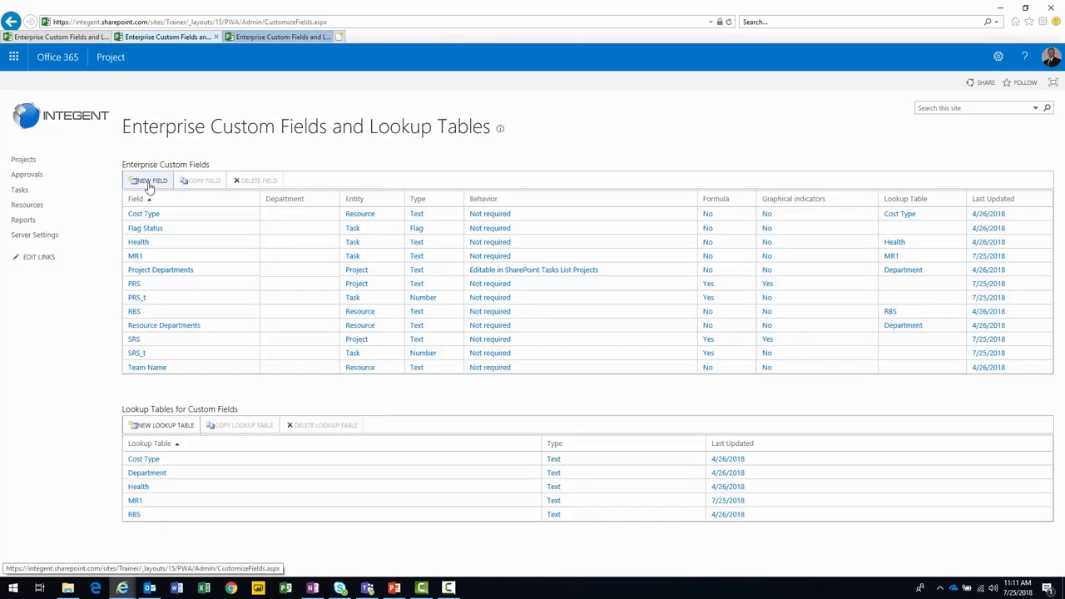
- Create a new custom field named DDS_t with entity Task and type Number
{"action": "left_click", "coordinate": [148, 183]}
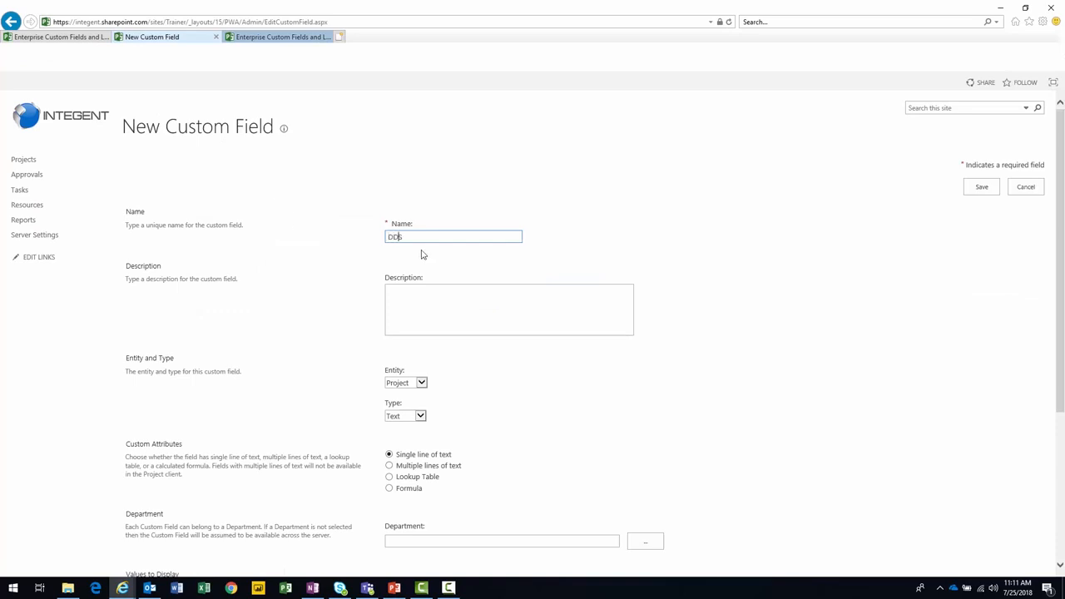
{"action": "scroll", "coordinate": [499, 408], "scroll_direction": "down", "scroll_amount": 2}
{"action": "left_click", "coordinate": [405, 236]}
{"action": "left_click", "coordinate": [395, 217]}
{"action": "left_click", "coordinate": [416, 269]}
{"action": "left_click", "coordinate": [408, 260]}
- Make DDS_t a formula field and paste in its status formula, ending "Complete] < 100 And Now() < [Finish], 2, True, 0), 0)"
{"action": "left_click", "coordinate": [408, 330]}
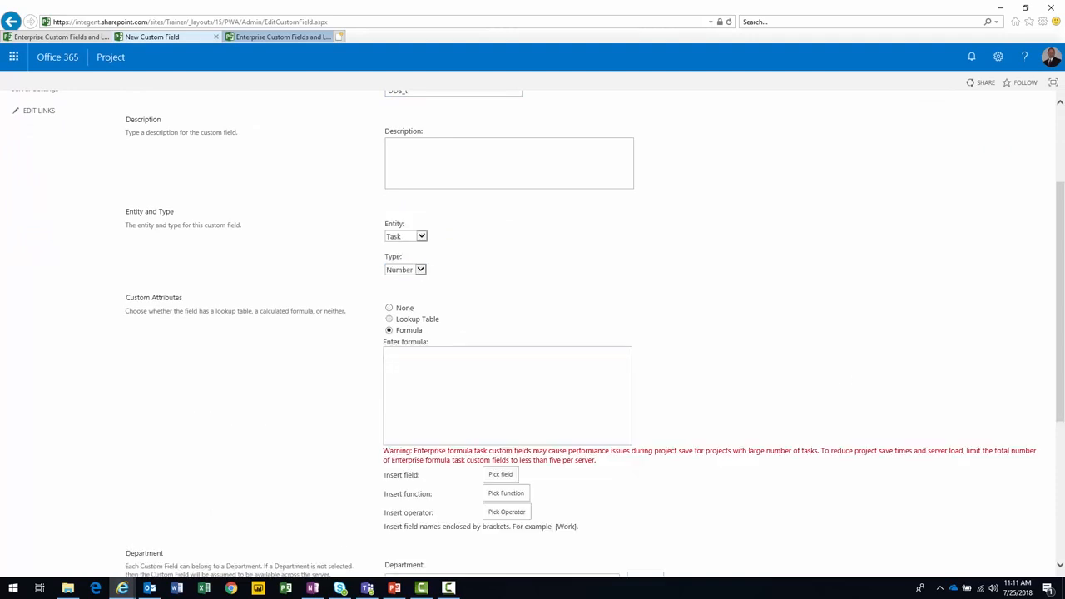
{"action": "key", "text": "alt+Tab"}
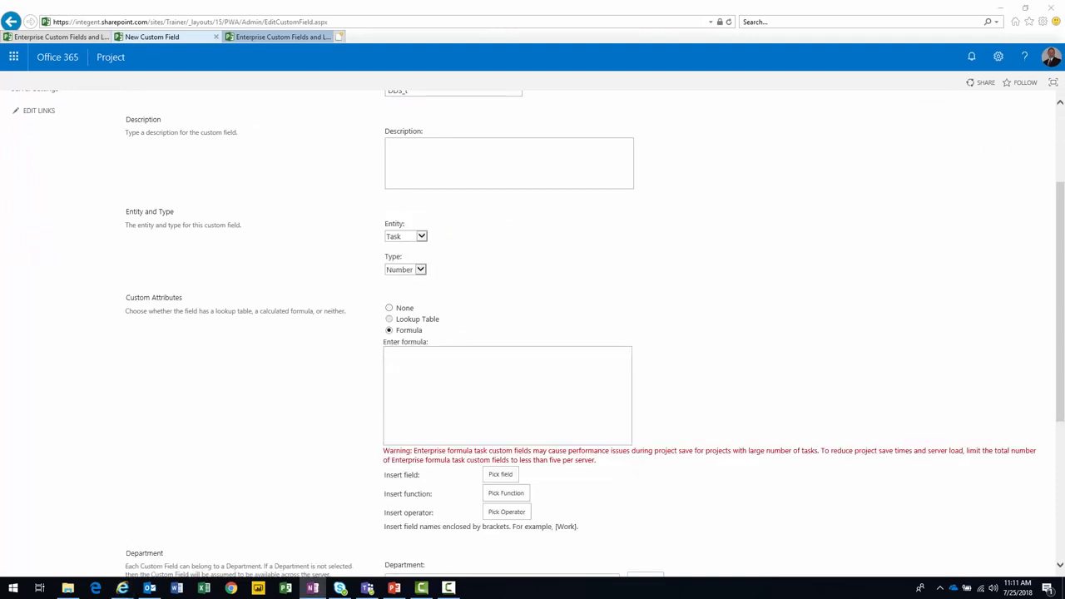
{"action": "left_click", "coordinate": [449, 385]}
{"action": "key", "text": "ctrl+v"}
- Roll up DDS_t summary rows by Maximum, roll values down to assignments unless manually specified, and save the field
{"action": "scroll", "coordinate": [441, 386], "scroll_direction": "down", "scroll_amount": 3}
{"action": "left_click", "coordinate": [404, 359]}
{"action": "left_click", "coordinate": [403, 426]}
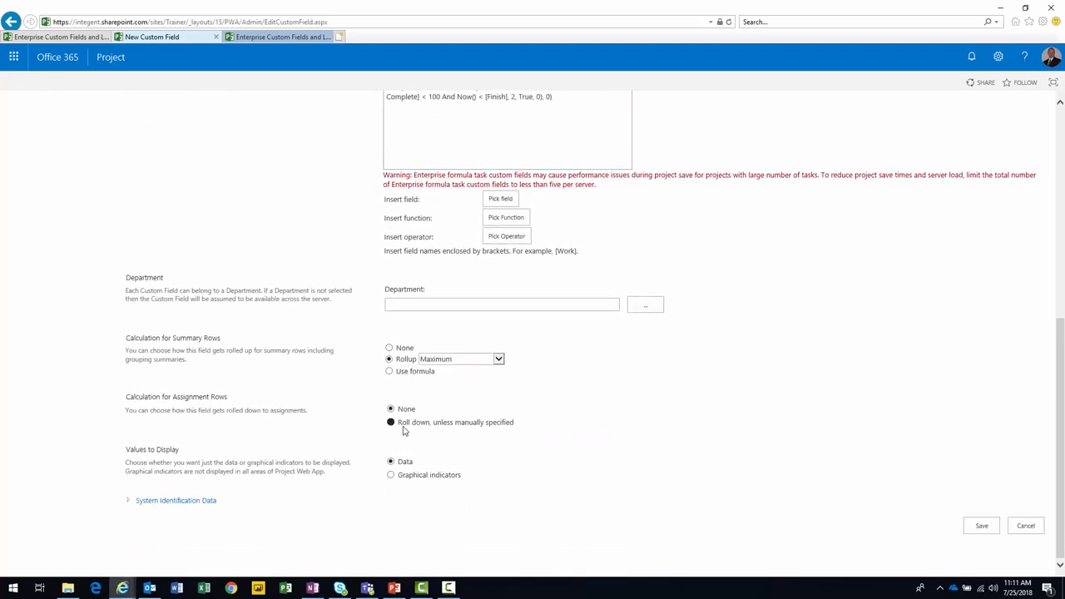
{"action": "left_click", "coordinate": [982, 526]}
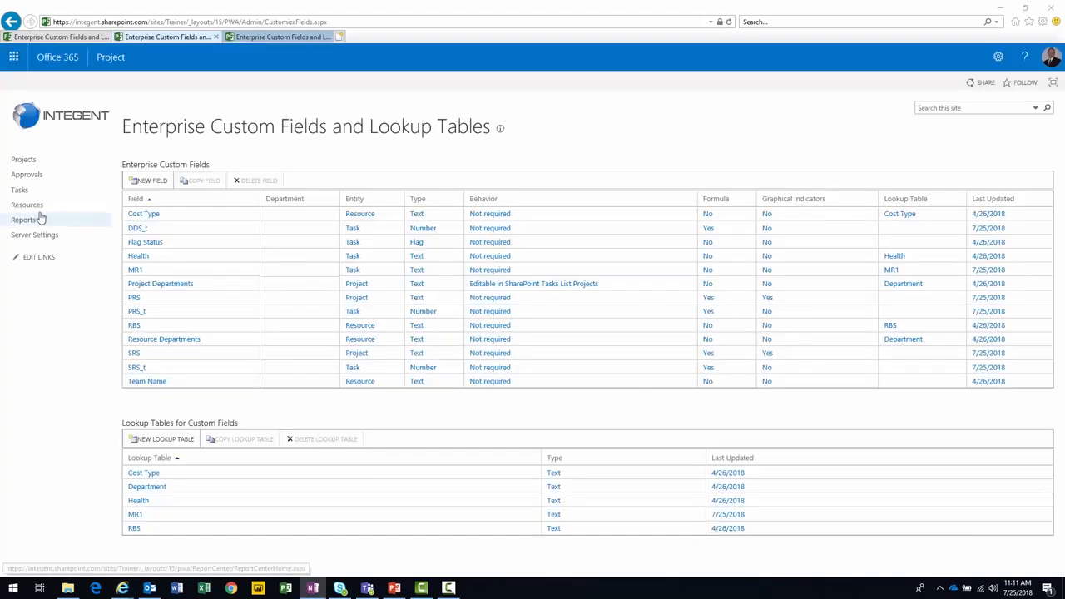
- Create a new custom field named DDS with entity Project and type Text
{"action": "left_click", "coordinate": [143, 180]}
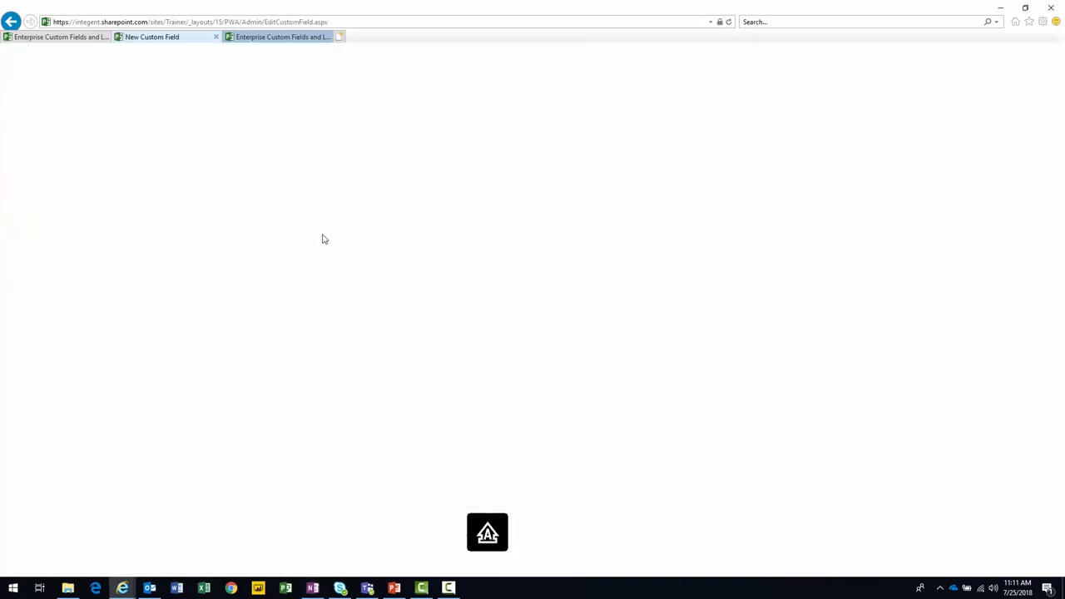
{"action": "left_click", "coordinate": [463, 235]}
{"action": "type", "text": "DDS"}
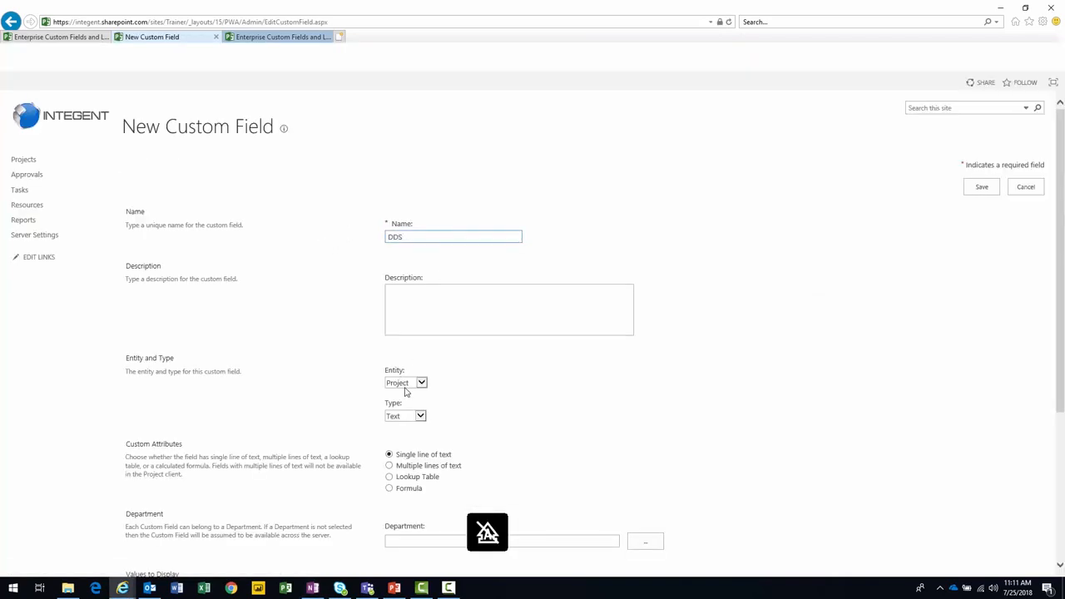
{"action": "left_click", "coordinate": [404, 420]}
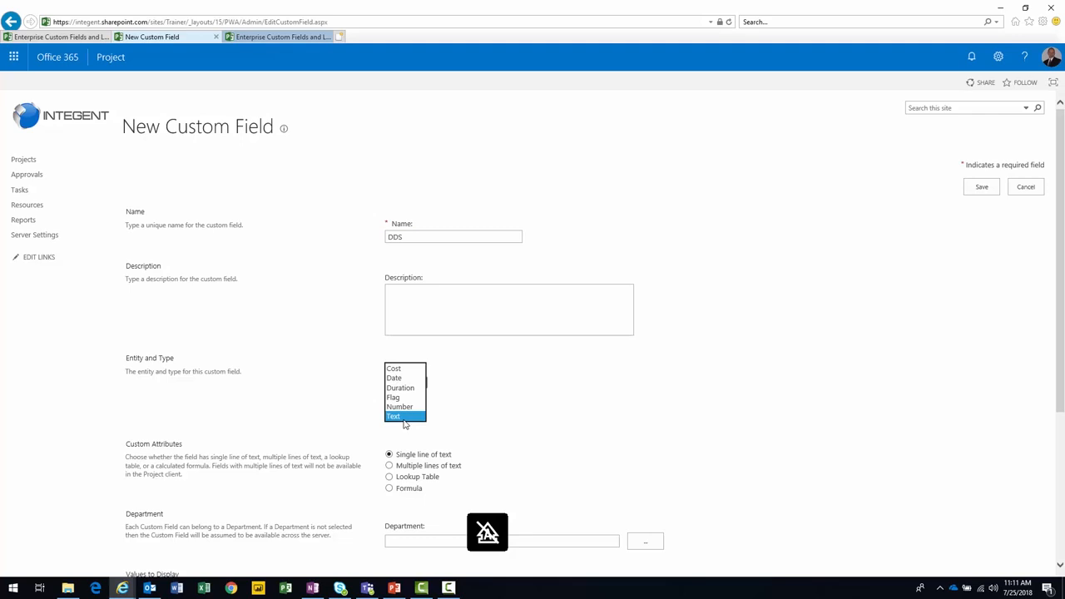
{"action": "left_click", "coordinate": [404, 416]}
- Give DDS a nested IIf formula mapping [DDS_t] 1 to 4 to Complete, On Schedule, Late and Future Task, otherwise Not Applicable
{"action": "scroll", "coordinate": [398, 260], "scroll_direction": "down", "scroll_amount": 3}
{"action": "left_click", "coordinate": [389, 255]}
{"action": "left_click", "coordinate": [475, 309]}
{"action": "type", "text": "IIf([DDS_t] = 1, \"Complete\", IIf([DDS_t] = 2, \"On Schedule\", IIf([DDS_t] = 3, \"Late\", IIf([DDS_t] = 4, \"Future Task\", \"Not Applicable\"))))"}
- Display DDS with graphical indicators and insert five criteria rows for non-summary rows
{"action": "scroll", "coordinate": [502, 313], "scroll_direction": "down", "scroll_amount": 2}
{"action": "left_click", "coordinate": [408, 475]}
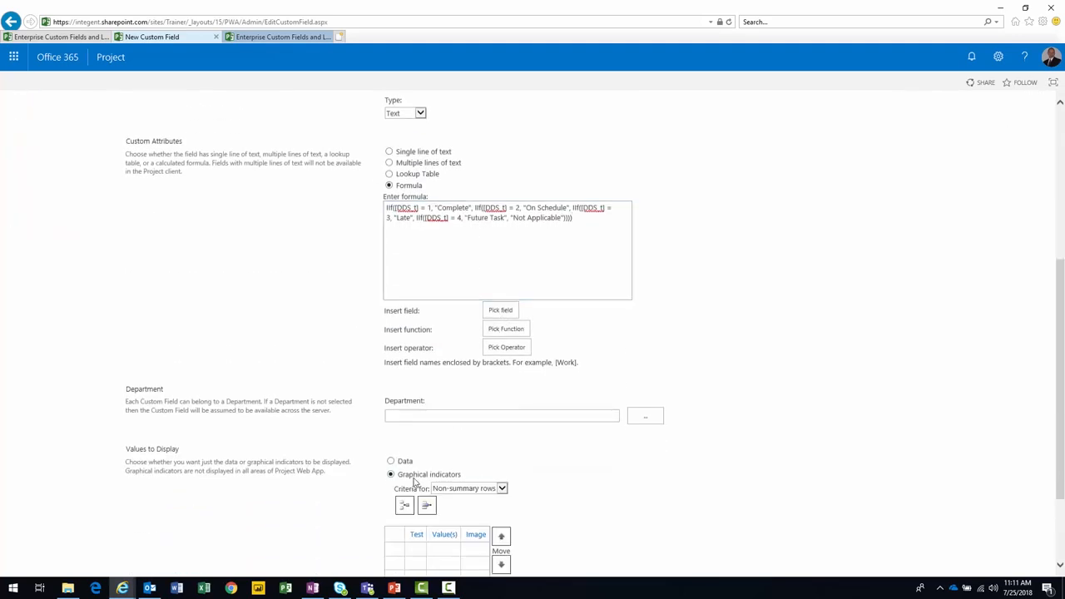
{"action": "scroll", "coordinate": [422, 509], "scroll_direction": "down", "scroll_amount": 3}
{"action": "left_click", "coordinate": [404, 387]}
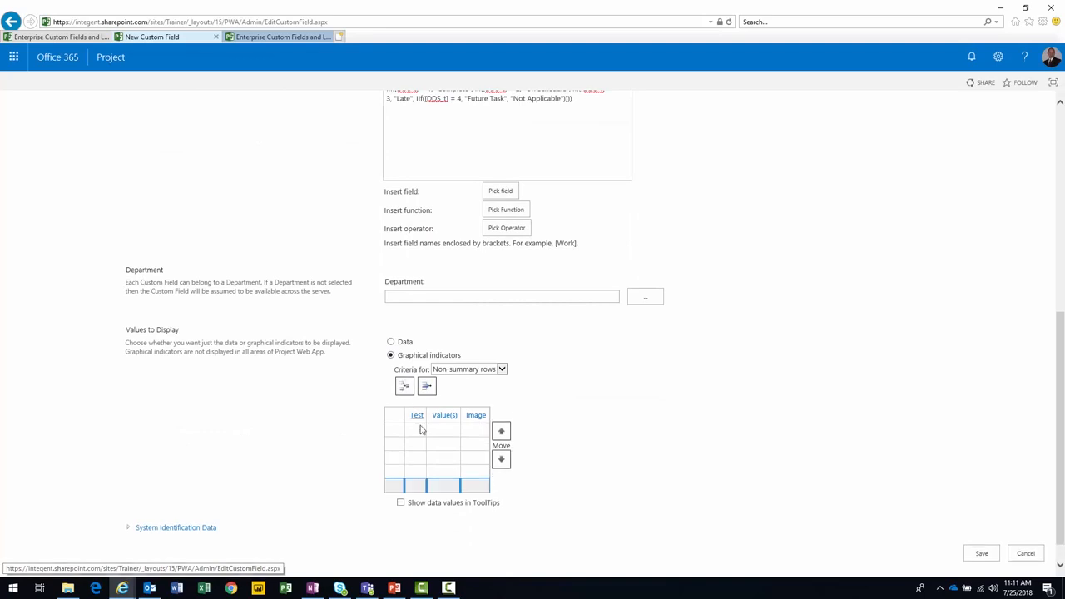
- Set the test of all five indicator rows to contains and show data values in ToolTips
{"action": "left_click", "coordinate": [419, 430]}
{"action": "left_click", "coordinate": [420, 445]}
{"action": "left_click", "coordinate": [425, 458]}
{"action": "left_click", "coordinate": [427, 472]}
{"action": "left_click", "coordinate": [427, 486]}
{"action": "left_click", "coordinate": [400, 503]}
- Fill the indicator row values with Complete, On Schedule, Late, Future Task and Not Applicable
{"action": "left_click", "coordinate": [452, 431]}
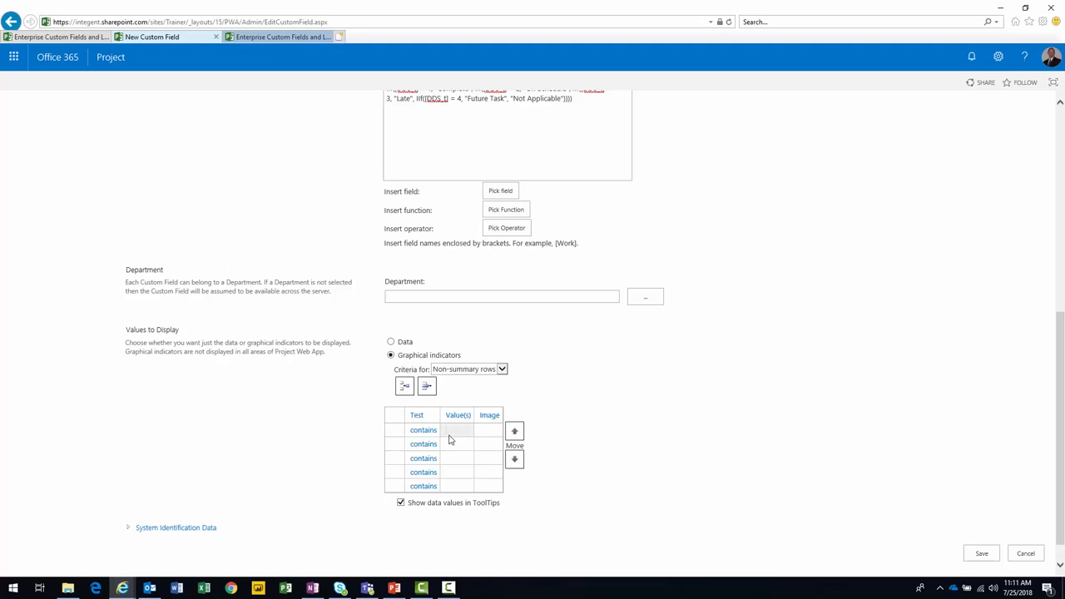
{"action": "type", "text": "Complete"}
{"action": "left_click", "coordinate": [450, 440]}
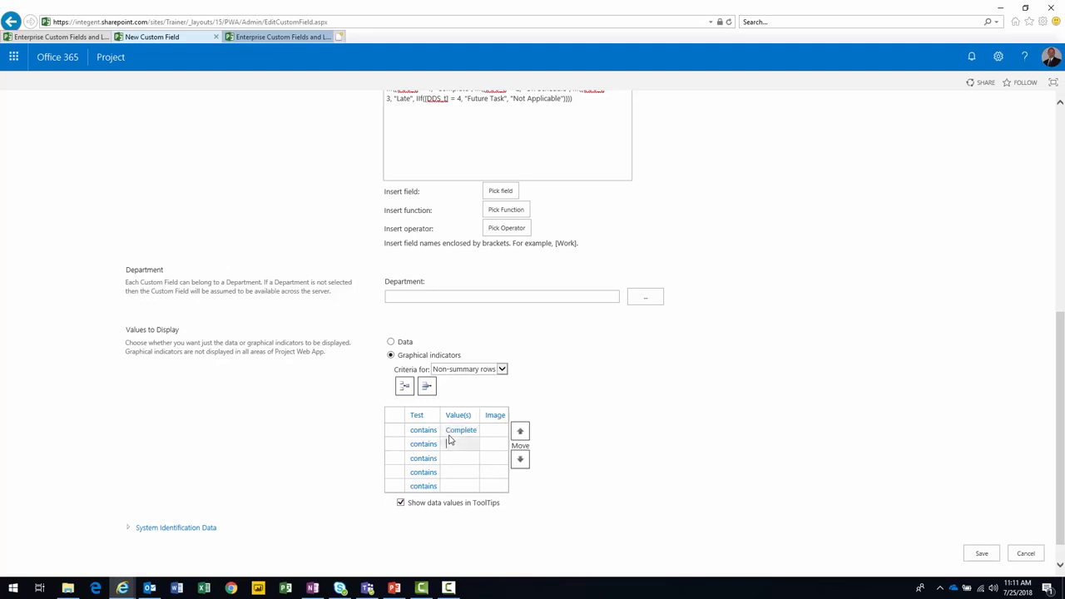
{"action": "type", "text": "On Schedule"}
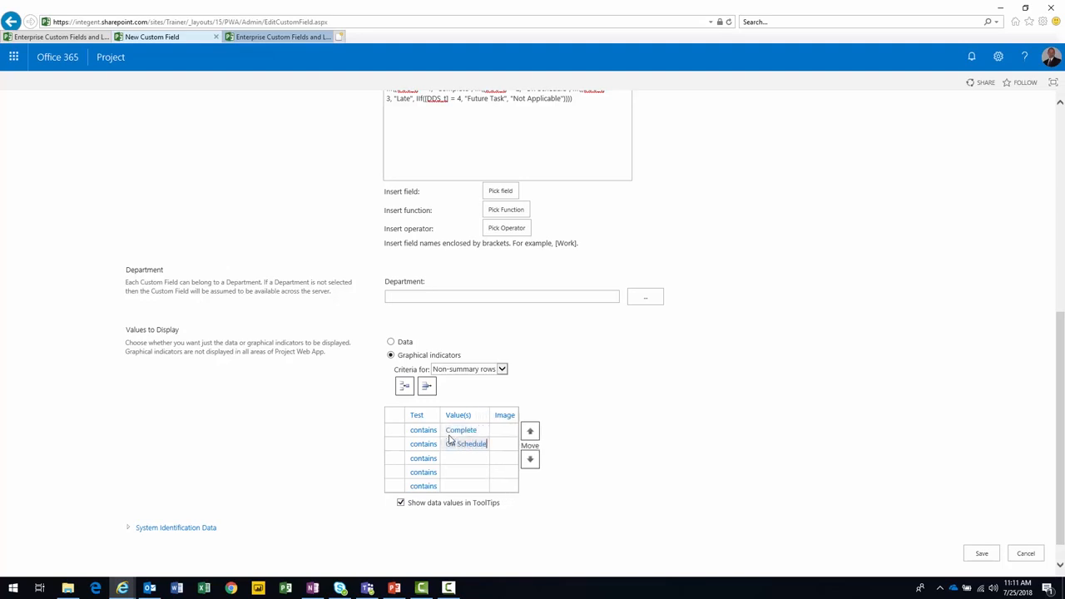
{"action": "key", "text": "Return"}
{"action": "type", "text": "Late"}
{"action": "key", "text": "Return"}
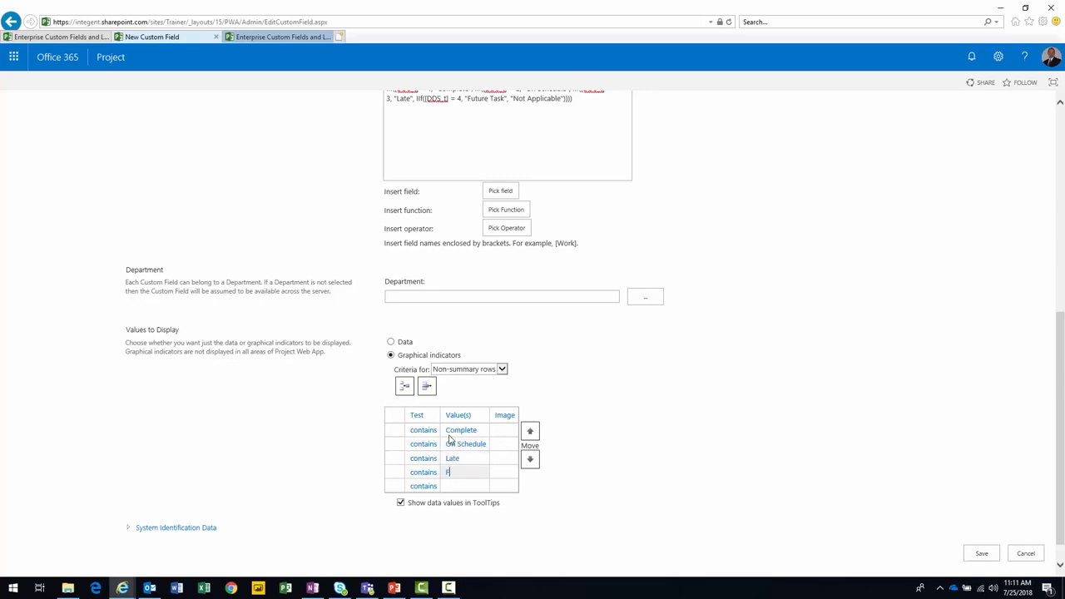
{"action": "key", "text": "Return"}
{"action": "type", "text": "Not Applicable"}
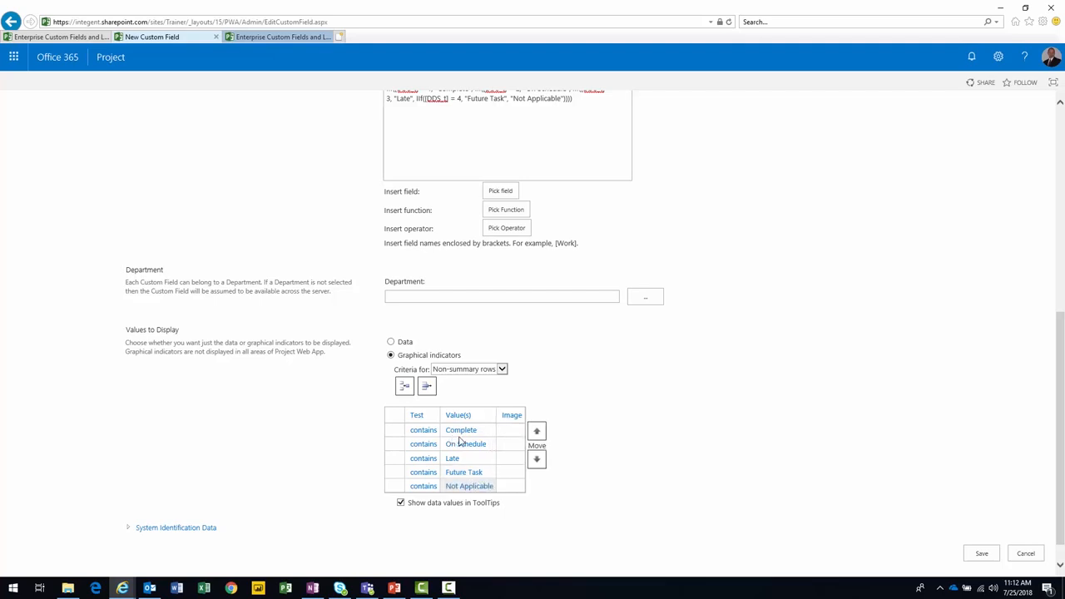
- Use the green check mark as the DDS indicator for Complete and the green diamond for On Schedule
{"action": "left_click", "coordinate": [511, 437]}
{"action": "scroll", "coordinate": [524, 483], "scroll_direction": "down", "scroll_amount": 5}
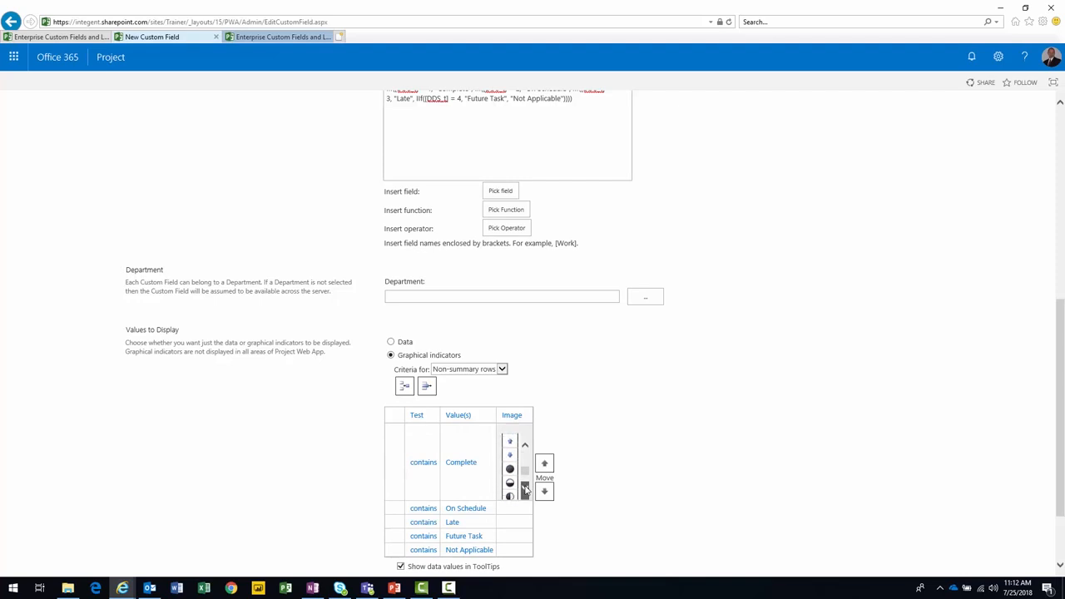
{"action": "scroll", "coordinate": [524, 488], "scroll_direction": "down", "scroll_amount": 4}
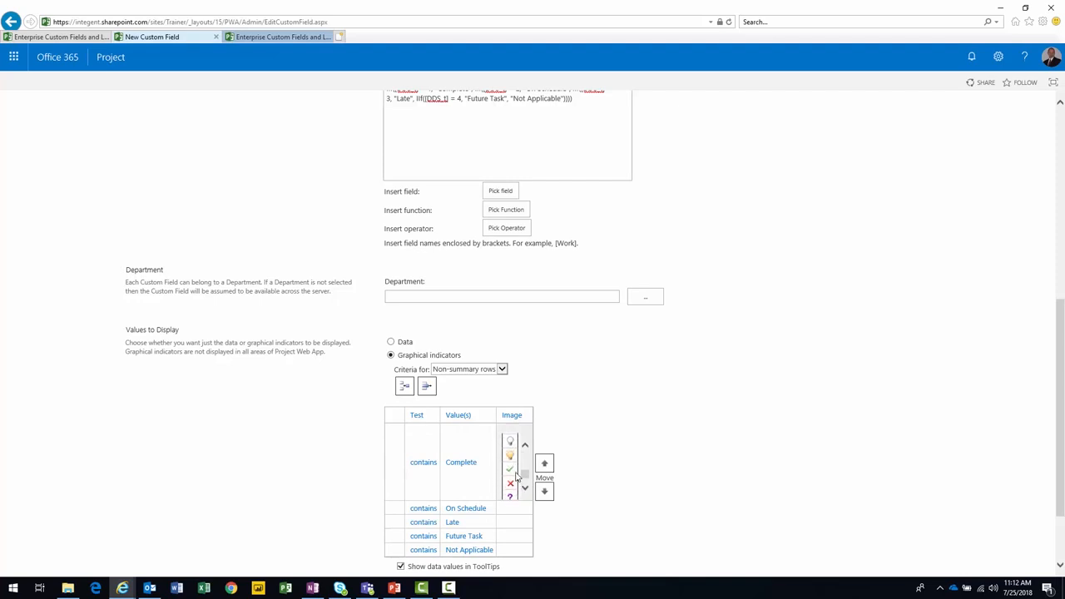
{"action": "left_click", "coordinate": [511, 471]}
{"action": "left_click", "coordinate": [508, 445]}
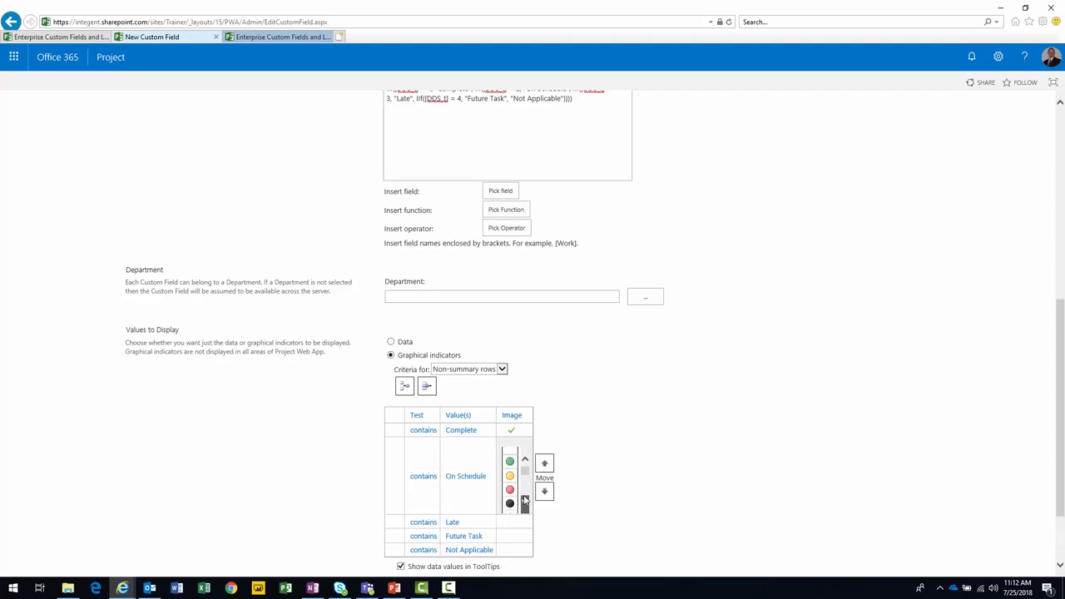
{"action": "scroll", "coordinate": [524, 499], "scroll_direction": "down", "scroll_amount": 3}
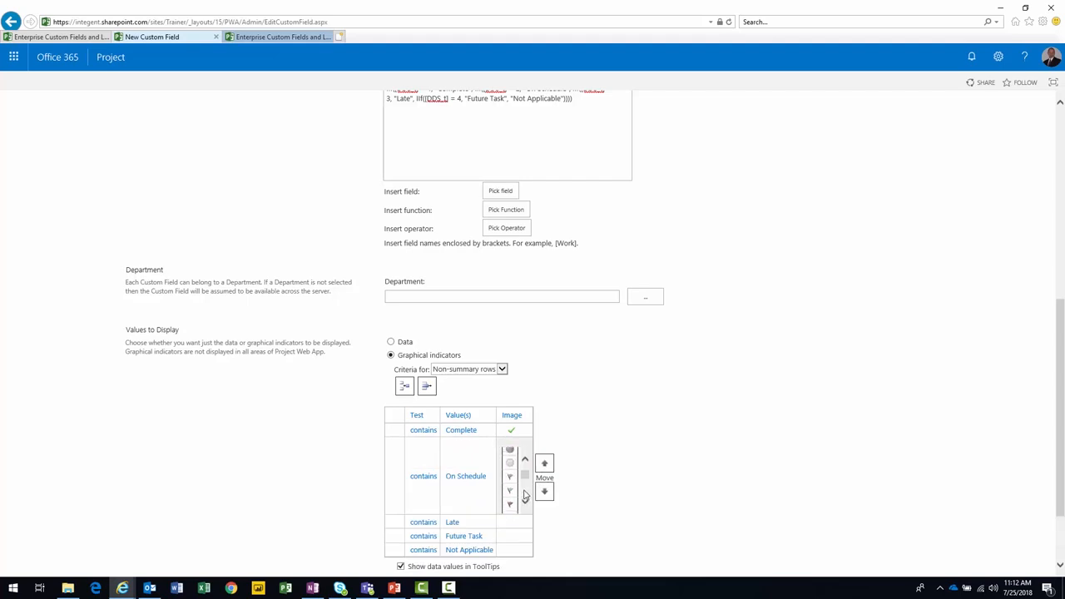
{"action": "left_click", "coordinate": [511, 505]}
- Use the yellow diamond as the DDS indicator for Late and the white bar for Future Task
{"action": "left_click", "coordinate": [510, 458]}
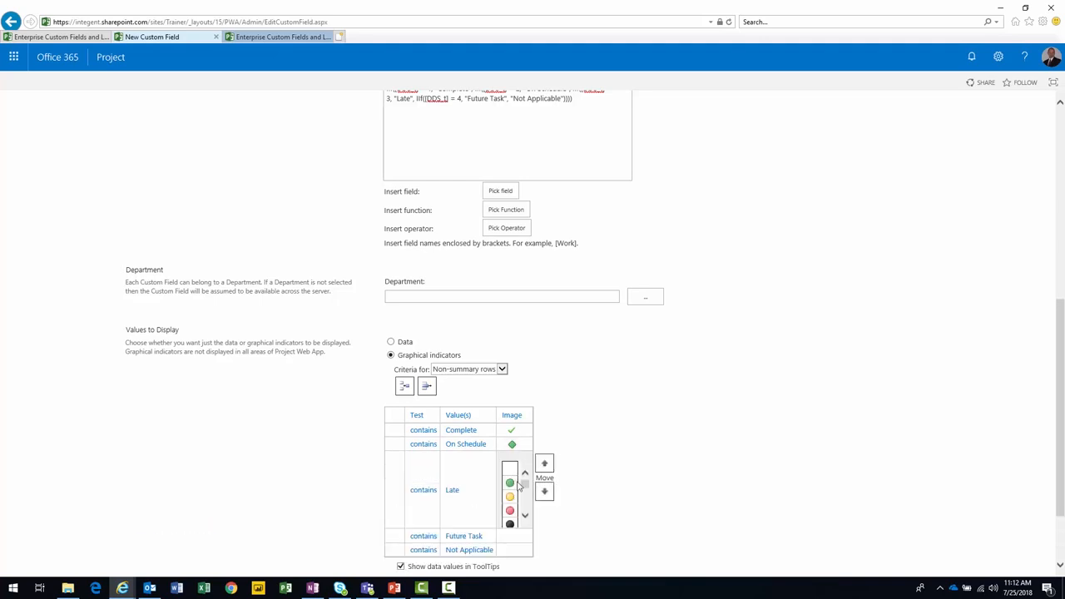
{"action": "scroll", "coordinate": [523, 509], "scroll_direction": "down", "scroll_amount": 5}
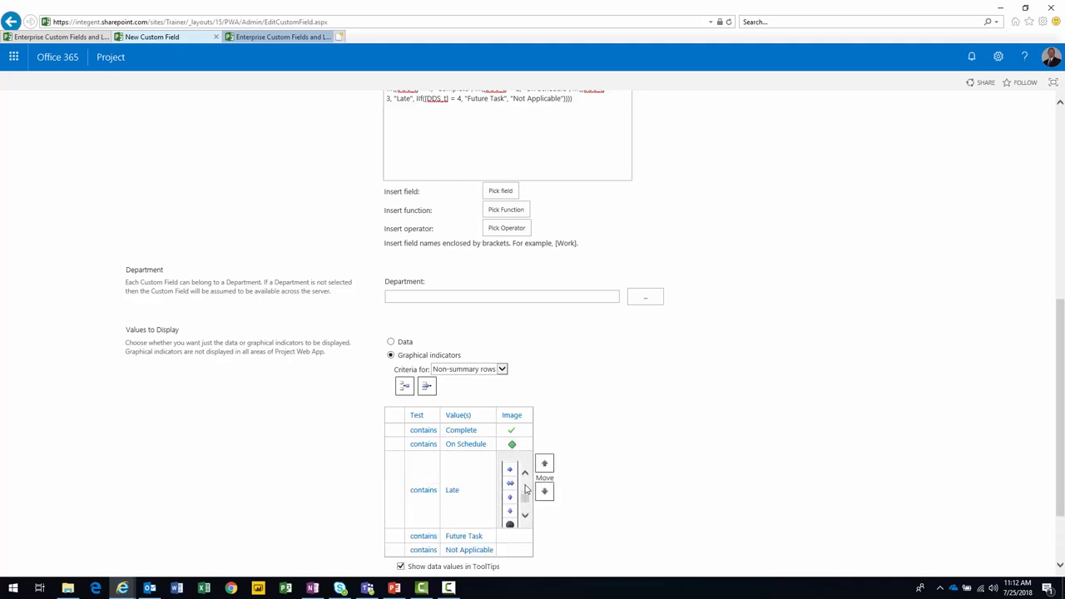
{"action": "left_click", "coordinate": [512, 475]}
{"action": "left_click", "coordinate": [511, 472]}
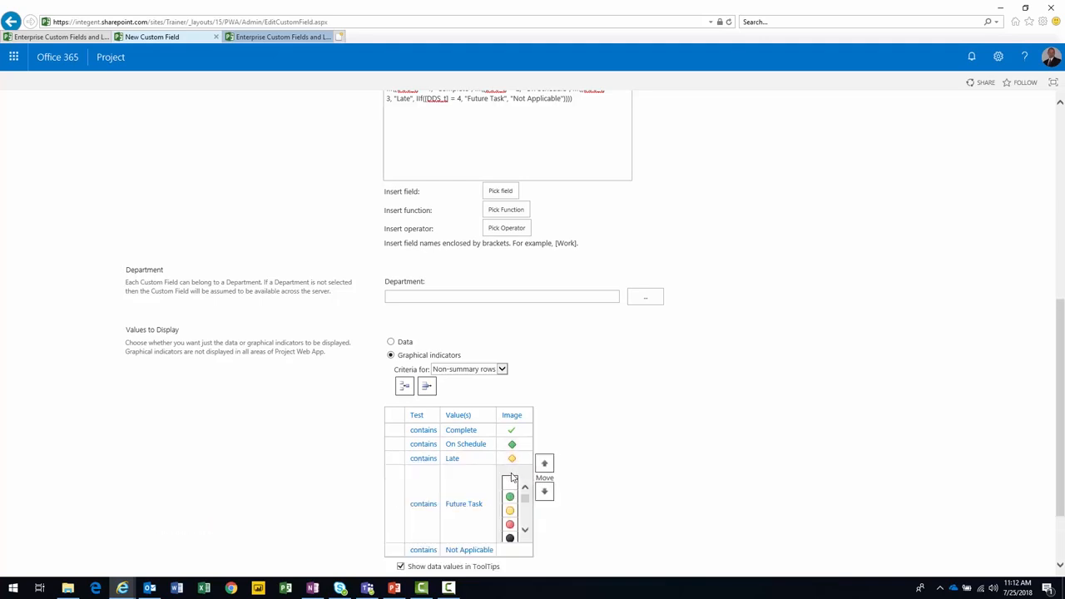
{"action": "scroll", "coordinate": [529, 522], "scroll_direction": "down", "scroll_amount": 4}
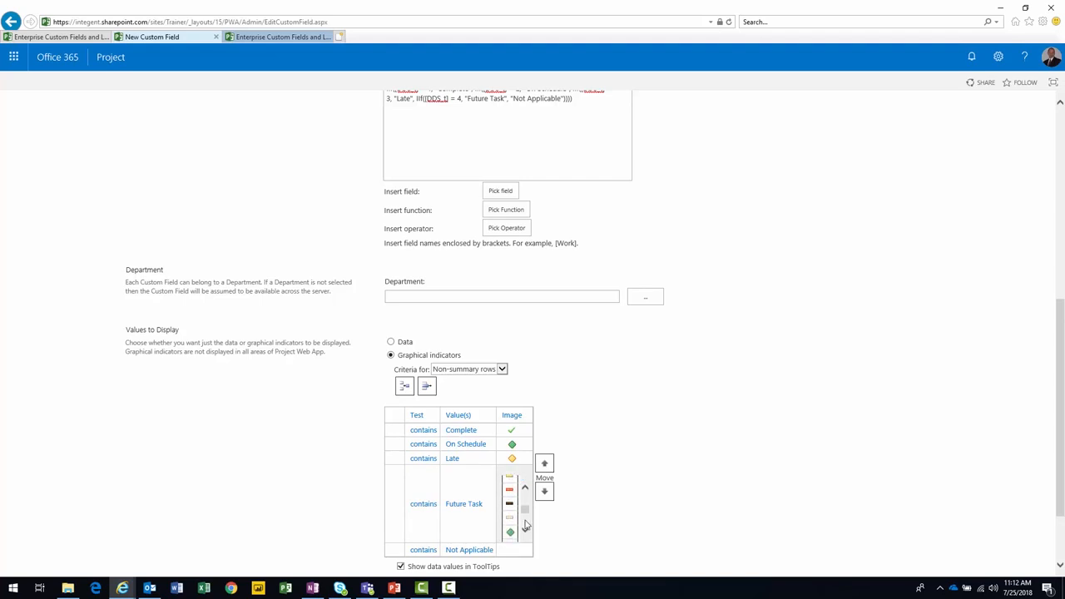
{"action": "left_click", "coordinate": [512, 519]}
- Choose an indicator image for Not Applicable and save the DDS field
{"action": "left_click", "coordinate": [513, 488]}
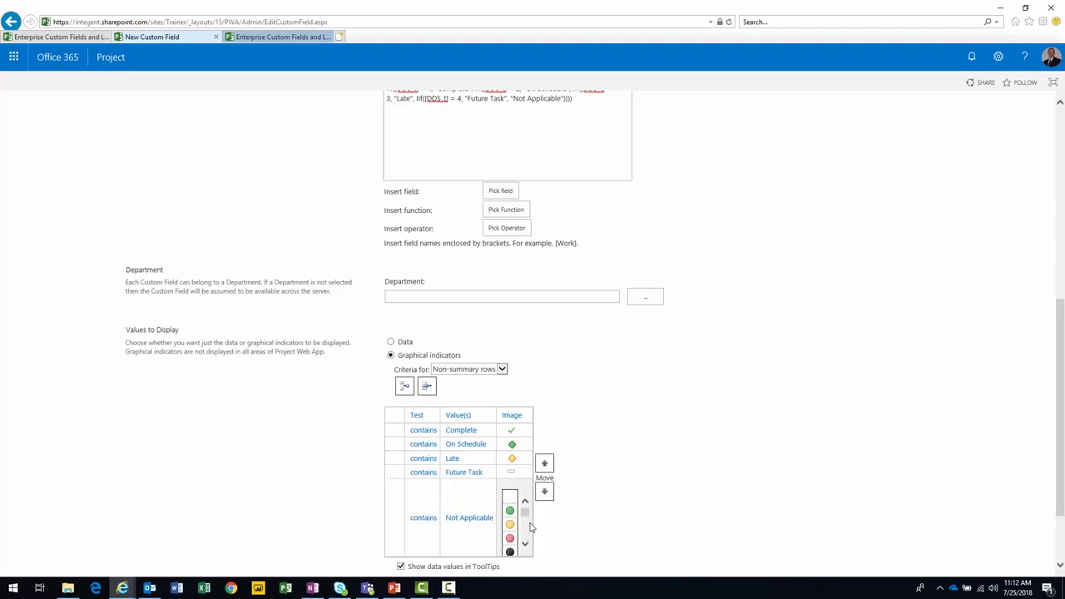
{"action": "scroll", "coordinate": [525, 534], "scroll_direction": "down", "scroll_amount": 3}
{"action": "left_click", "coordinate": [510, 494]}
{"action": "left_click", "coordinate": [980, 554]}
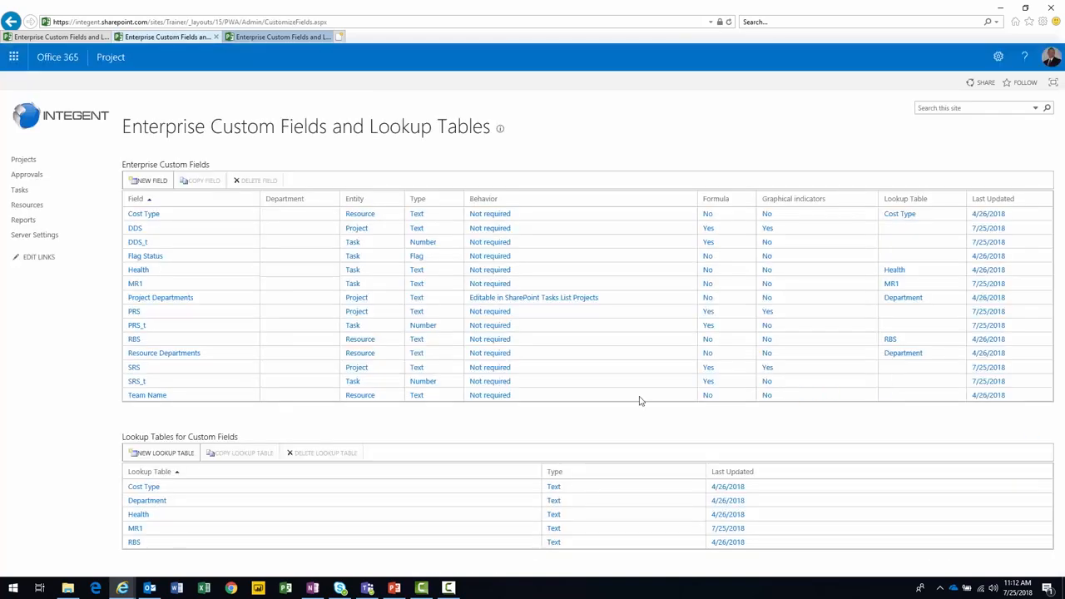
- Create a new custom field named BETA_t with entity Task and type Number
{"action": "left_click", "coordinate": [148, 181]}
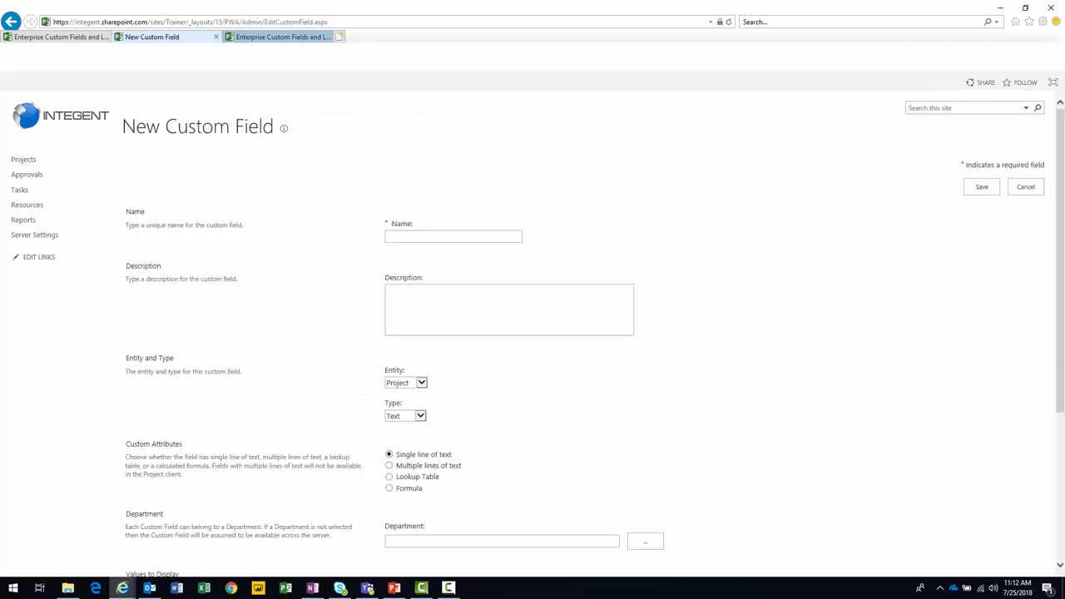
{"action": "key", "text": "alt+Tab"}
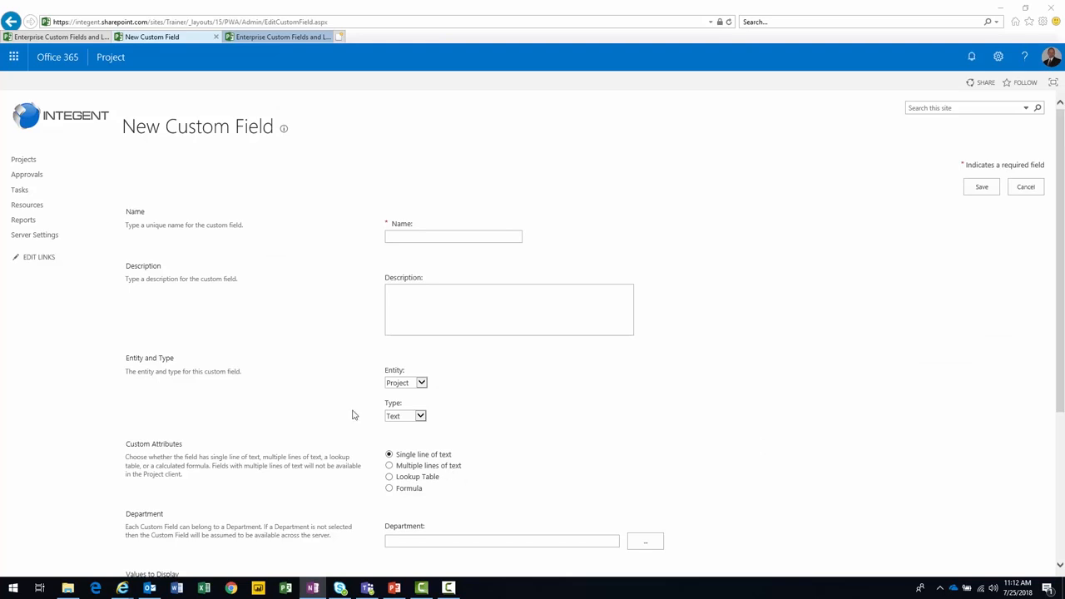
{"action": "left_click", "coordinate": [442, 235]}
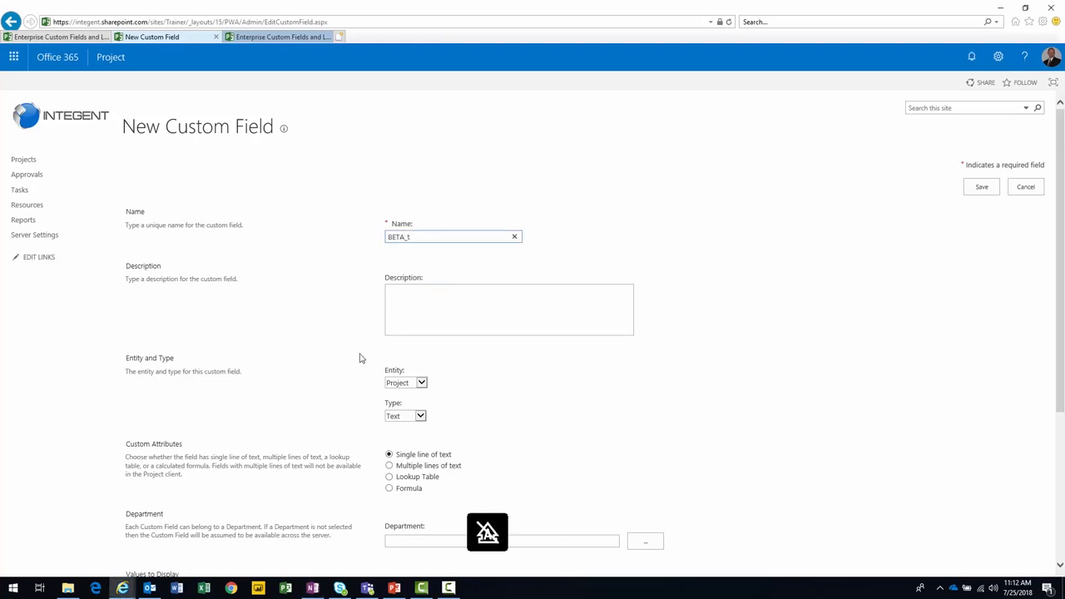
{"action": "scroll", "coordinate": [361, 341], "scroll_direction": "down", "scroll_amount": 3}
{"action": "left_click", "coordinate": [406, 237]}
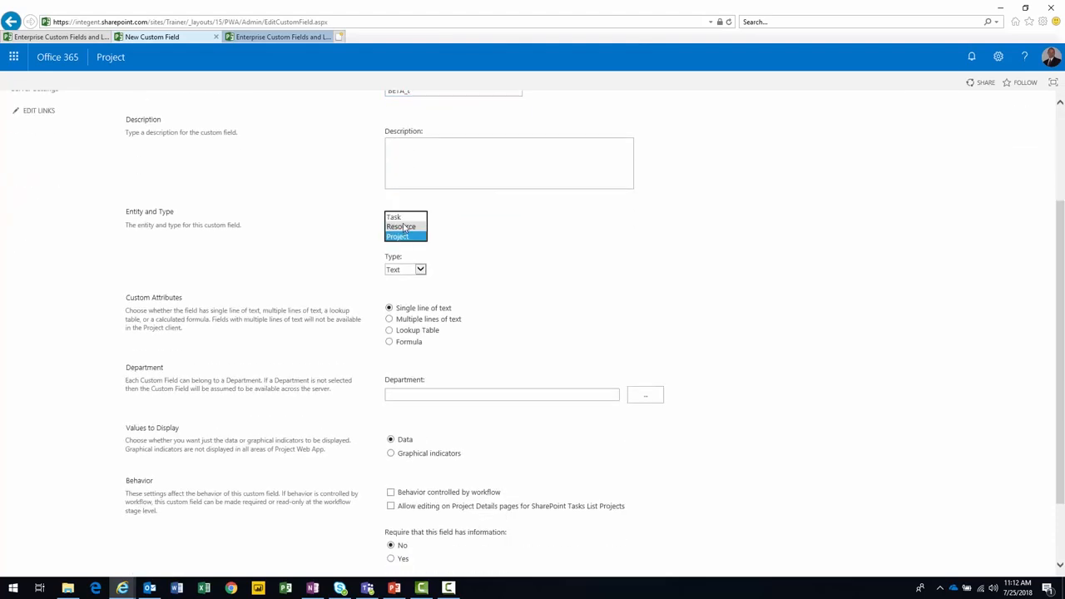
{"action": "left_click", "coordinate": [405, 238]}
{"action": "left_click", "coordinate": [406, 269]}
{"action": "left_click", "coordinate": [400, 261]}
- Make BETA_t a formula field that, when [MR1] = "Beta", returns status 4, 1, 3 or 2 from [% Complete], [Start] and [Finish], otherwise 0
{"action": "left_click", "coordinate": [388, 331]}
{"action": "left_click", "coordinate": [442, 372]}
{"action": "type", "text": "IIf([MR1] = \"Beta\", Switch([% Complete] = 0 And [Start] > Now(), 4, [% Complete] = 100, 1, [% Complete] < 100 And Now() > [Finish], 3, [% Complete] < 100 And Now() < [Finish], 2, True, 0), 0)"}
- Roll up BETA_t summary rows by Maximum, roll values down to assignments unless manually specified, and save the field
{"action": "scroll", "coordinate": [442, 373], "scroll_direction": "down", "scroll_amount": 5}
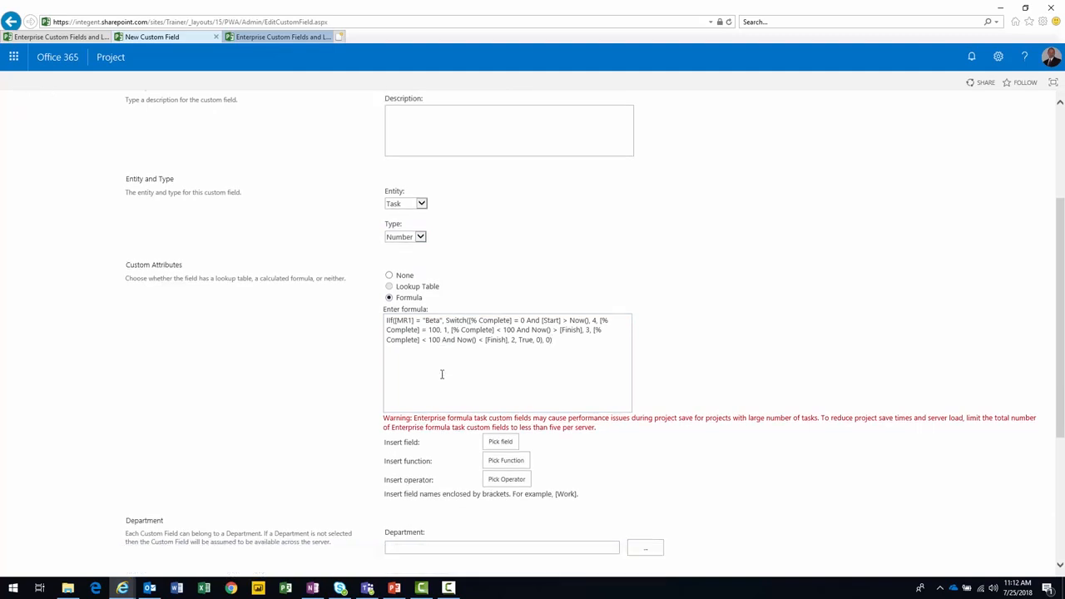
{"action": "left_click", "coordinate": [407, 361]}
{"action": "left_click", "coordinate": [409, 423]}
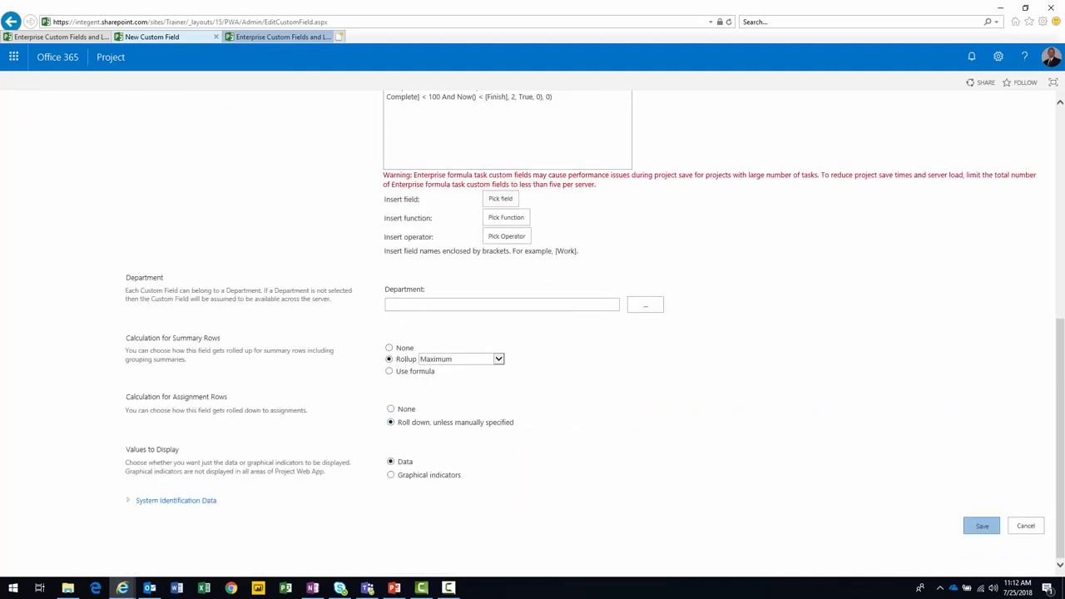
{"action": "left_click", "coordinate": [981, 526]}
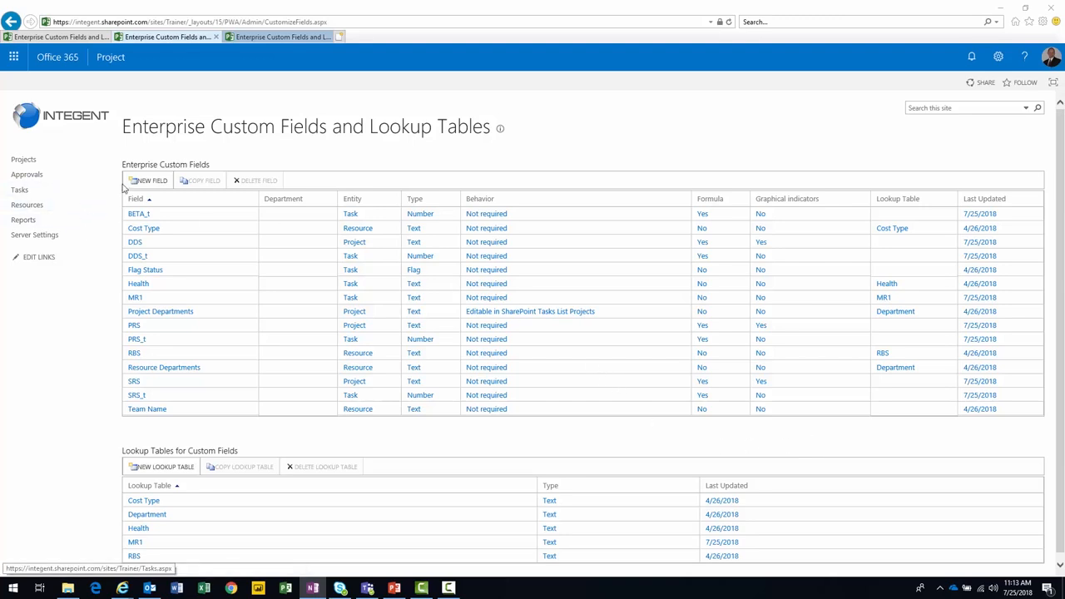
- Create a new custom field named BETA with entity Project and type Text
{"action": "left_click", "coordinate": [150, 180]}
{"action": "type", "text": "BETA"}
{"action": "scroll", "coordinate": [479, 253], "scroll_direction": "down", "scroll_amount": 3}
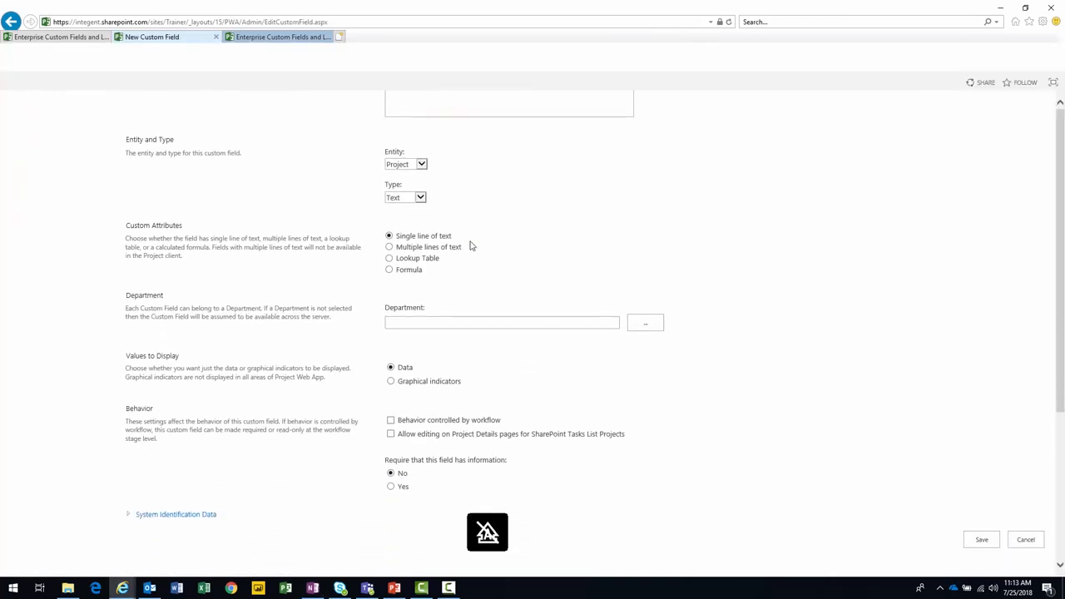
- Make BETA a formula field that translates [BETA_t] values 1 to 4 into "Complete", "On Schedule", "Late" and "Future Task", otherwise "Not Applicable"
{"action": "left_click", "coordinate": [405, 182]}
{"action": "left_click", "coordinate": [389, 254]}
{"action": "left_click", "coordinate": [450, 297]}
{"action": "type", "text": "IIf([BETA_t] = 1, \"Complete\", IIf([BETA_t] = 2, \"On Schedule\", IIf([BETA_t] = 3, \"Late\", IIf([BETA_t] = 4, \"Future Task\", \"Not Applicable\"))))"}
{"action": "scroll", "coordinate": [450, 298], "scroll_direction": "down", "scroll_amount": 1}
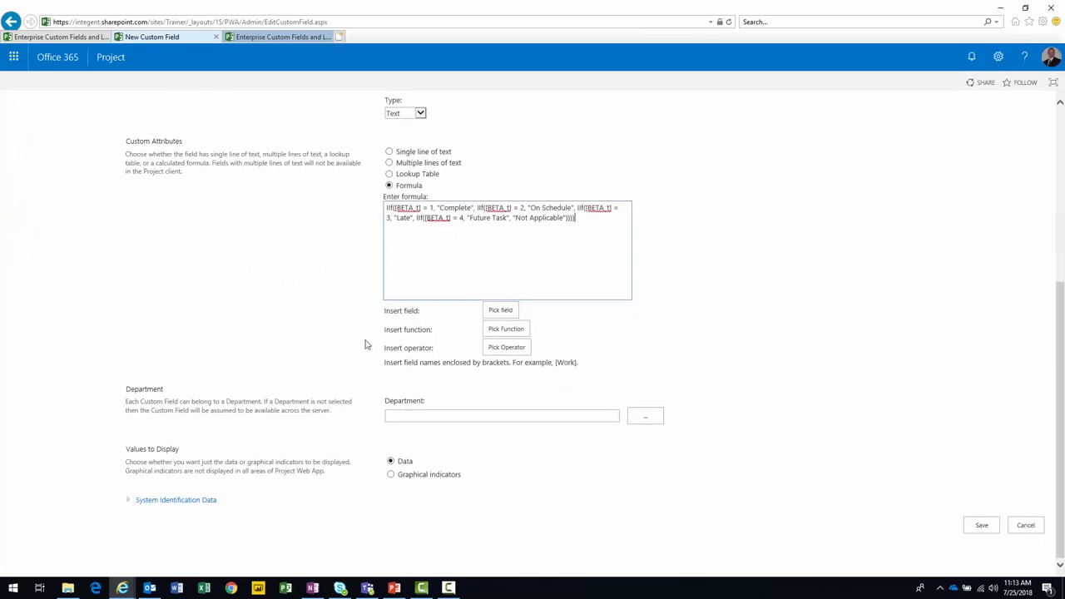
- Display BETA as graphical indicators, with five criteria rows using the test "contains" and data values shown in tooltips
{"action": "left_click", "coordinate": [403, 477]}
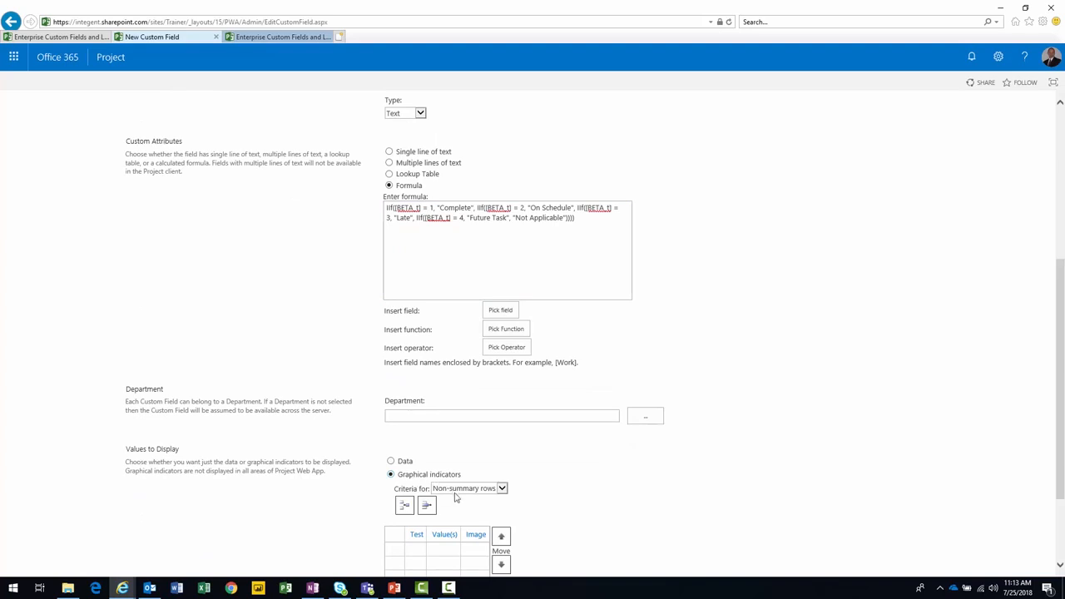
{"action": "scroll", "coordinate": [584, 497], "scroll_direction": "down", "scroll_amount": 2}
{"action": "left_click", "coordinate": [403, 387]}
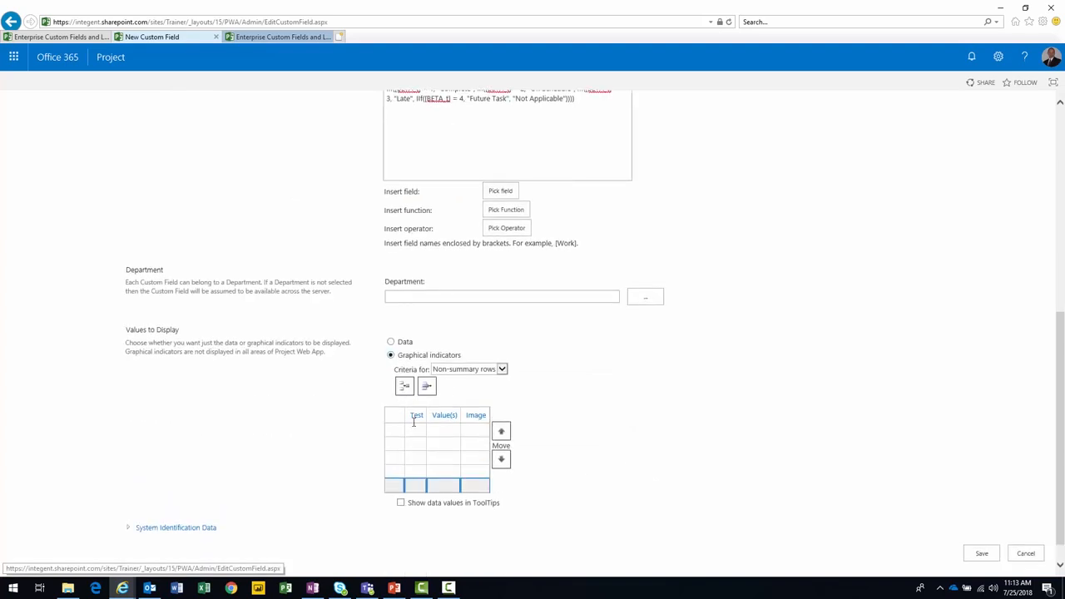
{"action": "left_click", "coordinate": [413, 431]}
{"action": "left_click", "coordinate": [431, 444]}
{"action": "left_click", "coordinate": [433, 458]}
{"action": "left_click", "coordinate": [437, 473]}
{"action": "left_click", "coordinate": [438, 487]}
{"action": "left_click", "coordinate": [401, 503]}
- Fill the BETA indicator criteria with the values Complete, On Schedule, Late, Future Task and Not Applicable
{"action": "left_click", "coordinate": [459, 429]}
{"action": "type", "text": "Complete"}
{"action": "key", "text": "Return"}
{"action": "type", "text": "On Schedule"}
{"action": "key", "text": "Return"}
{"action": "type", "text": "Late"}
{"action": "key", "text": "Return"}
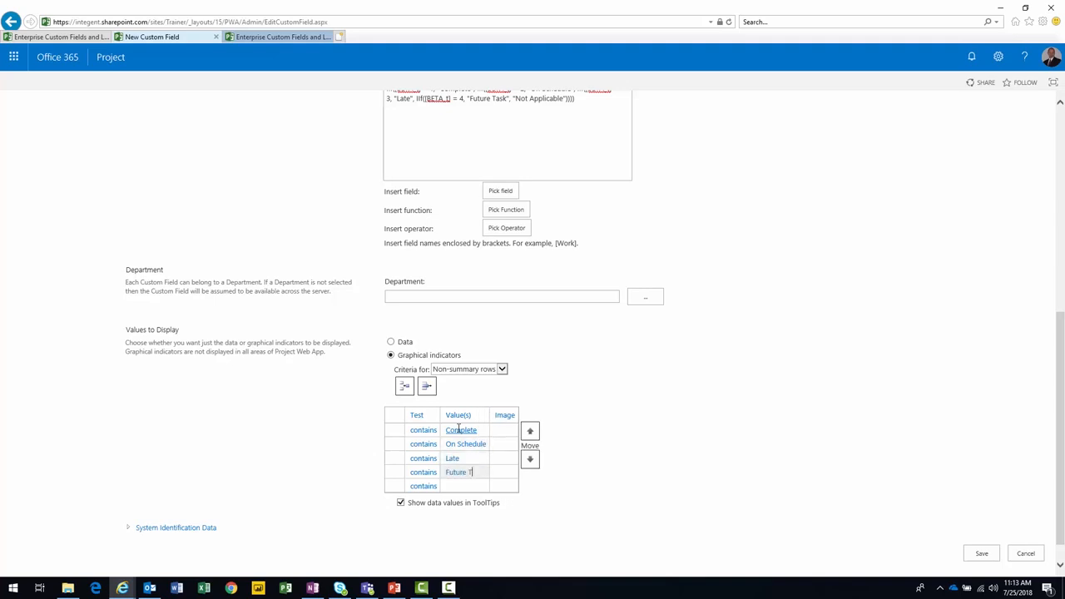
{"action": "key", "text": "Return"}
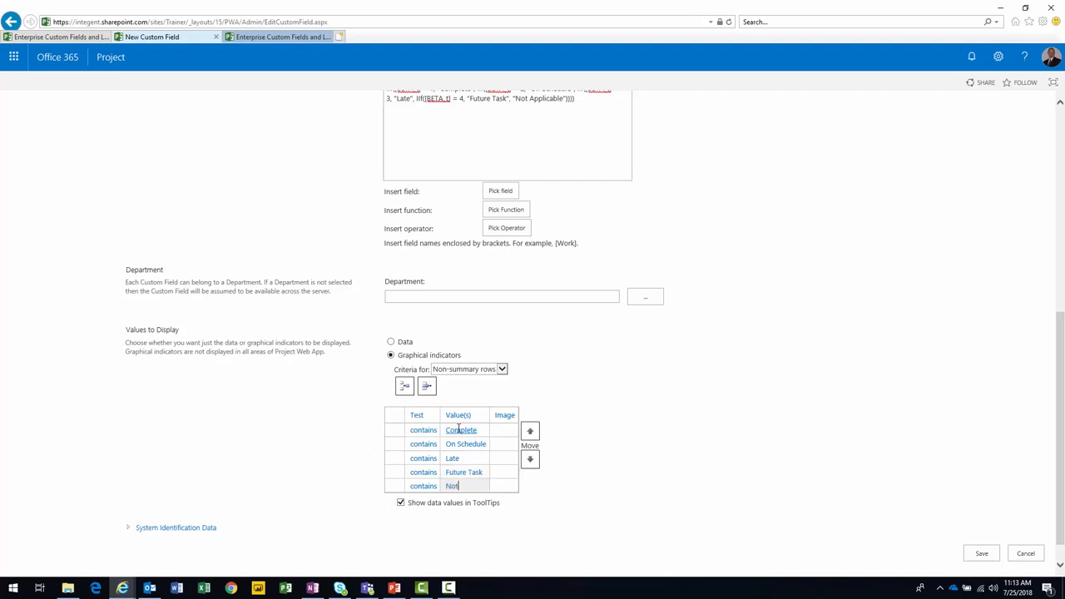
{"action": "type", "text": "Not Applicable"}
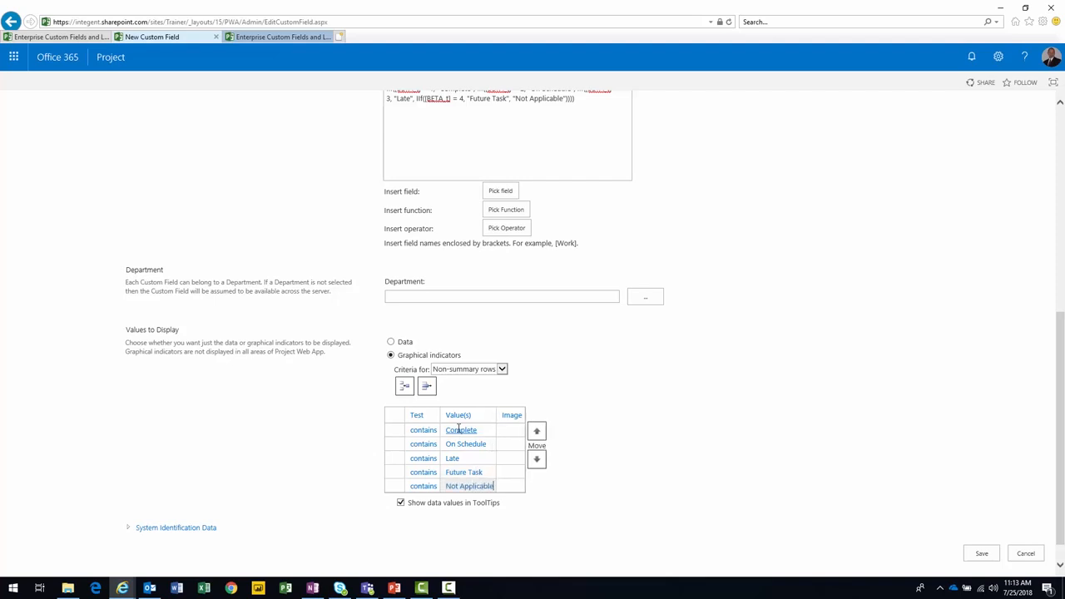
- Choose the green check mark as the image for BETA's Complete value
{"action": "left_click", "coordinate": [510, 432]}
{"action": "left_click_drag", "start_coordinate": [524, 457], "coordinate": [524, 483]}
{"action": "left_click", "coordinate": [524, 447]}
{"action": "left_click", "coordinate": [524, 456]}
{"action": "left_click", "coordinate": [524, 455]}
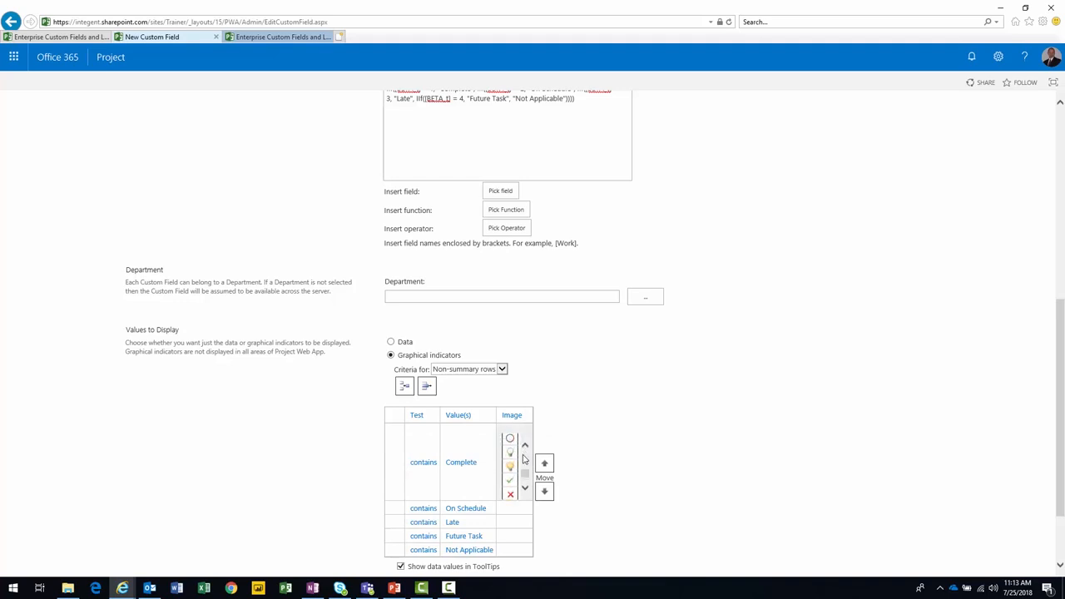
{"action": "left_click", "coordinate": [514, 479]}
- Choose the green diamond as the image for BETA's On Schedule value
{"action": "left_click", "coordinate": [510, 444]}
{"action": "left_click", "coordinate": [525, 497]}
{"action": "left_click", "coordinate": [525, 498]}
{"action": "left_click", "coordinate": [525, 498]}
{"action": "left_click", "coordinate": [525, 457]}
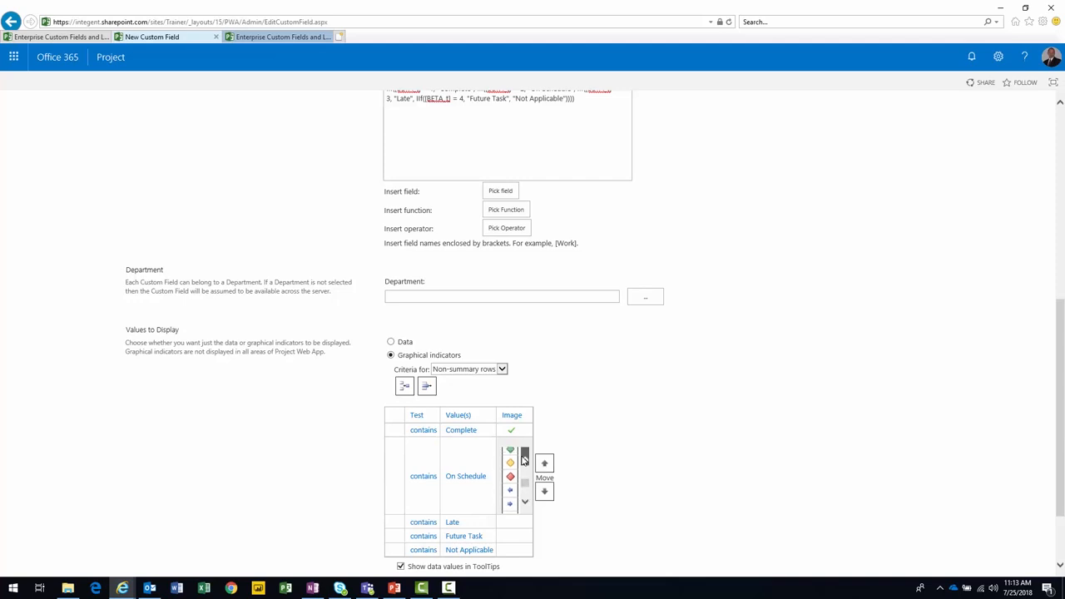
{"action": "left_click", "coordinate": [510, 457]}
- Choose the yellow diamond as the image for BETA's Late value
{"action": "left_click", "coordinate": [512, 458]}
{"action": "left_click", "coordinate": [525, 497]}
{"action": "left_click", "coordinate": [525, 497]}
{"action": "left_click", "coordinate": [524, 498]}
{"action": "left_click", "coordinate": [510, 480]}
- Choose the white minus sign as the image for BETA's Future Task value
{"action": "left_click", "coordinate": [509, 478]}
{"action": "scroll", "coordinate": [520, 523], "scroll_direction": "down", "scroll_amount": 5}
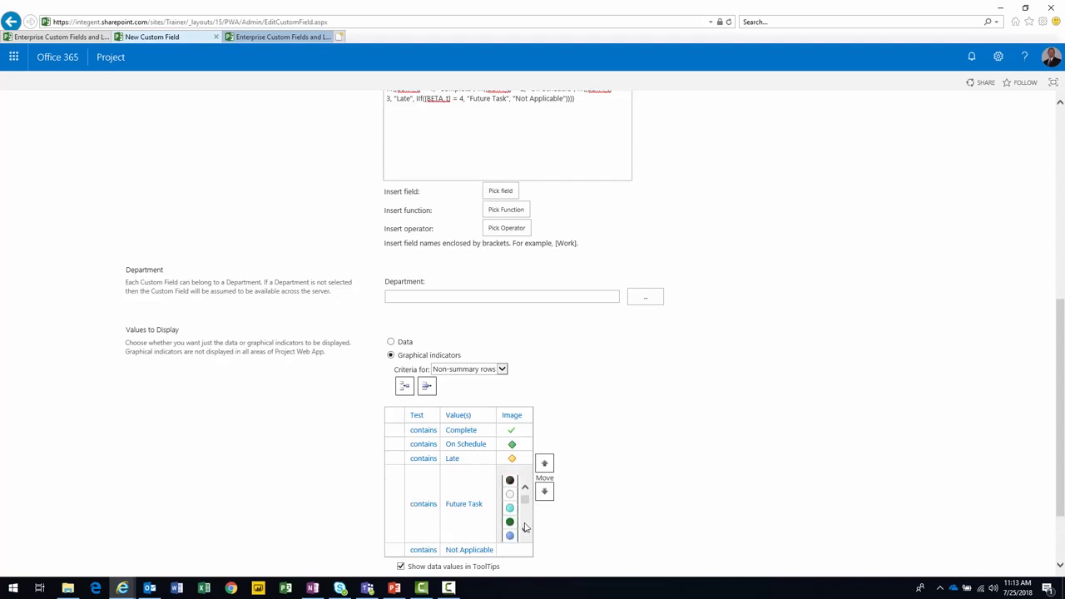
{"action": "scroll", "coordinate": [524, 499], "scroll_direction": "down", "scroll_amount": 4}
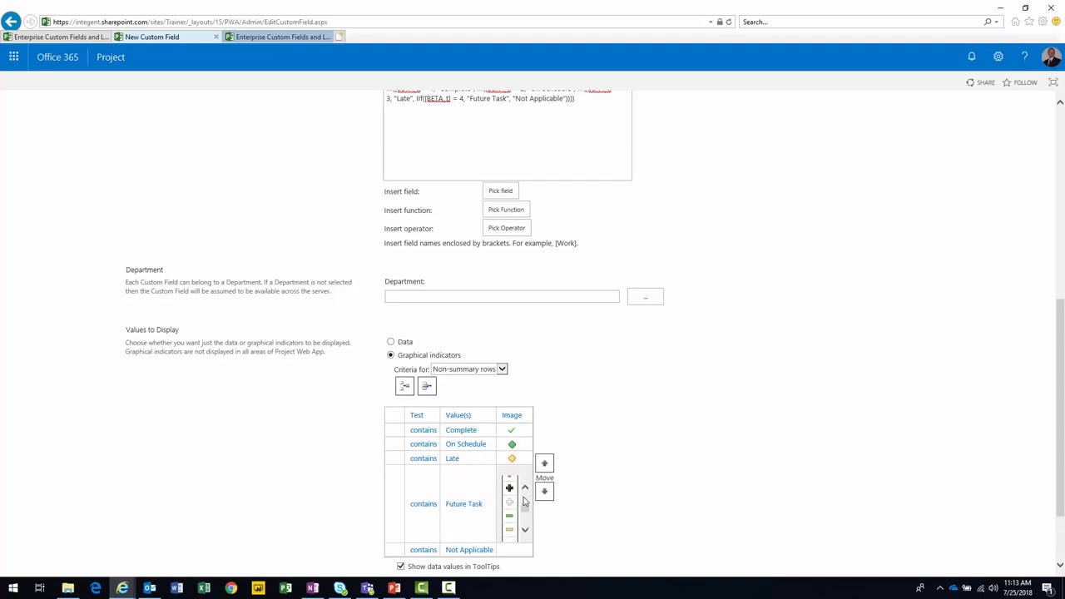
{"action": "scroll", "coordinate": [524, 532], "scroll_direction": "down", "scroll_amount": 2}
{"action": "left_click", "coordinate": [512, 534]}
- Choose the black circle with a white centre for Not Applicable and save the BETA field
{"action": "left_click", "coordinate": [511, 487]}
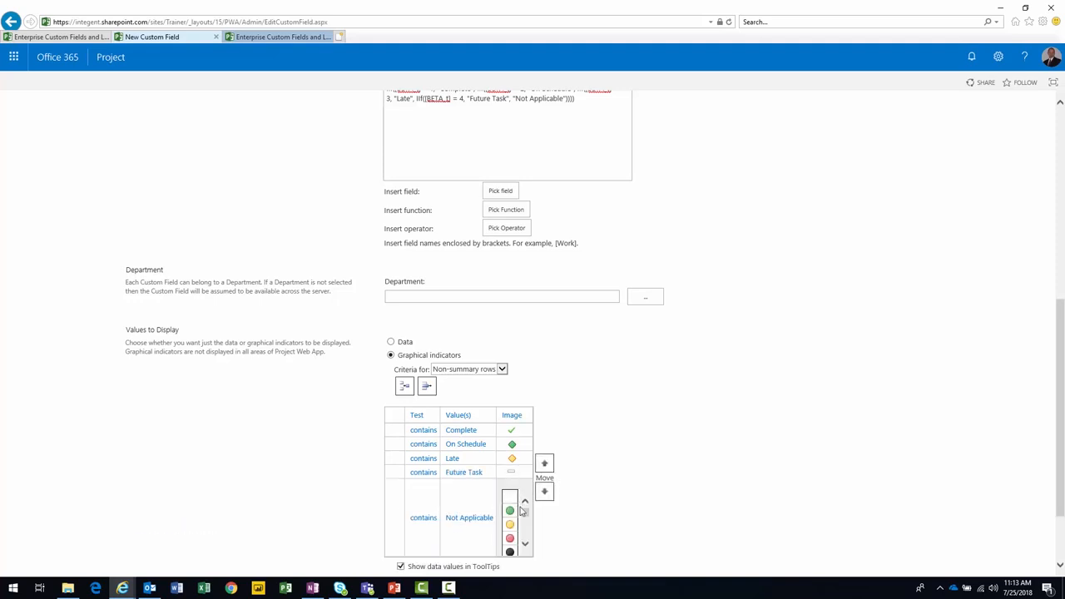
{"action": "left_click_drag", "start_coordinate": [524, 515], "coordinate": [525, 526]}
{"action": "left_click", "coordinate": [509, 511]}
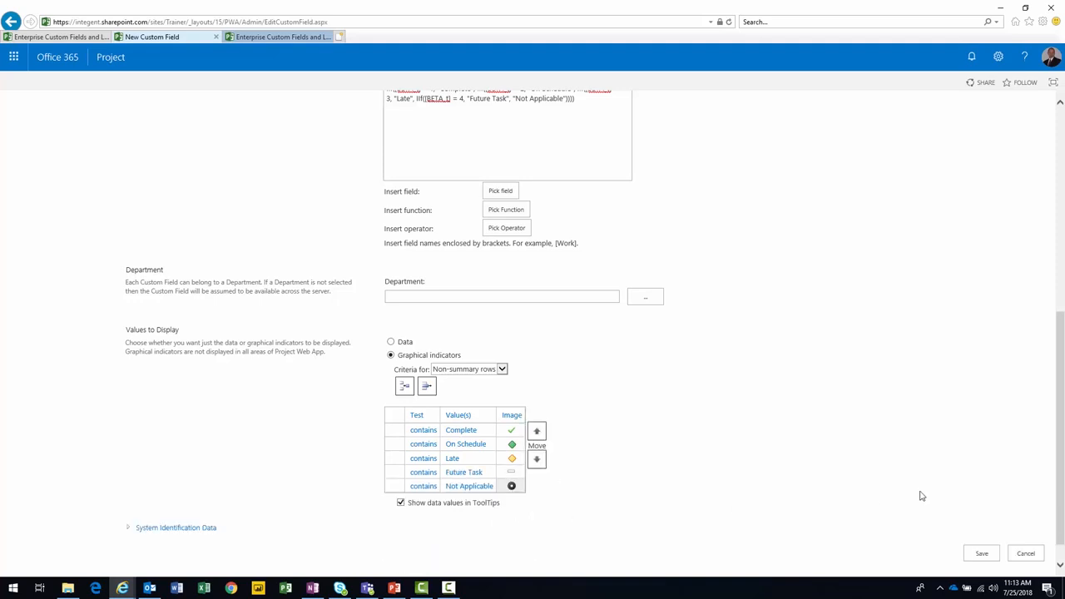
{"action": "left_click", "coordinate": [983, 555]}
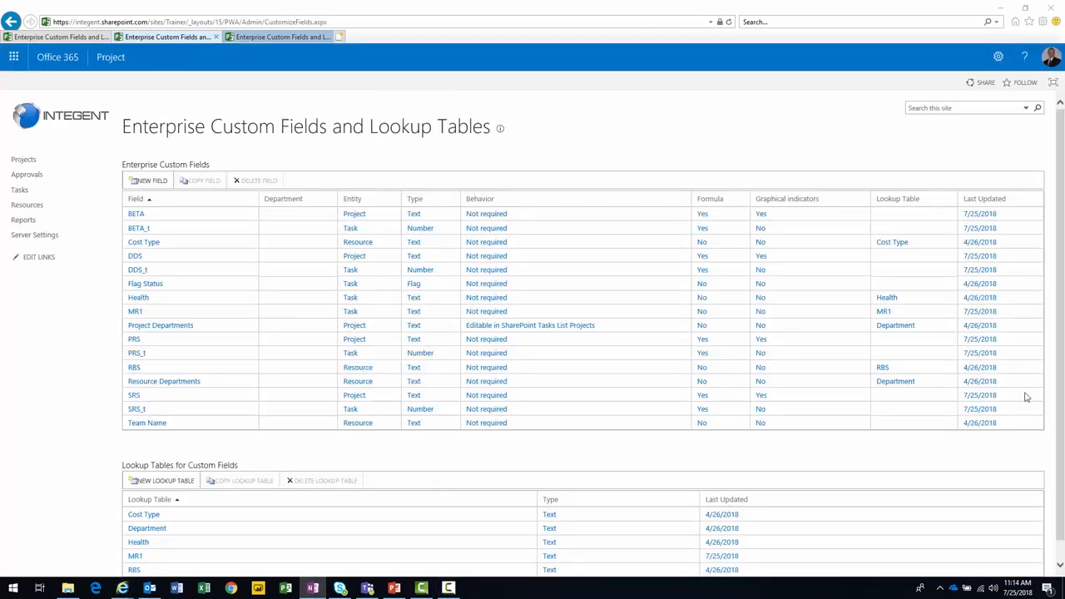
- Create a new custom field named GA_t with entity Task and type Number
{"action": "left_click", "coordinate": [147, 179]}
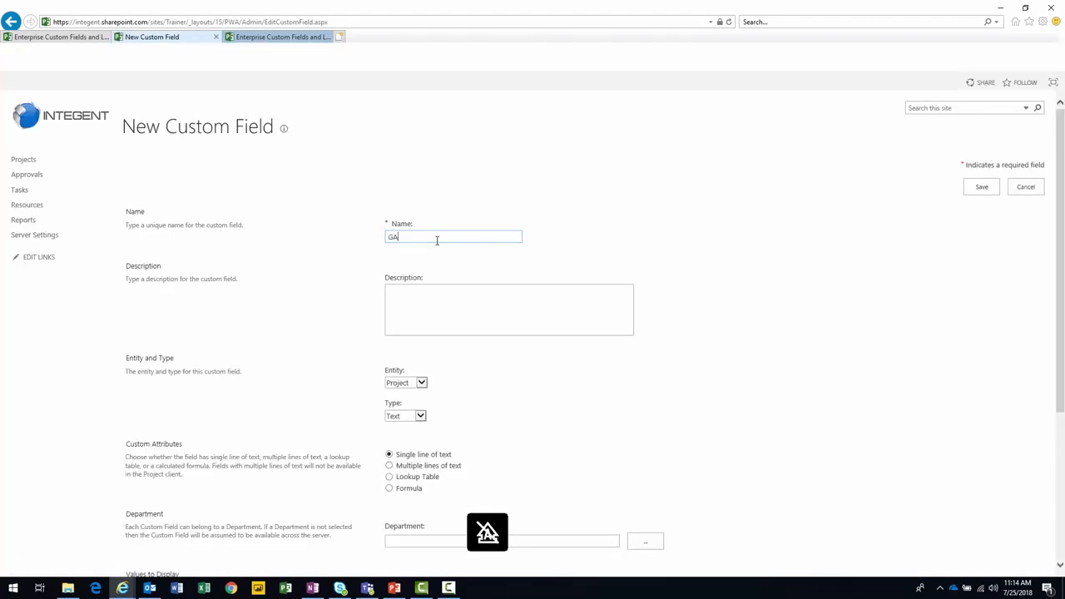
{"action": "scroll", "coordinate": [446, 304], "scroll_direction": "down", "scroll_amount": 2}
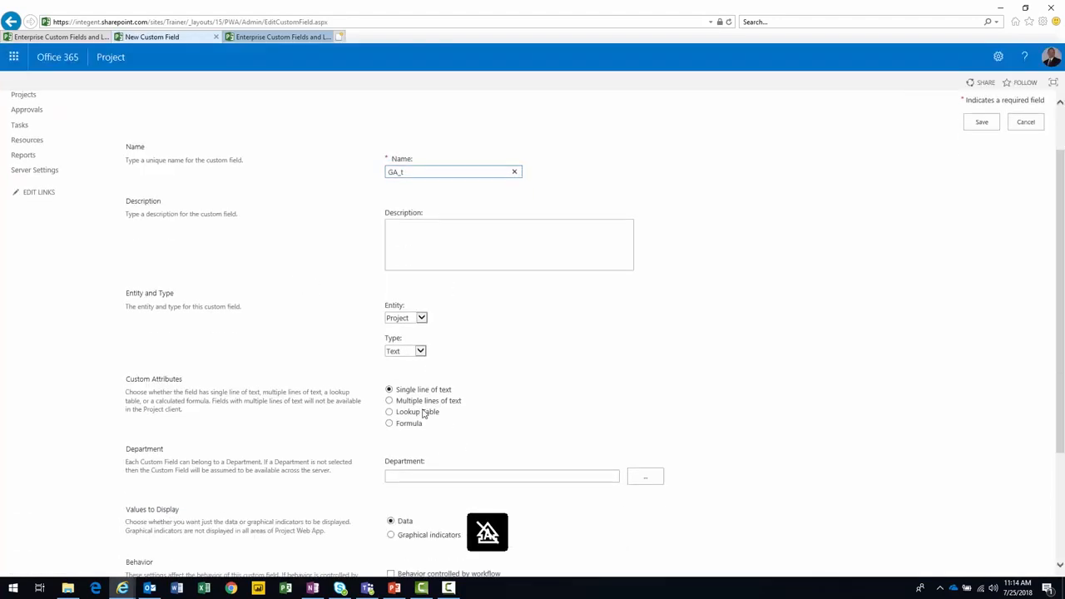
{"action": "left_click", "coordinate": [404, 310]}
{"action": "left_click", "coordinate": [404, 301]}
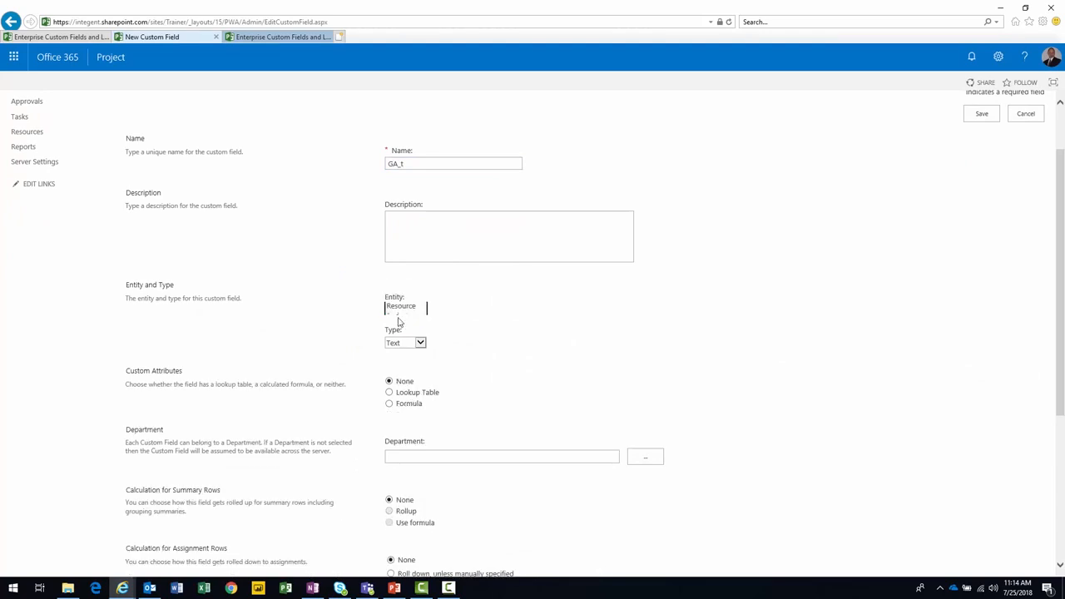
{"action": "left_click", "coordinate": [401, 343]}
{"action": "left_click", "coordinate": [398, 338]}
- Make GA_t a formula field using the copied milestone status formula, which returns 2 for unfinished tasks before [Finish] and 0 as the fallback
{"action": "left_click", "coordinate": [403, 405]}
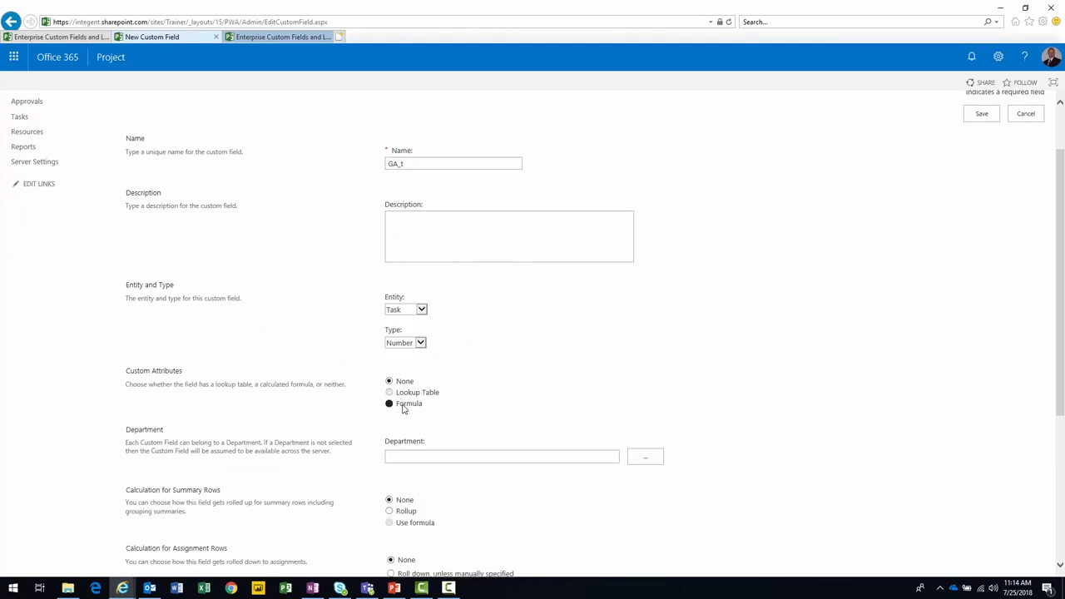
{"action": "left_click", "coordinate": [452, 444]}
{"action": "key", "text": "ctrl+v"}
- Roll up GA_t summary rows by Maximum, roll values down to assignments unless manually specified, and save the field
{"action": "scroll", "coordinate": [452, 447], "scroll_direction": "down", "scroll_amount": 5}
{"action": "left_click", "coordinate": [408, 360]}
{"action": "left_click", "coordinate": [413, 423]}
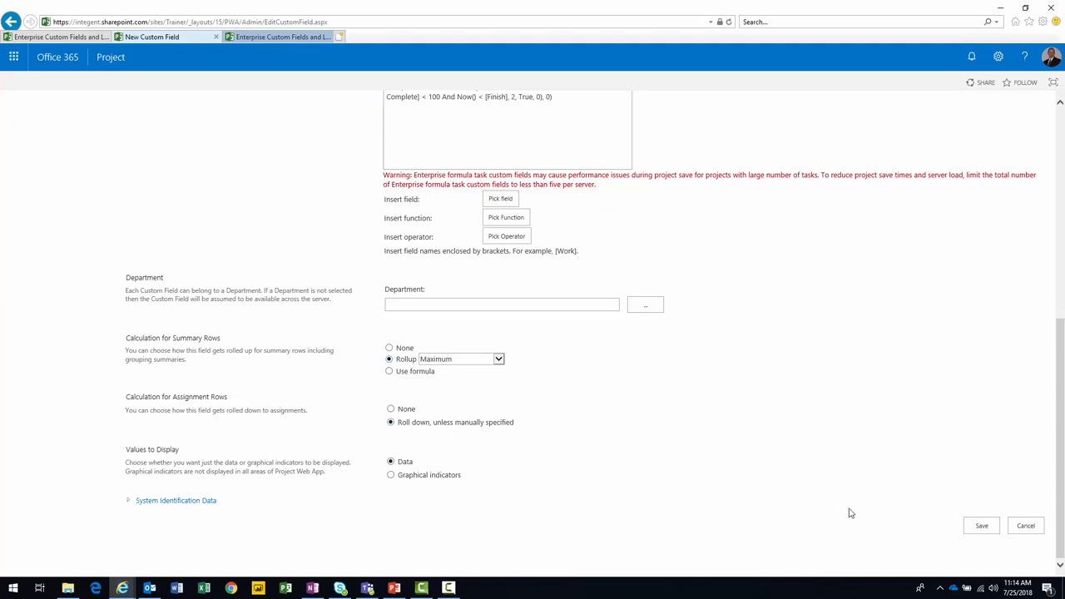
{"action": "left_click", "coordinate": [980, 525]}
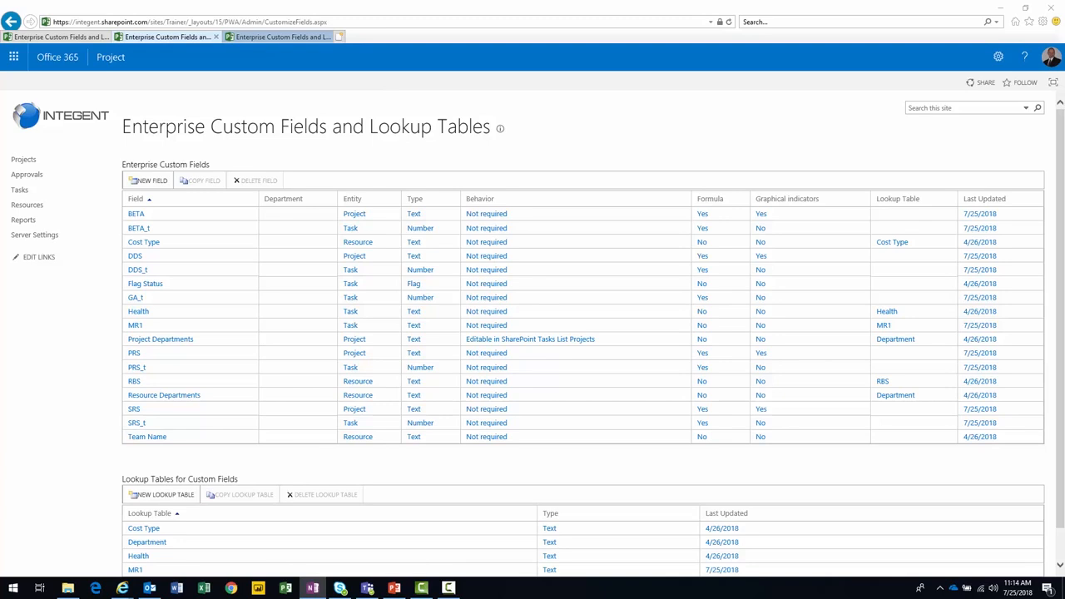
- Create a Project text field named GA with a formula translating [GA_t] 1 to 4 into Complete, On Schedule, Late and Future Task, otherwise Not Applicable
{"action": "left_click", "coordinate": [150, 180]}
{"action": "type", "text": "URL"}
{"action": "key", "text": "Caps_Lock"}
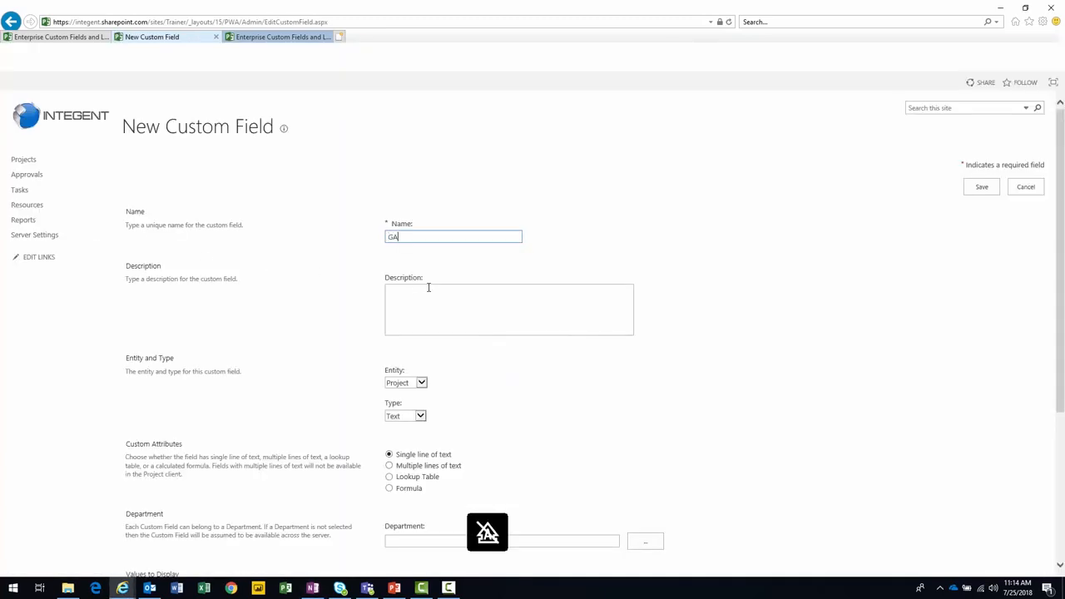
{"action": "scroll", "coordinate": [419, 335], "scroll_direction": "down", "scroll_amount": 3}
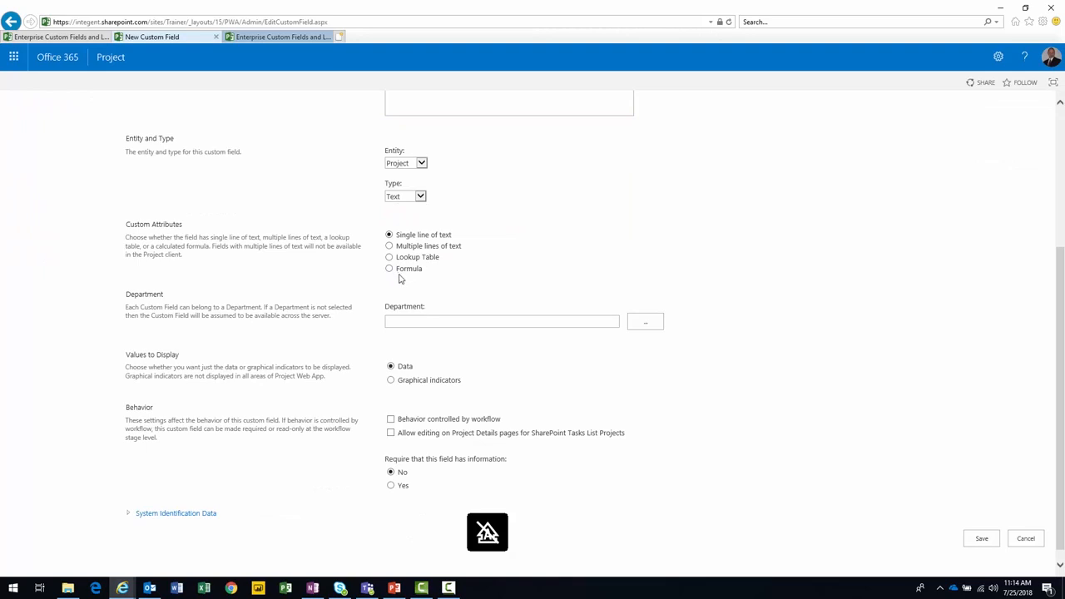
{"action": "left_click", "coordinate": [397, 269]}
{"action": "scroll", "coordinate": [447, 329], "scroll_direction": "down", "scroll_amount": 2}
- Display GA as graphical indicators, with five criteria rows using the test "contains" and data values shown in tooltips
{"action": "left_click", "coordinate": [394, 471]}
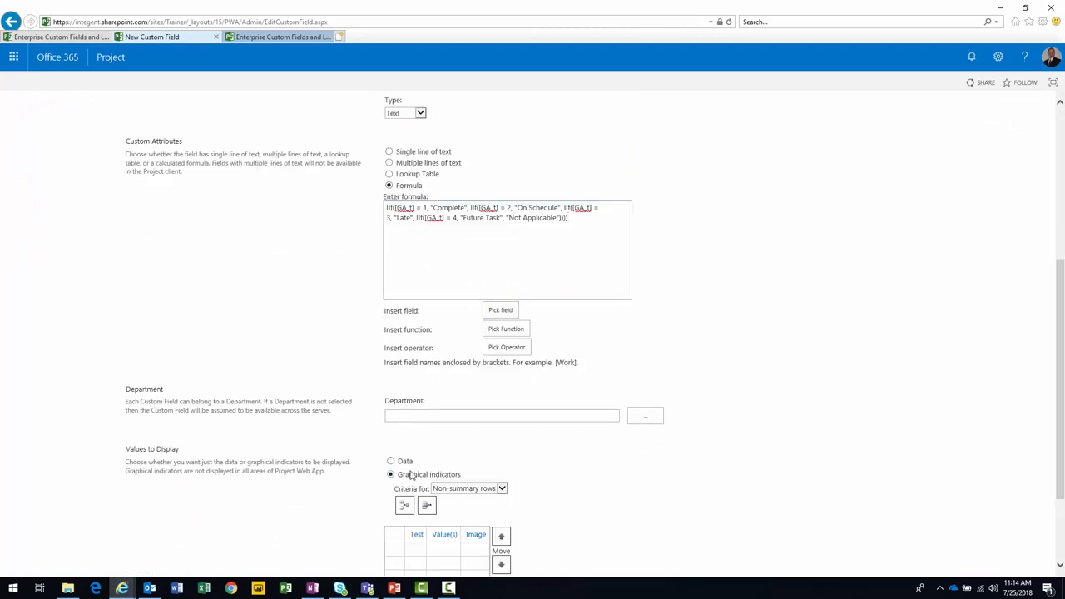
{"action": "left_click", "coordinate": [405, 505]}
{"action": "scroll", "coordinate": [609, 498], "scroll_direction": "down", "scroll_amount": 3}
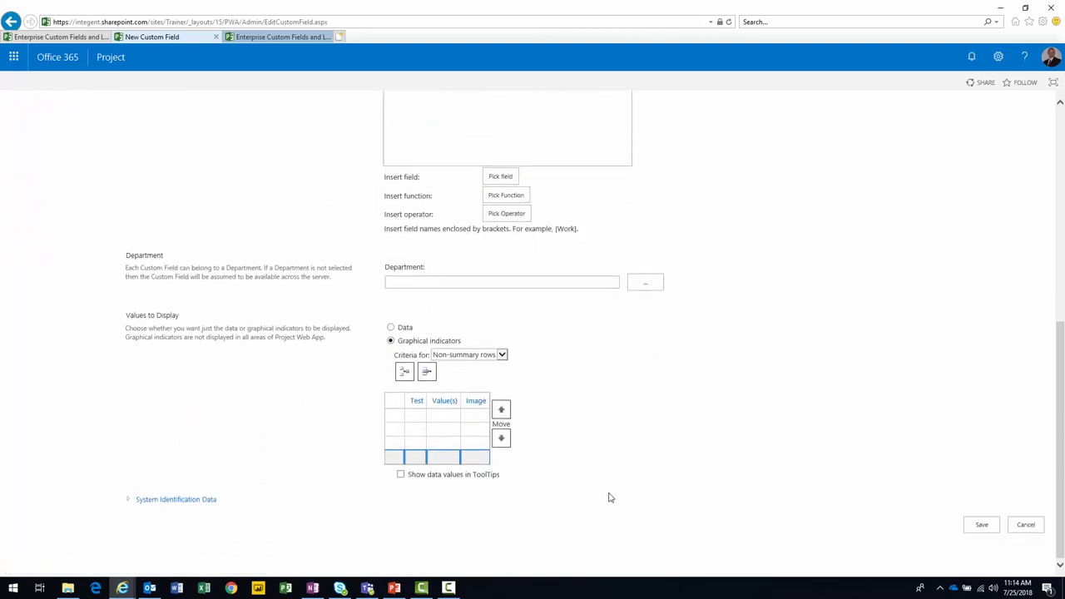
{"action": "left_click", "coordinate": [404, 371]}
{"action": "left_click", "coordinate": [401, 490]}
{"action": "left_click", "coordinate": [412, 422]}
{"action": "left_click", "coordinate": [414, 430]}
{"action": "left_click", "coordinate": [421, 445]}
{"action": "left_click", "coordinate": [433, 457]}
{"action": "left_click", "coordinate": [438, 471]}
- Fill the GA indicator criteria with the values Complete, On Schedule, Late, Future Task and Not Applicable
{"action": "left_click", "coordinate": [534, 419]}
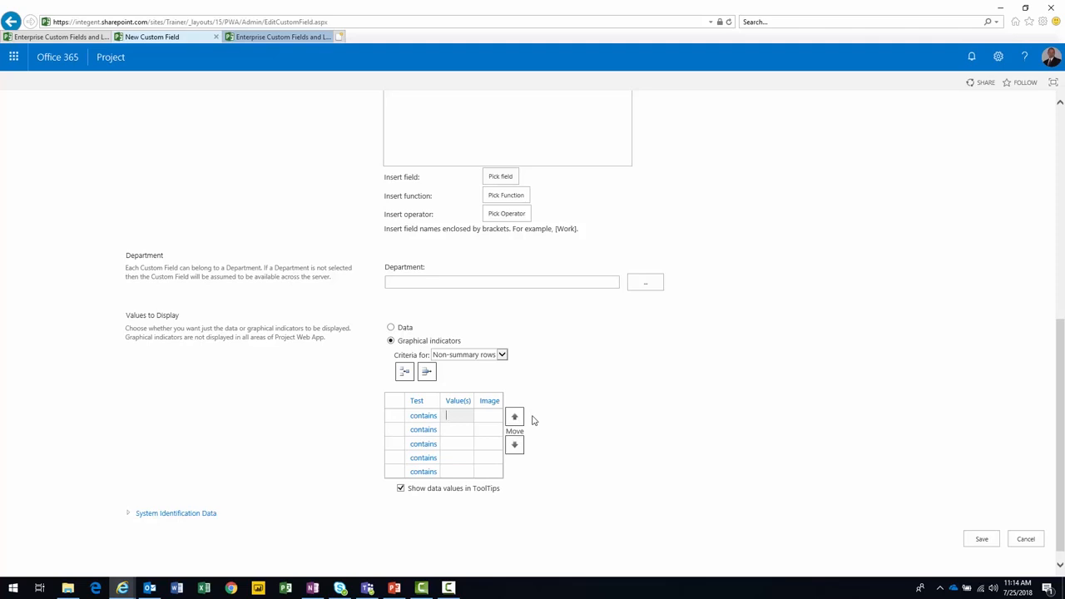
{"action": "type", "text": "Cp,[;et"}
{"action": "type", "text": "ete"}
{"action": "key", "text": "Return"}
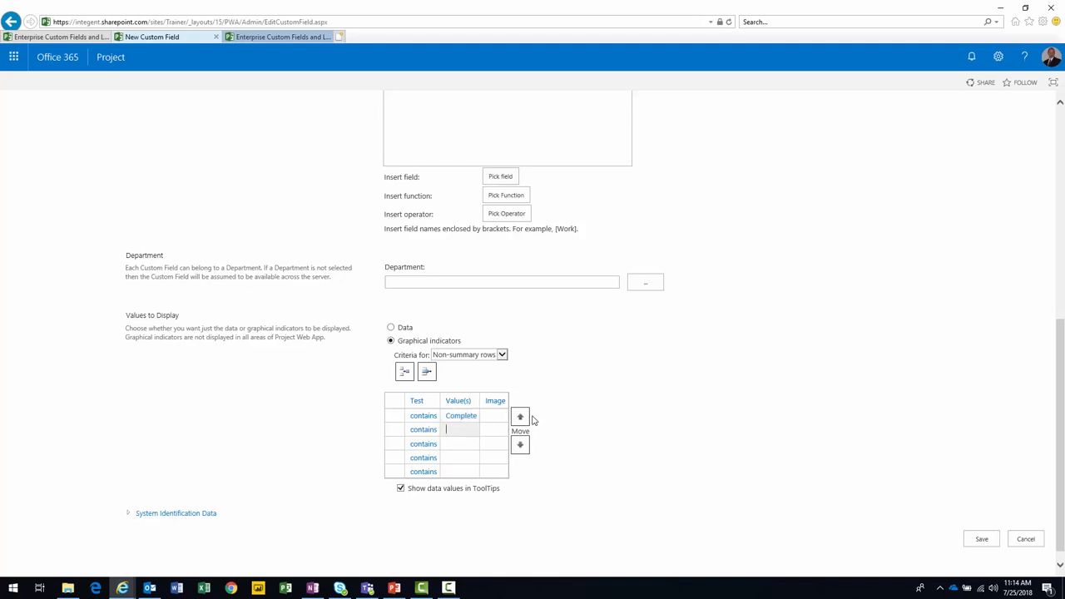
{"action": "type", "text": "On Schedule"}
{"action": "key", "text": "Return"}
{"action": "type", "text": "Late"}
{"action": "key", "text": "Return"}
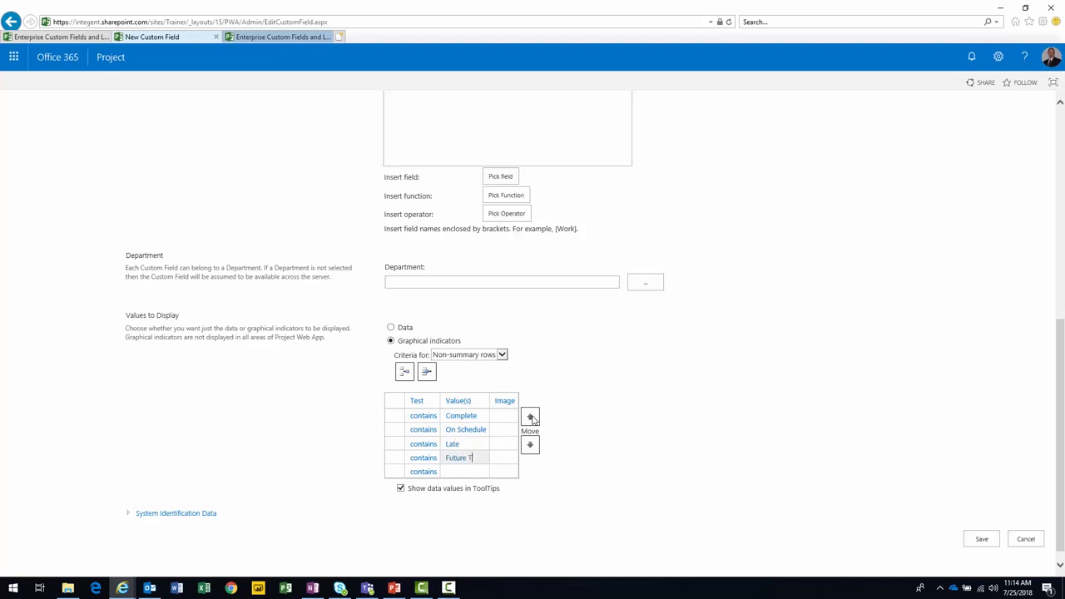
{"action": "type", "text": "Future Task"}
{"action": "key", "text": "Return"}
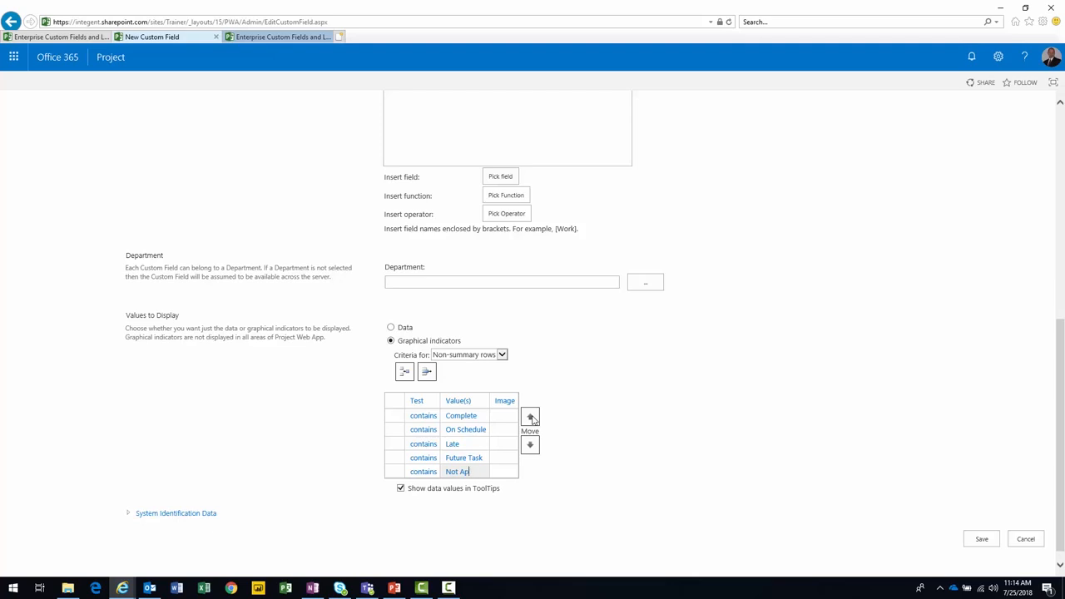
{"action": "type", "text": "Not Applicable"}
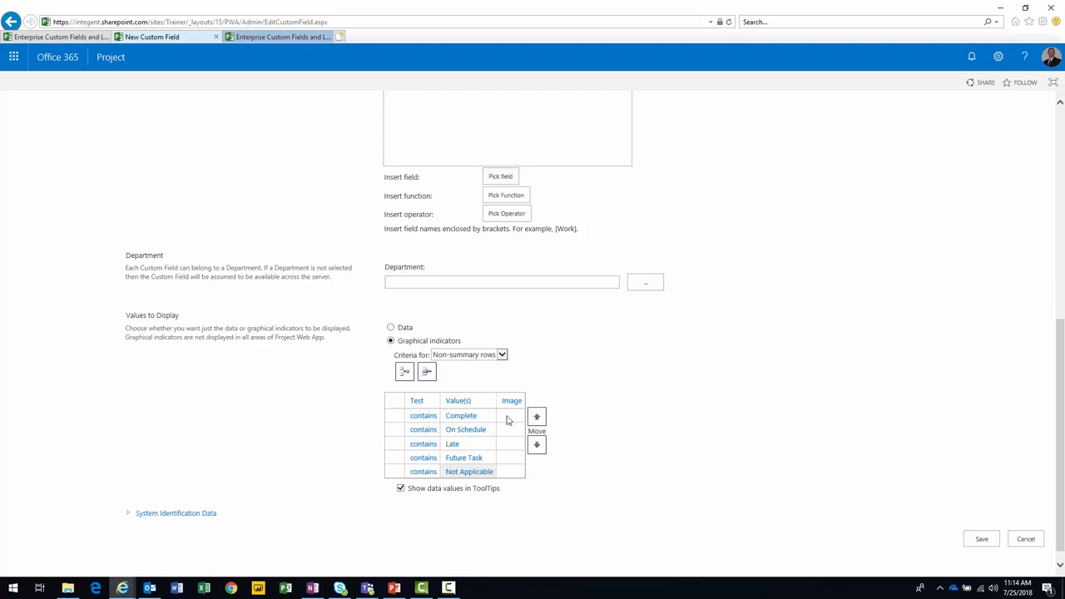
- Choose the green check mark as the image for GA's Complete value
{"action": "left_click", "coordinate": [509, 420]}
{"action": "scroll", "coordinate": [520, 454], "scroll_direction": "down", "scroll_amount": 1}
{"action": "scroll", "coordinate": [524, 470], "scroll_direction": "down", "scroll_amount": 3}
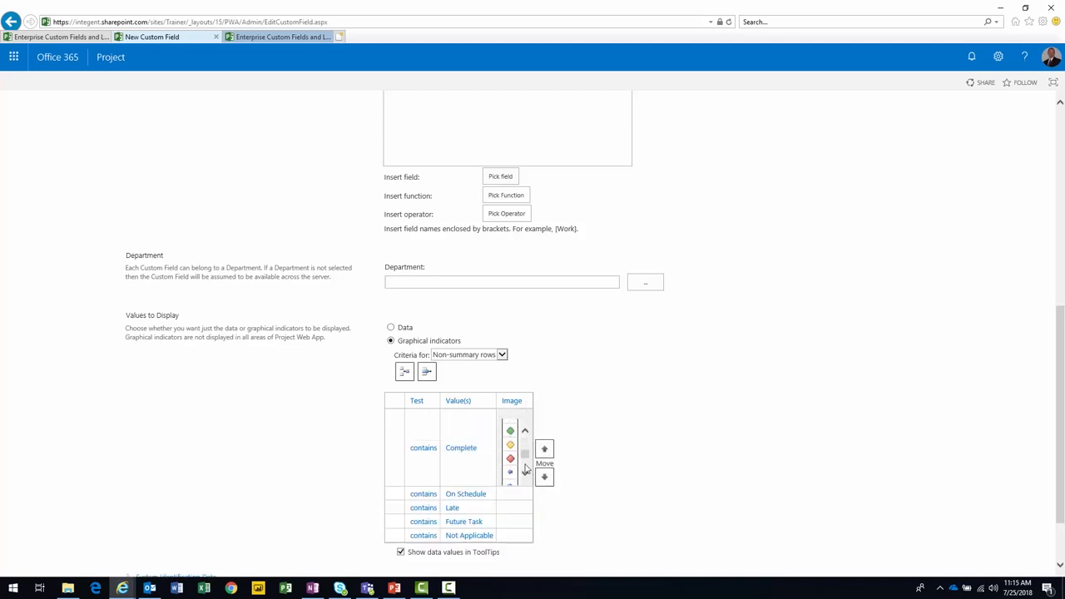
{"action": "scroll", "coordinate": [524, 466], "scroll_direction": "down", "scroll_amount": 5}
{"action": "left_click", "coordinate": [510, 422]}
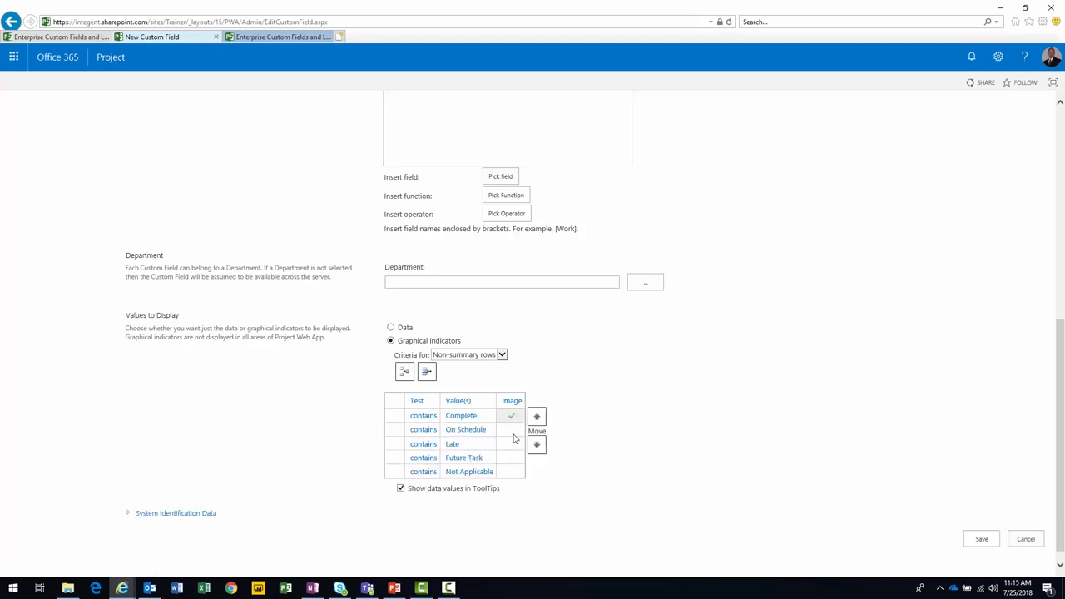
- Choose the green diamond as the image for GA's On Schedule value
{"action": "left_click", "coordinate": [511, 430]}
{"action": "scroll", "coordinate": [525, 478], "scroll_direction": "down", "scroll_amount": 4}
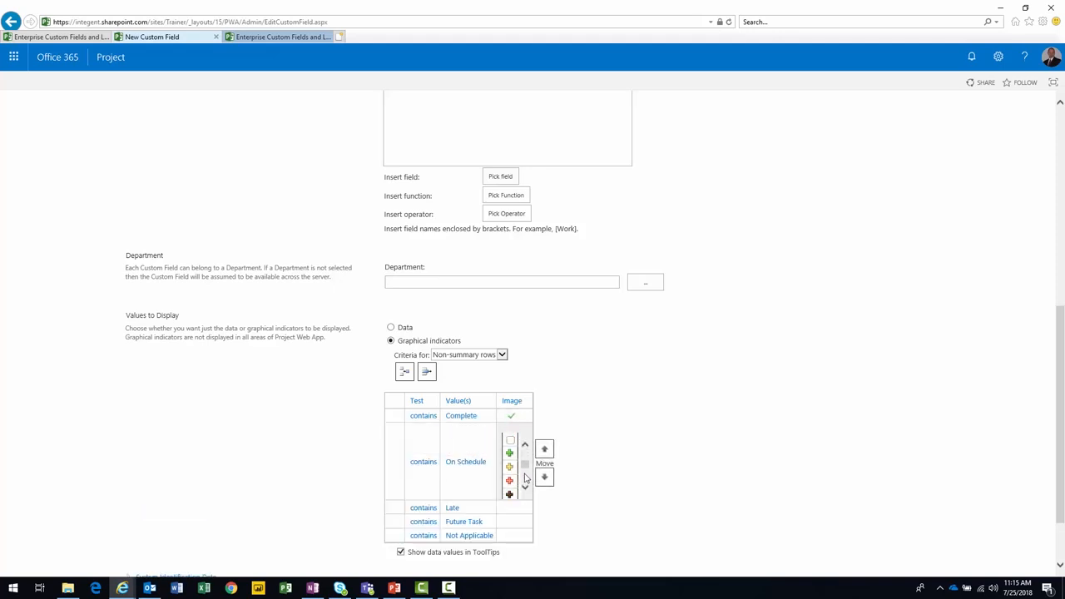
{"action": "left_click", "coordinate": [511, 490]}
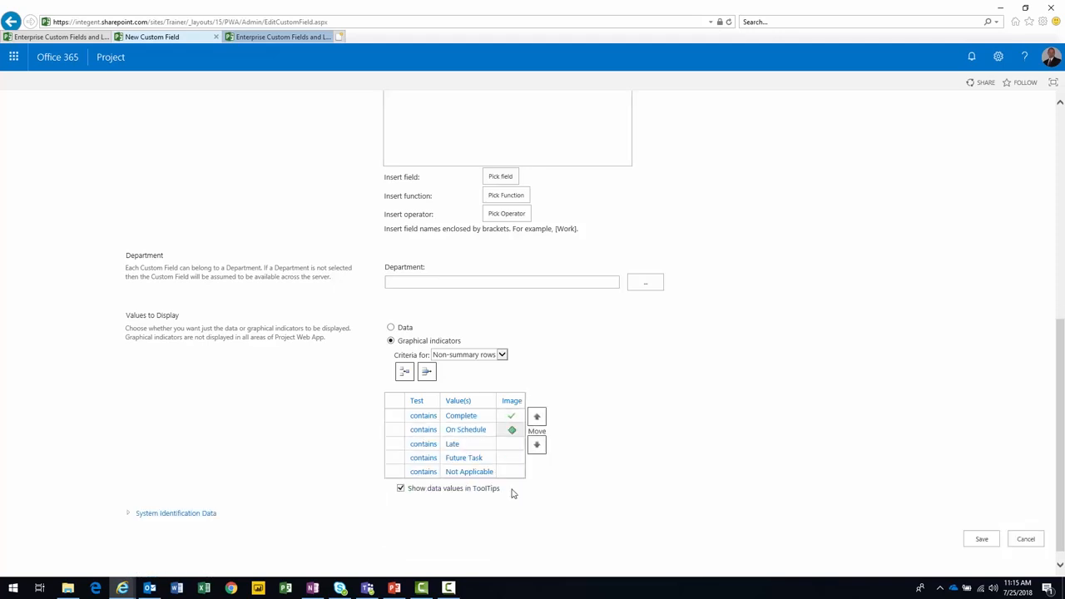
- Choose the yellow diamond as the image for GA's Late value
{"action": "left_click", "coordinate": [511, 445]}
{"action": "scroll", "coordinate": [524, 497], "scroll_direction": "down", "scroll_amount": 3}
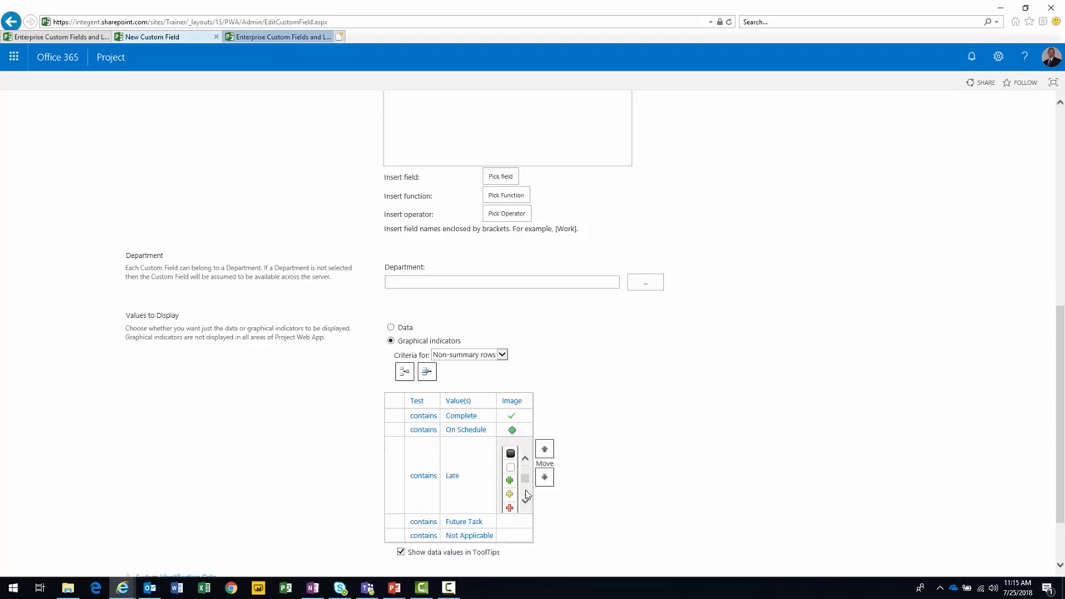
{"action": "left_click", "coordinate": [511, 461]}
- Choose the small horizontal bar as the image for GA's Future Task value
{"action": "left_click", "coordinate": [514, 459]}
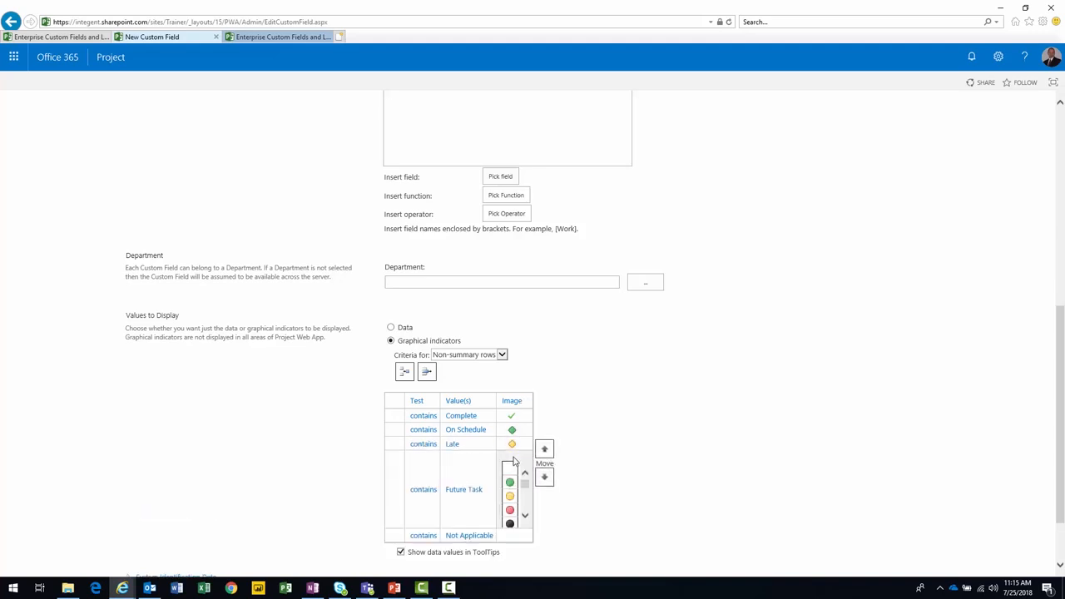
{"action": "scroll", "coordinate": [524, 512], "scroll_direction": "down", "scroll_amount": 3}
{"action": "left_click", "coordinate": [512, 496]}
- Choose the black circle with a white centre for GA's Not Applicable value and save the custom field
{"action": "left_click", "coordinate": [512, 472]}
{"action": "scroll", "coordinate": [522, 520], "scroll_direction": "down", "scroll_amount": 5}
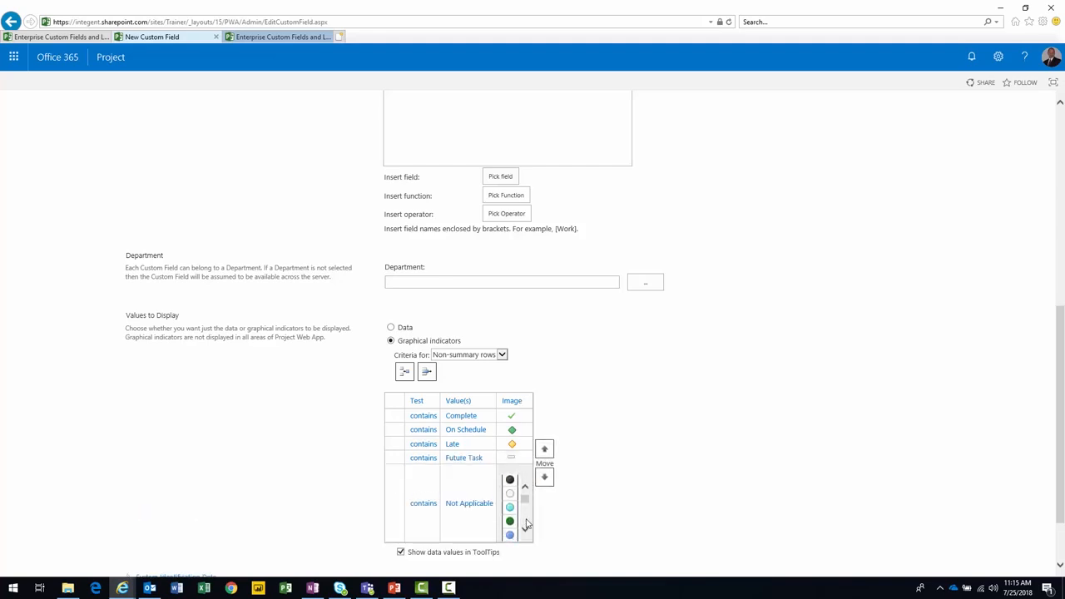
{"action": "scroll", "coordinate": [524, 524], "scroll_direction": "down", "scroll_amount": 5}
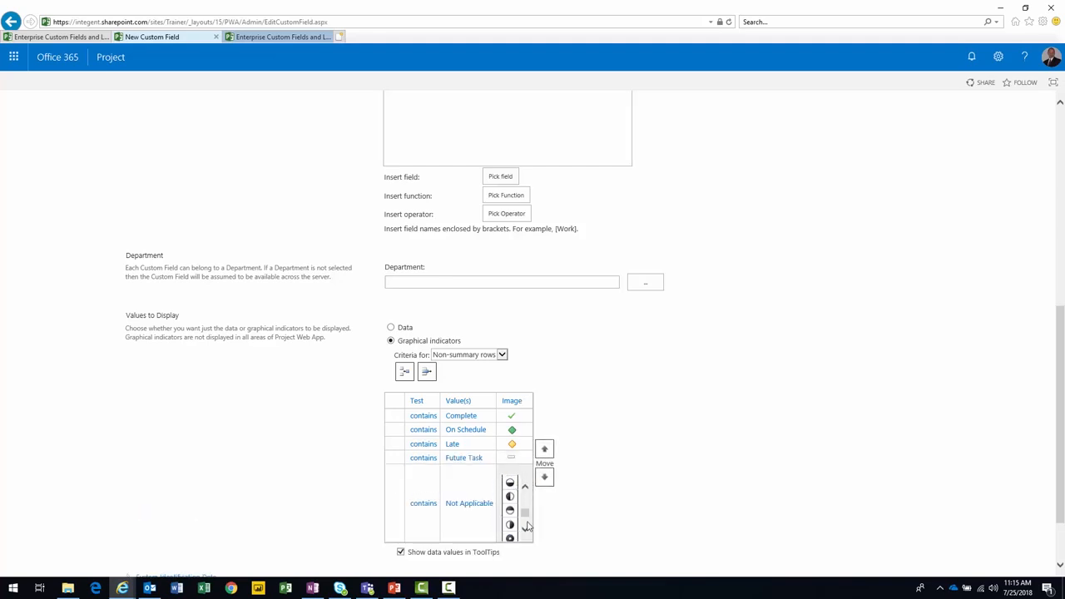
{"action": "left_click", "coordinate": [507, 531]}
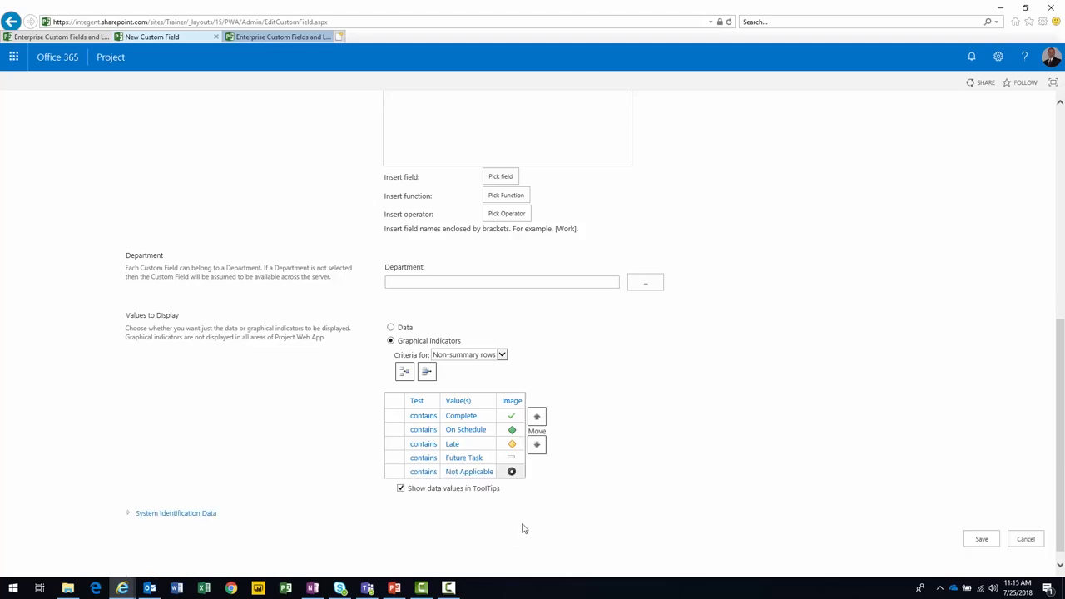
{"action": "left_click", "coordinate": [984, 540]}
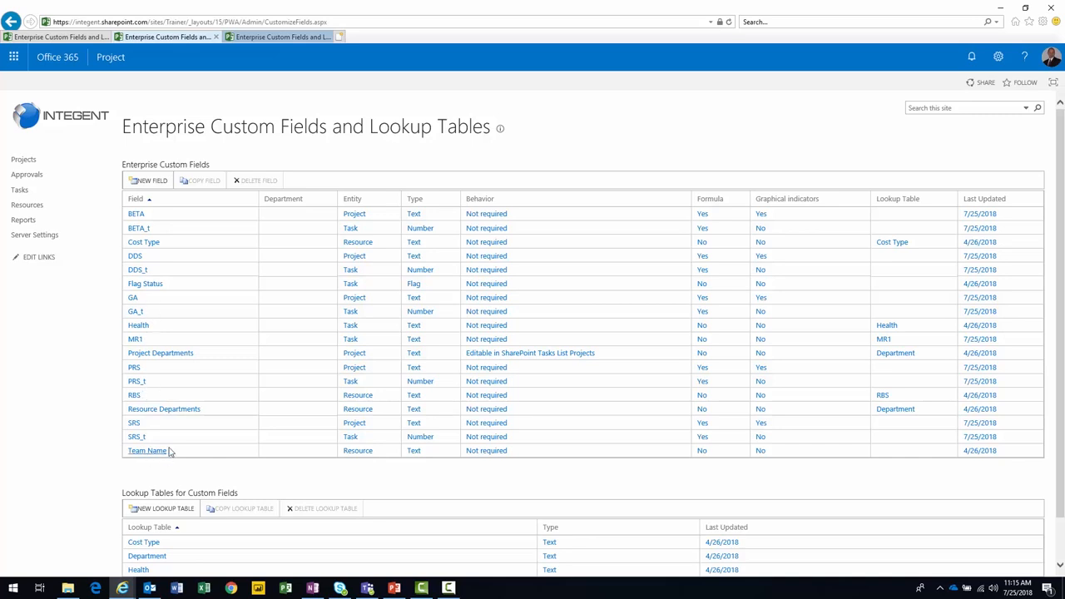
- Open the Manage Views page from the server settings
{"action": "key", "text": "alt+Tab"}
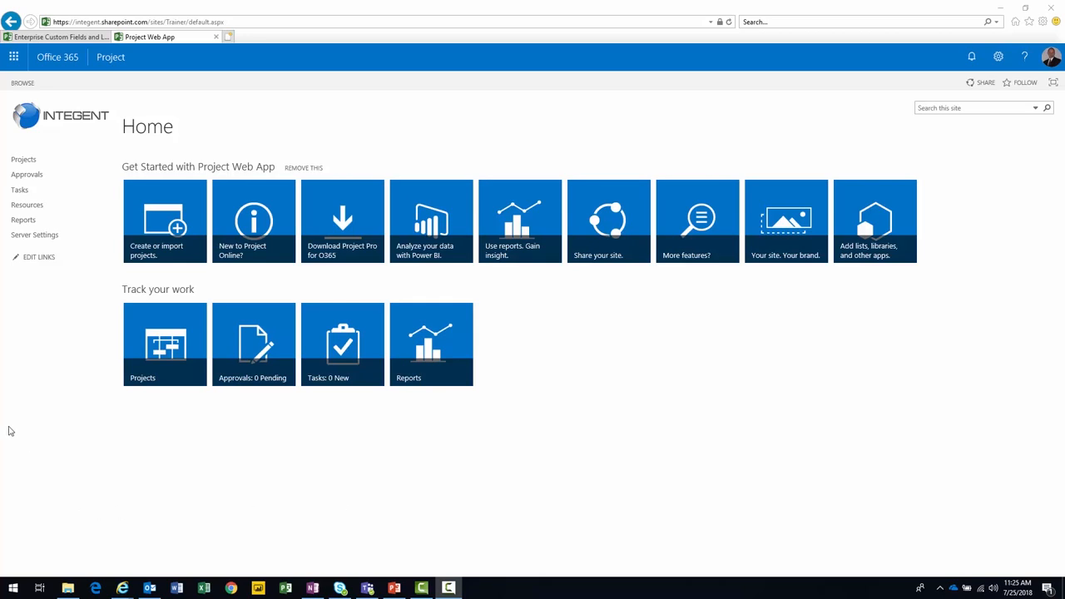
{"action": "left_click", "coordinate": [51, 240]}
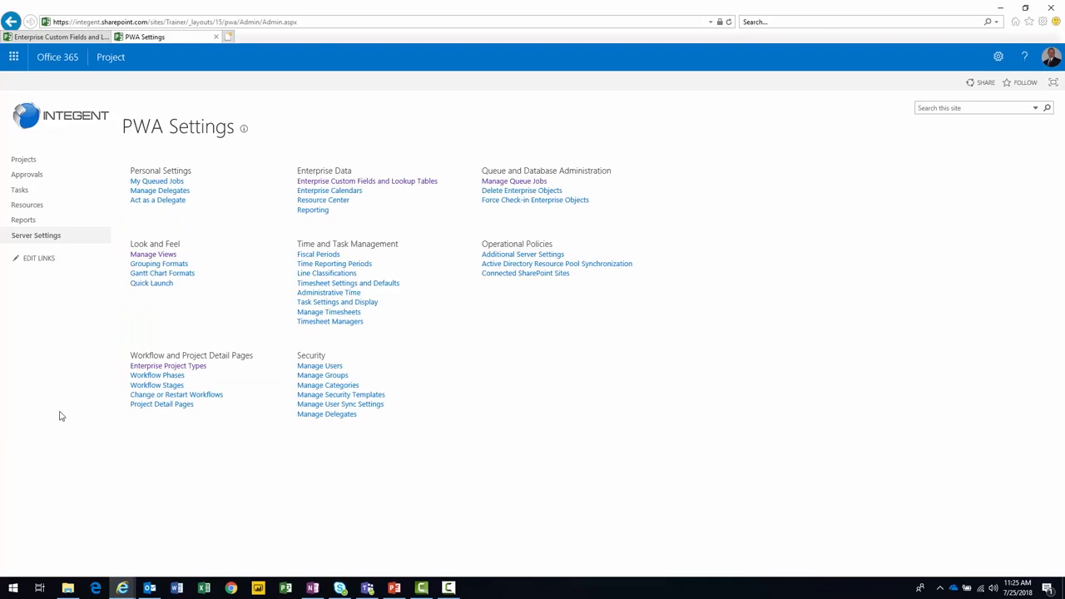
{"action": "left_click", "coordinate": [145, 254]}
- Copy the Project Center's Summary view under the name Milestone Summary
{"action": "scroll", "coordinate": [97, 382], "scroll_direction": "down", "scroll_amount": 5}
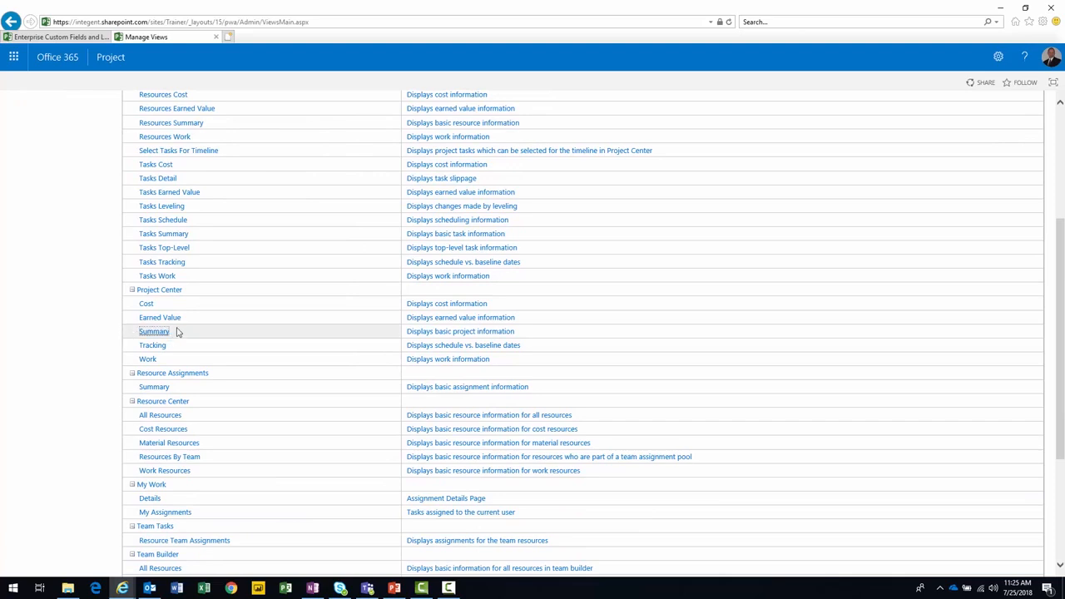
{"action": "scroll", "coordinate": [181, 330], "scroll_direction": "up", "scroll_amount": 5}
{"action": "left_click", "coordinate": [196, 170]}
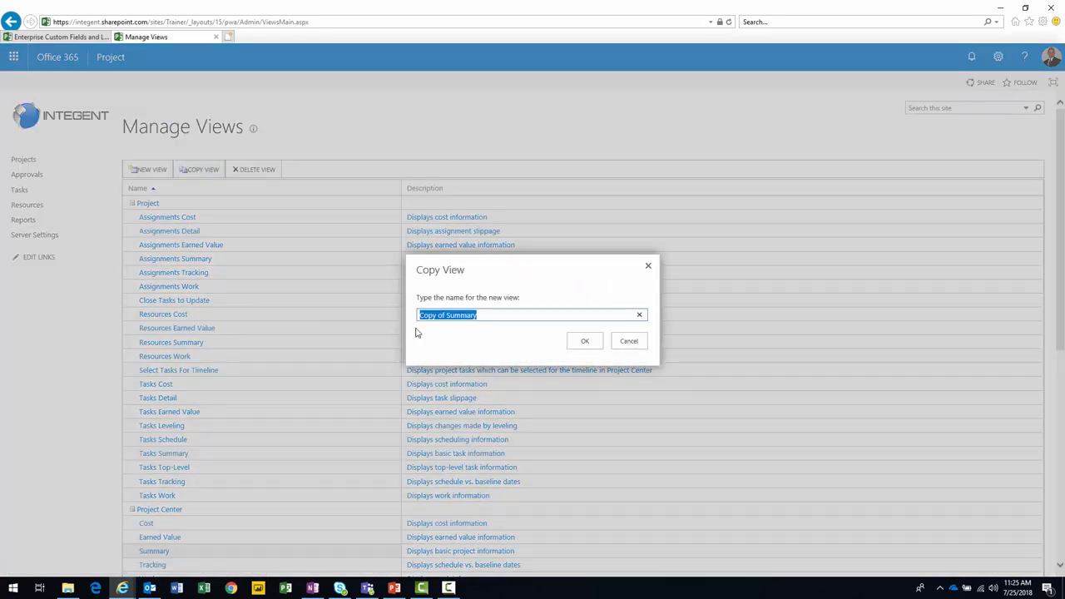
{"action": "key", "text": "Home"}
{"action": "key", "text": "ctrl+shift+Right"}
{"action": "key", "text": "ctrl+shift+Right"}
{"action": "type", "text": "Milestone"}
{"action": "key", "text": "Return"}
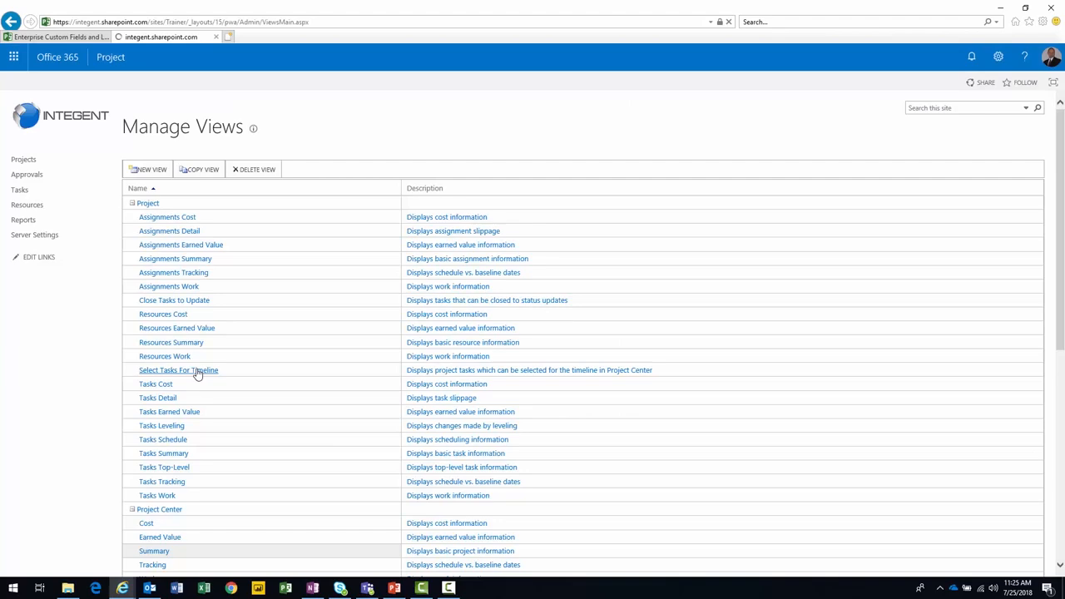
- Open the Milestone Summary view for editing and add the PRS field to its displayed fields
{"action": "scroll", "coordinate": [197, 374], "scroll_direction": "down", "scroll_amount": 3}
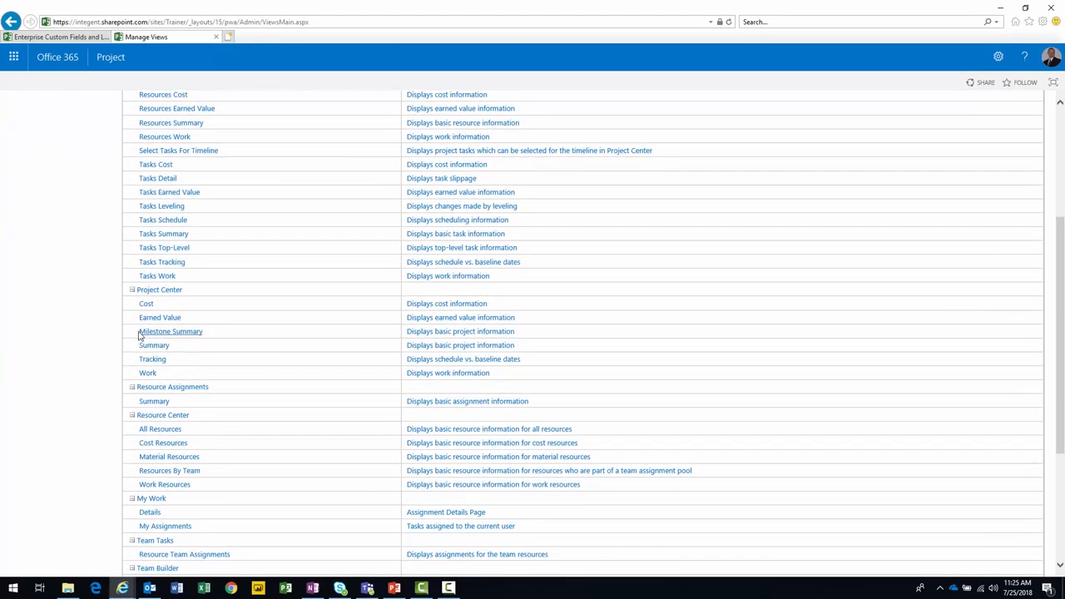
{"action": "left_click", "coordinate": [149, 333]}
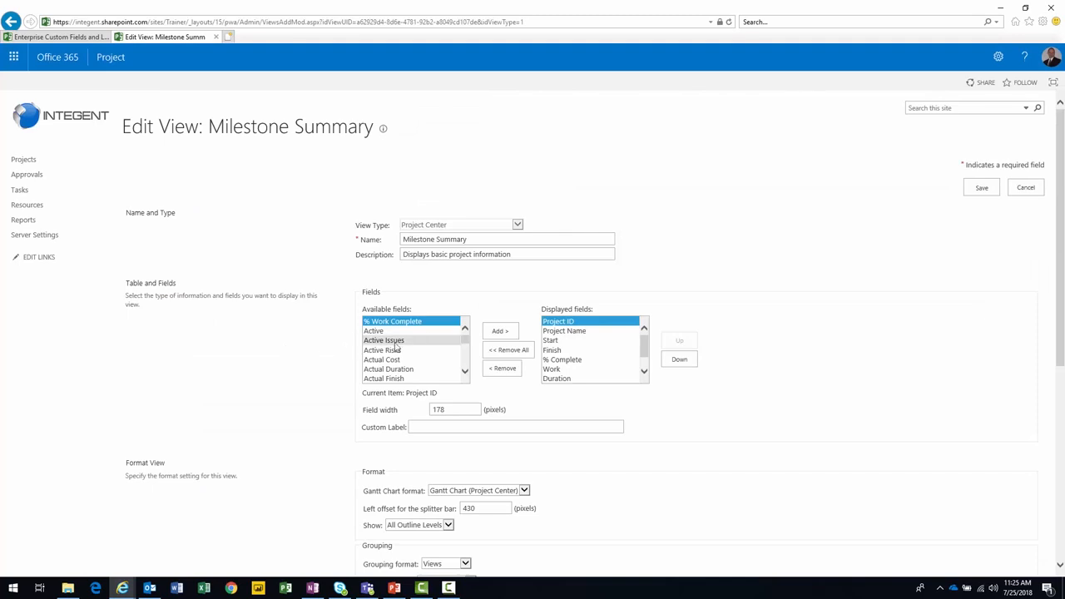
{"action": "left_click", "coordinate": [384, 341]}
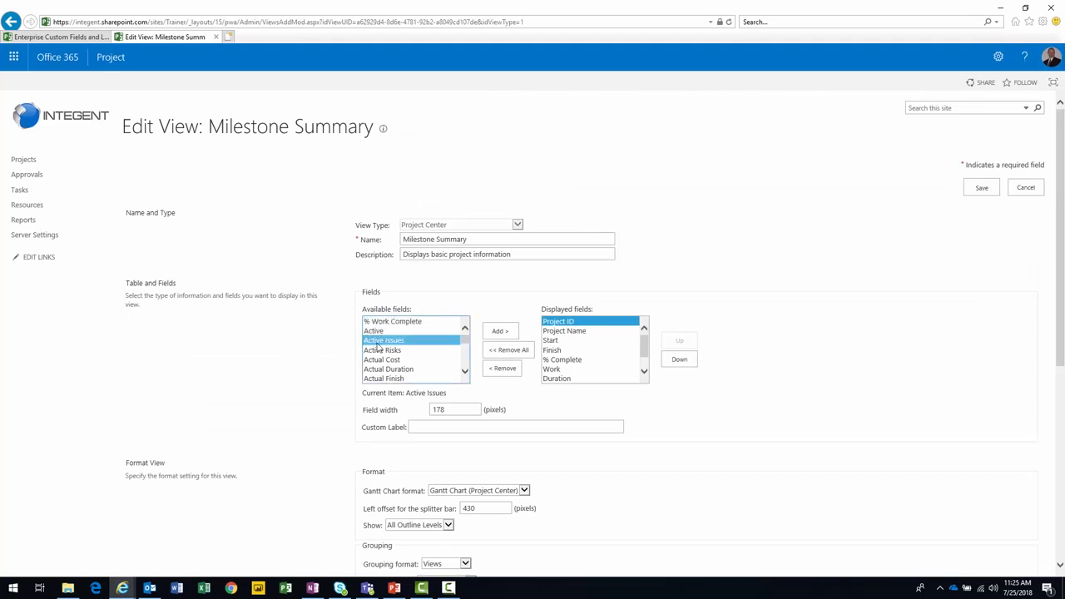
{"action": "type", "text": "pr"}
{"action": "scroll", "coordinate": [377, 348], "scroll_direction": "up", "scroll_amount": 12}
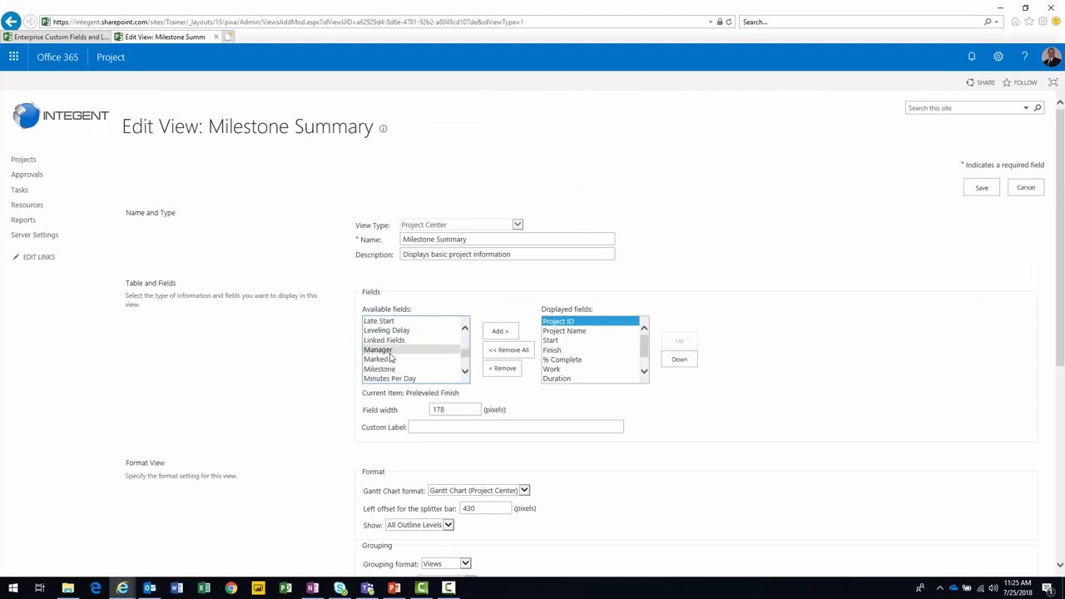
{"action": "left_click", "coordinate": [384, 350]}
{"action": "type", "text": "pr"}
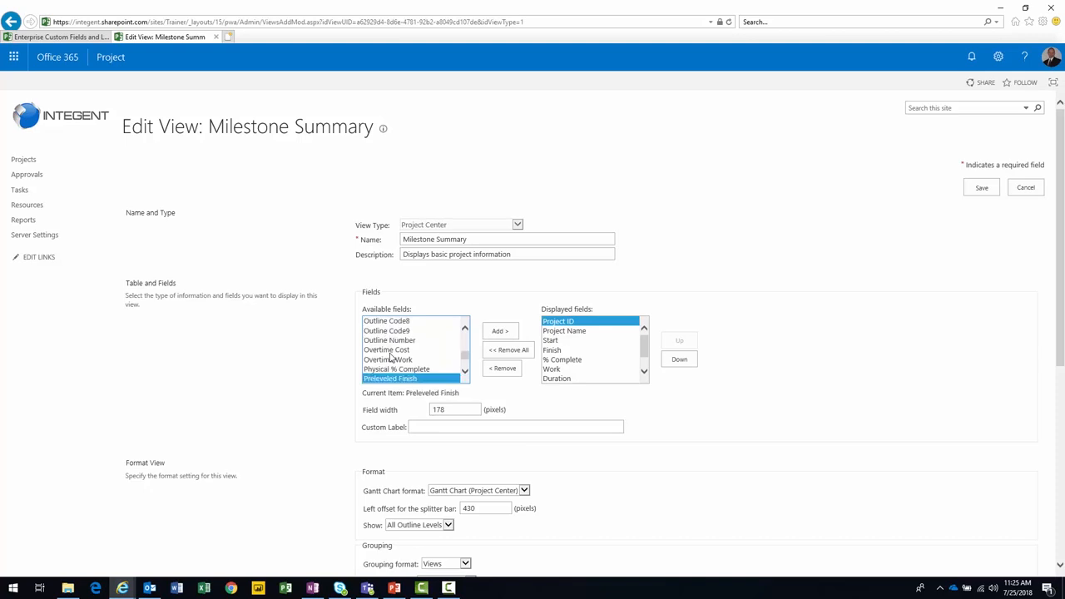
{"action": "scroll", "coordinate": [392, 358], "scroll_direction": "down", "scroll_amount": 2}
{"action": "left_click", "coordinate": [390, 368]}
{"action": "left_click", "coordinate": [509, 332]}
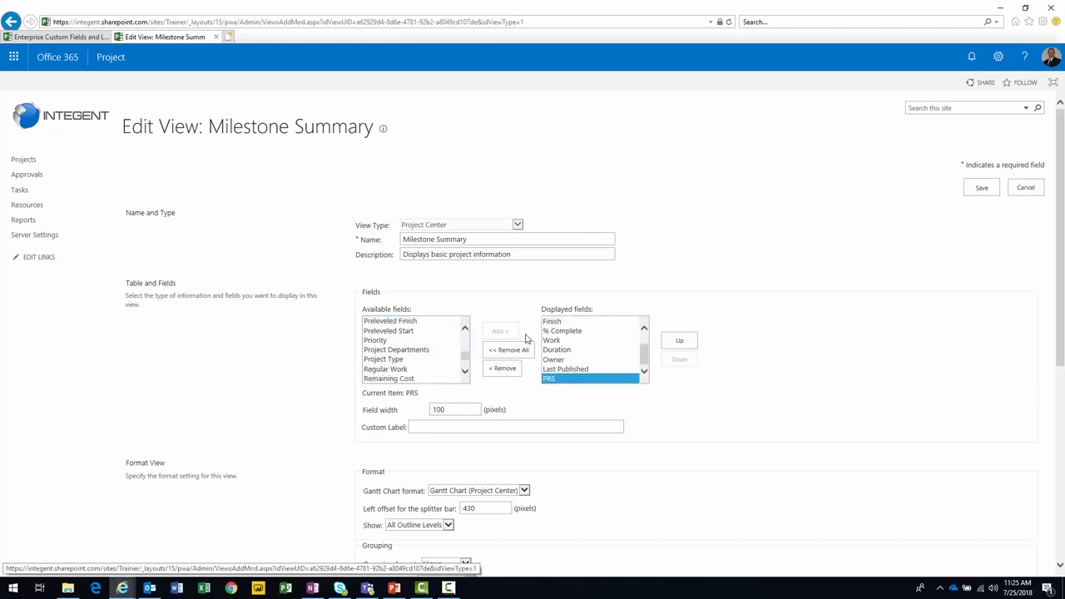
- Move PRS up in the displayed fields so it directly follows Project Name
{"action": "left_click", "coordinate": [680, 341]}
{"action": "left_click", "coordinate": [679, 341]}
{"action": "left_click", "coordinate": [680, 341]}
{"action": "left_click", "coordinate": [680, 341]}
{"action": "left_click", "coordinate": [680, 341]}
{"action": "left_click", "coordinate": [679, 341]}
{"action": "left_click", "coordinate": [679, 341]}
- Add the SRS field to the displayed fields and move it up to directly follow PRS
{"action": "left_click", "coordinate": [396, 360]}
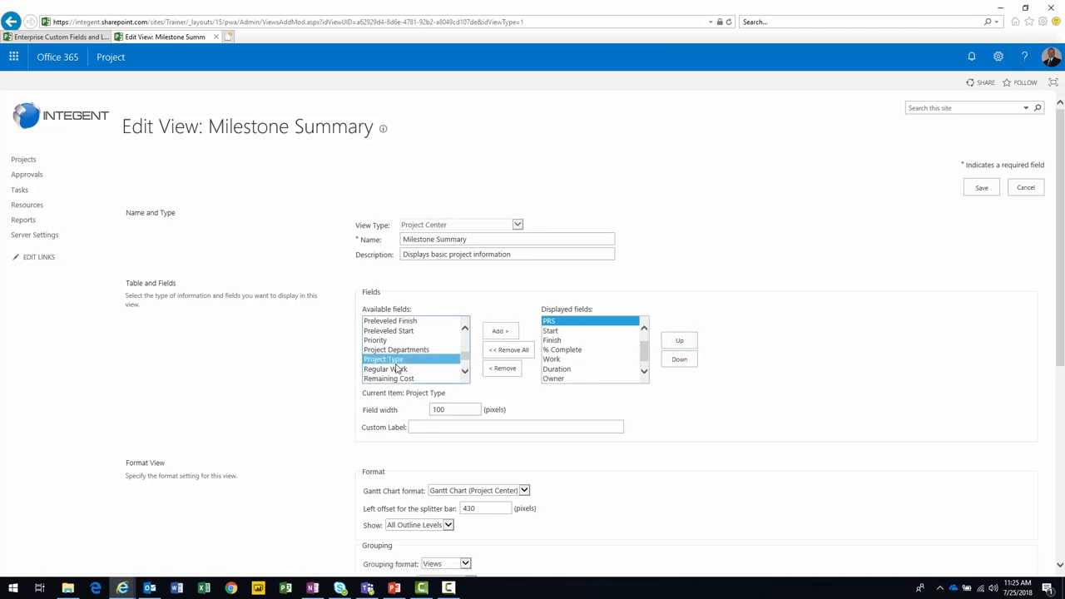
{"action": "scroll", "coordinate": [397, 368], "scroll_direction": "down", "scroll_amount": 4}
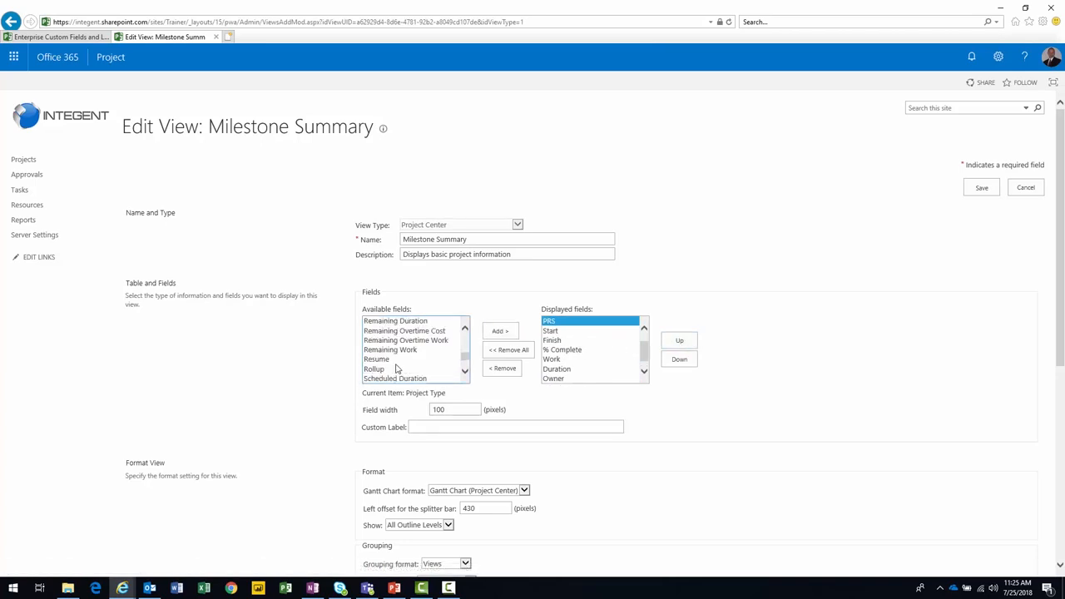
{"action": "left_click", "coordinate": [391, 374]}
{"action": "left_click", "coordinate": [499, 331]}
{"action": "left_click", "coordinate": [680, 341]}
{"action": "left_click", "coordinate": [680, 341]}
{"action": "left_click", "coordinate": [679, 341]}
{"action": "left_click", "coordinate": [679, 341]}
{"action": "left_click", "coordinate": [679, 341]}
{"action": "left_click", "coordinate": [680, 341]}
{"action": "left_click", "coordinate": [680, 341]}
- Add the DDS field to the displayed fields and move it up to directly follow SRS
{"action": "left_click", "coordinate": [412, 350]}
{"action": "key", "text": "alt+Tab"}
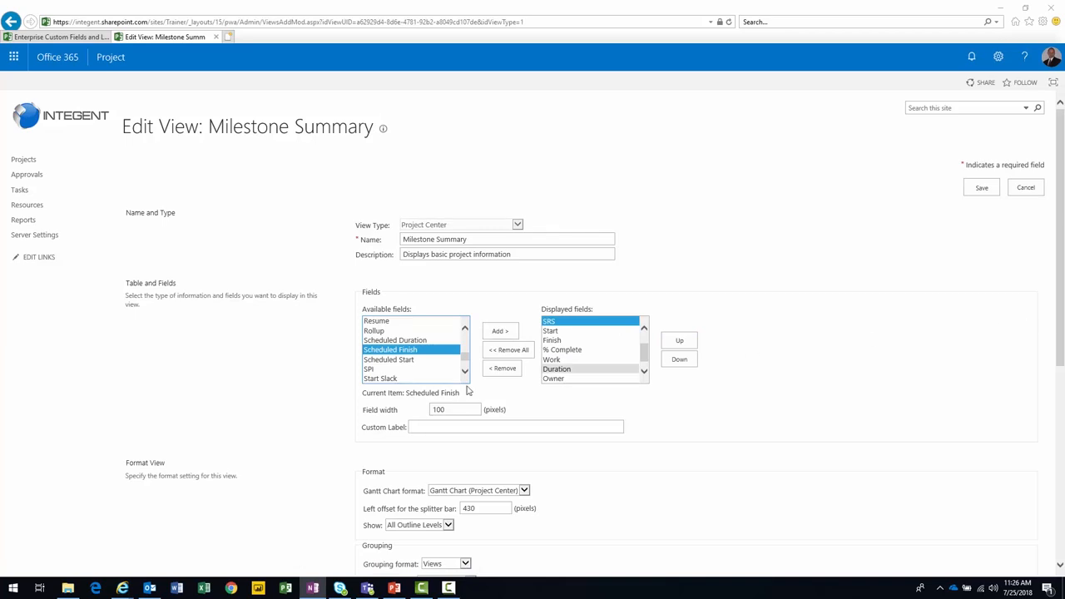
{"action": "left_click", "coordinate": [432, 359]}
{"action": "left_click_drag", "start_coordinate": [465, 358], "coordinate": [464, 327]}
{"action": "left_click", "coordinate": [434, 342]}
{"action": "type", "text": "dd"}
{"action": "left_click", "coordinate": [515, 332]}
{"action": "left_click", "coordinate": [679, 341]}
{"action": "left_click", "coordinate": [678, 341]}
{"action": "left_click", "coordinate": [679, 341]}
{"action": "left_click", "coordinate": [678, 342]}
{"action": "left_click", "coordinate": [680, 342]}
{"action": "left_click", "coordinate": [679, 343]}
{"action": "left_click", "coordinate": [679, 342]}
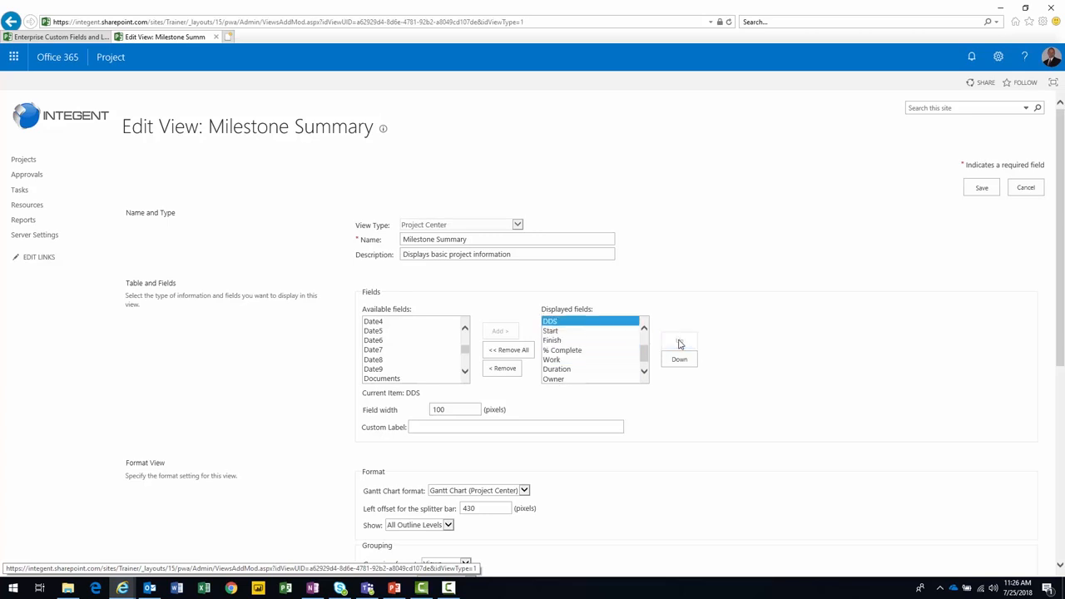
- Add the BETA field to the displayed fields and move it up to directly follow DDS
{"action": "left_click", "coordinate": [399, 351]}
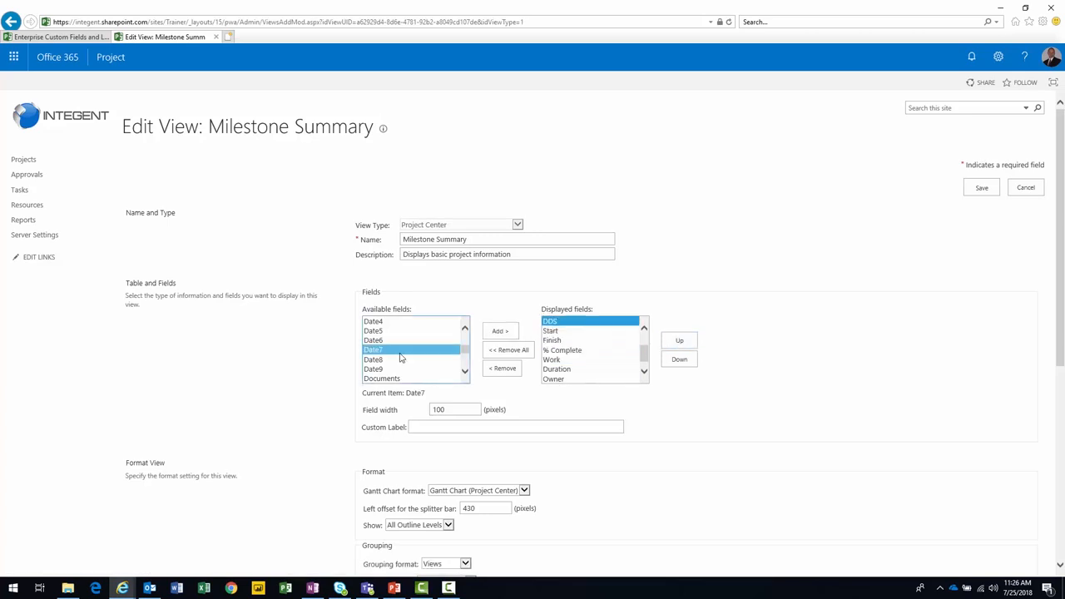
{"action": "type", "text": "be"}
{"action": "left_click", "coordinate": [499, 332]}
{"action": "left_click", "coordinate": [679, 341]}
{"action": "left_click", "coordinate": [679, 340]}
{"action": "left_click", "coordinate": [679, 341]}
{"action": "left_click", "coordinate": [679, 340]}
{"action": "left_click", "coordinate": [679, 340]}
{"action": "left_click", "coordinate": [679, 341]}
{"action": "left_click", "coordinate": [679, 340]}
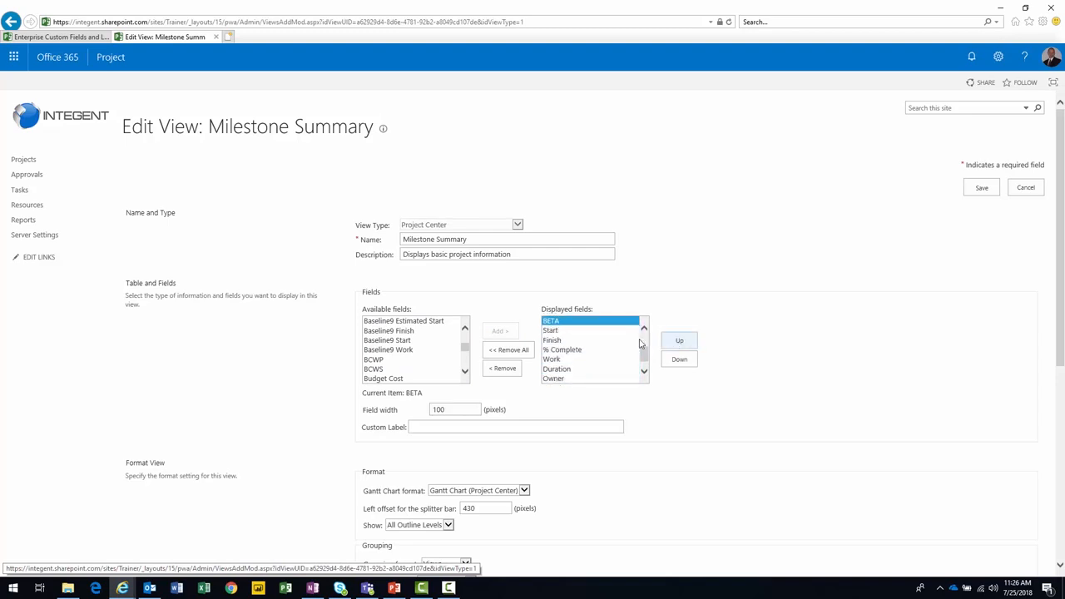
- Add the GA field to the displayed fields and move it up to directly follow BETA
{"action": "left_click", "coordinate": [408, 340]}
{"action": "type", "text": "ga"}
{"action": "left_click", "coordinate": [500, 331]}
{"action": "left_click", "coordinate": [665, 343]}
{"action": "left_click", "coordinate": [666, 343]}
{"action": "left_click", "coordinate": [666, 343]}
{"action": "left_click", "coordinate": [666, 343]}
{"action": "left_click", "coordinate": [666, 343]}
{"action": "left_click", "coordinate": [666, 342]}
{"action": "left_click", "coordinate": [665, 343]}
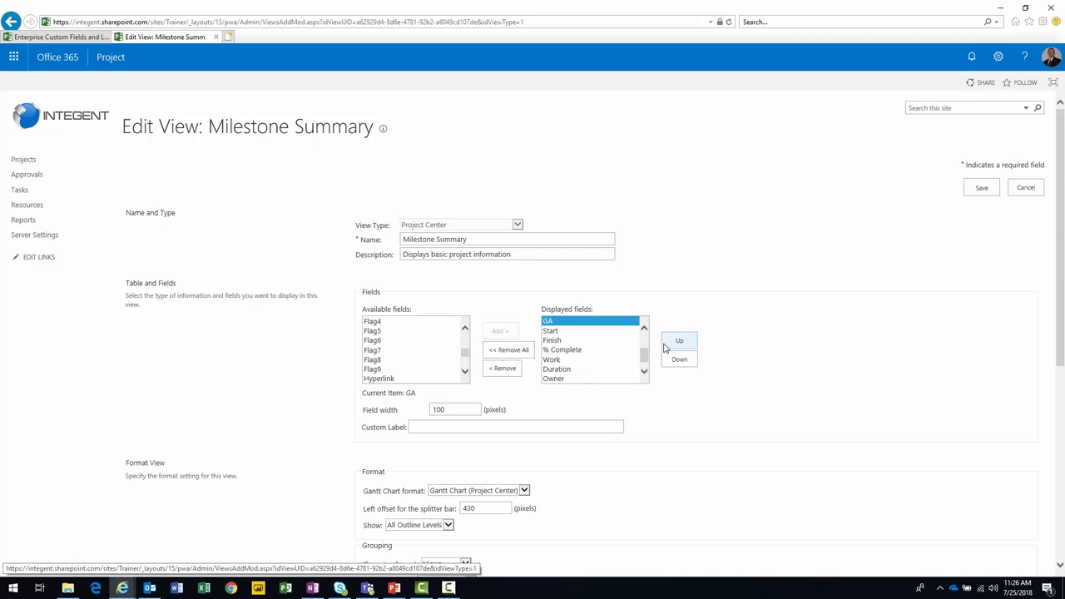
- Set the field width of PRS, SRS, DDS, BETA and GA to 50 pixels each and save the view
{"action": "scroll", "coordinate": [583, 349], "scroll_direction": "up", "scroll_amount": 3}
{"action": "left_click", "coordinate": [548, 341]}
{"action": "left_click", "coordinate": [408, 414]}
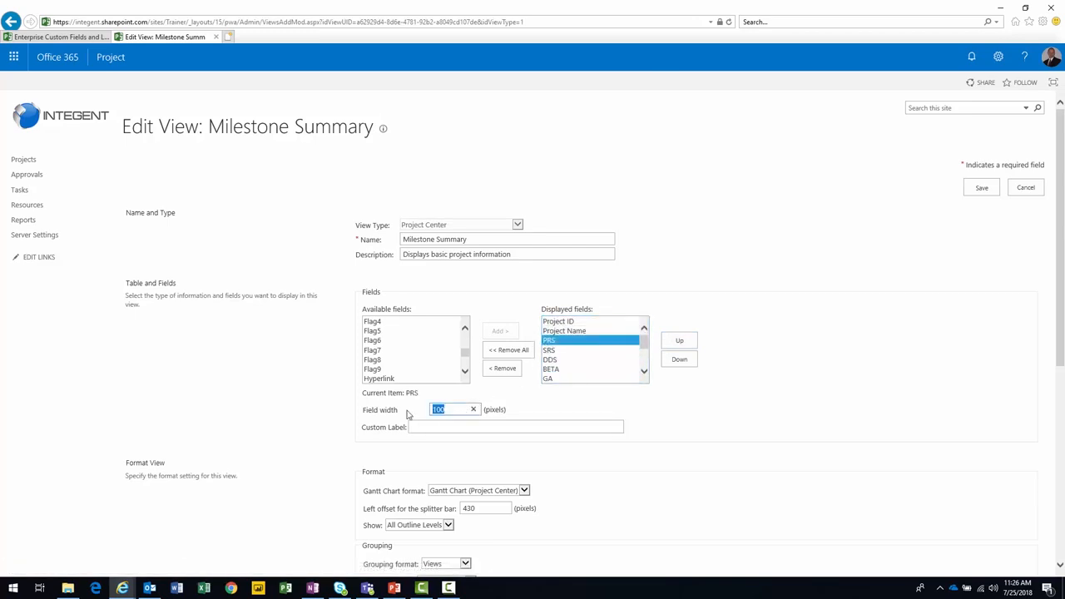
{"action": "type", "text": "50"}
{"action": "left_click", "coordinate": [565, 349]}
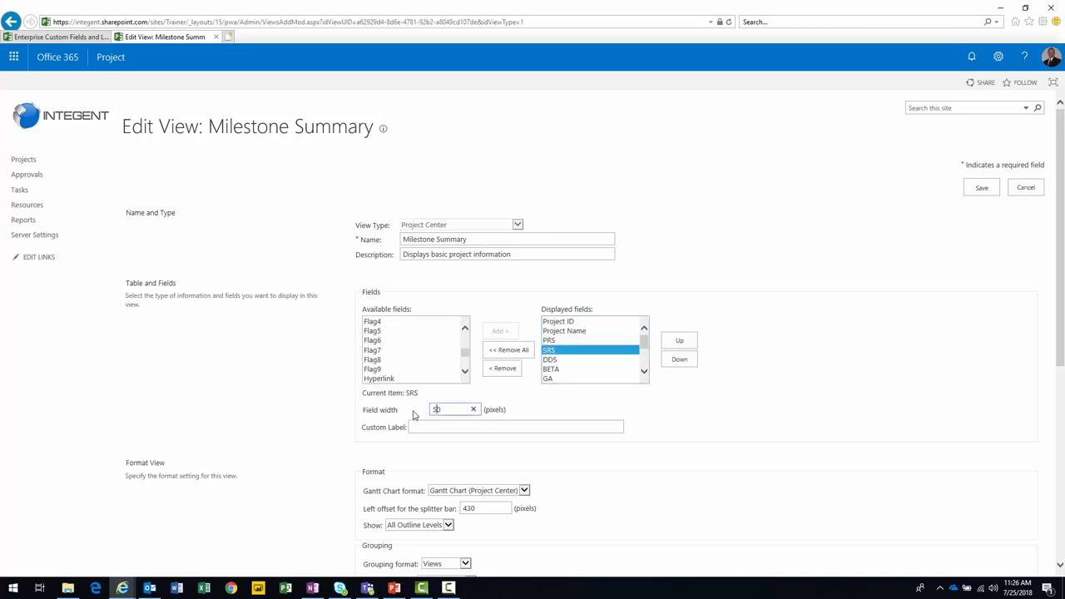
{"action": "left_click", "coordinate": [576, 359]}
{"action": "left_click", "coordinate": [587, 370]}
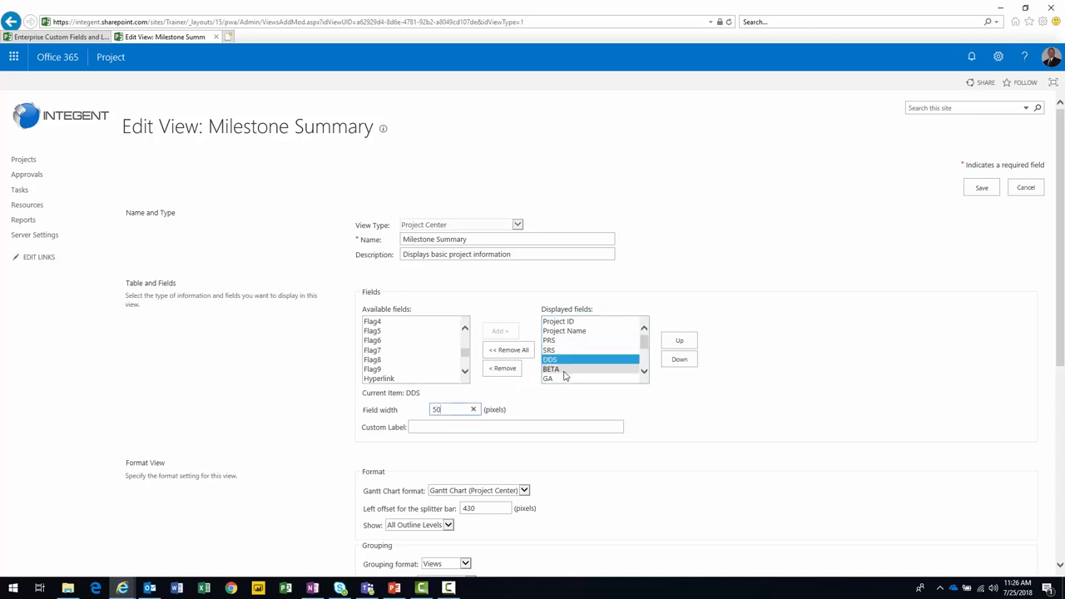
{"action": "left_click", "coordinate": [594, 379]}
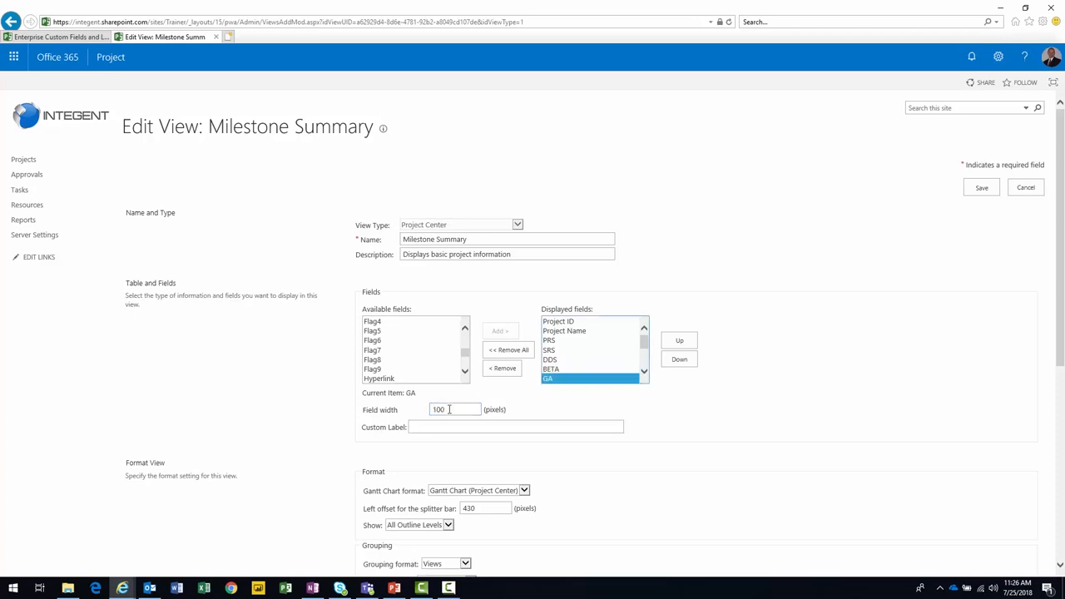
{"action": "double_click", "coordinate": [449, 408]}
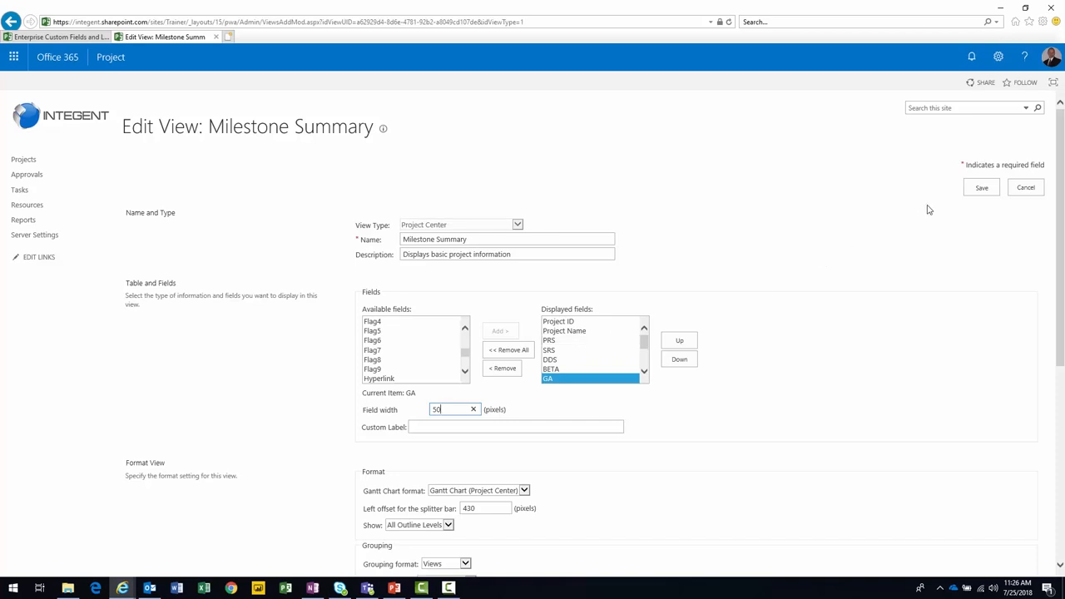
{"action": "left_click", "coordinate": [981, 188]}
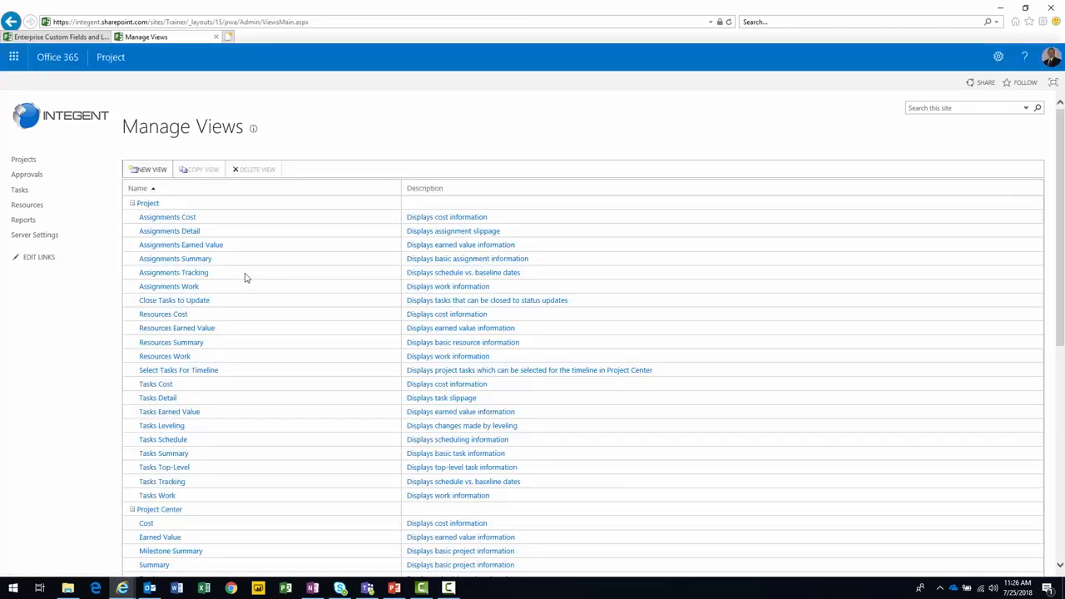
- Show the Project Center in the Milestone Summary view and check the PRS to GA cells of all projects
{"action": "left_click", "coordinate": [24, 160]}
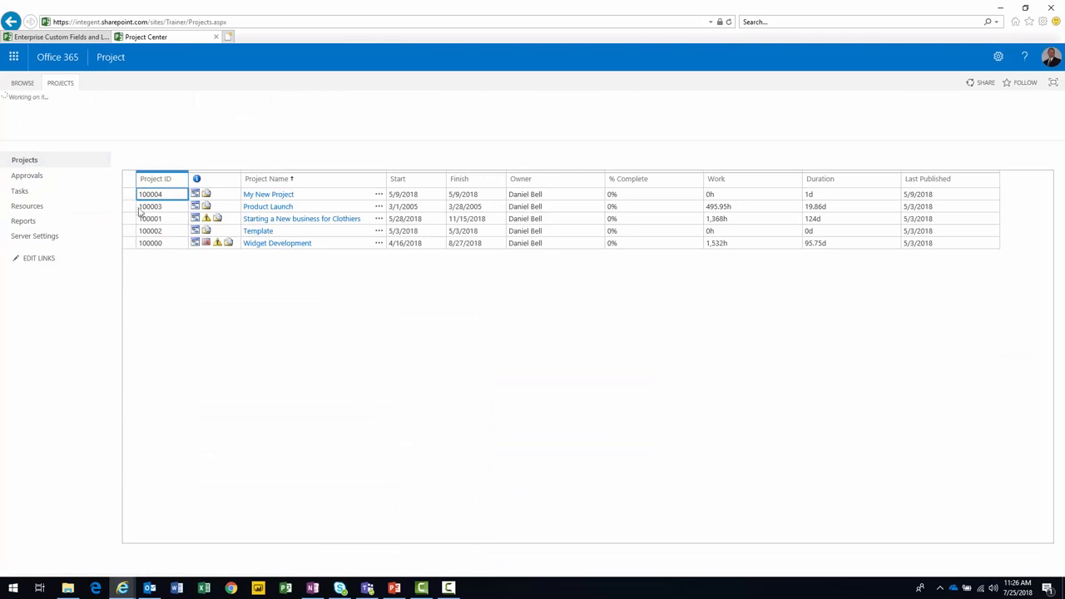
{"action": "left_click", "coordinate": [420, 100]}
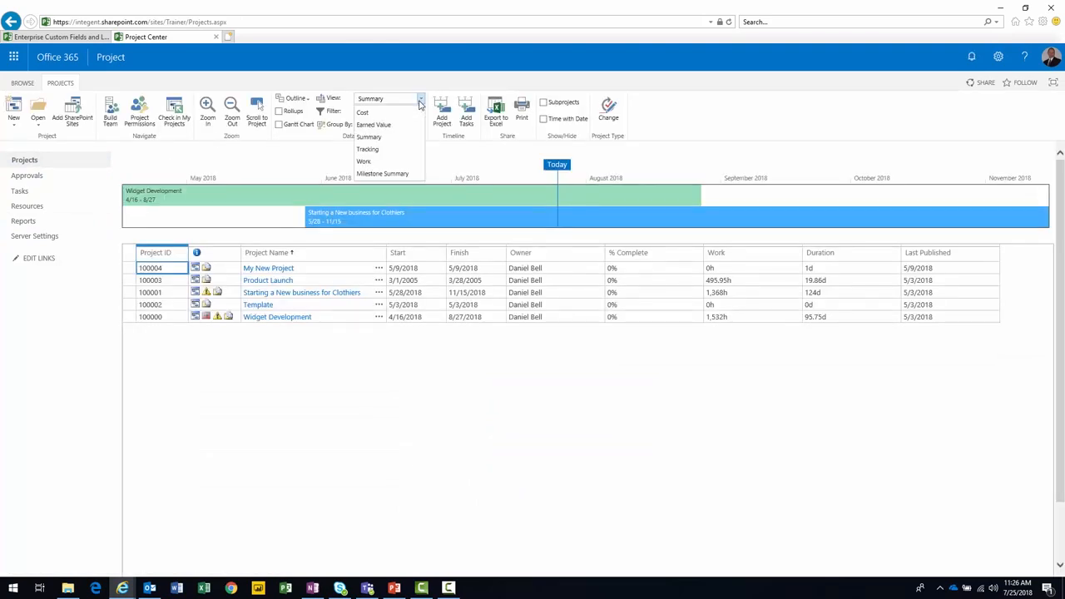
{"action": "left_click", "coordinate": [384, 174]}
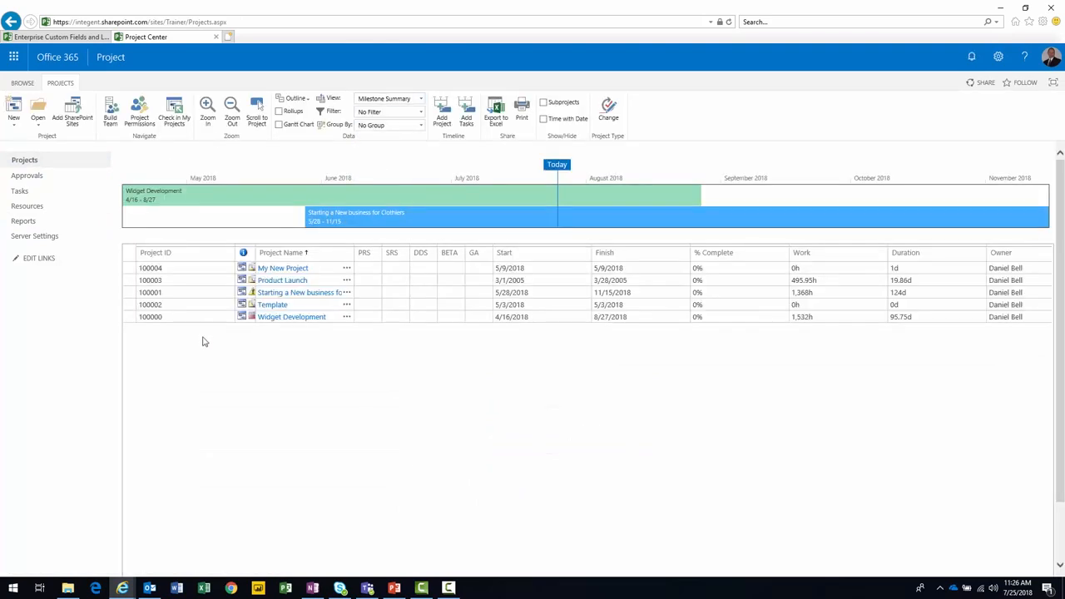
{"action": "left_click_drag", "start_coordinate": [378, 272], "coordinate": [475, 313]}
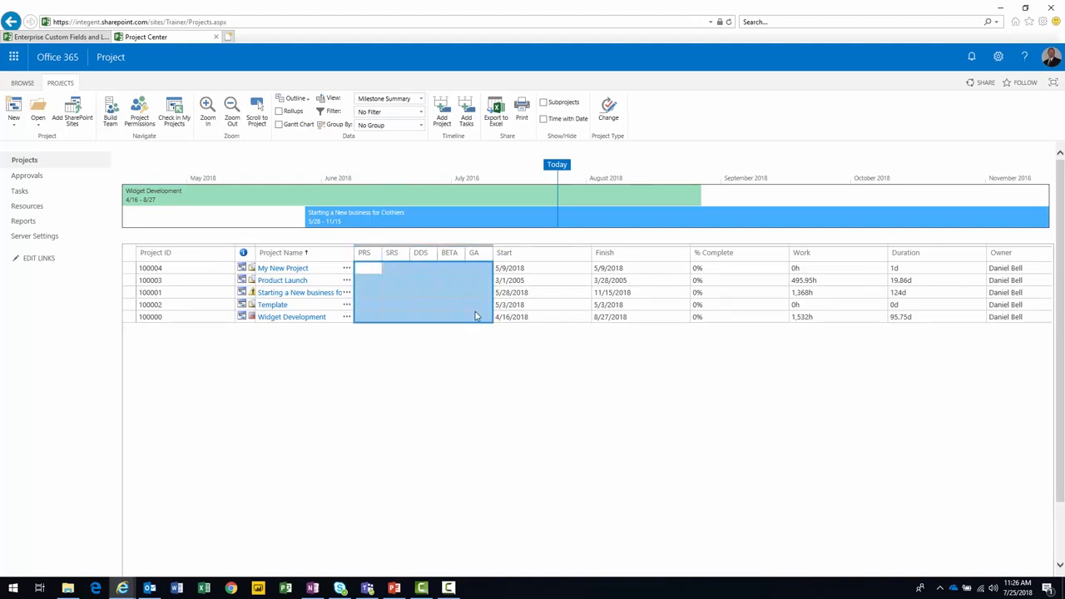
{"action": "left_click", "coordinate": [477, 316]}
- Narrow the Project ID column, widen the indicator column, and reopen the Project Center
{"action": "mouse_move", "coordinate": [256, 252]}
{"action": "left_mouse_down"}
{"action": "mouse_move", "coordinate": [273, 252]}
{"action": "mouse_move", "coordinate": [187, 254]}
{"action": "mouse_move", "coordinate": [242, 255]}
{"action": "left_mouse_up"}
{"action": "left_click", "coordinate": [29, 207]}
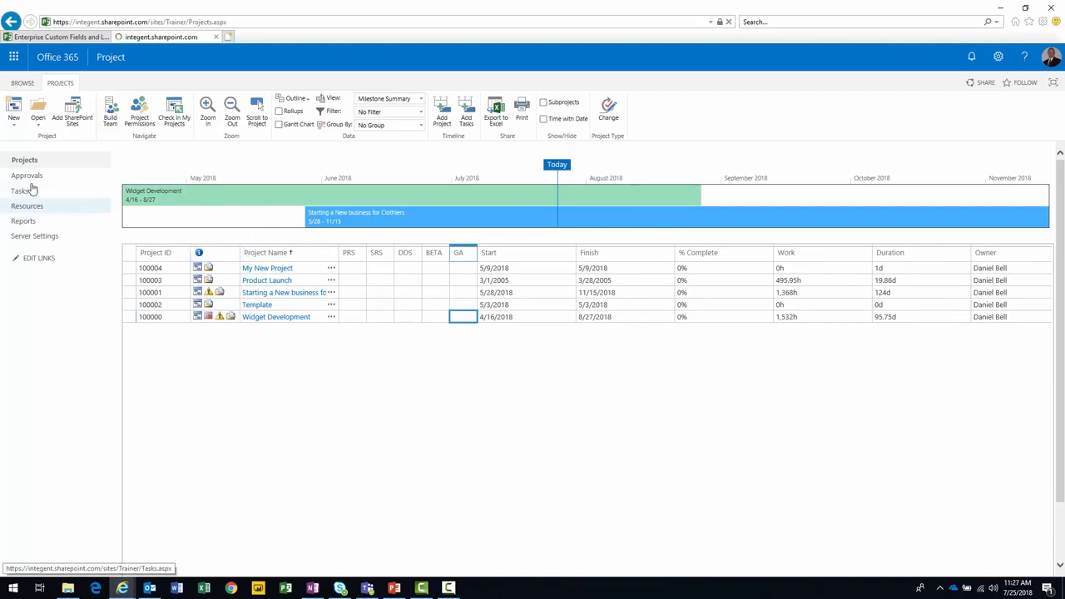
{"action": "left_click", "coordinate": [28, 163]}
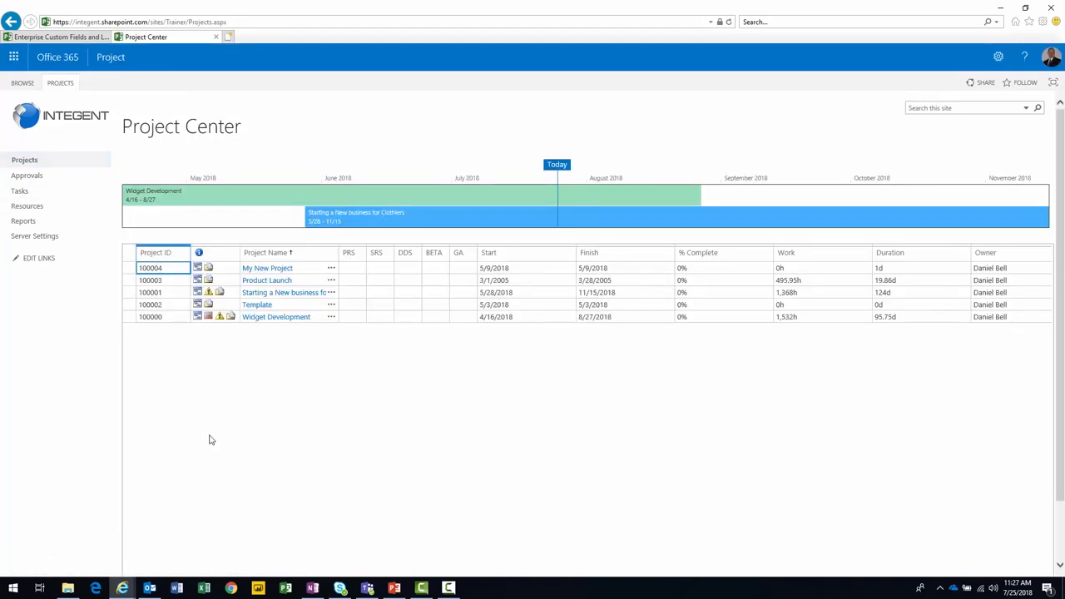
- Switch to Project Professional, log in with the server profile and create a blank project
{"action": "left_click", "coordinate": [284, 589]}
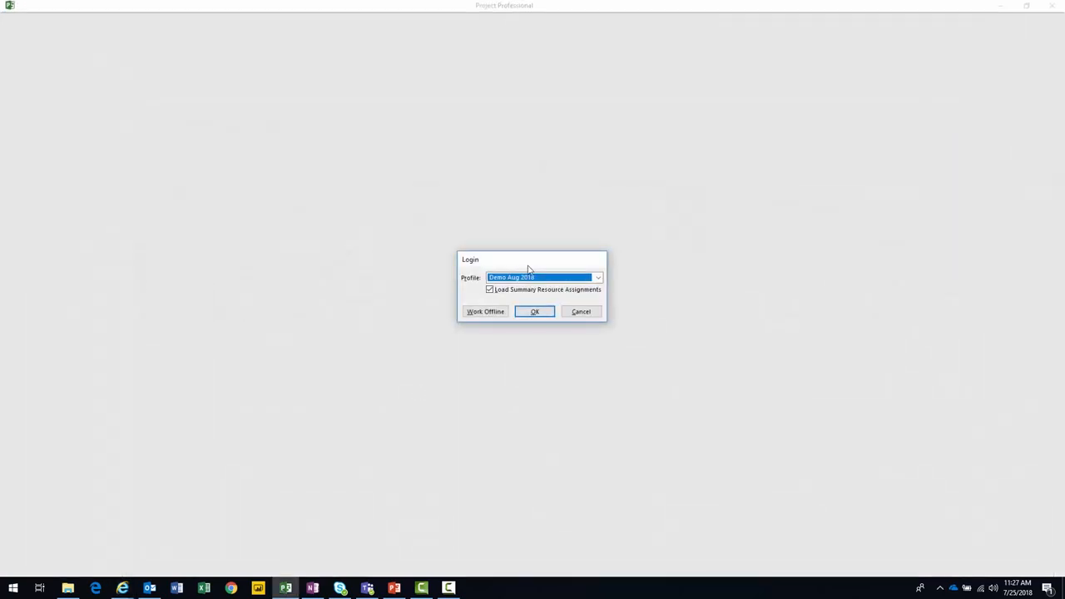
{"action": "left_click", "coordinate": [527, 282]}
{"action": "left_click", "coordinate": [507, 330]}
{"action": "left_click", "coordinate": [532, 311]}
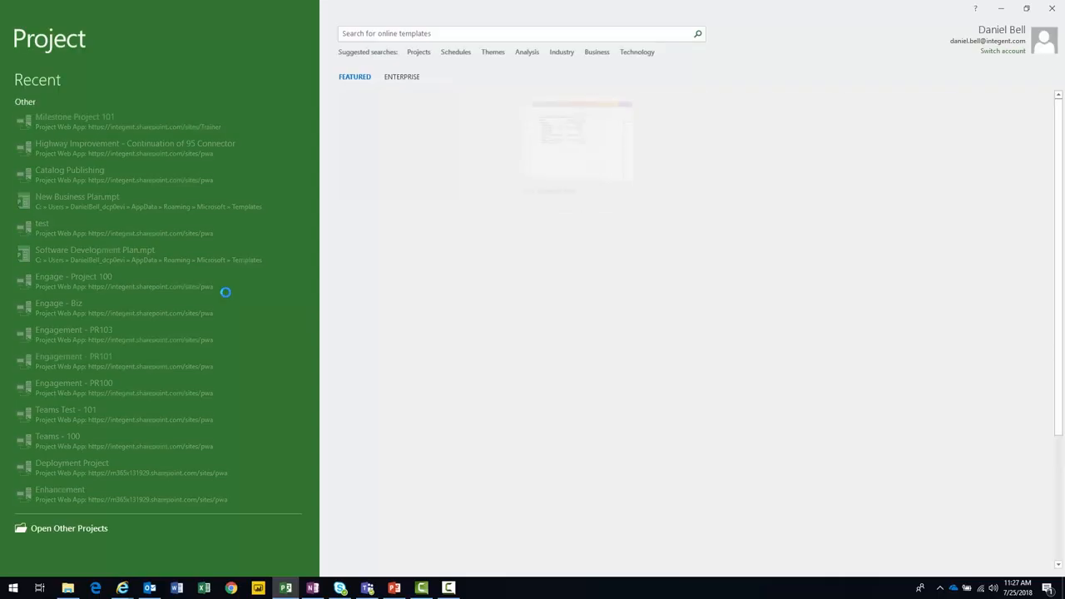
{"action": "left_click", "coordinate": [372, 131]}
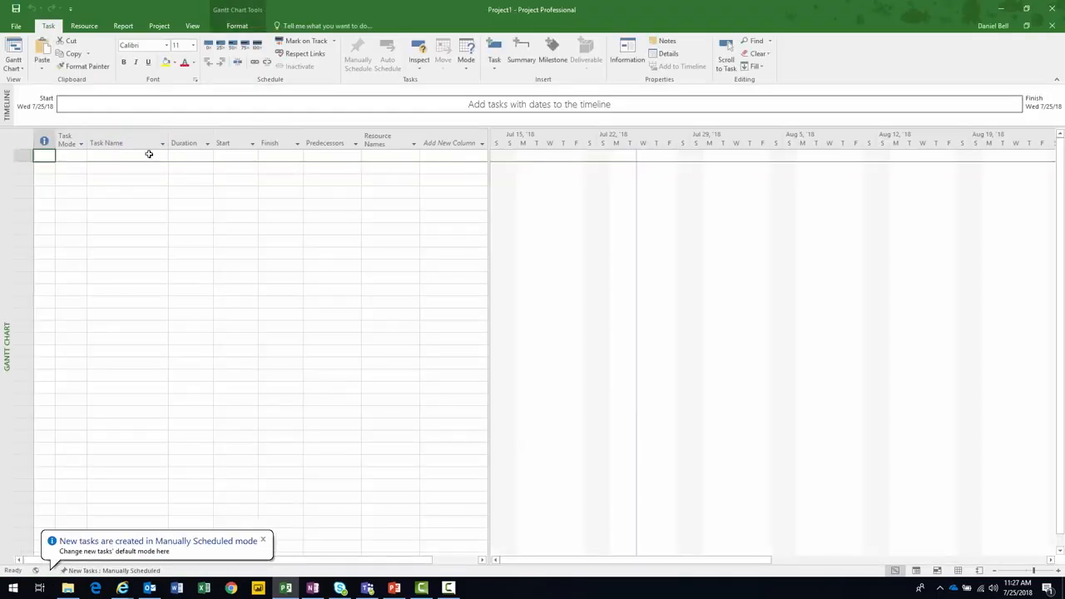
- Enter five tasks named Task 1, Task 2, Task 3, Task 4 and Task 5
{"action": "type", "text": "Task 1"}
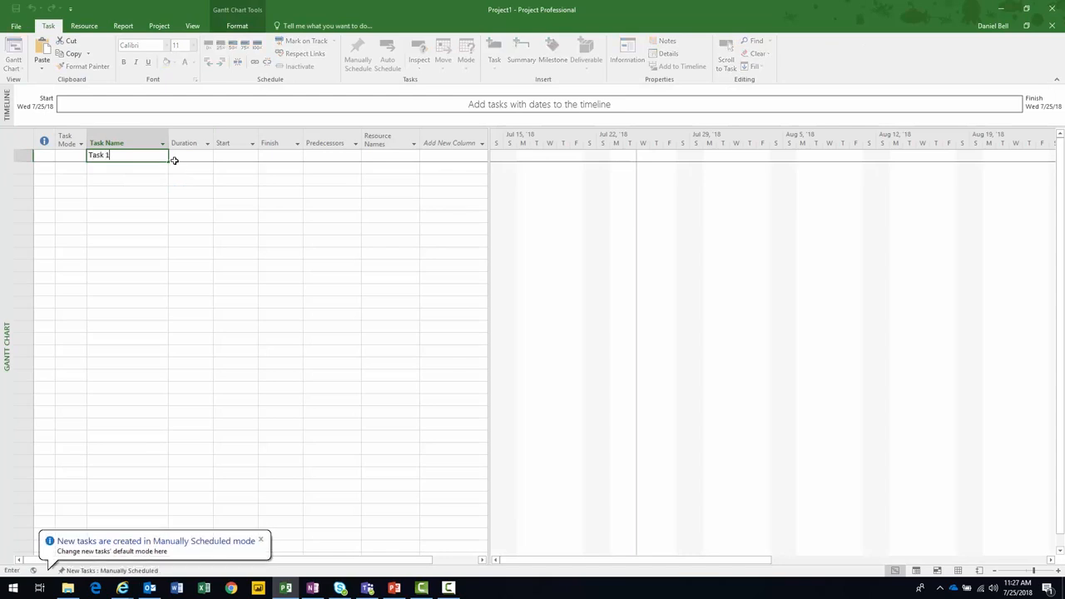
{"action": "key", "text": "Return"}
{"action": "type", "text": "Task 2"}
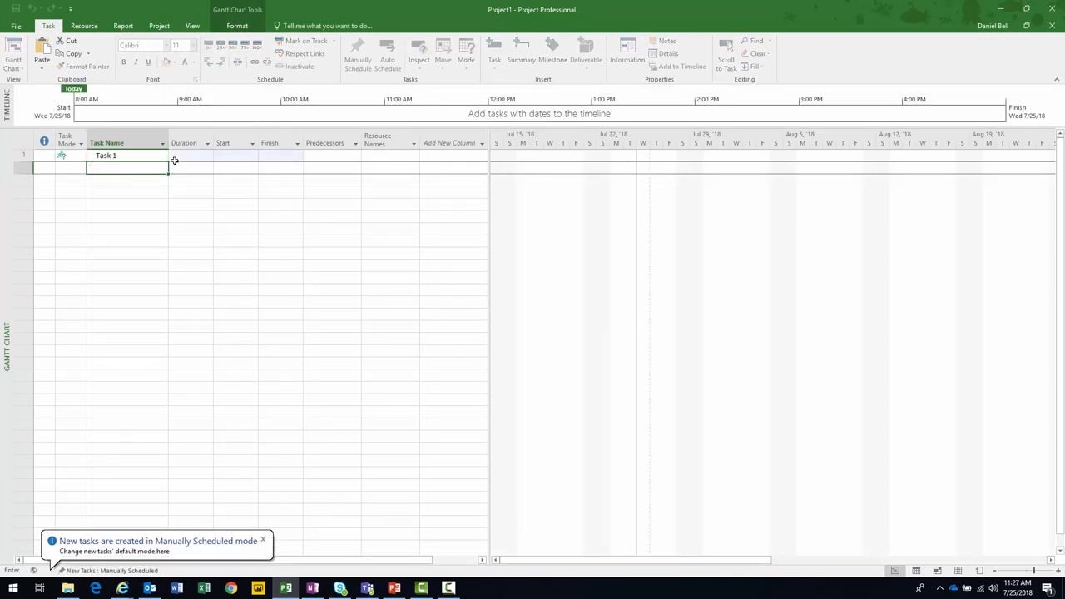
{"action": "key", "text": "Return"}
{"action": "type", "text": "Task 3"}
{"action": "key", "text": "Return"}
{"action": "type", "text": "Task "}
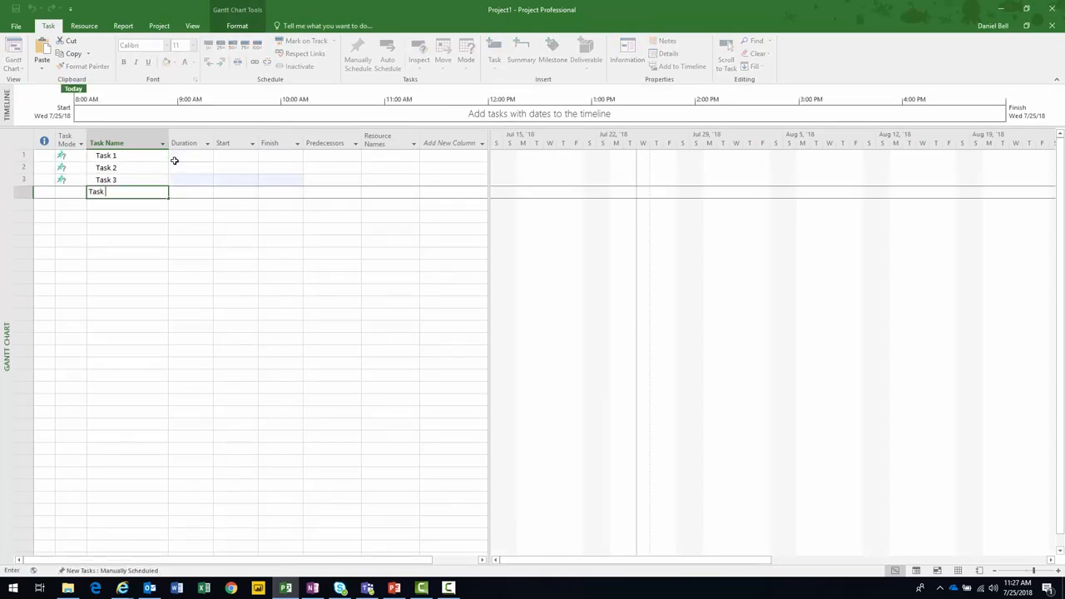
{"action": "type", "text": "4"}
{"action": "key", "text": "Return"}
{"action": "type", "text": "Task 5"}
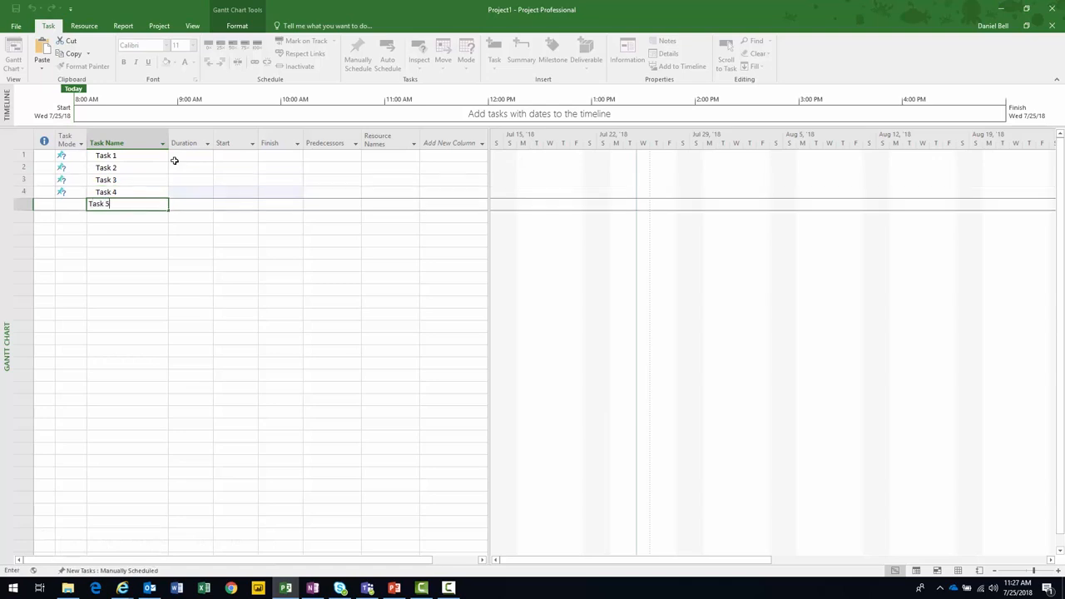
{"action": "key", "text": "Return"}
- Set the task mode of all five tasks to Auto Scheduled
{"action": "left_click", "coordinate": [72, 155]}
{"action": "left_click", "coordinate": [80, 155]}
{"action": "left_click", "coordinate": [80, 173]}
{"action": "left_click_drag", "start_coordinate": [84, 161], "coordinate": [84, 208]}
- Set the durations of Task 1 to Task 5 to 3, 4, 3, 4 and 5 days
{"action": "left_click", "coordinate": [189, 155]}
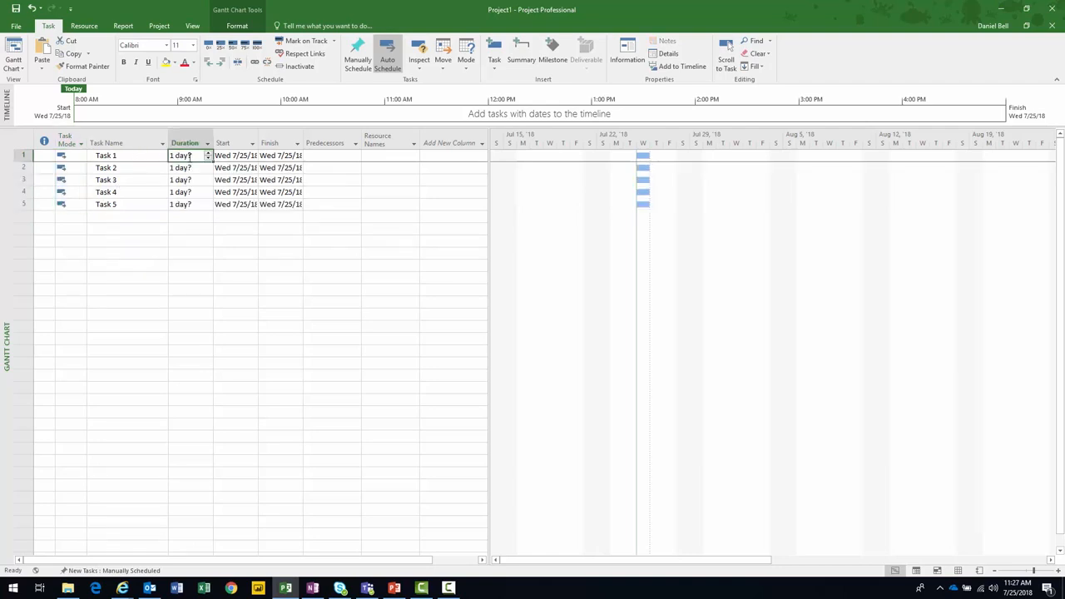
{"action": "type", "text": "3"}
{"action": "key", "text": "Return"}
{"action": "type", "text": "4"}
{"action": "key", "text": "Return"}
{"action": "type", "text": "3"}
{"action": "key", "text": "Return"}
{"action": "type", "text": "4 5"}
- Widen the task table area and add the enterprise field MR1 as a new column after Resource Names
{"action": "left_click_drag", "start_coordinate": [125, 156], "coordinate": [125, 205]}
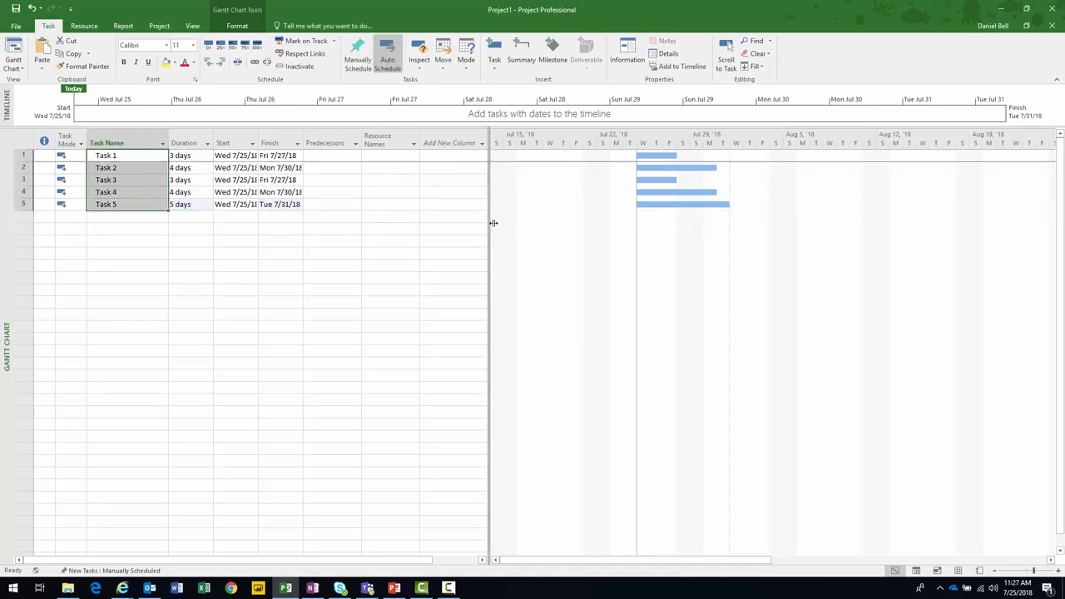
{"action": "left_click_drag", "start_coordinate": [490, 221], "coordinate": [711, 223]}
{"action": "left_click", "coordinate": [458, 139]}
{"action": "type", "text": "MR1"}
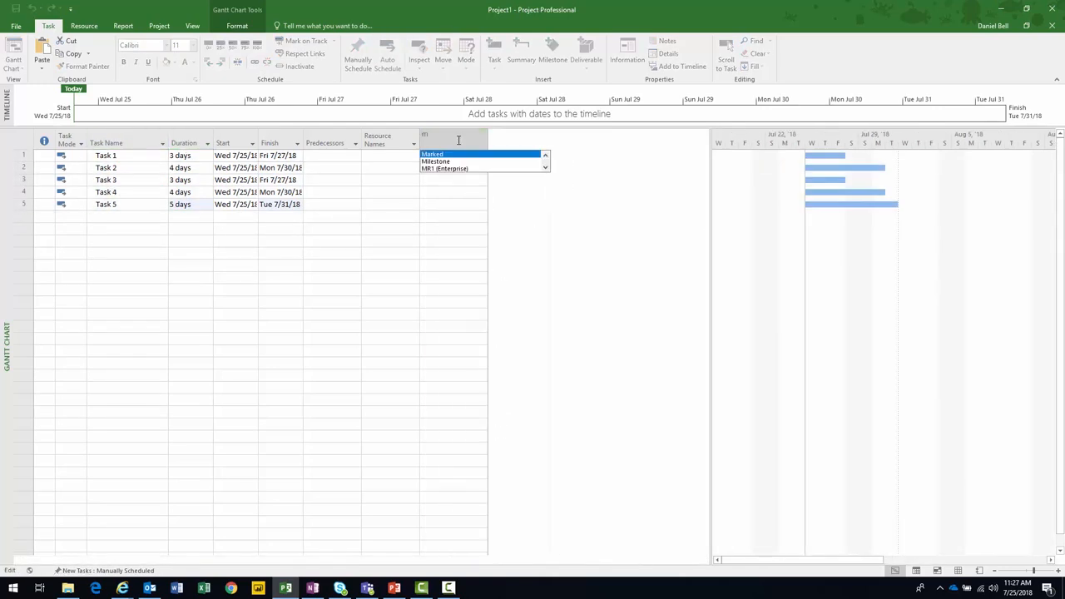
{"action": "key", "text": "Return"}
- Assign the MR1 values PRS, SRS, DDS, BETA and GA to Task 1 through Task 5 in that order
{"action": "left_click", "coordinate": [476, 154]}
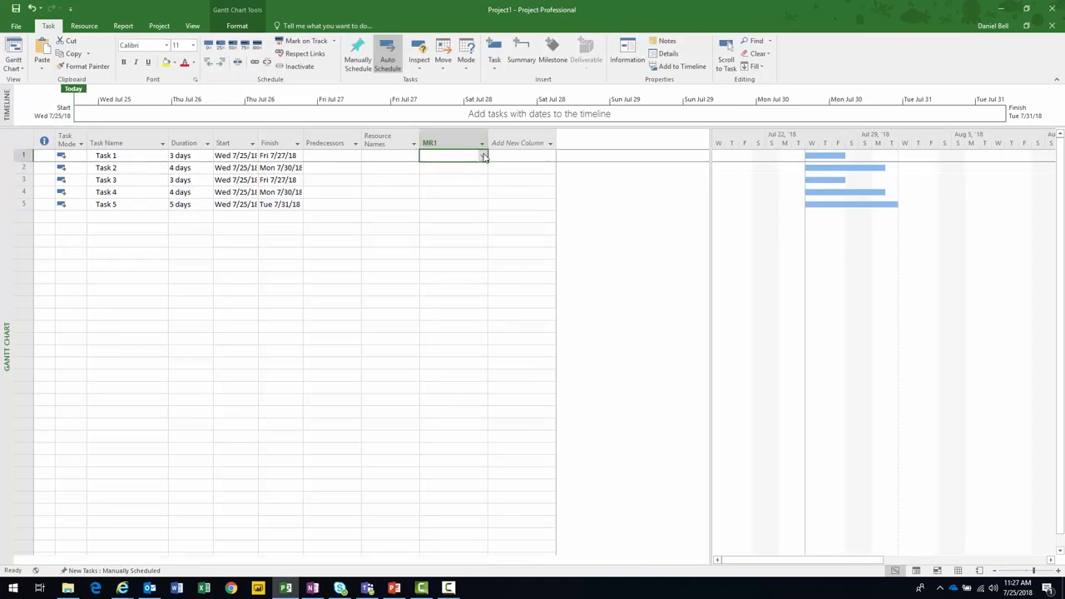
{"action": "left_click", "coordinate": [482, 155]}
{"action": "left_click", "coordinate": [449, 166]}
{"action": "left_click", "coordinate": [485, 170]}
{"action": "left_click", "coordinate": [485, 170]}
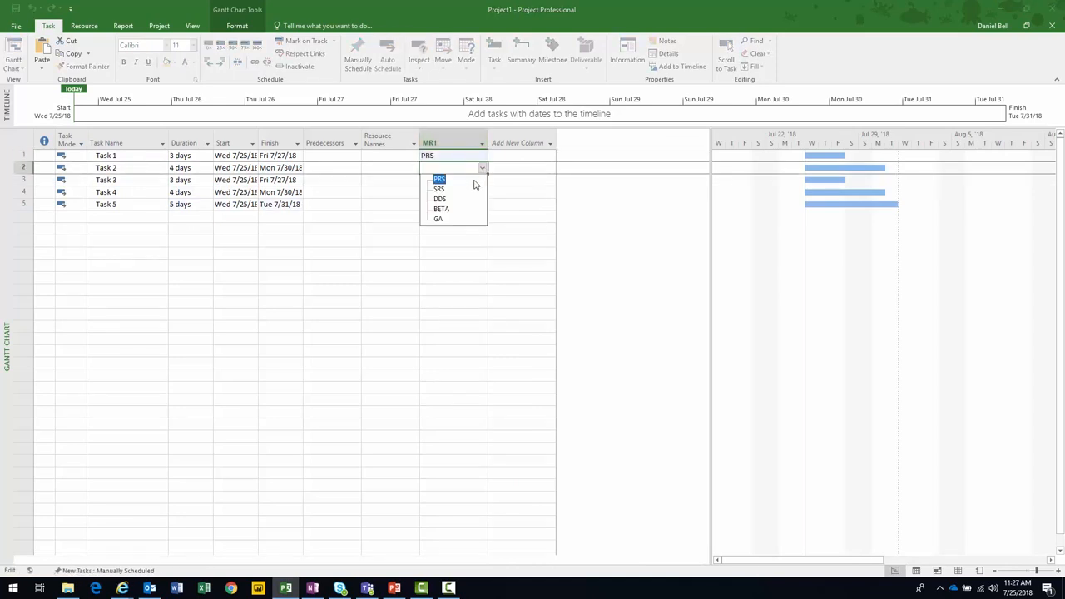
{"action": "left_click", "coordinate": [475, 189]}
{"action": "left_click", "coordinate": [483, 180]}
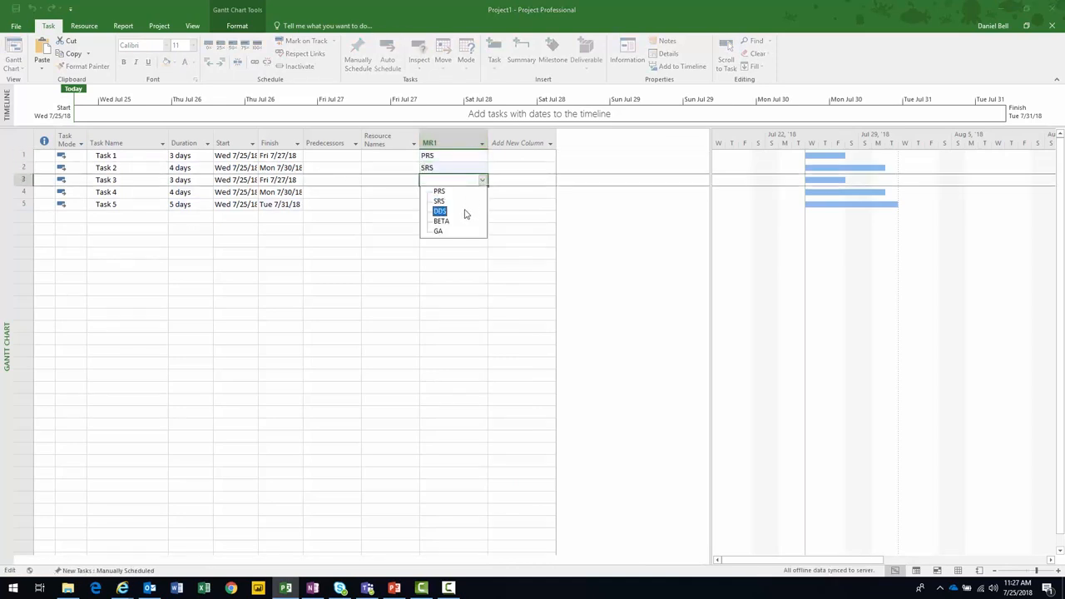
{"action": "left_click", "coordinate": [464, 211]}
{"action": "left_click", "coordinate": [482, 192]}
{"action": "left_click", "coordinate": [459, 235]}
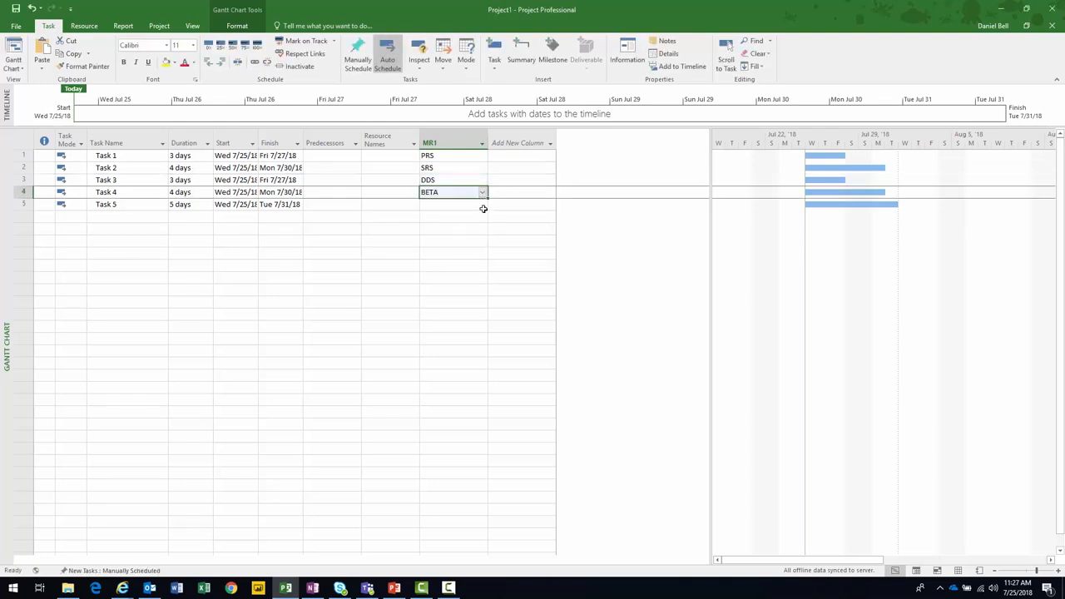
{"action": "left_click", "coordinate": [483, 204]}
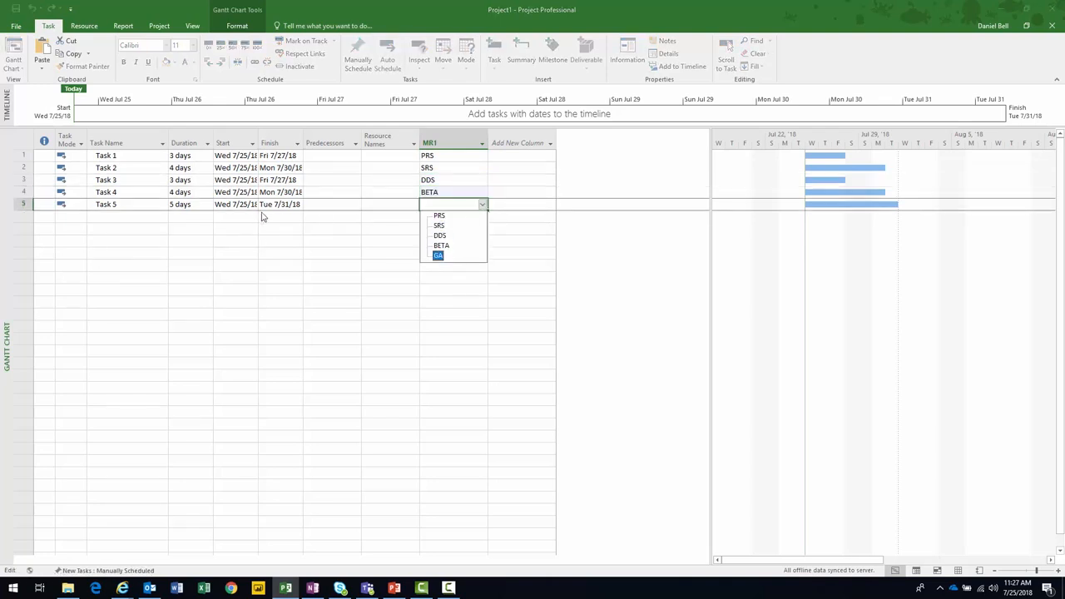
{"action": "left_click", "coordinate": [440, 256]}
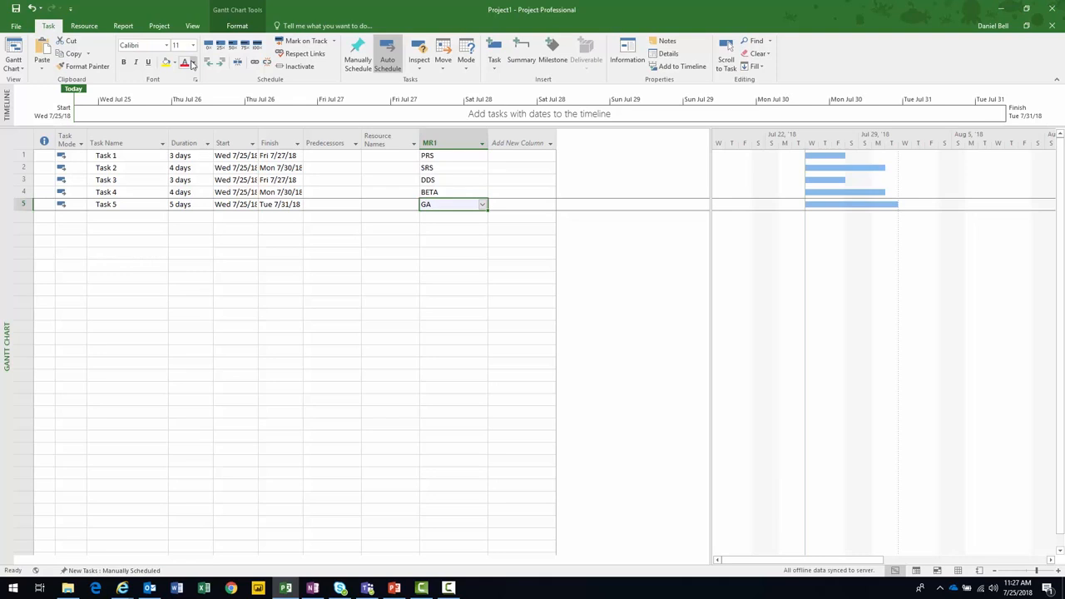
- Set the project's start date to Mon 7/23/18 and widen the Start and Finish columns to show full dates
{"action": "left_click", "coordinate": [158, 25]}
{"action": "left_click", "coordinate": [131, 63]}
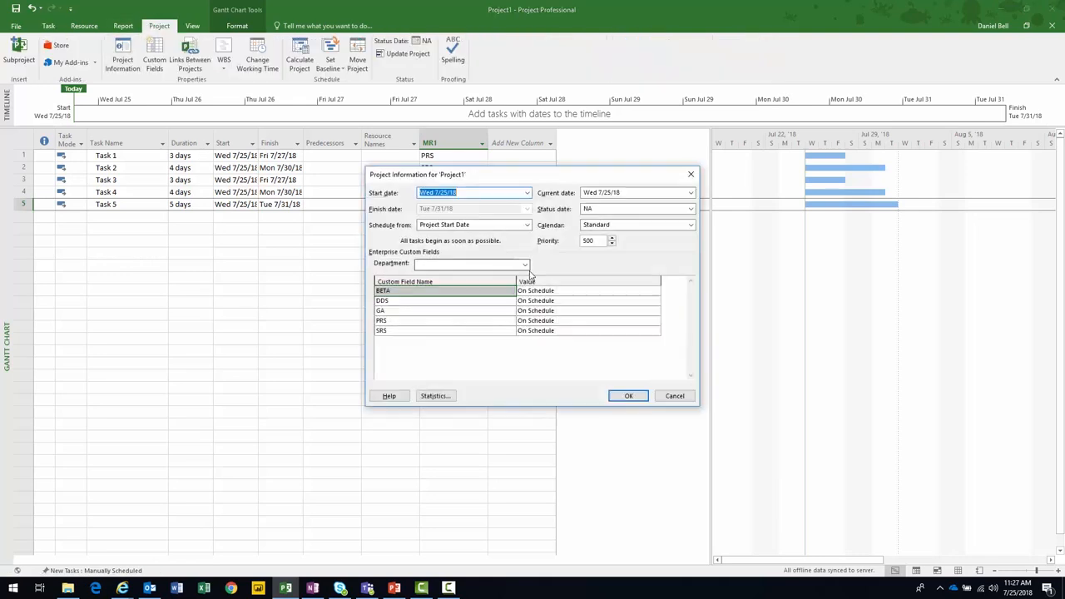
{"action": "left_click", "coordinate": [527, 193]}
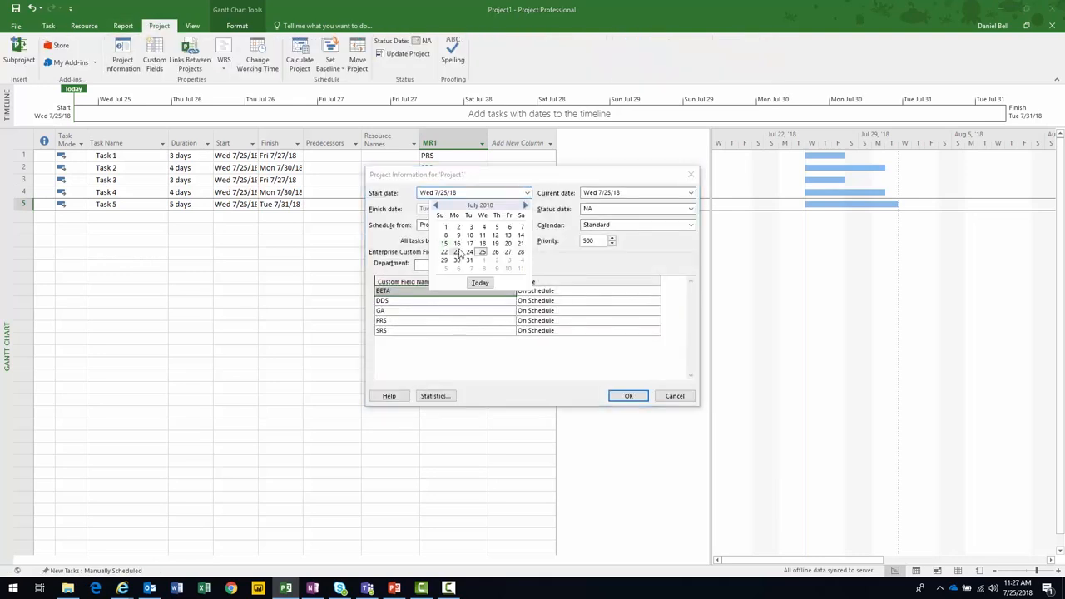
{"action": "left_click", "coordinate": [456, 251]}
{"action": "left_click", "coordinate": [628, 395]}
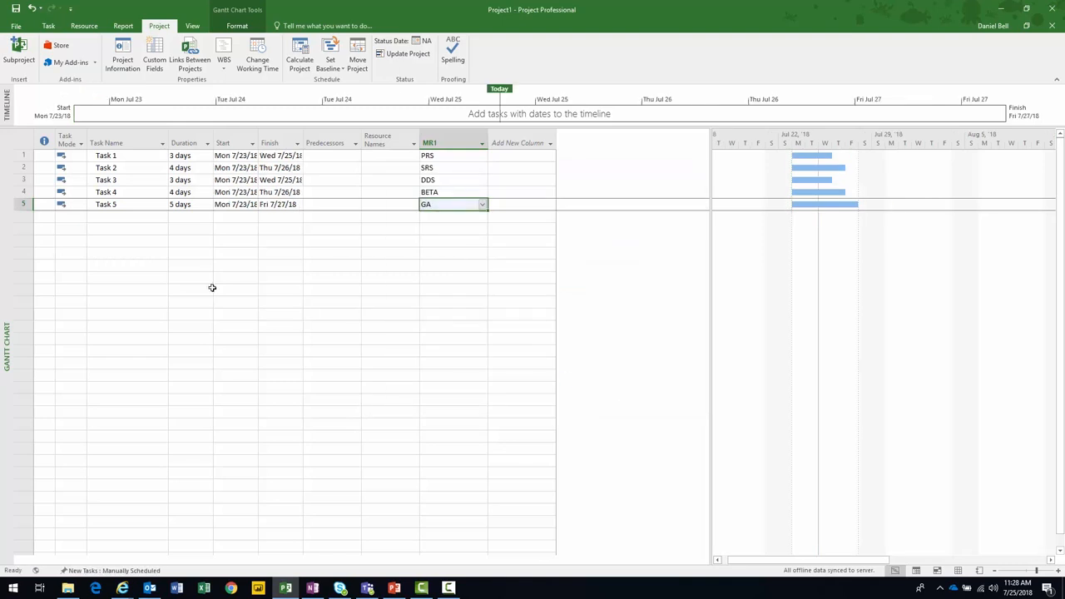
{"action": "left_click_drag", "start_coordinate": [305, 143], "coordinate": [282, 138]}
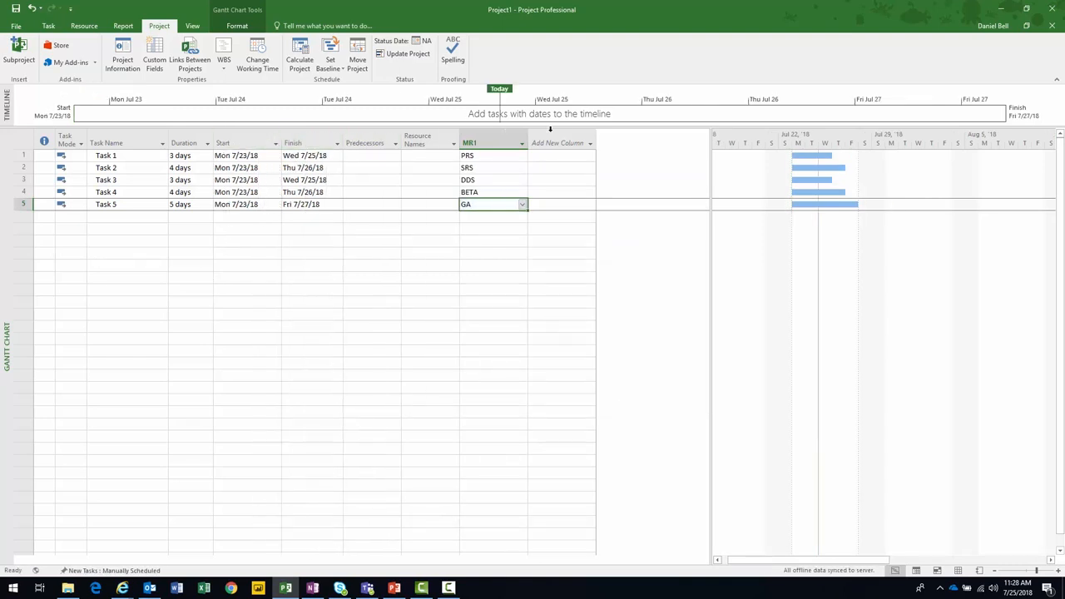
- Add the enterprise field PRS_t as a new column after MR1
{"action": "left_click", "coordinate": [556, 133]}
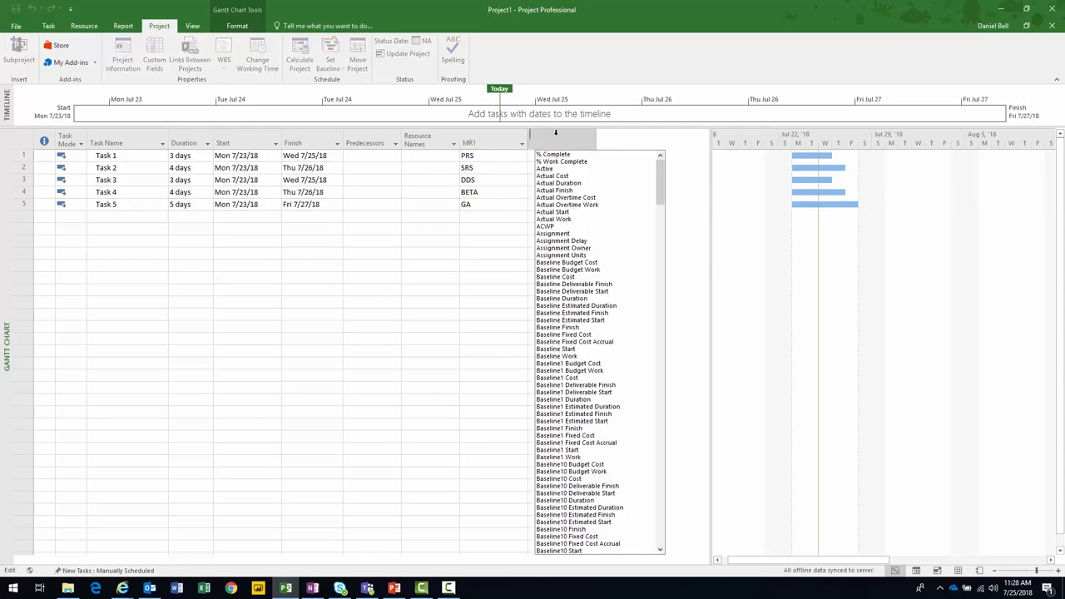
{"action": "type", "text": "pr"}
{"action": "key", "text": "Down"}
{"action": "key", "text": "Down"}
{"action": "key", "text": "Down"}
{"action": "key", "text": "Down"}
{"action": "key", "text": "Down"}
{"action": "key", "text": "Down"}
{"action": "key", "text": "Down"}
{"action": "key", "text": "Return"}
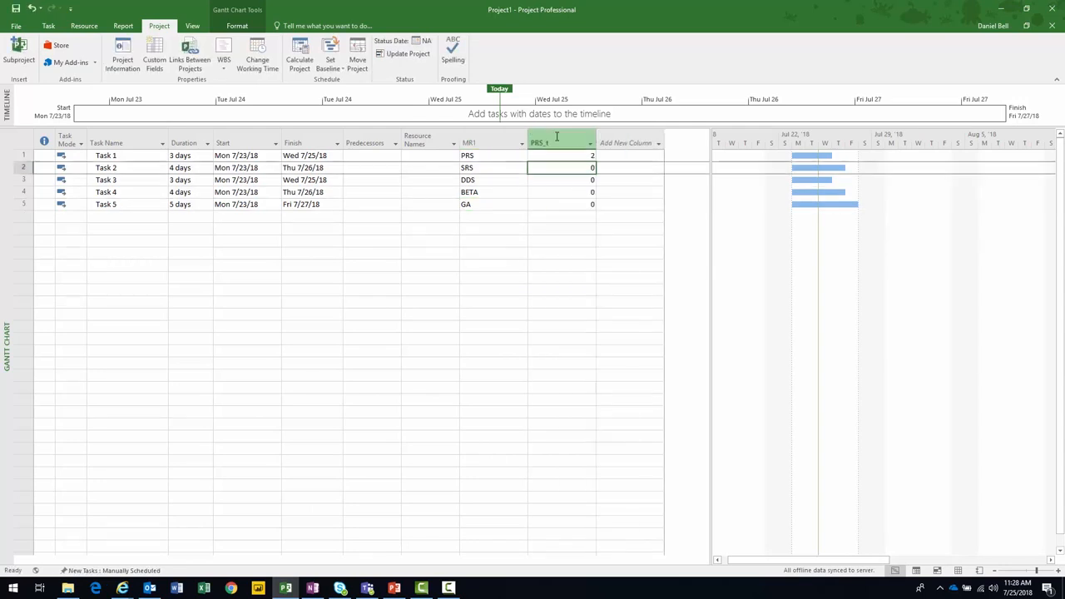
- Add the enterprise fields SRS_t and DDS_t as columns after PRS_t, widening the table area to fit them
{"action": "left_click", "coordinate": [616, 137]}
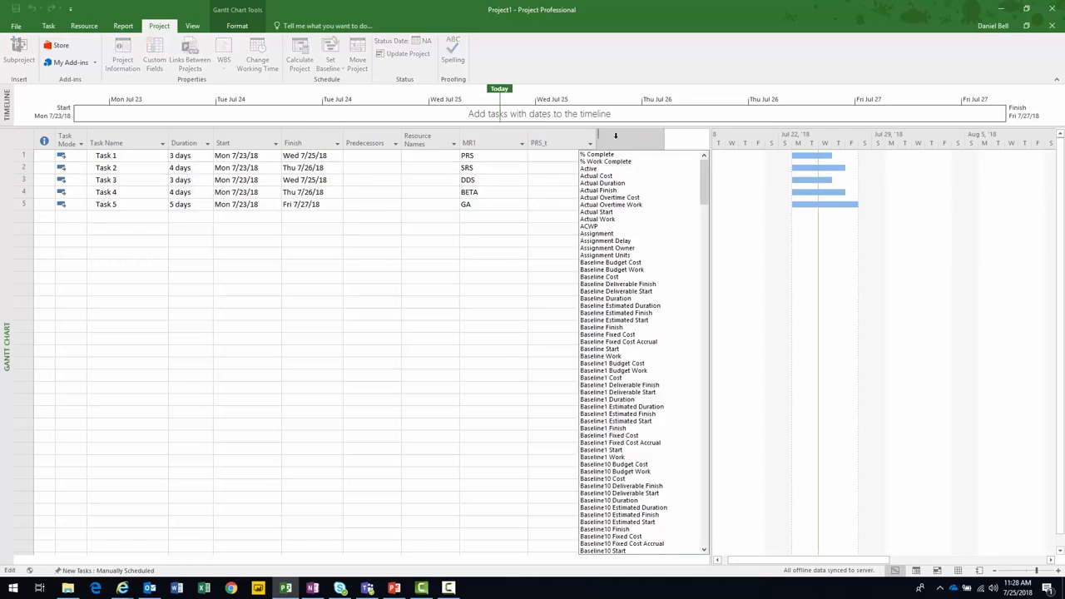
{"action": "type", "text": "sr"}
{"action": "key", "text": "Down"}
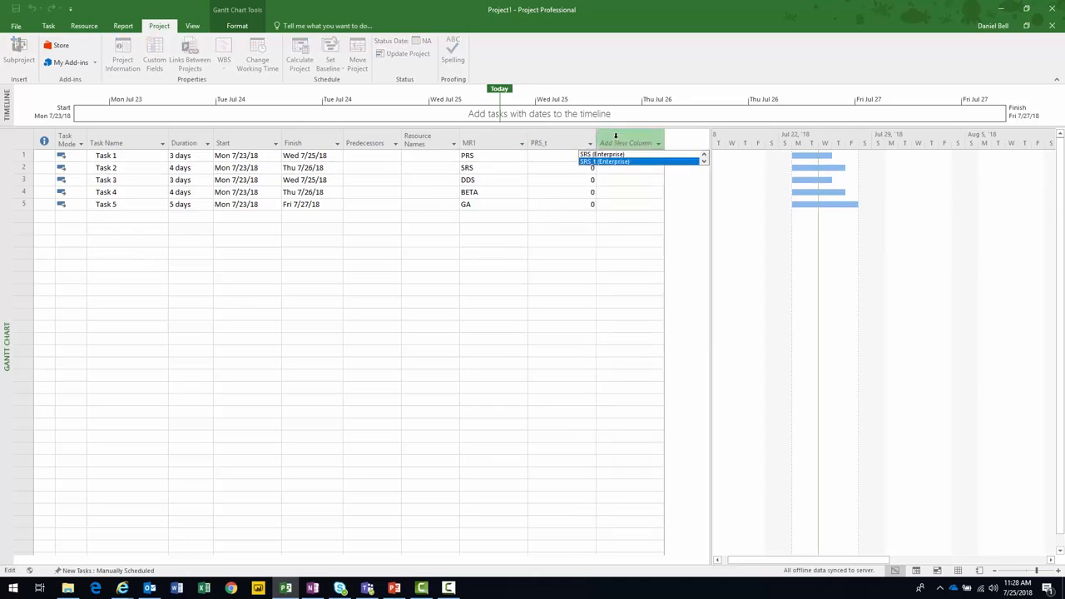
{"action": "key", "text": "Return"}
{"action": "left_click_drag", "start_coordinate": [709, 171], "coordinate": [1016, 171]}
{"action": "left_click", "coordinate": [699, 137]}
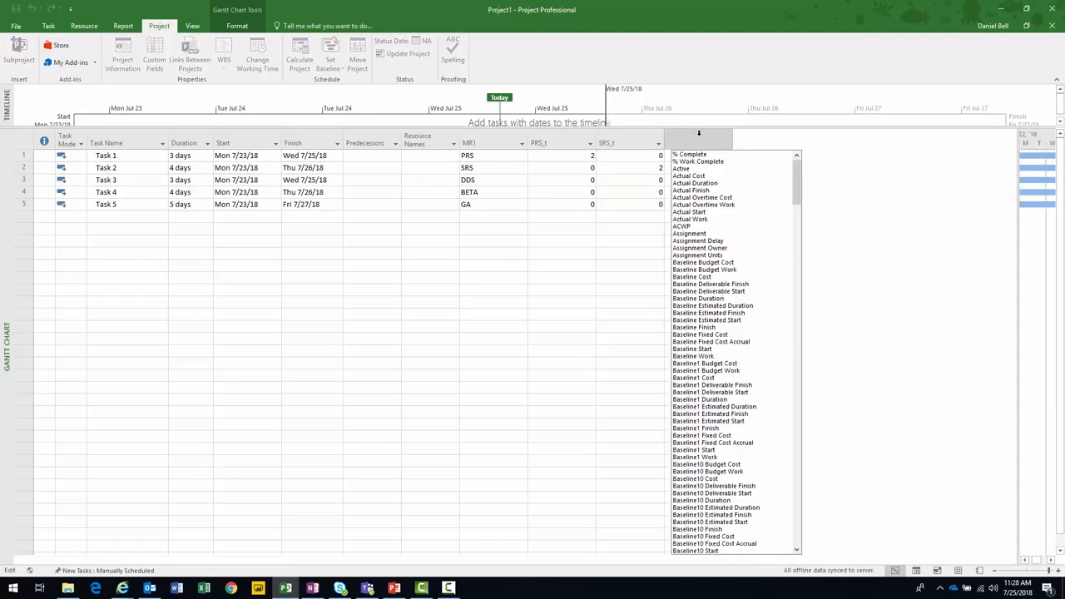
{"action": "type", "text": "dd"}
{"action": "key", "text": "Down"}
{"action": "key", "text": "Return"}
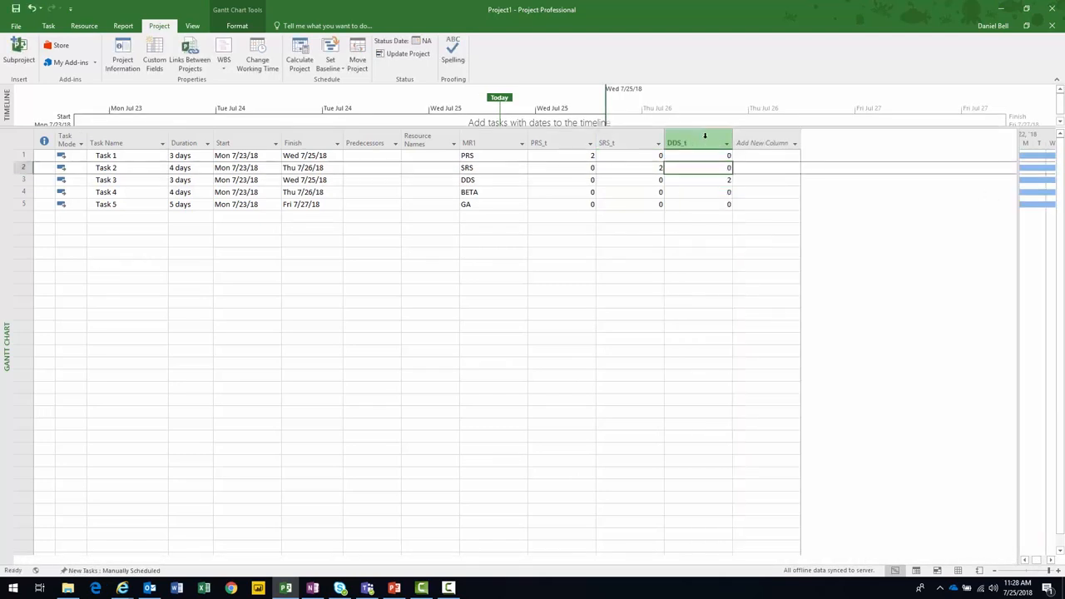
- Add the enterprise fields BETA_t and GA_t as columns after DDS_t
{"action": "left_click", "coordinate": [753, 137]}
{"action": "type", "text": "be"}
{"action": "key", "text": "Down"}
{"action": "key", "text": "Return"}
{"action": "left_click", "coordinate": [838, 139]}
{"action": "key", "text": "Down"}
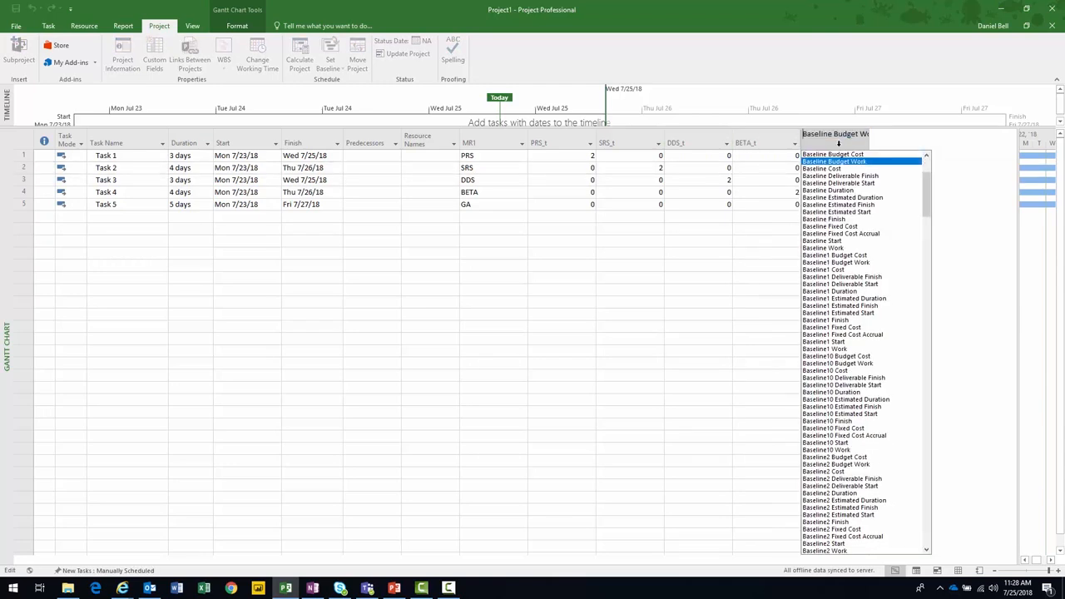
{"action": "type", "text": "ba"}
{"action": "type", "text": "ga (Enterprise"}
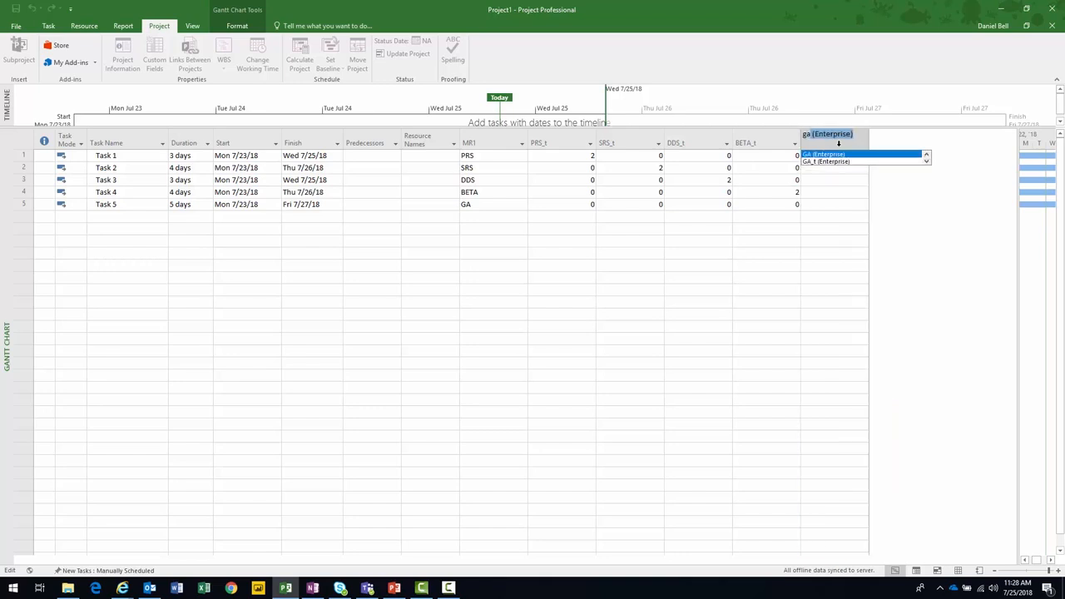
{"action": "key", "text": "Return"}
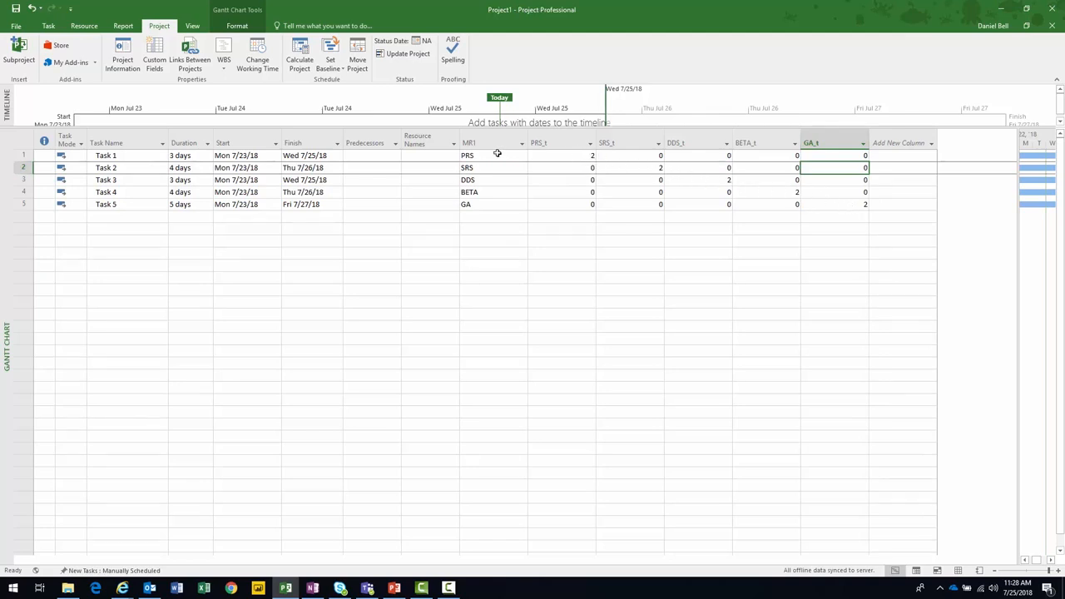
- Check each task's value in its matching milestone column, from PRS_t for Task 1 to GA_t for Task 5
{"action": "left_click", "coordinate": [582, 156]}
{"action": "left_click", "coordinate": [646, 171]}
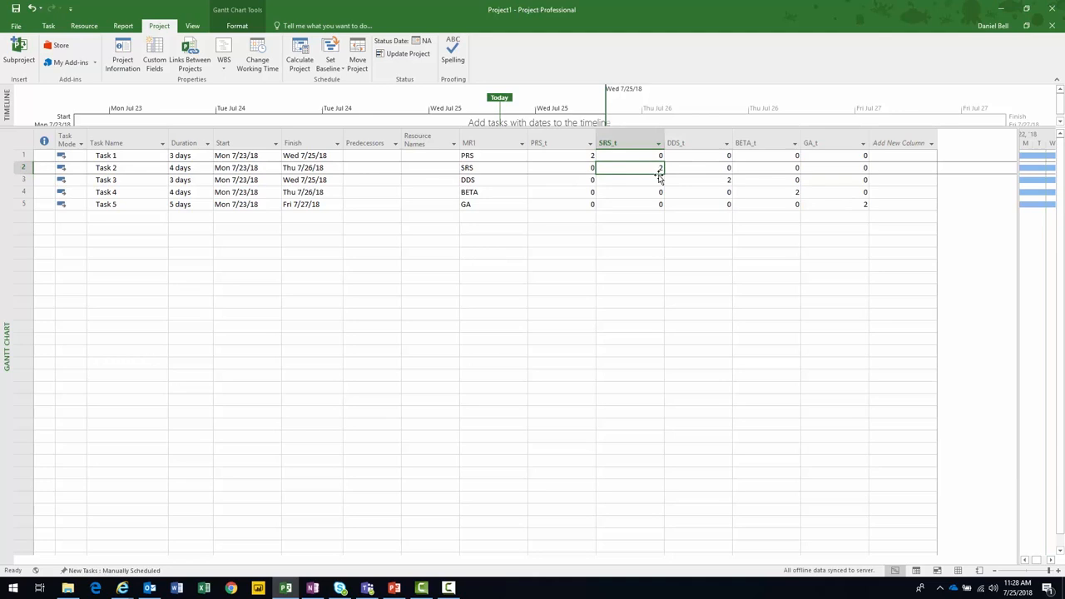
{"action": "left_click", "coordinate": [723, 181]}
{"action": "left_click", "coordinate": [784, 192]}
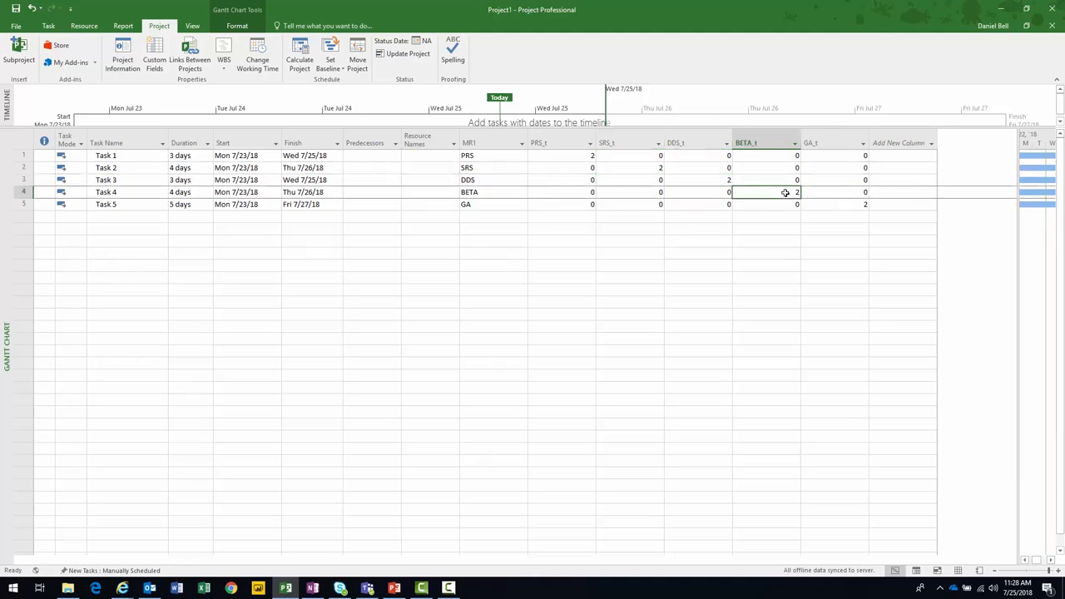
{"action": "left_click", "coordinate": [846, 204]}
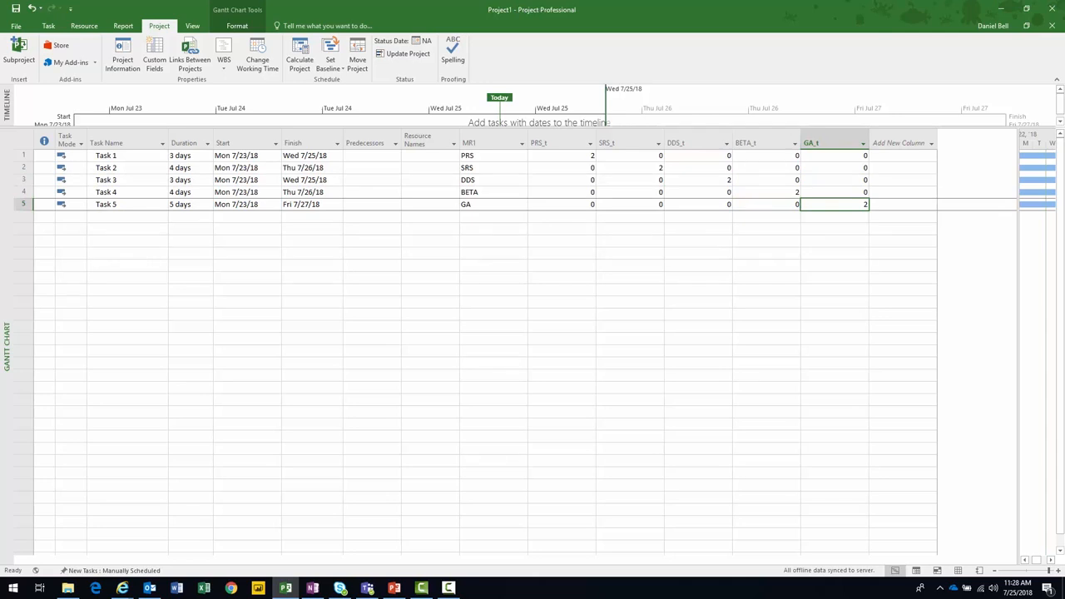
- Set Task 1's finish date to 7/24/18, allowing it to start before the project start date, and check its PRS_t value
{"action": "left_click", "coordinate": [321, 167]}
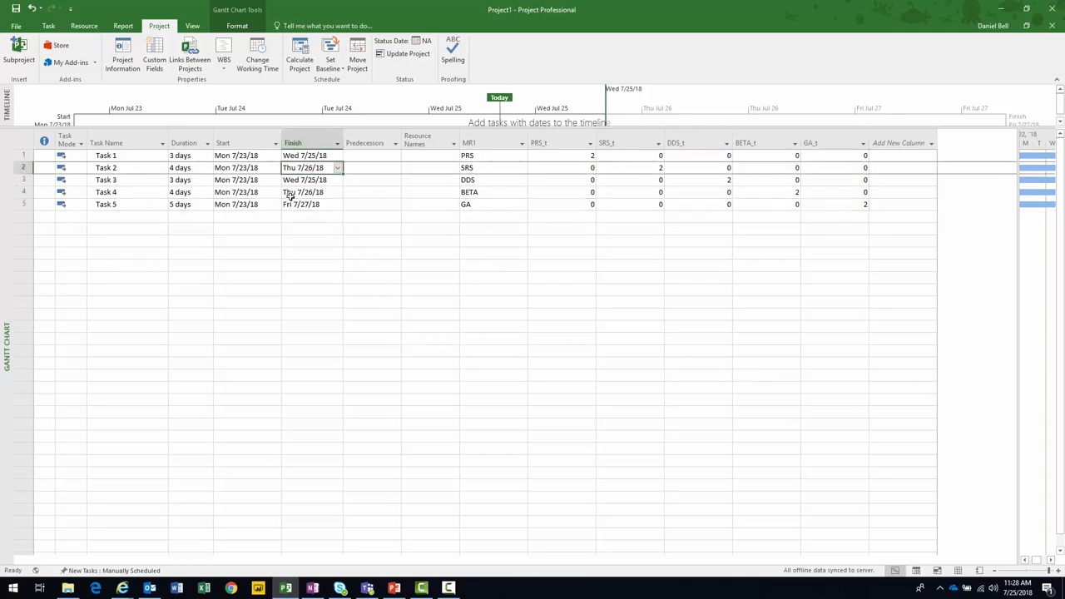
{"action": "left_click", "coordinate": [288, 155]}
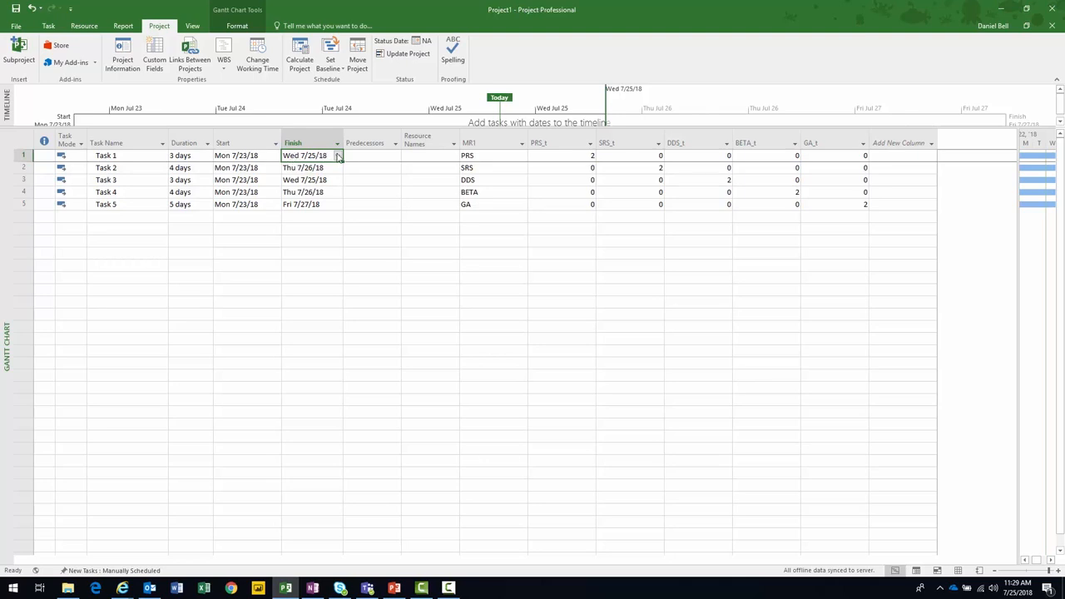
{"action": "left_click", "coordinate": [337, 156]}
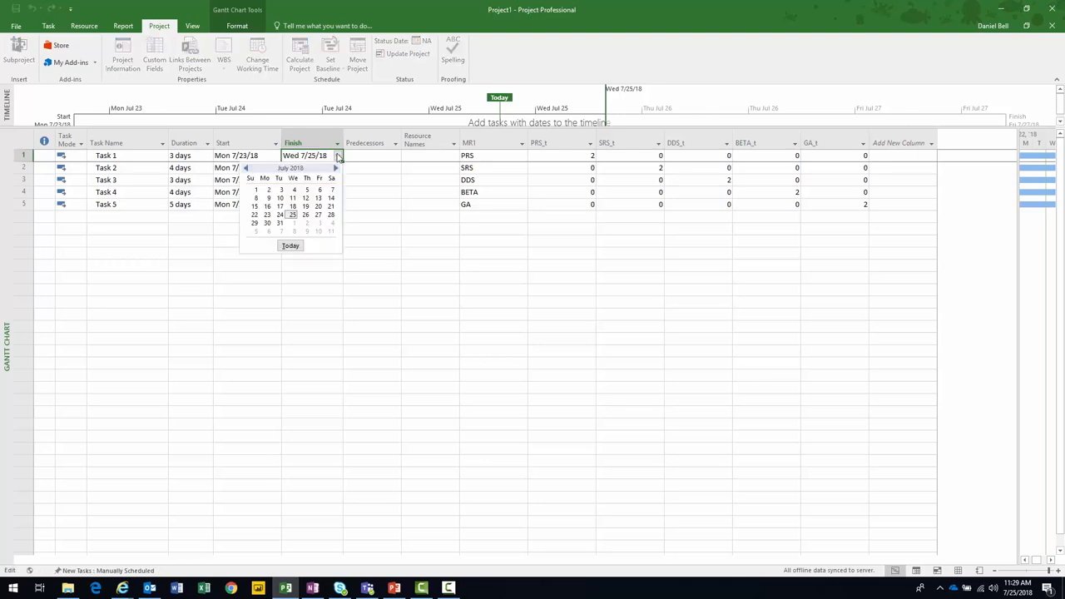
{"action": "left_click", "coordinate": [280, 215]}
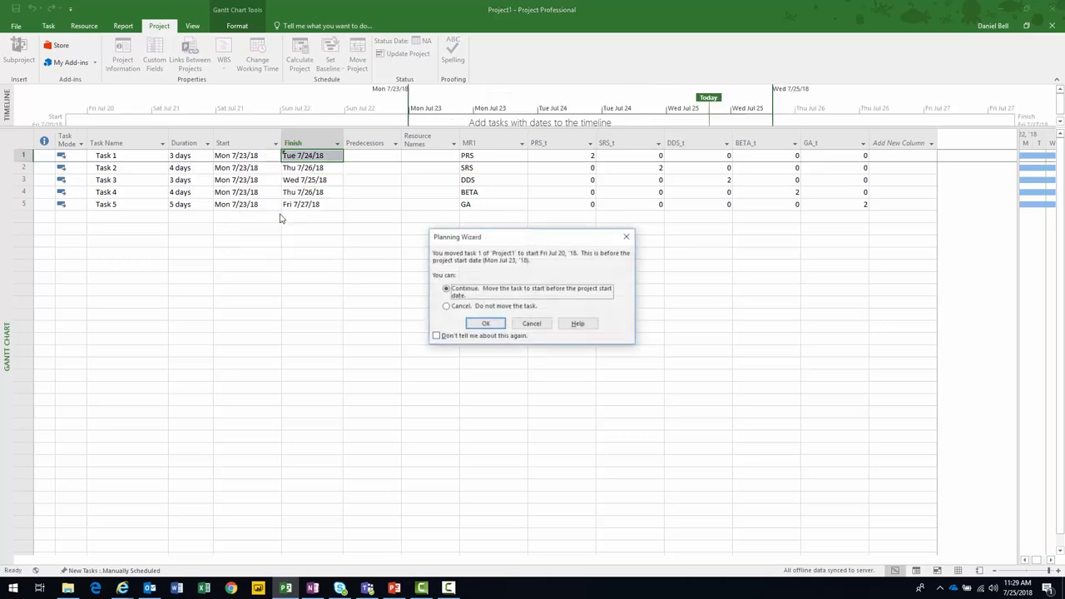
{"action": "left_click", "coordinate": [494, 330]}
{"action": "left_click", "coordinate": [575, 158]}
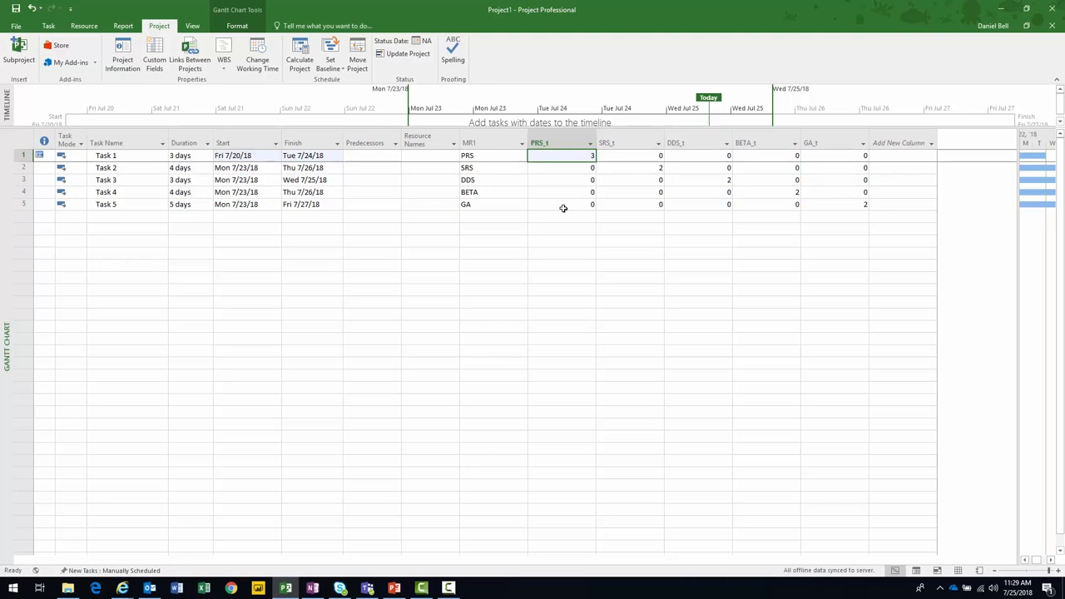
- Set Task 1's finish date to 7/27/18 and check its PRS_t value
{"action": "left_click", "coordinate": [308, 156]}
{"action": "left_click", "coordinate": [337, 155]}
{"action": "left_click", "coordinate": [317, 214]}
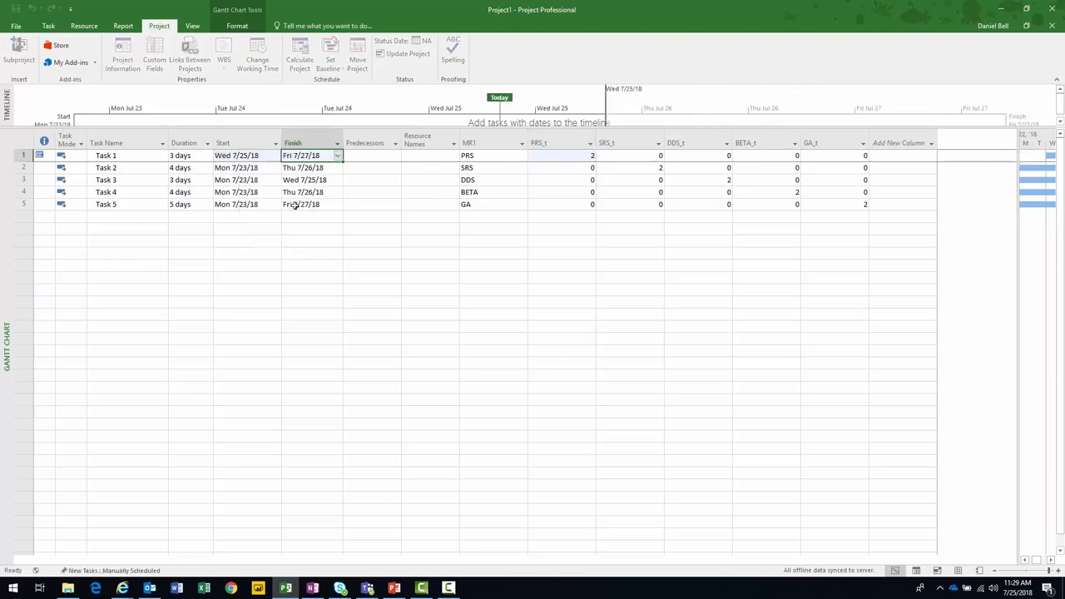
{"action": "left_click", "coordinate": [571, 156]}
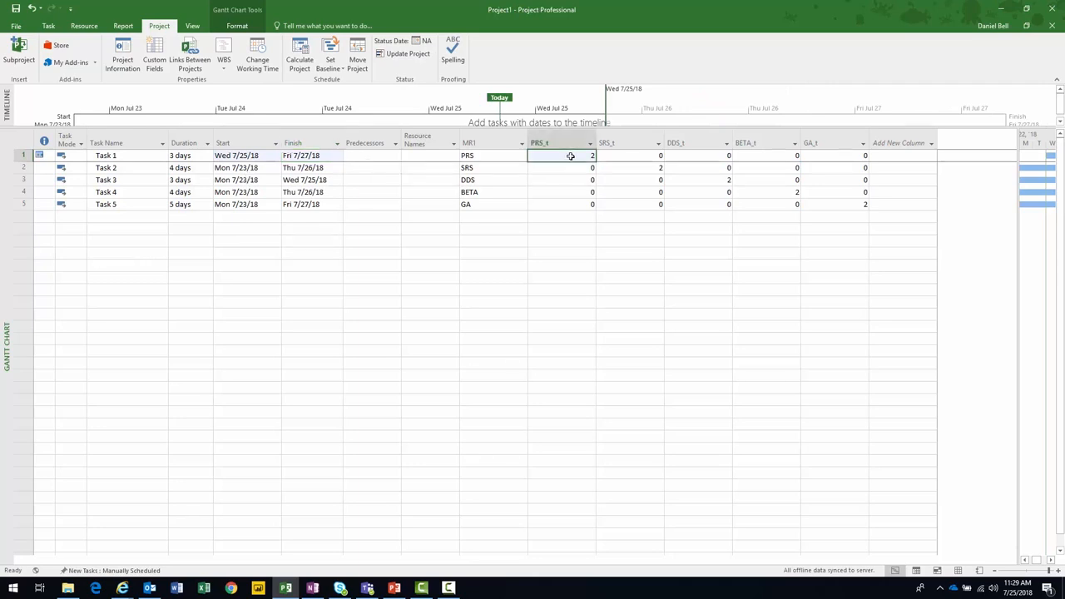
- Insert a % Complete column before Predecessors, set Task 1 to 100%, and check its PRS_t value
{"action": "right_click", "coordinate": [371, 144]}
{"action": "left_click", "coordinate": [394, 224]}
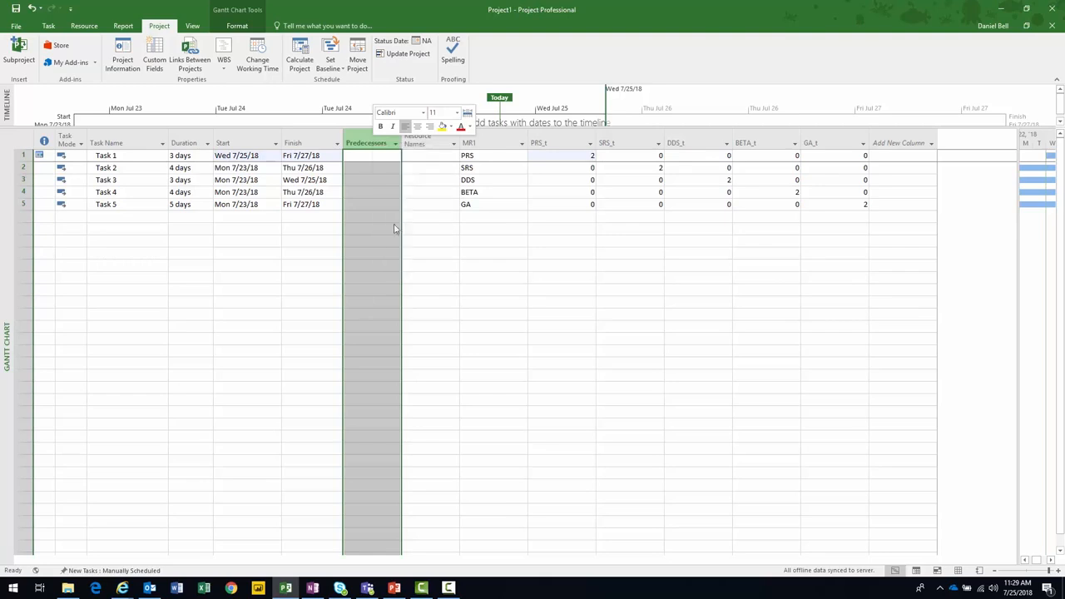
{"action": "left_click", "coordinate": [366, 155]}
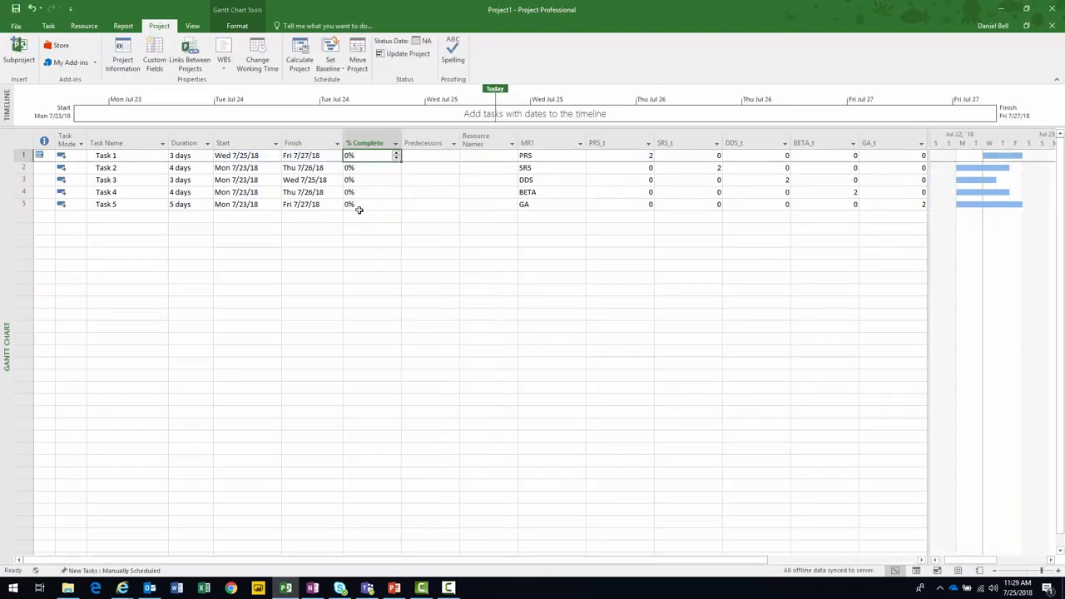
{"action": "type", "text": "100"}
{"action": "key", "text": "Return"}
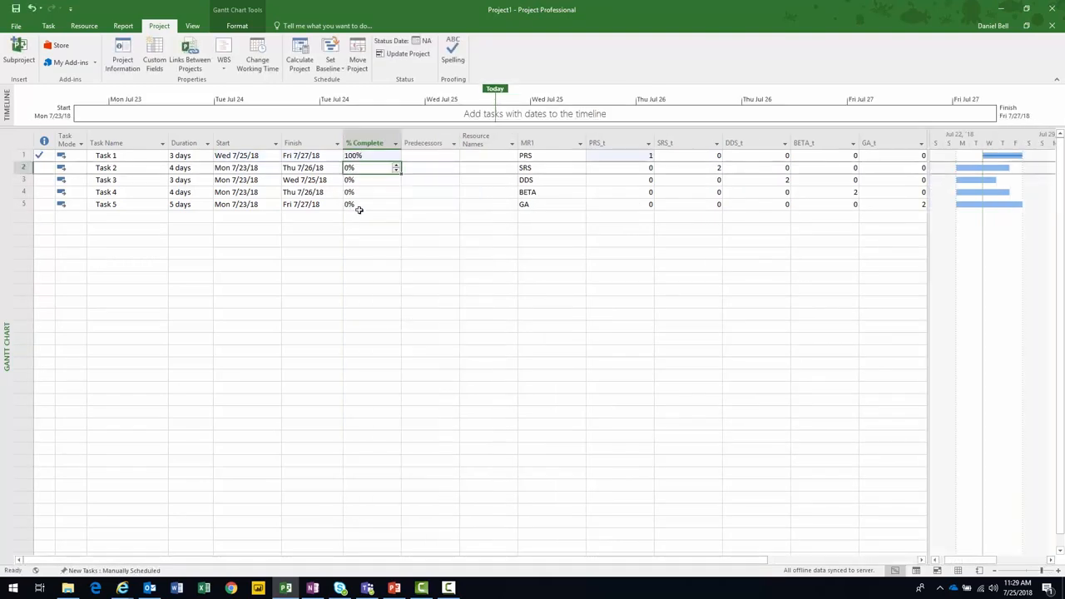
{"action": "left_click", "coordinate": [626, 155]}
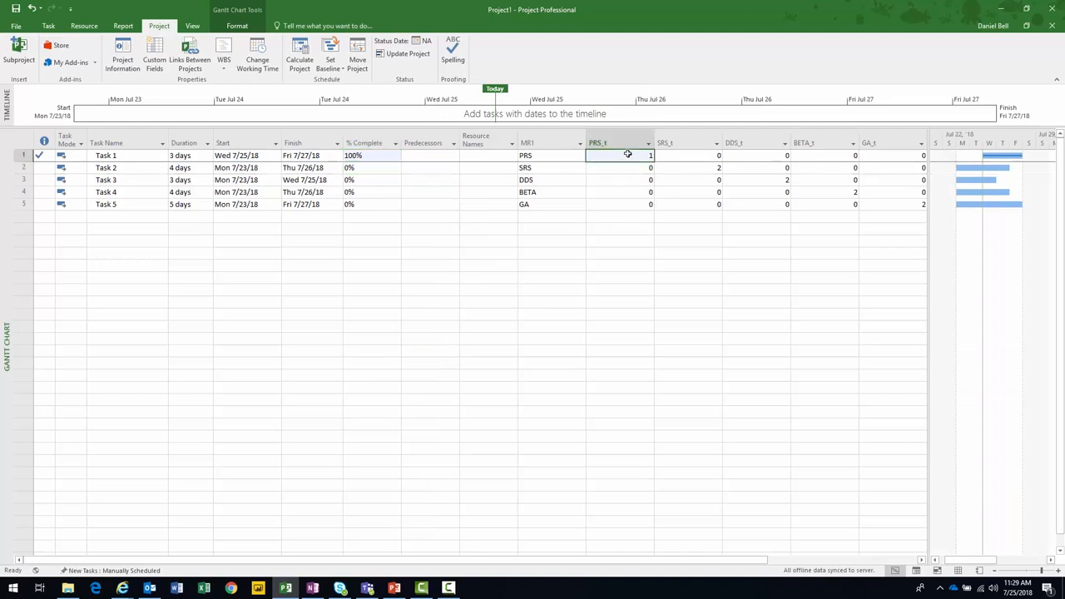
- Set Task 2's finish date to 7/24/18, allowing it to start before the project start date, and check its SRS_t value
{"action": "left_click", "coordinate": [366, 167]}
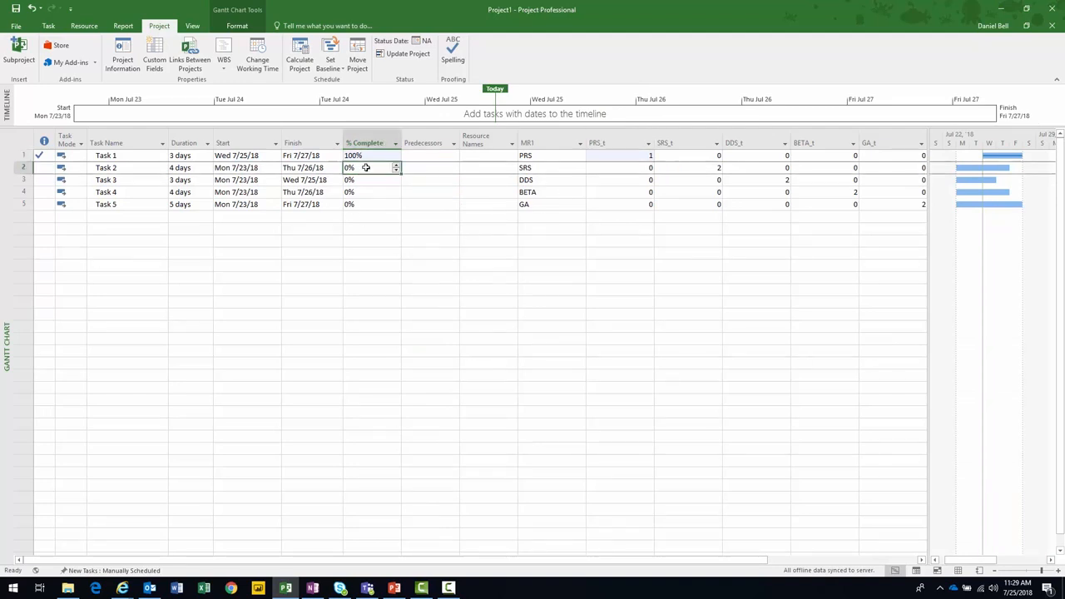
{"action": "left_click", "coordinate": [316, 167]}
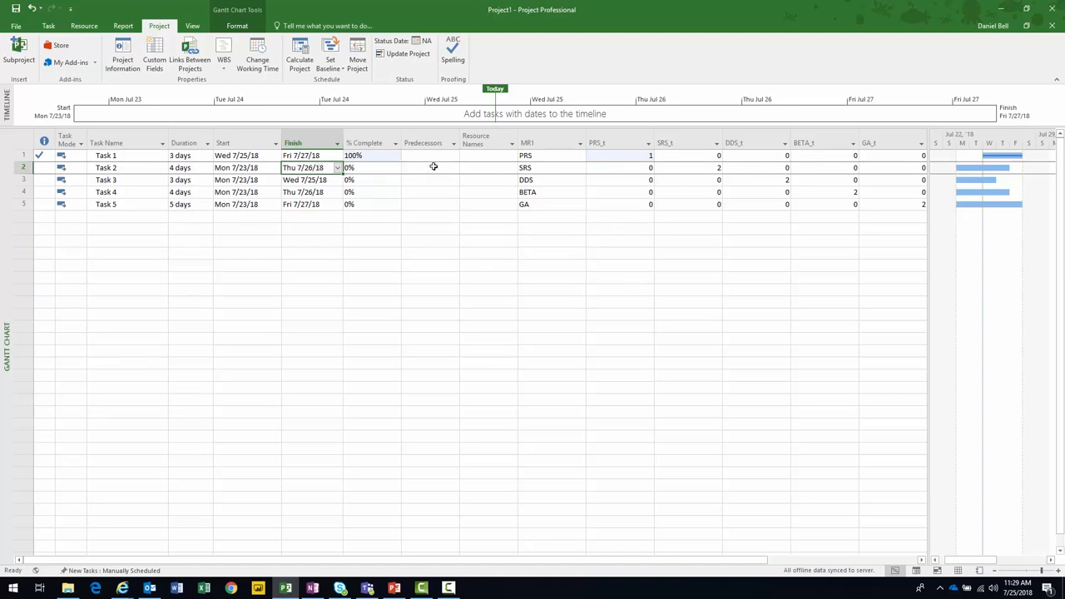
{"action": "left_click", "coordinate": [693, 168]}
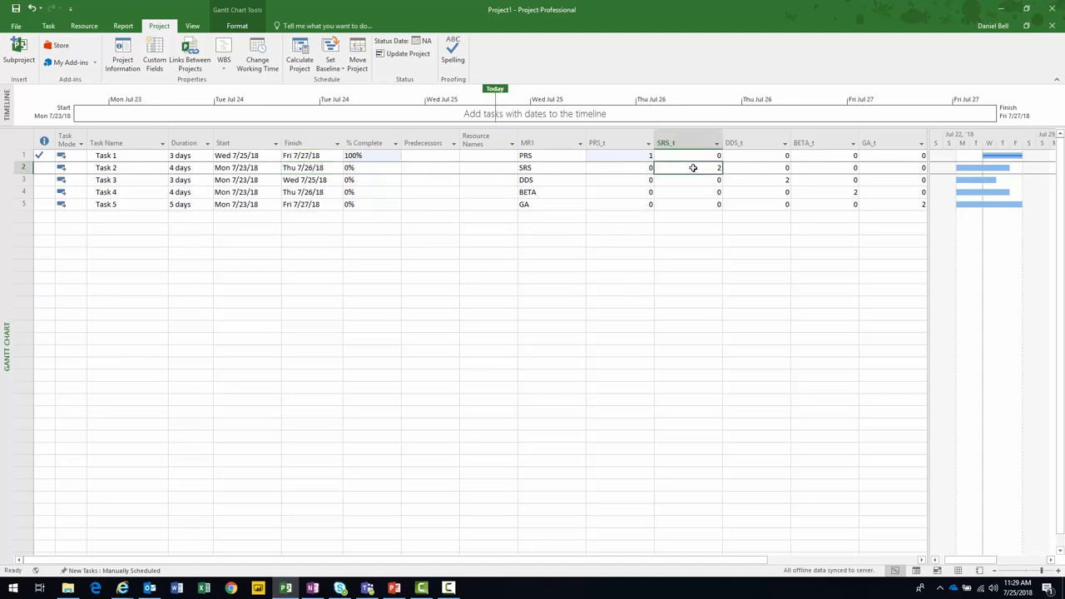
{"action": "left_click", "coordinate": [337, 167]}
{"action": "left_click", "coordinate": [336, 167]}
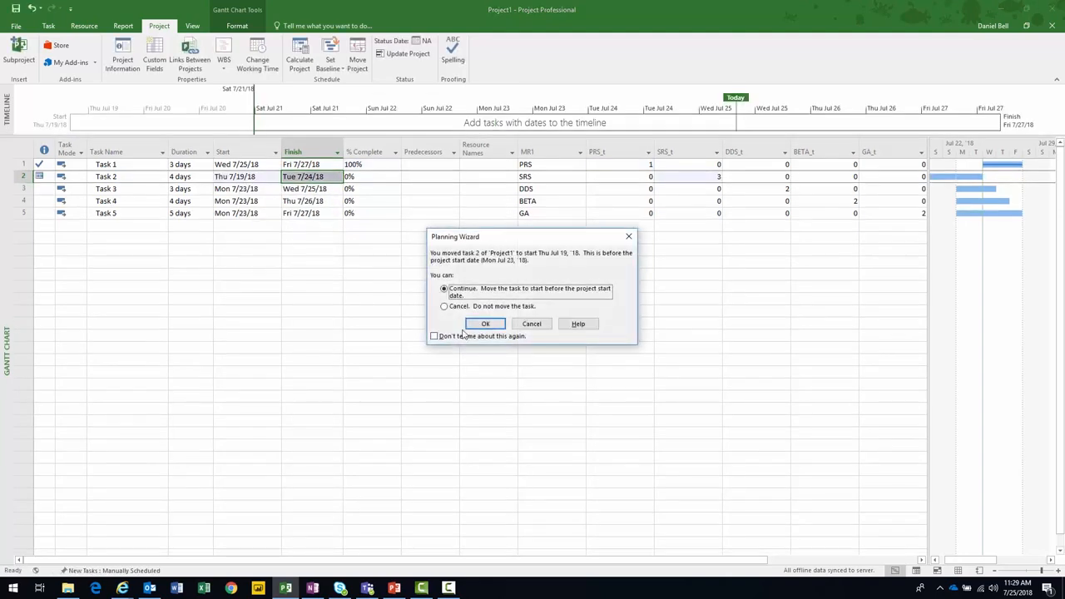
{"action": "left_click", "coordinate": [487, 321]}
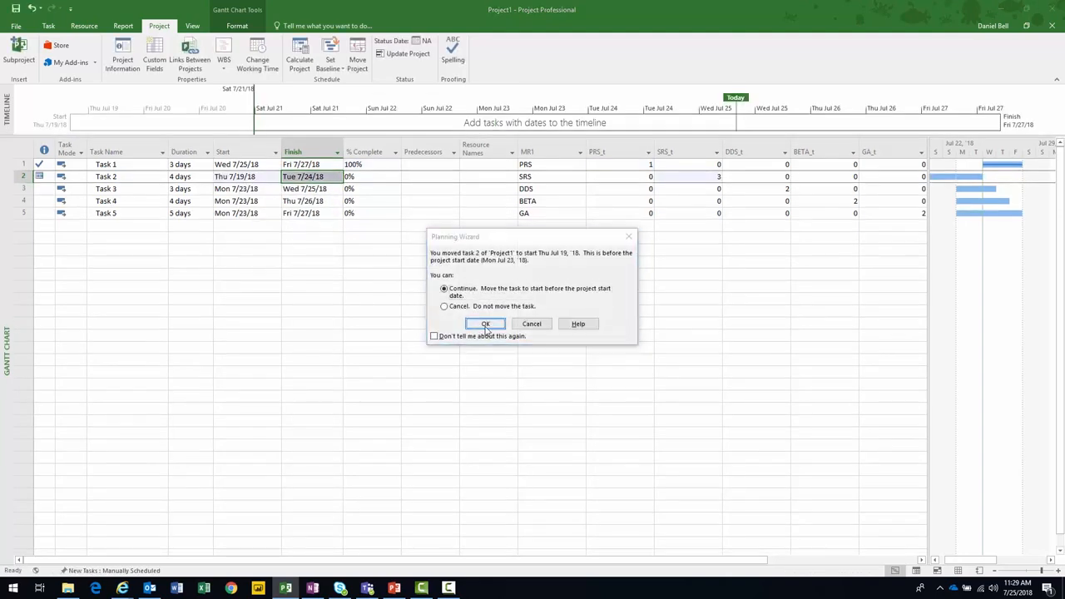
{"action": "left_click", "coordinate": [694, 176]}
- Test Task 2's % Complete at 100% and set it back to a partial value of 50%
{"action": "left_click", "coordinate": [368, 177]}
{"action": "type", "text": "100"}
{"action": "key", "text": "Return"}
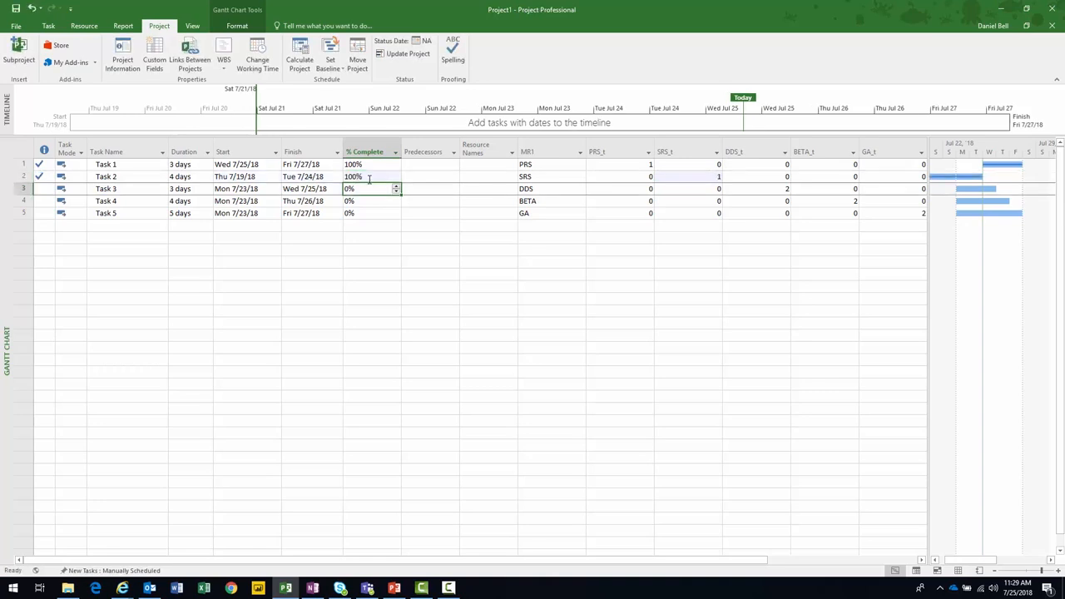
{"action": "left_click", "coordinate": [358, 176]}
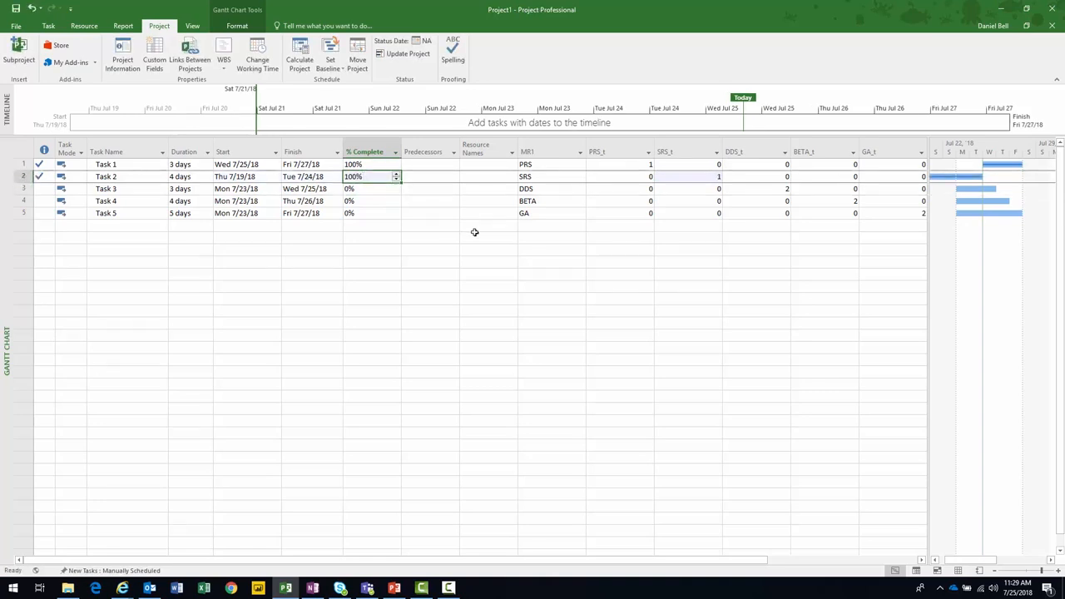
{"action": "type", "text": "50"}
{"action": "key", "text": "Return"}
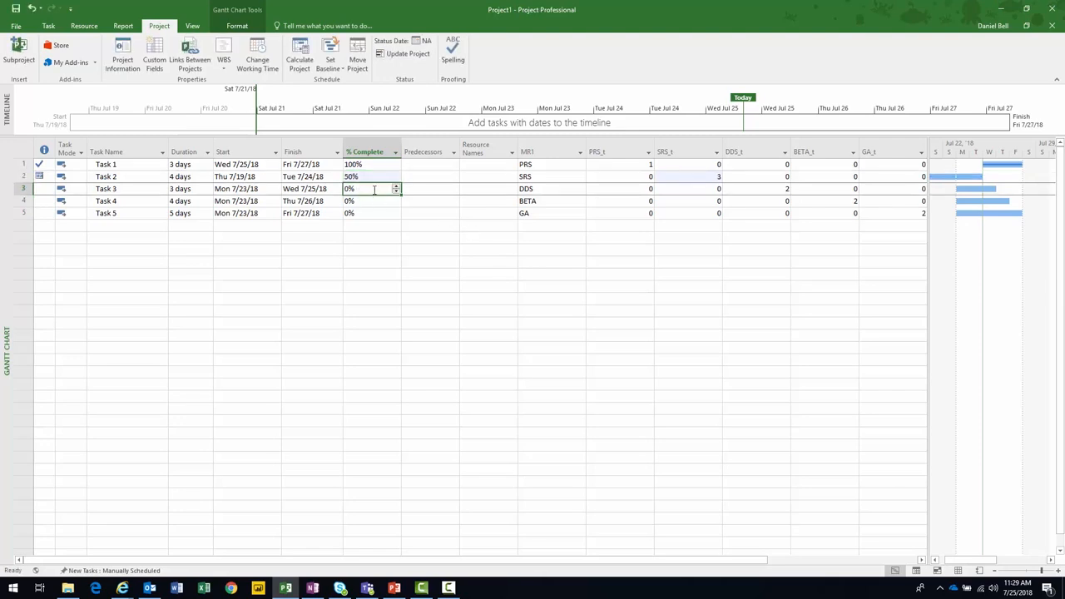
- Test Task 3's % Complete at 100% and reduce it to 40%
{"action": "type", "text": "100"}
{"action": "key", "text": "Return"}
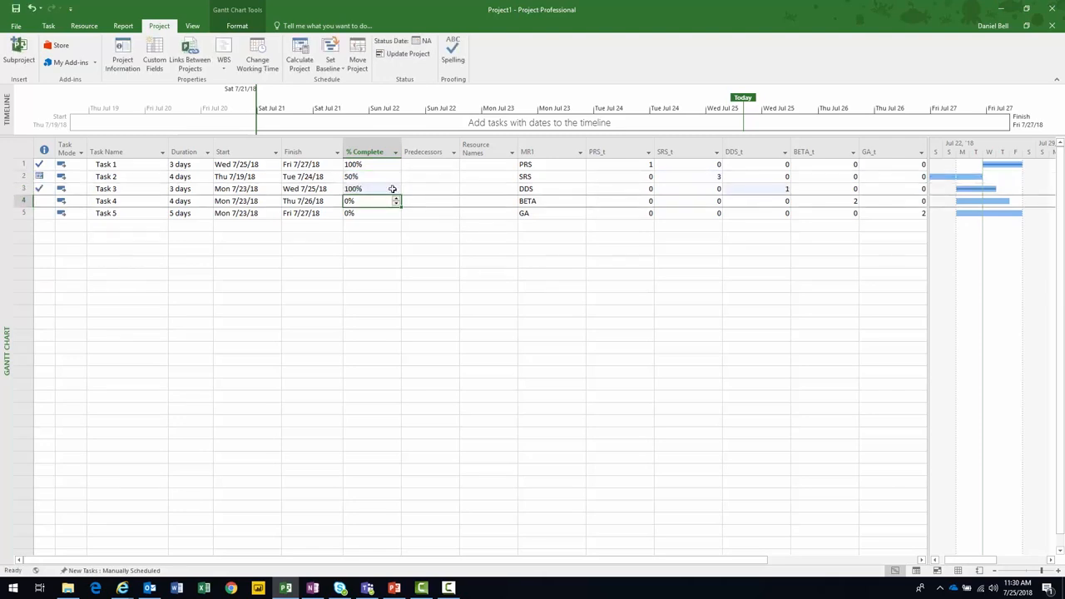
{"action": "left_click", "coordinate": [372, 189]}
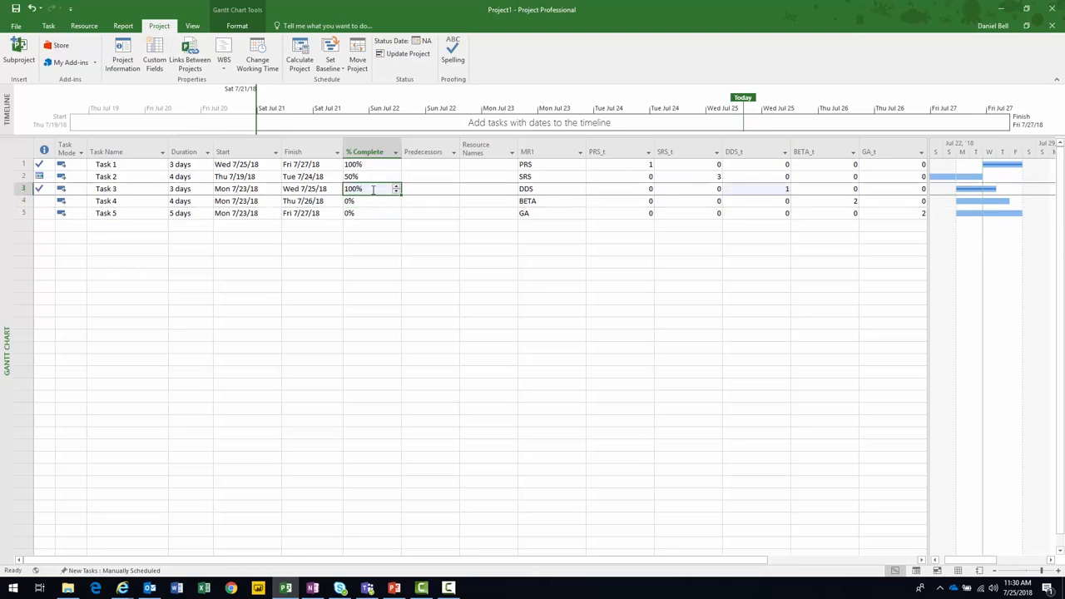
{"action": "type", "text": "40"}
{"action": "key", "text": "Return"}
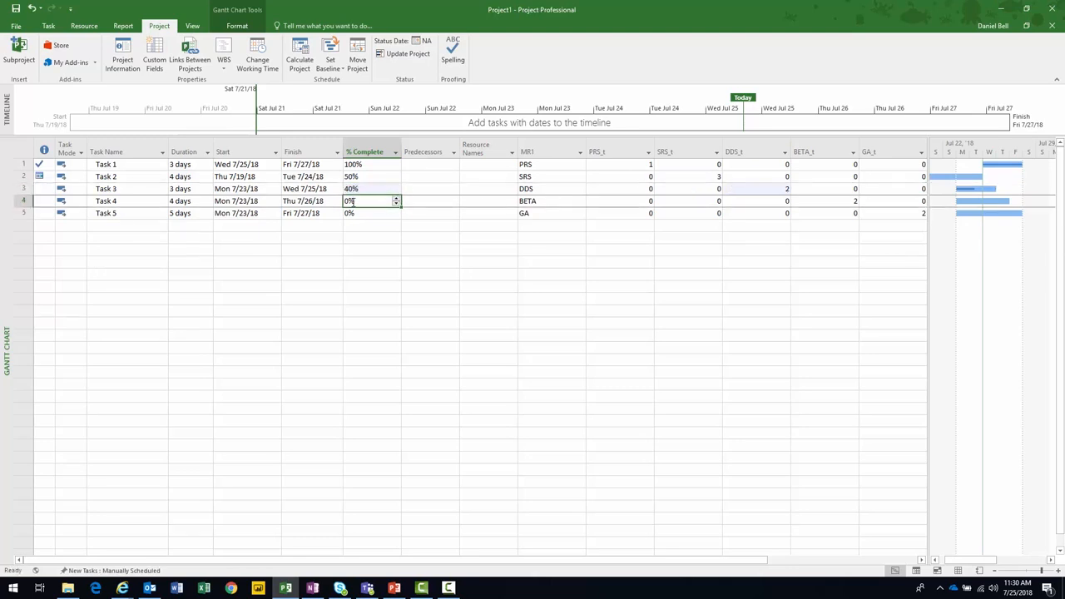
- Test Task 4's % Complete at 100% and reduce it to 10%
{"action": "type", "text": "100"}
{"action": "key", "text": "Return"}
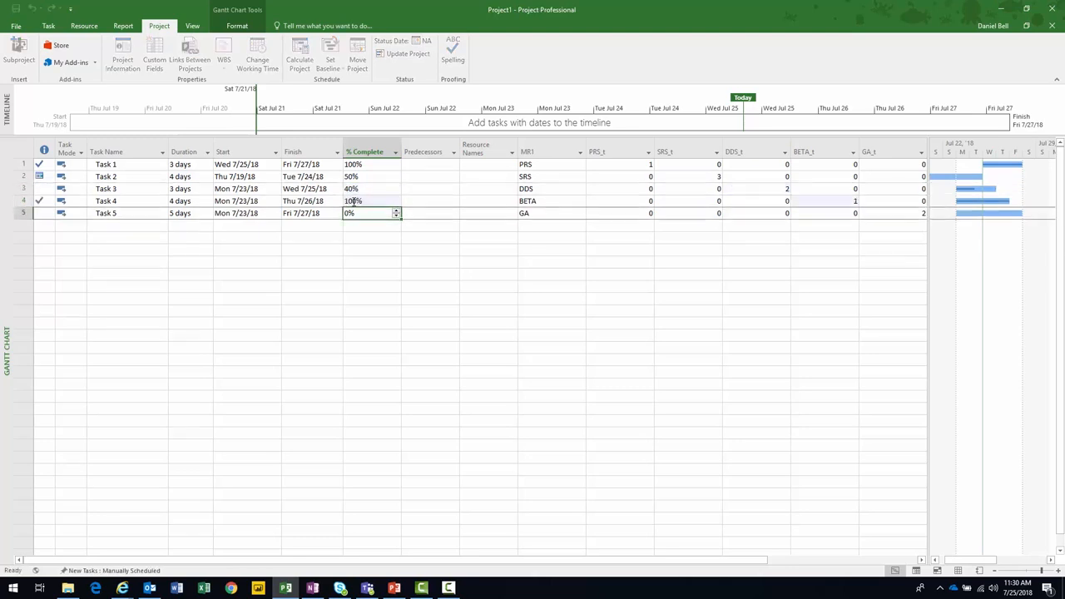
{"action": "left_click", "coordinate": [353, 201]}
{"action": "type", "text": "10"}
{"action": "key", "text": "Return"}
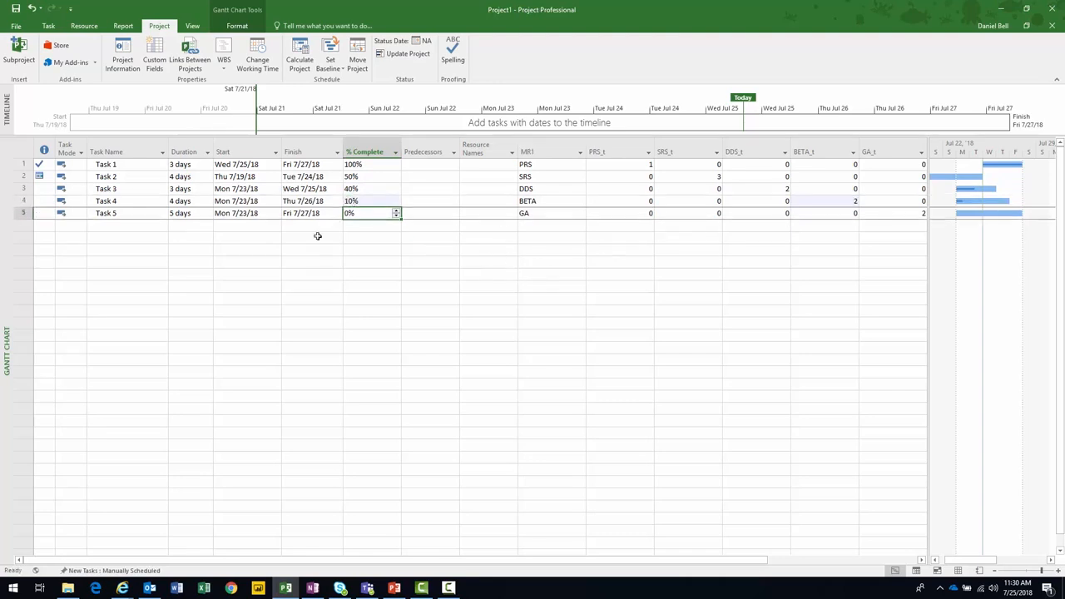
- Test Task 5's % Complete at 100% and reduce it to 10%
{"action": "type", "text": "40"}
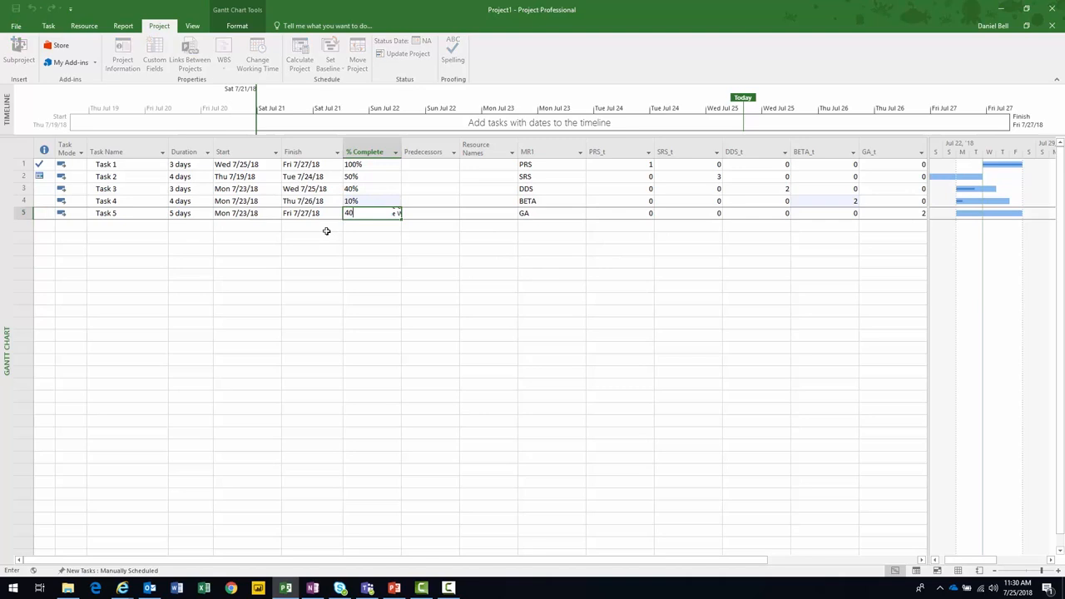
{"action": "key", "text": "BackSpace"}
{"action": "key", "text": "BackSpace"}
{"action": "type", "text": "100"}
{"action": "key", "text": "Return"}
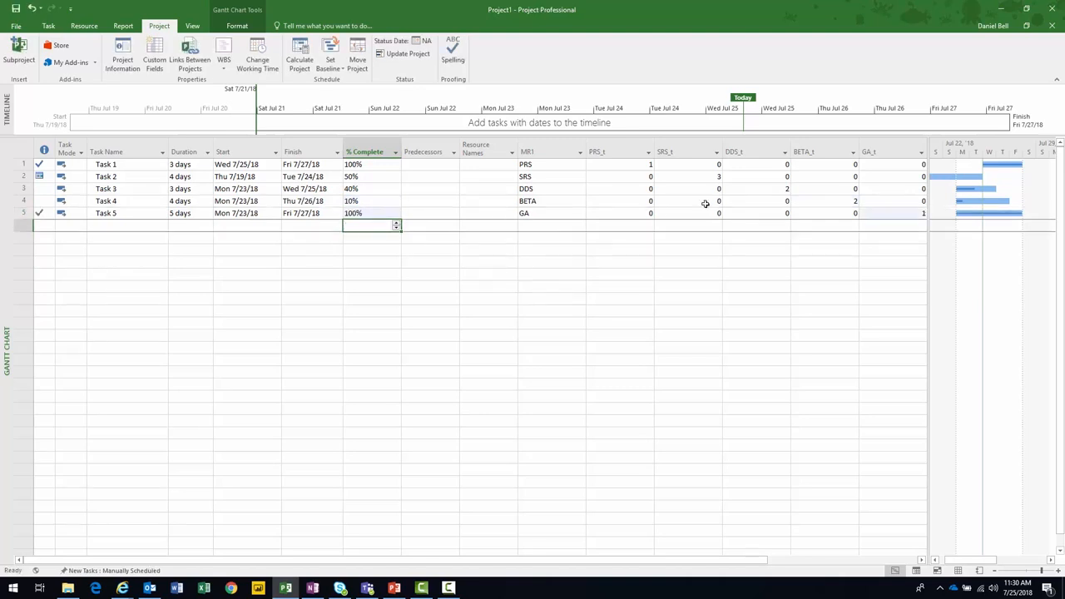
{"action": "left_click", "coordinate": [377, 213]}
{"action": "type", "text": "10"}
{"action": "key", "text": "Return"}
{"action": "left_click", "coordinate": [374, 212]}
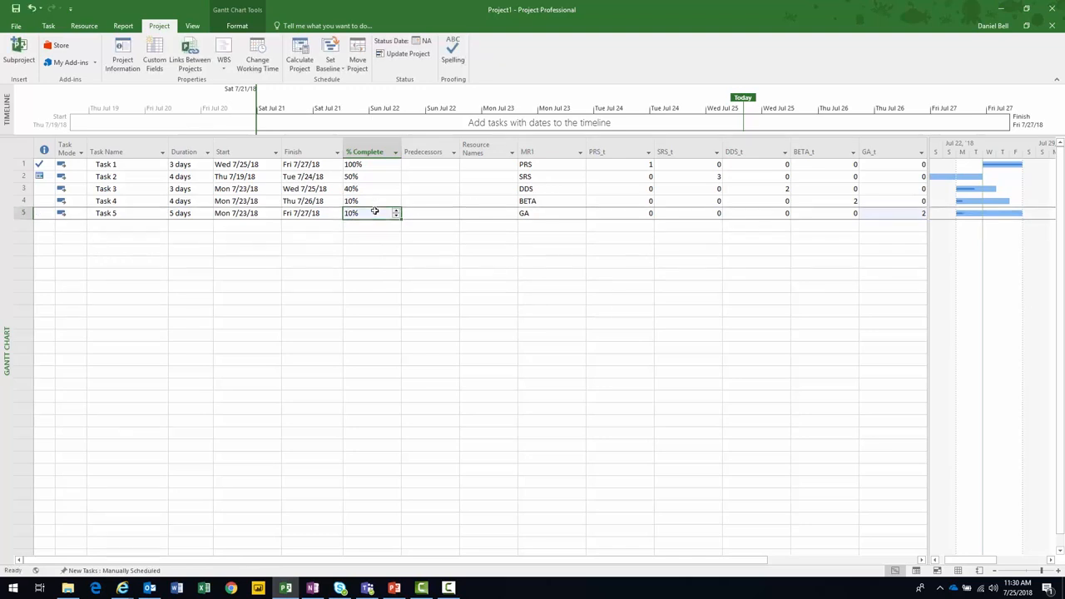
- Save the project to Project Web App under the name Milestone Test 102
{"action": "left_click", "coordinate": [15, 25]}
{"action": "left_click", "coordinate": [31, 136]}
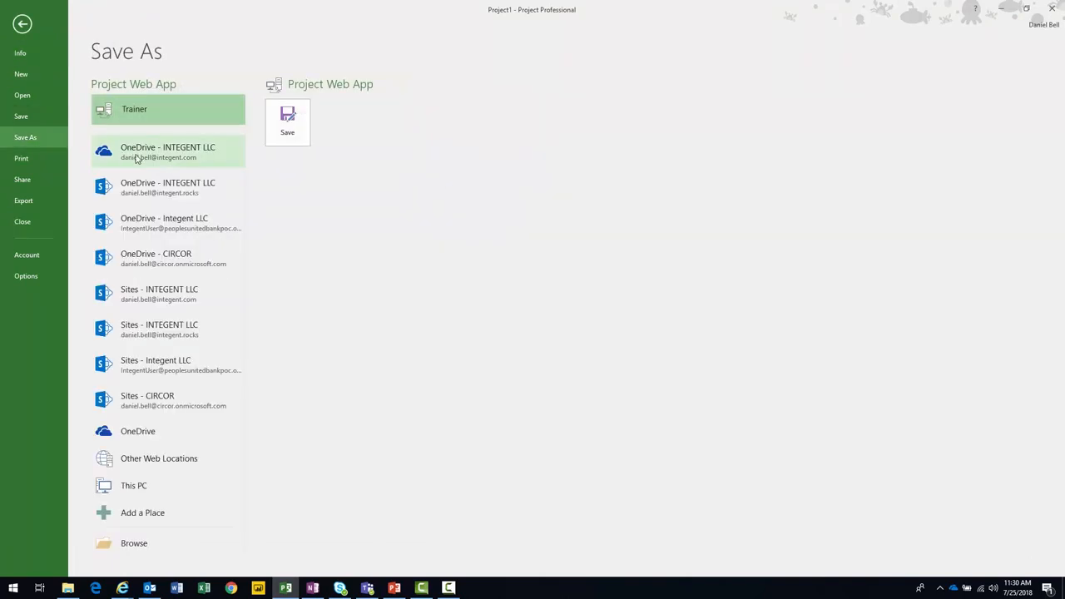
{"action": "left_click", "coordinate": [282, 121]}
{"action": "type", "text": "Milestones Test 1"}
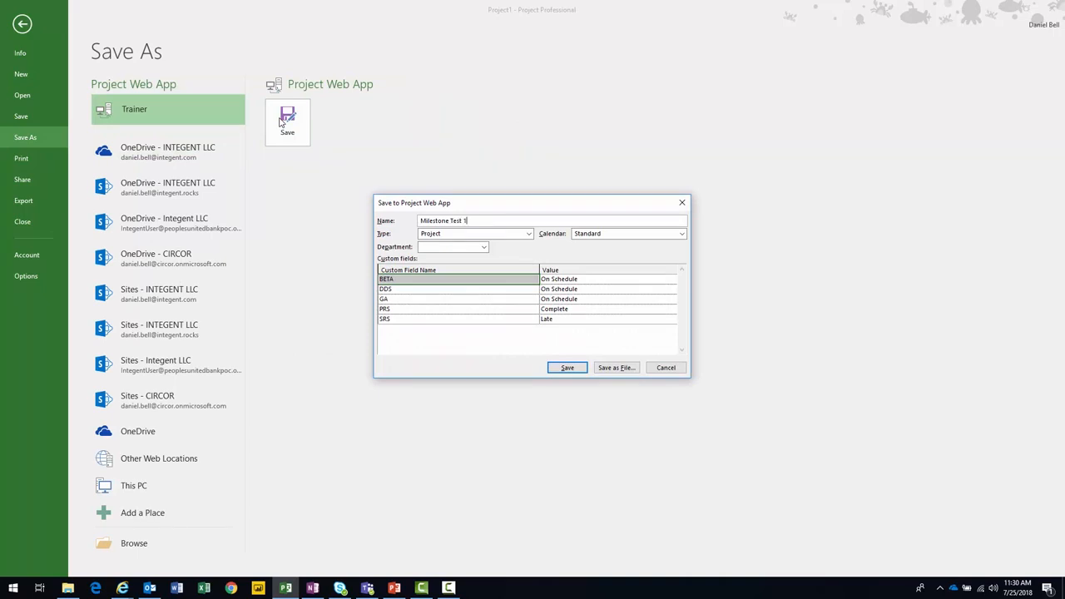
{"action": "type", "text": "02"}
{"action": "key", "text": "Return"}
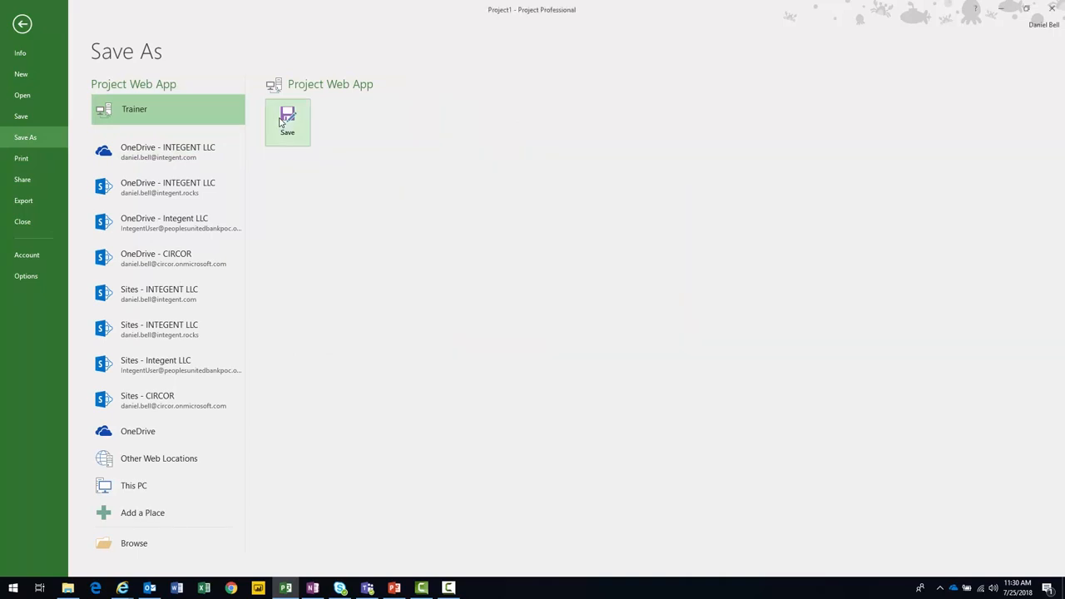
- Publish Milestone Test 102 to Project Web App, creating a site for the project
{"action": "left_click", "coordinate": [17, 26]}
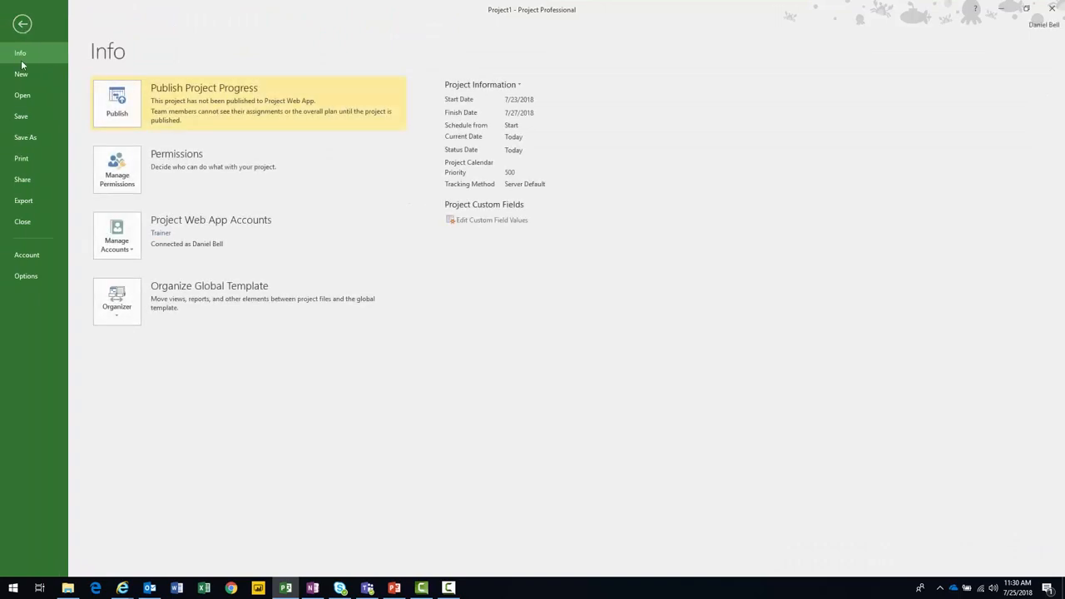
{"action": "left_click", "coordinate": [22, 23]}
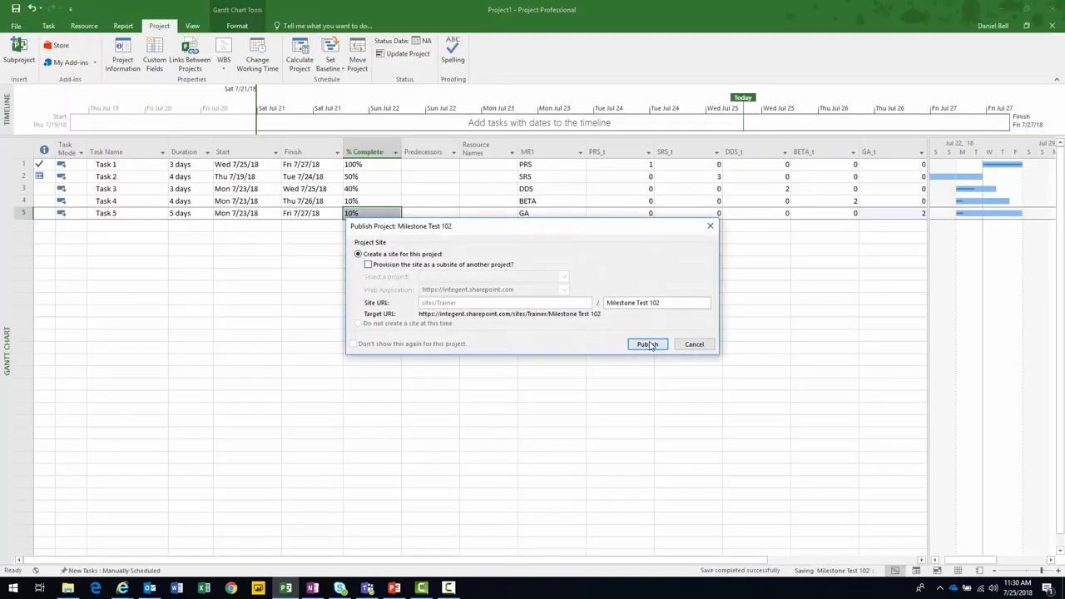
{"action": "left_click", "coordinate": [648, 344]}
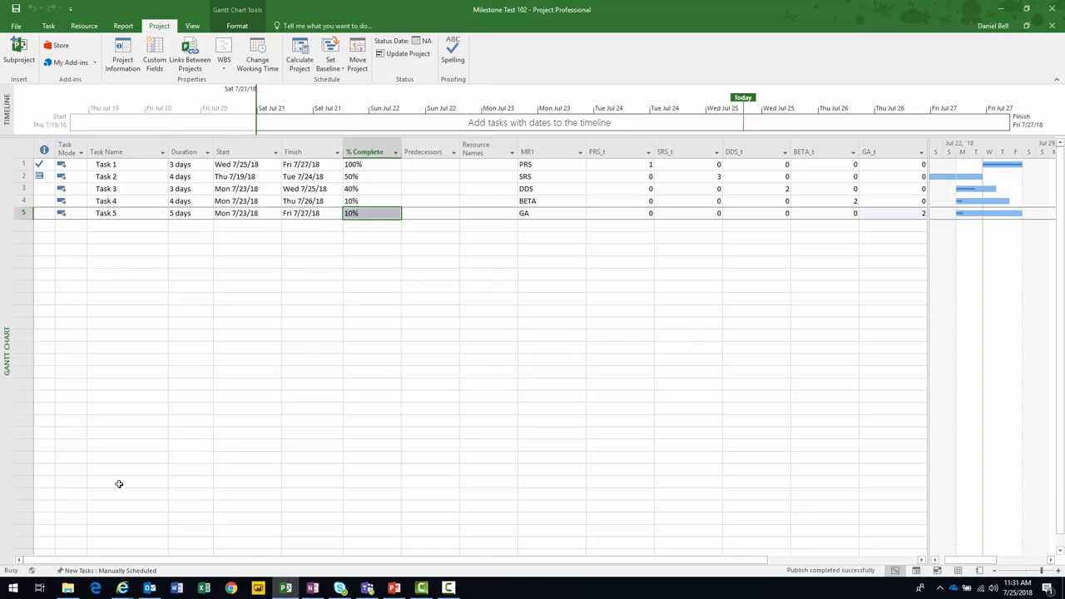
- Reload Project Center in Internet Explorer and check the PRS through GA milestone indicators for Milestone Test 102
{"action": "left_click", "coordinate": [122, 588]}
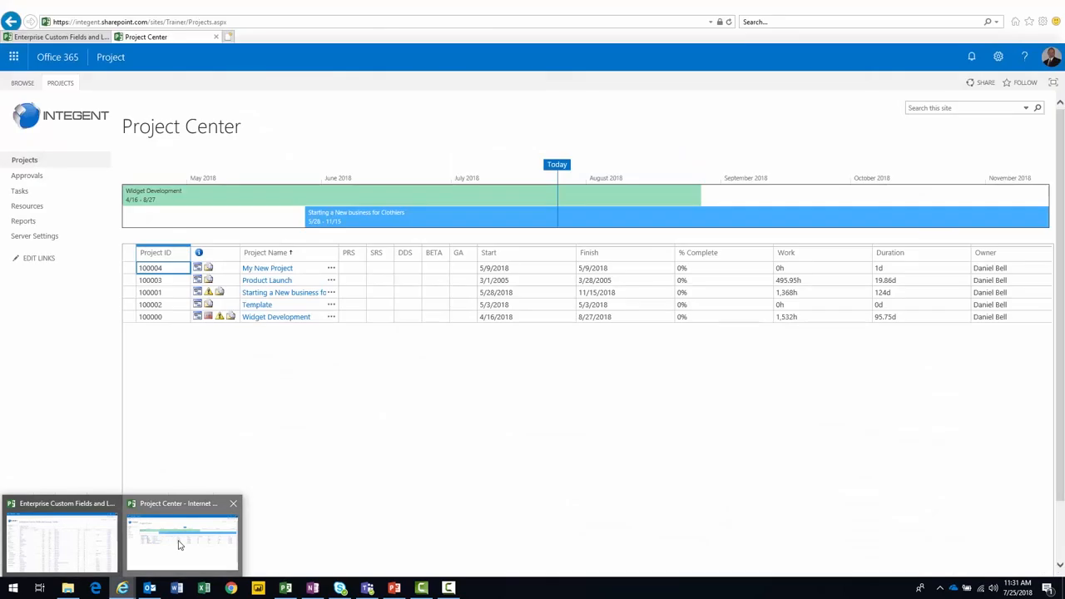
{"action": "left_click", "coordinate": [180, 540]}
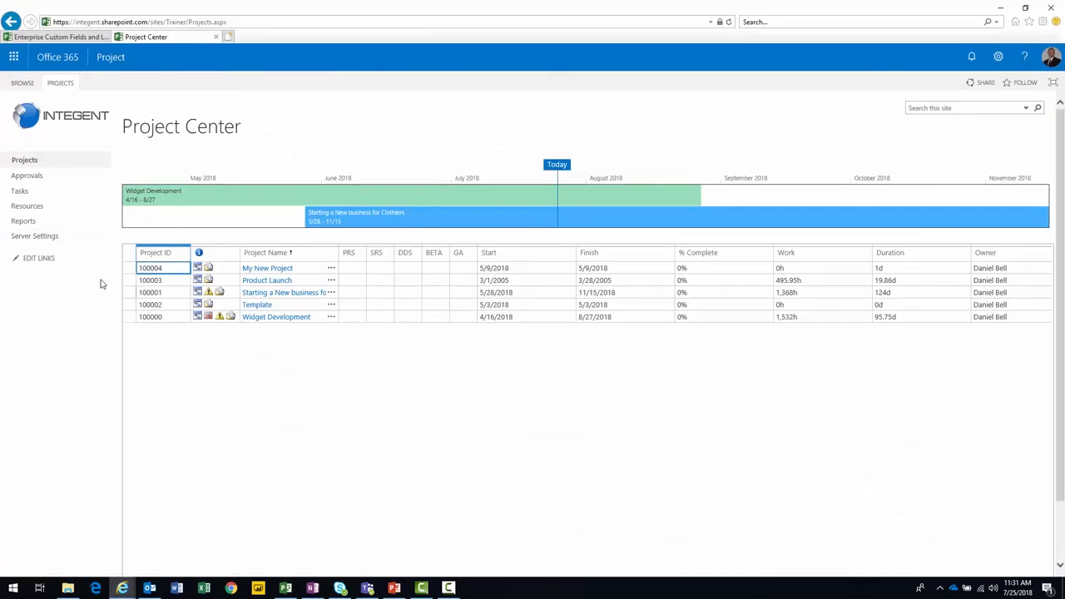
{"action": "left_click", "coordinate": [37, 165]}
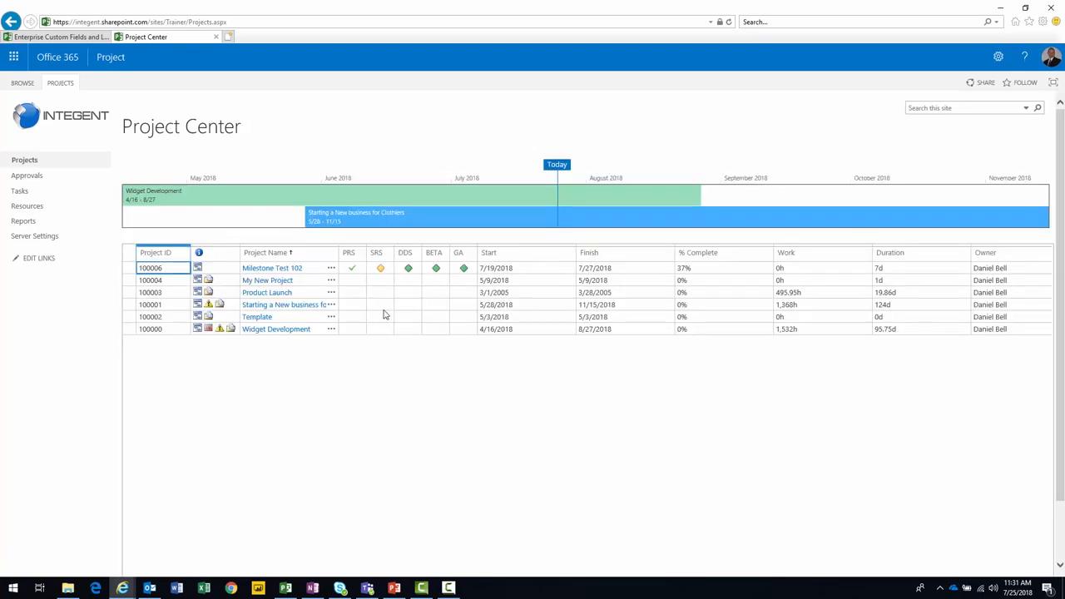
{"action": "left_click", "coordinate": [352, 273]}
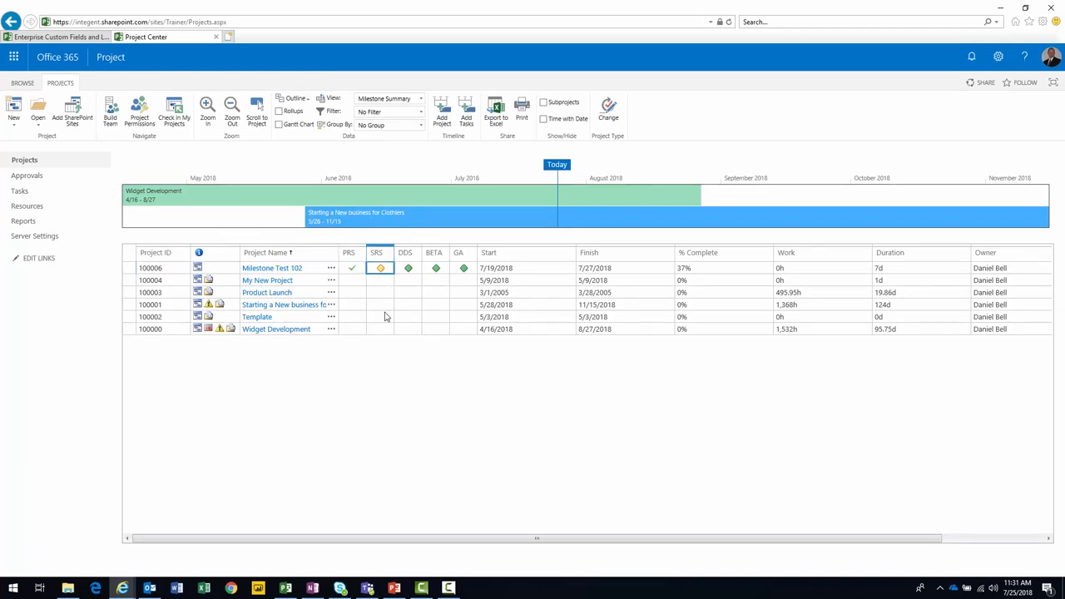
{"action": "left_click_drag", "start_coordinate": [409, 270], "coordinate": [460, 273]}
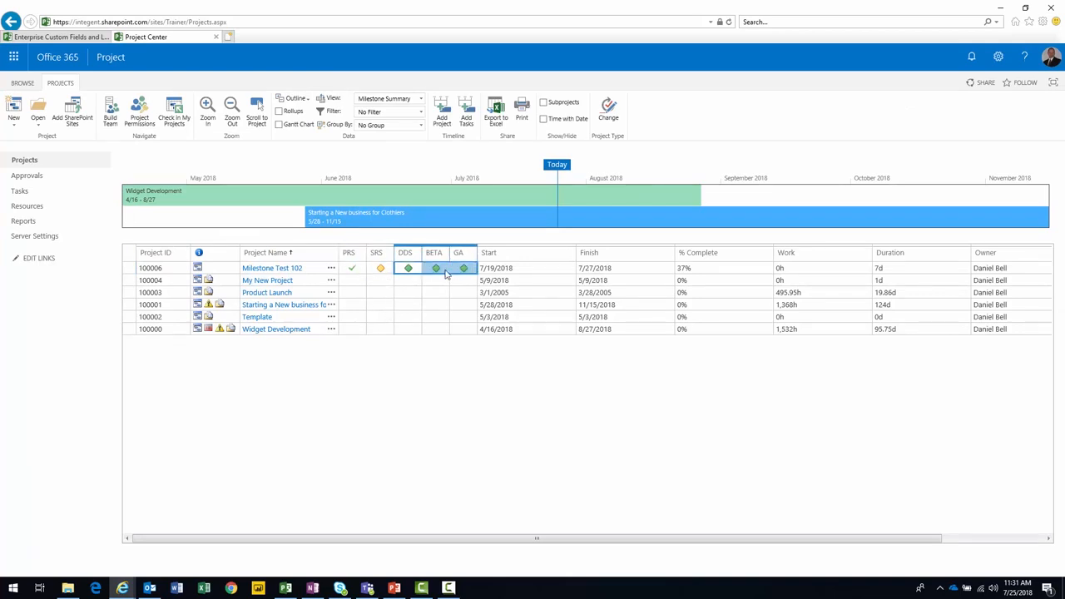
{"action": "left_click_drag", "start_coordinate": [350, 271], "coordinate": [455, 275]}
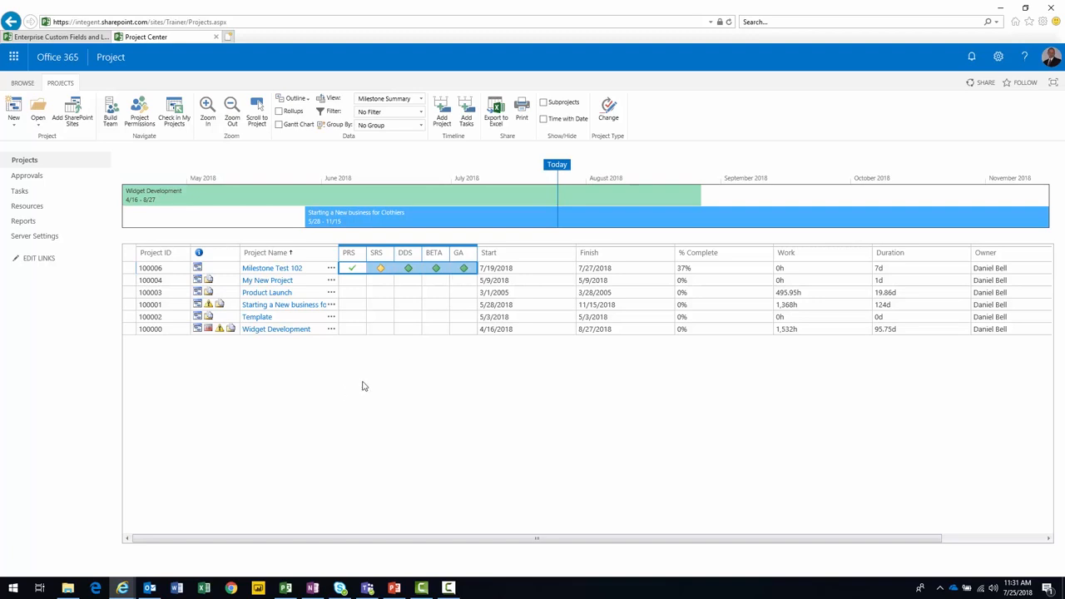